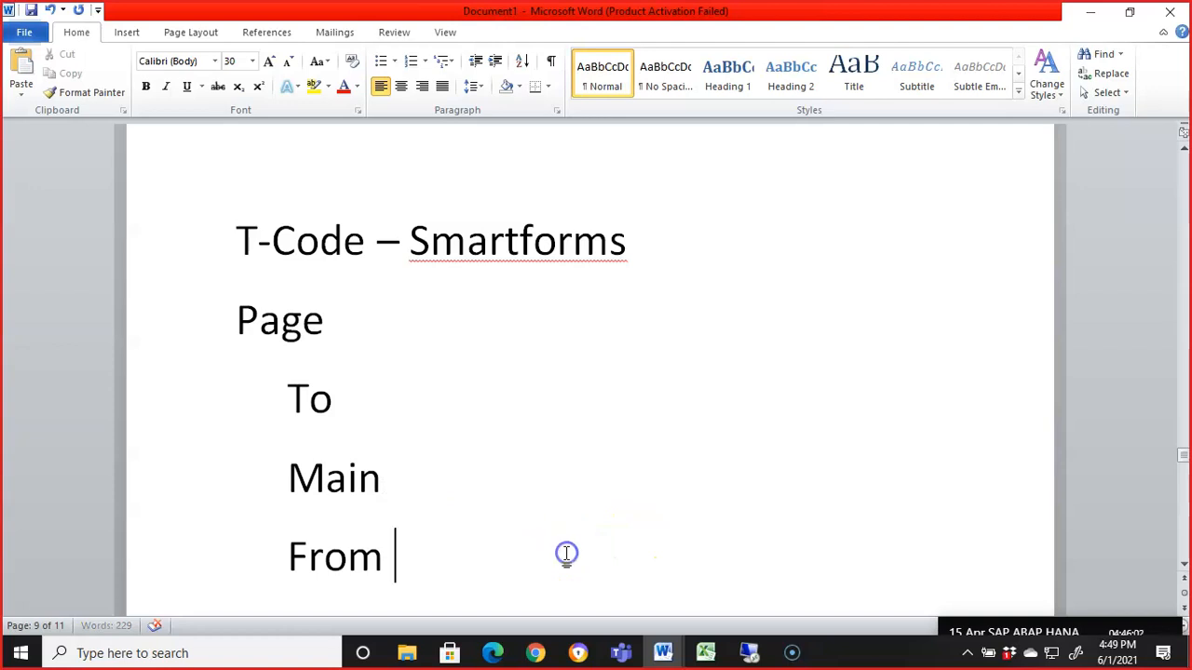
- Add an unindented line reading Page 2 below the indented From item, leaving a blank line between them
key(Return)
key(Return)
key(BackSpace)
text(Page 2)
key(Up)
key(Up)
key(Up)
key(Up)
key(Up)
key(Up)
key(Down)
key(Down)
key(Down)
key(Down)
key(Down)
key(Down)
key(Down)
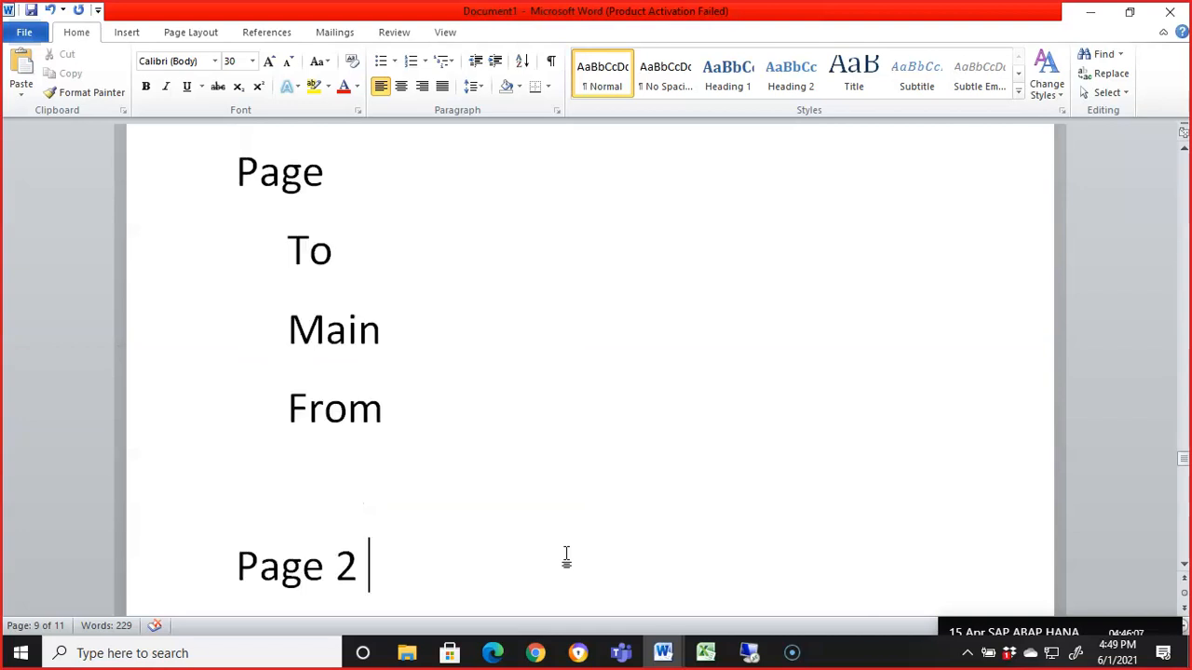
- Replace the first indented item under Page, To, with Header
drag(346, 253, 294, 247)
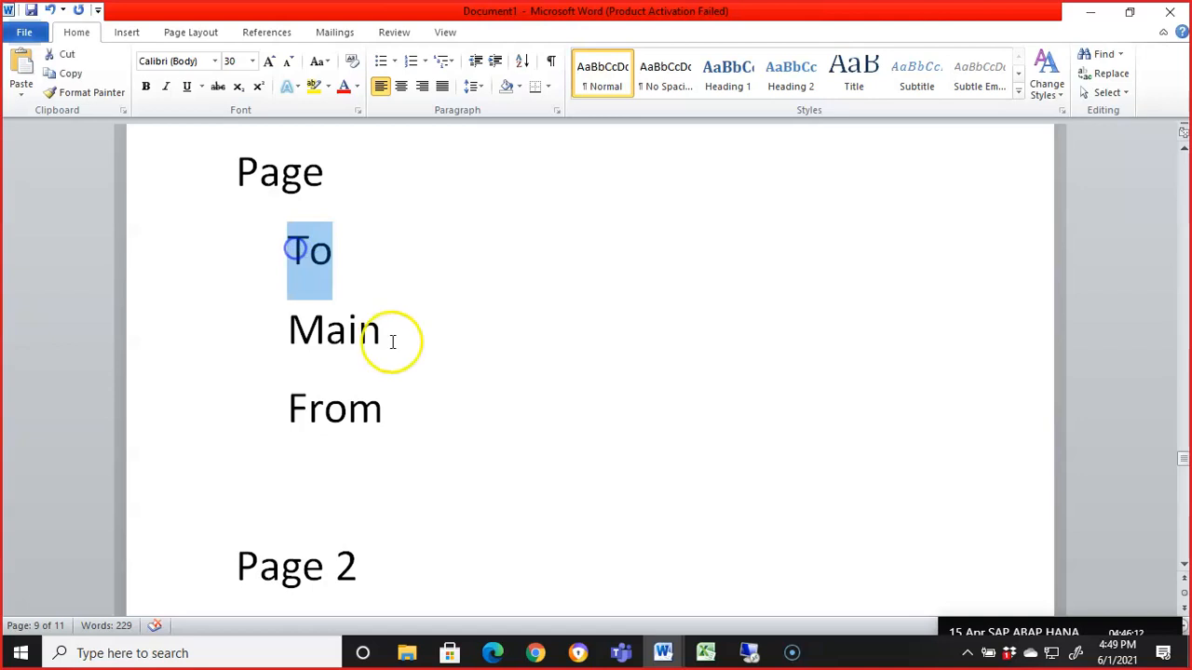
key(Delete)
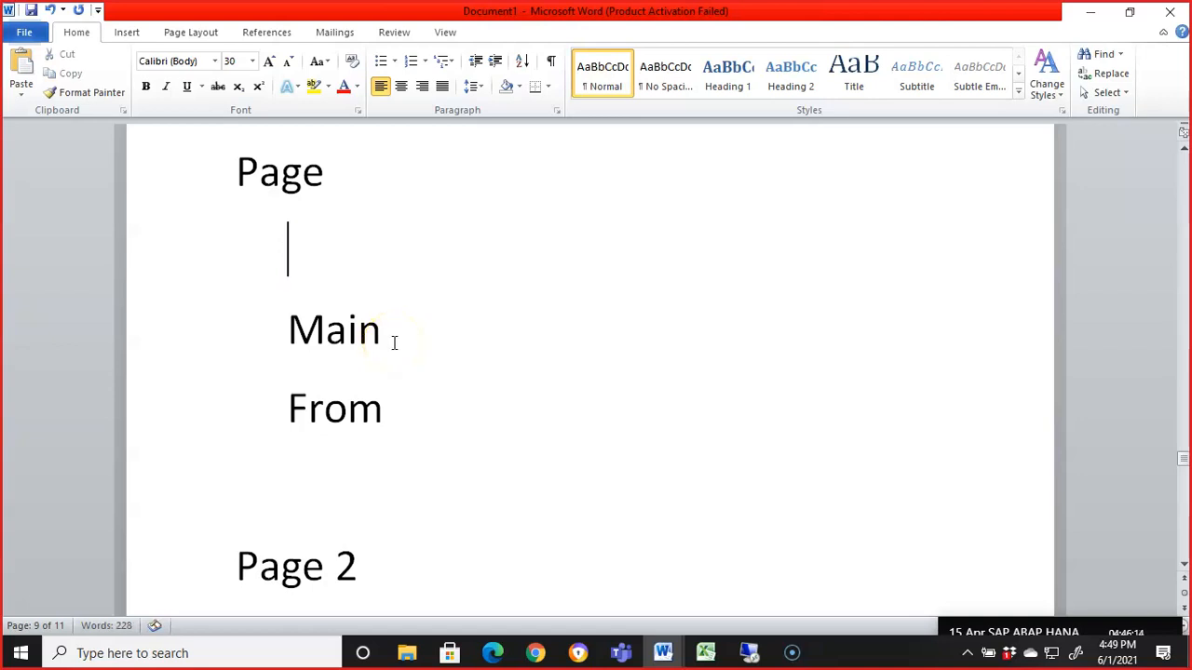
text(Header)
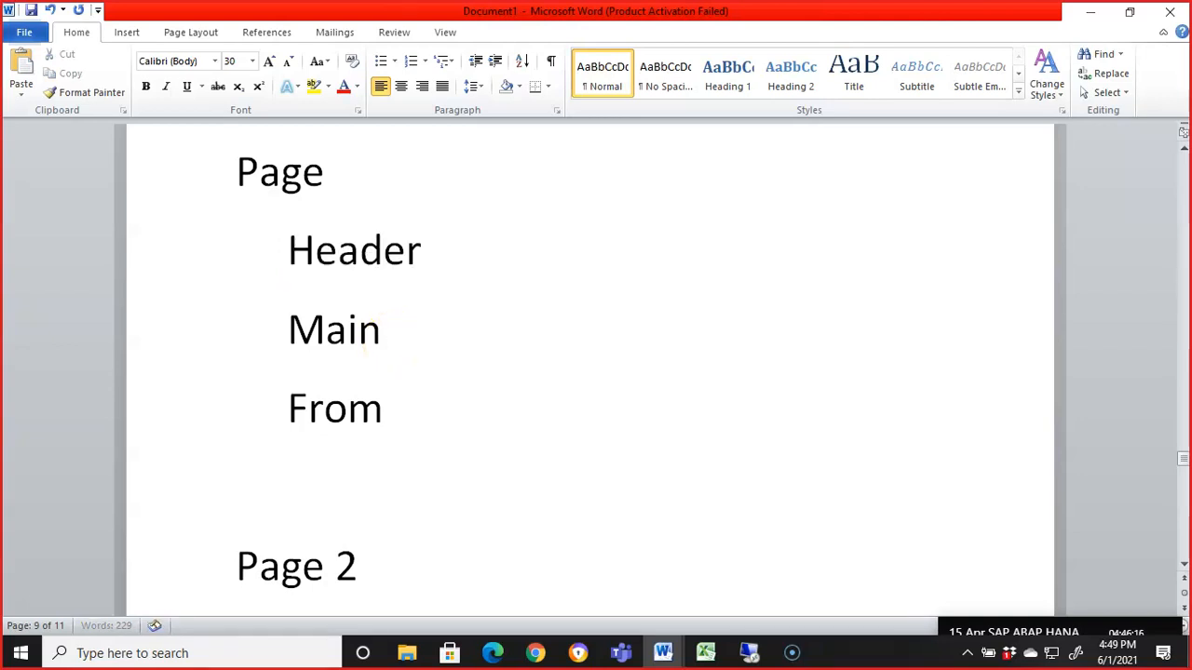
- Replace the last indented item under Page, From, with Footer
click(382, 330)
key(BackSpace)
key(BackSpace)
key(BackSpace)
key(BackSpace)
key(BackSpace)
text(Footer)
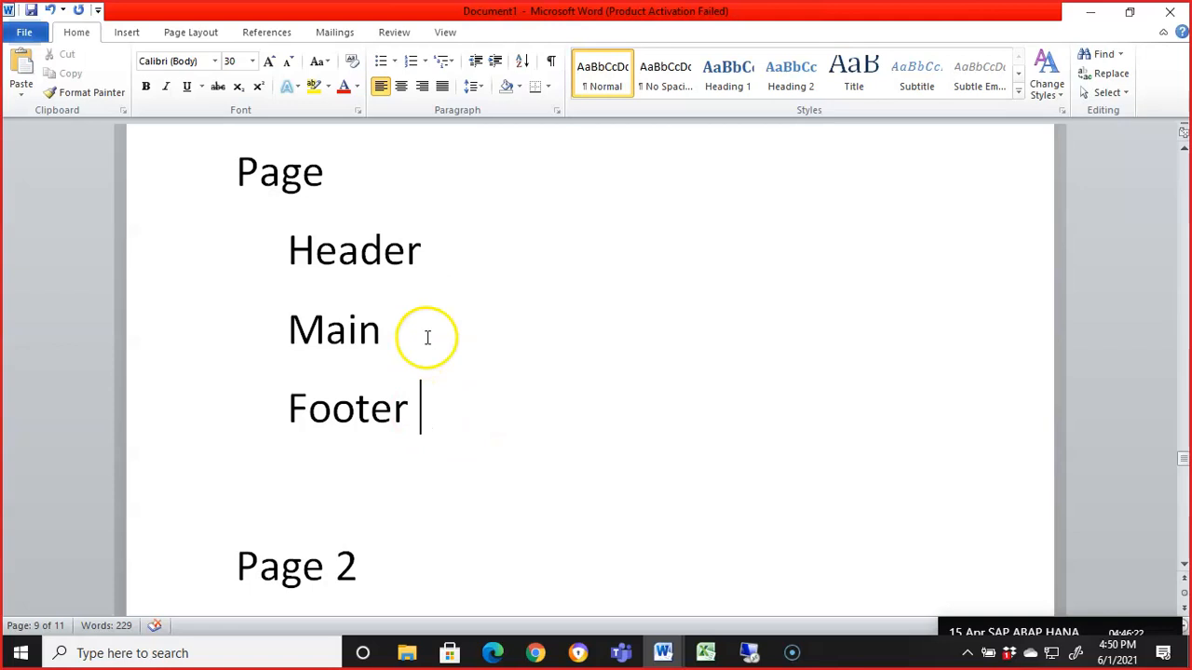
drag(369, 567, 222, 540)
click(606, 535)
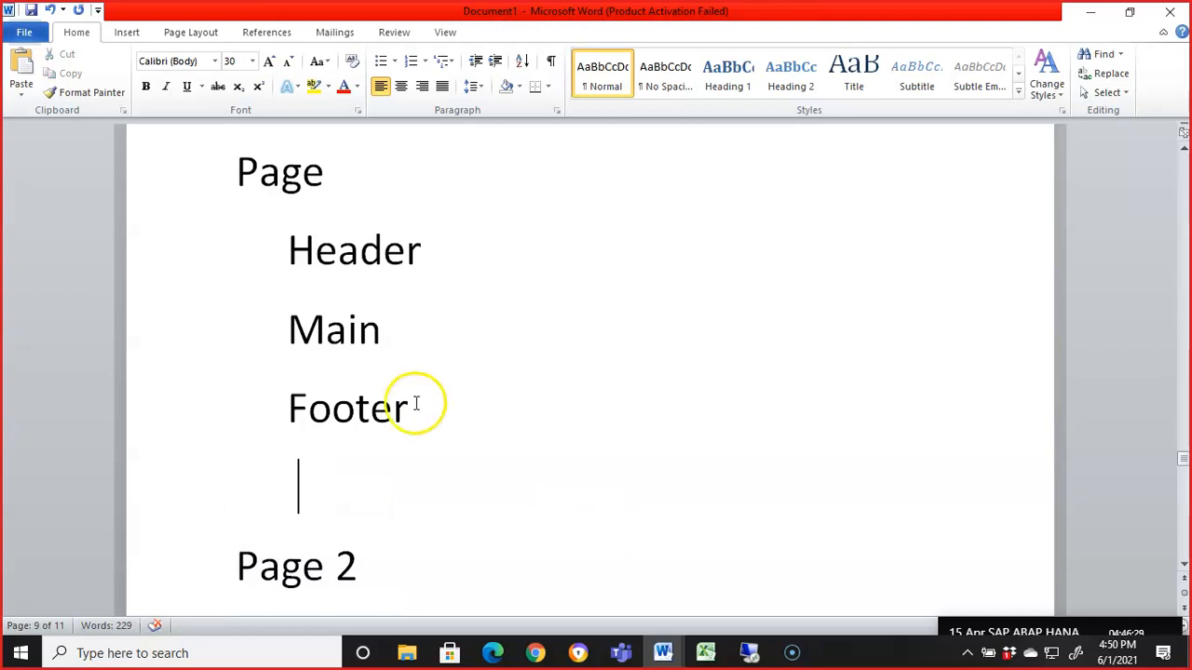
- Insert an unindented Loop line above Main and an unindented Endloop line below it
click(455, 249)
key(Return)
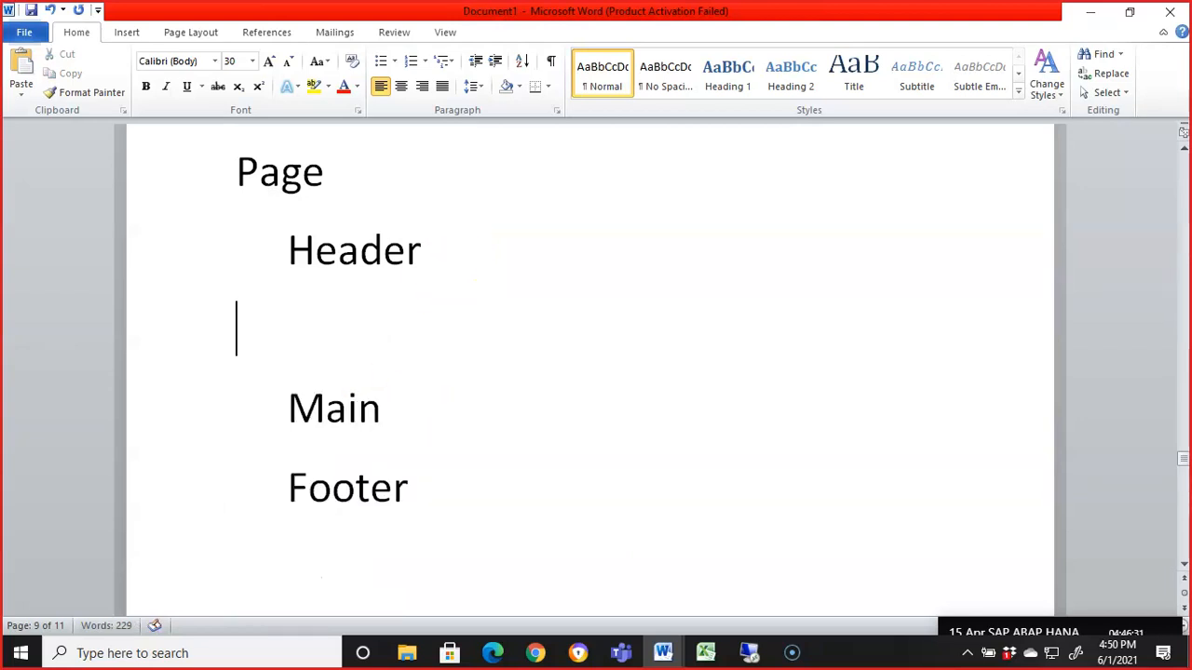
text(Loop)
key(Down)
key(Right)
key(Right)
key(Return)
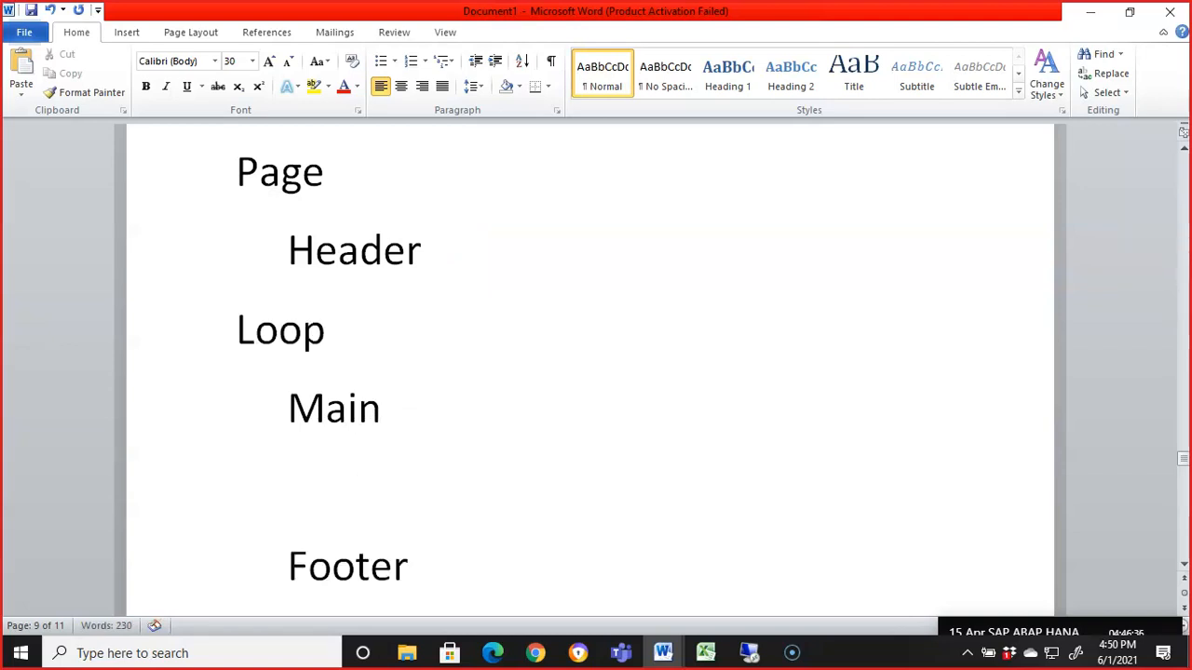
text(Endloop)
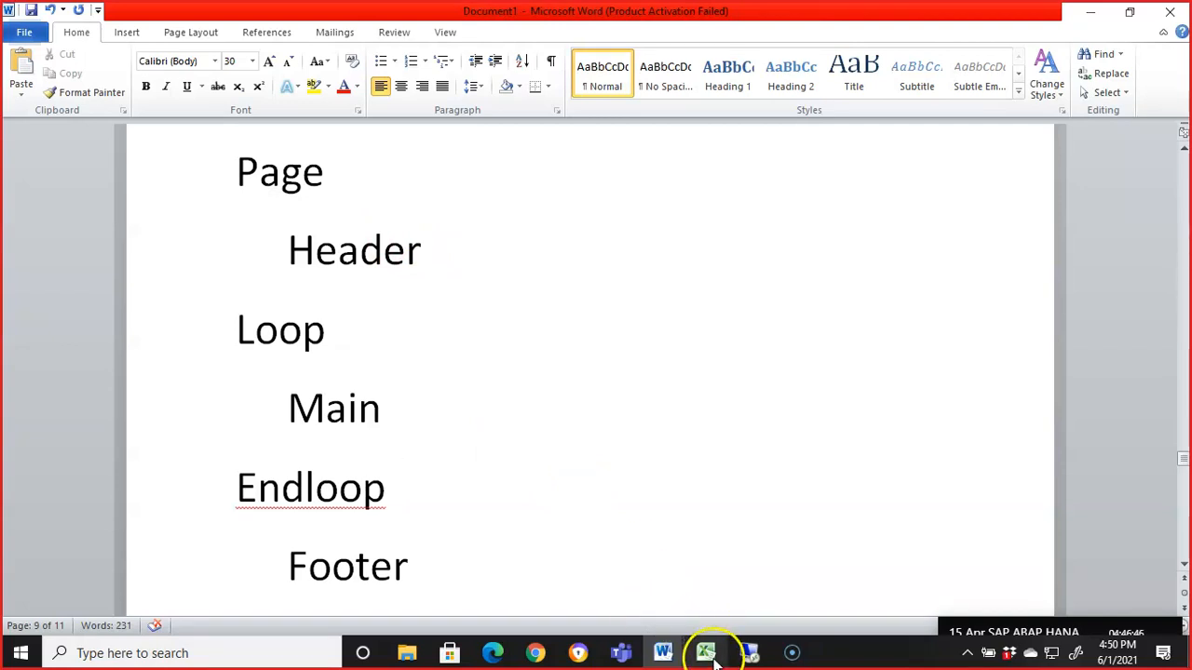
- Switch to the remote desktop and open the ECC MM connection from SAP Logon
click(744, 654)
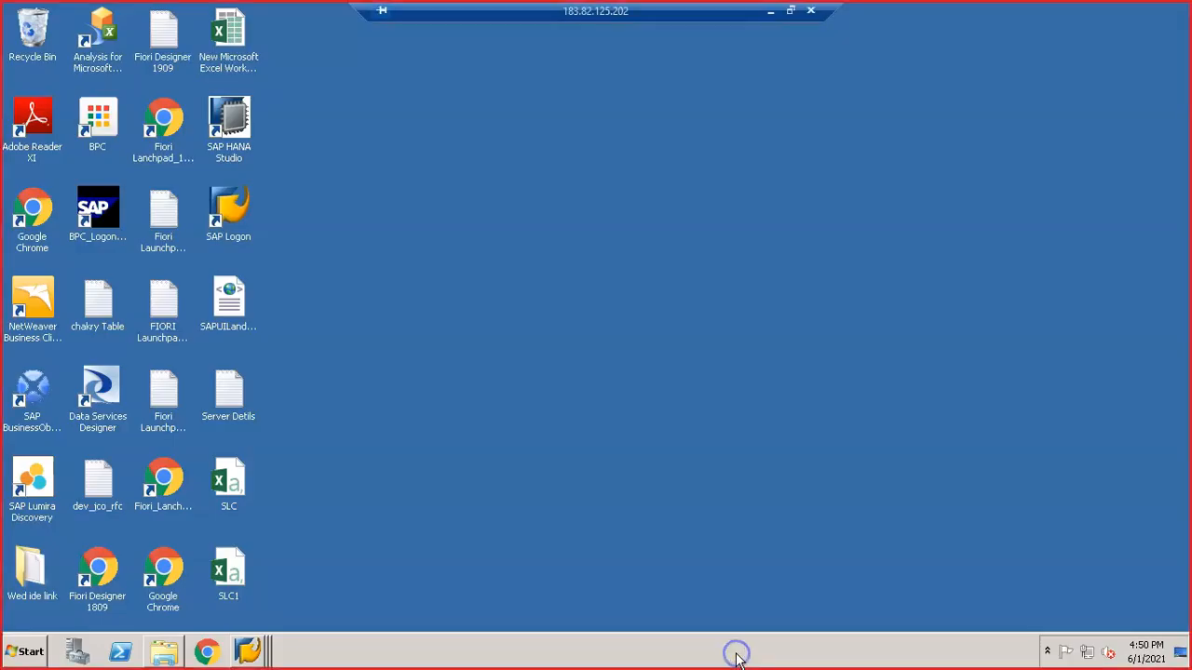
double_click(230, 216)
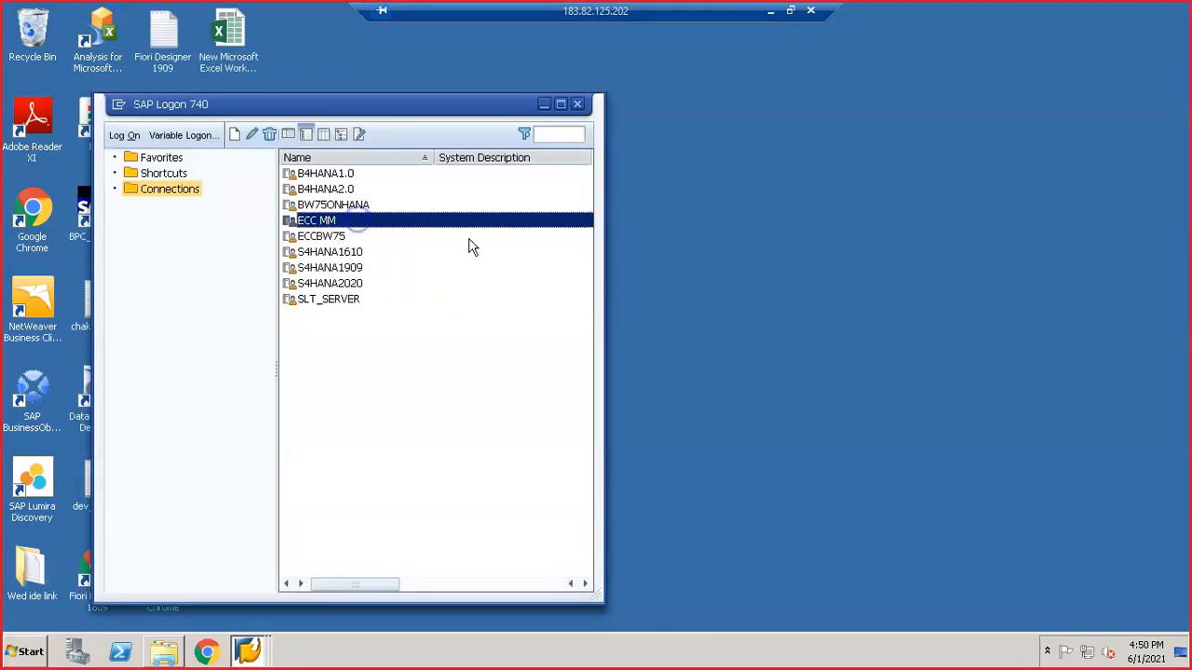
click(544, 105)
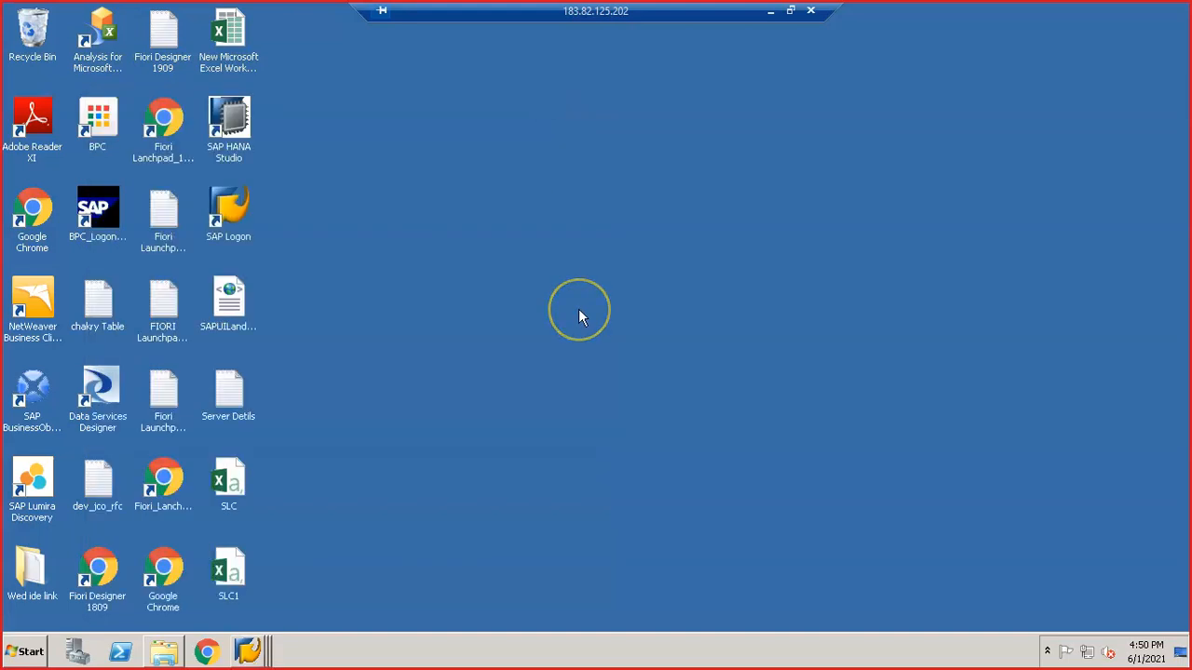
- Log on to client 800 with the user name and the account password
click(187, 179)
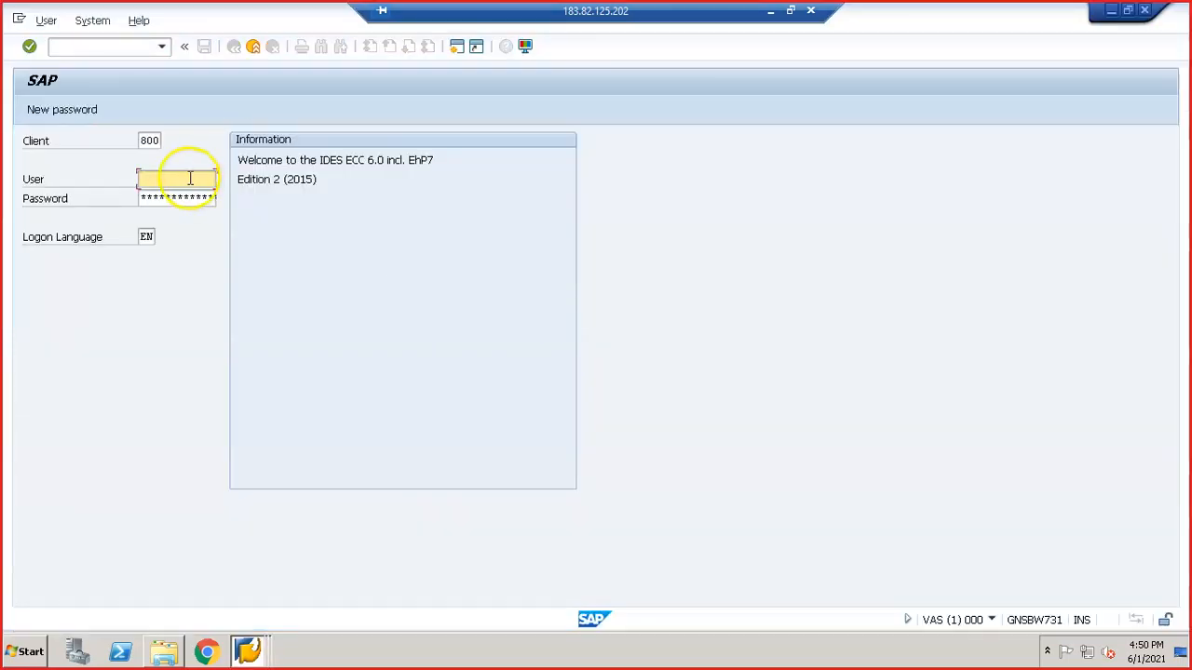
click(189, 178)
key(Down)
key(Return)
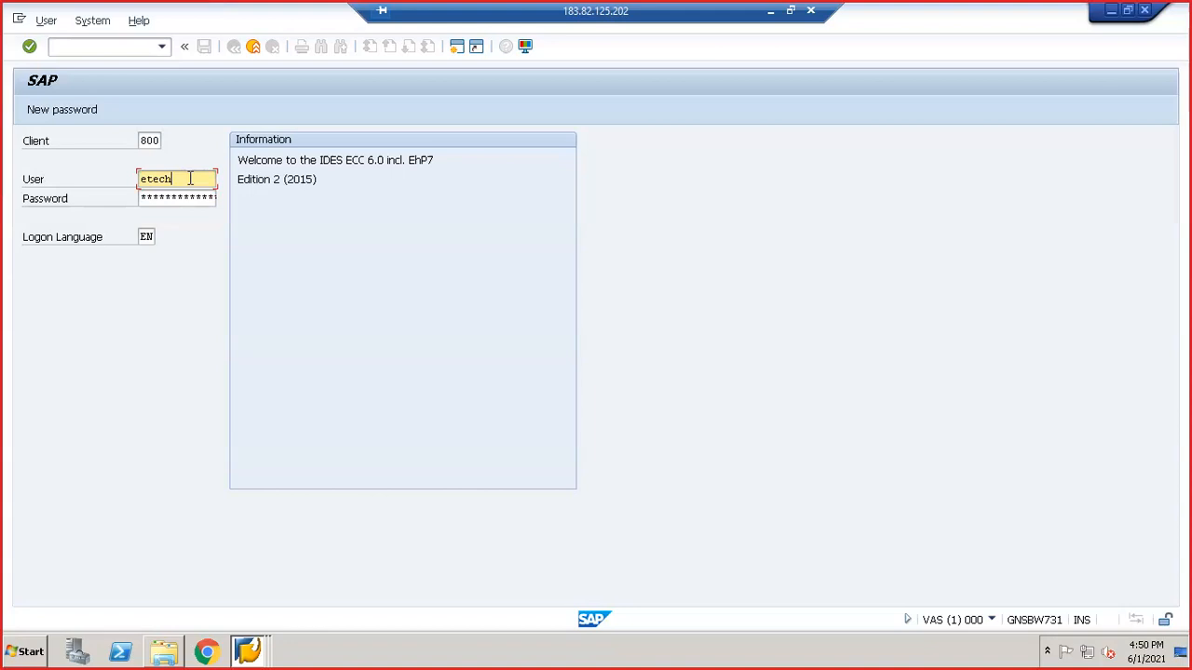
key(Tab)
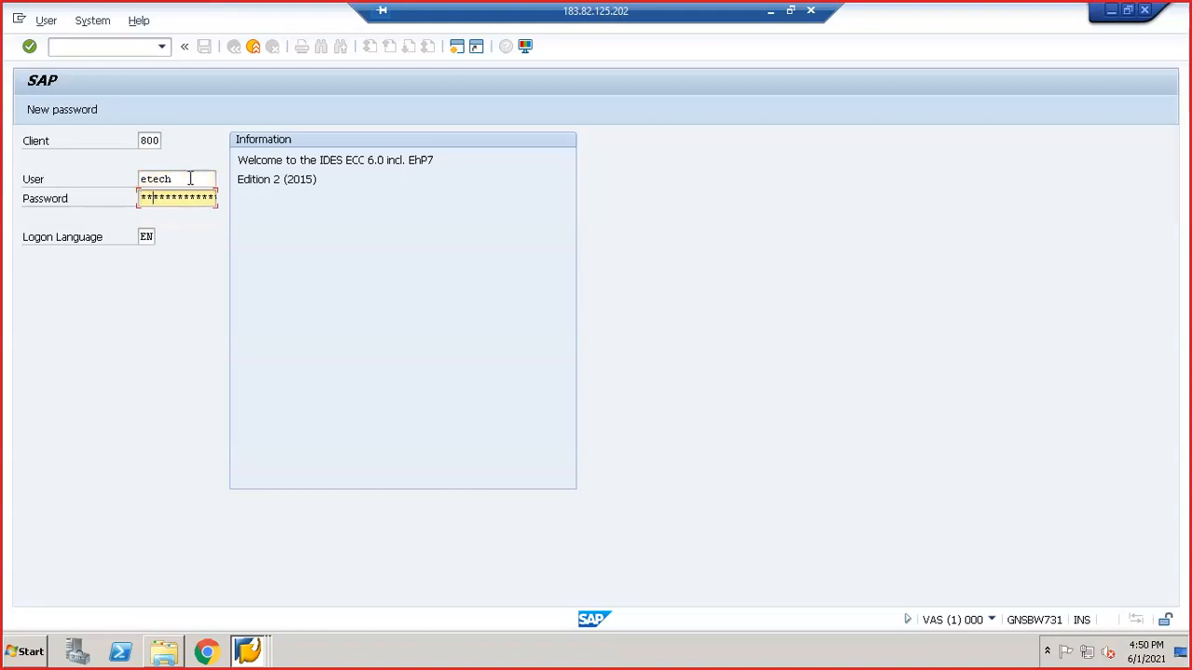
key(Return)
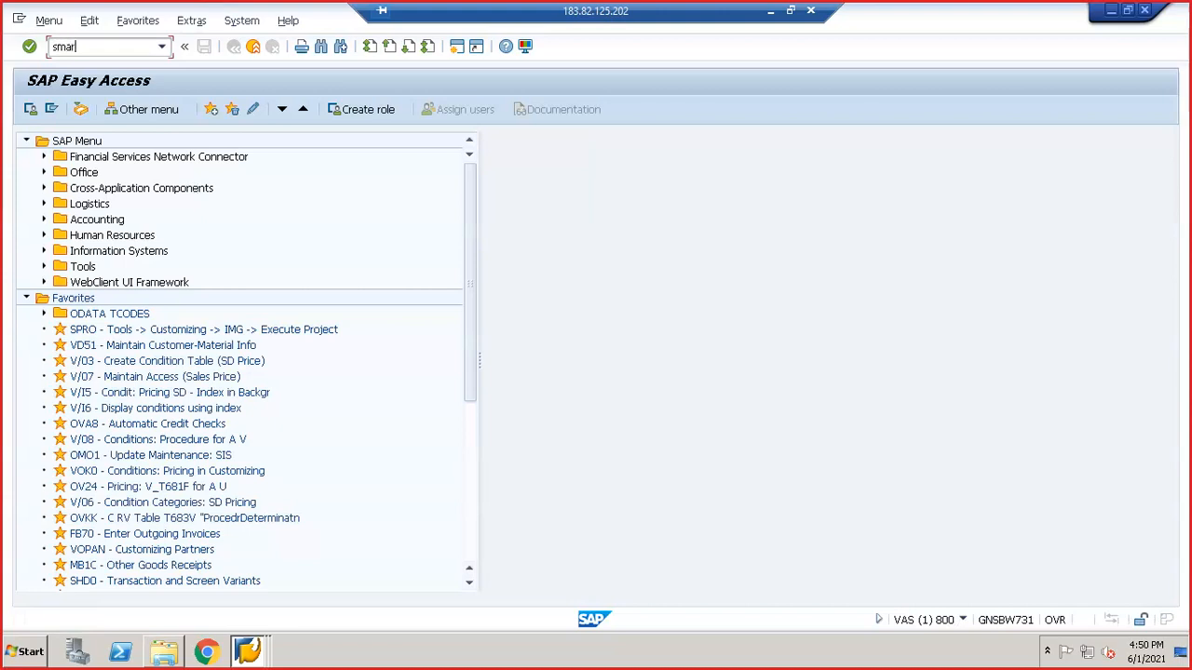
- Run the Smartforms transaction and create a new form named ZVA_GREETING
key(Return)
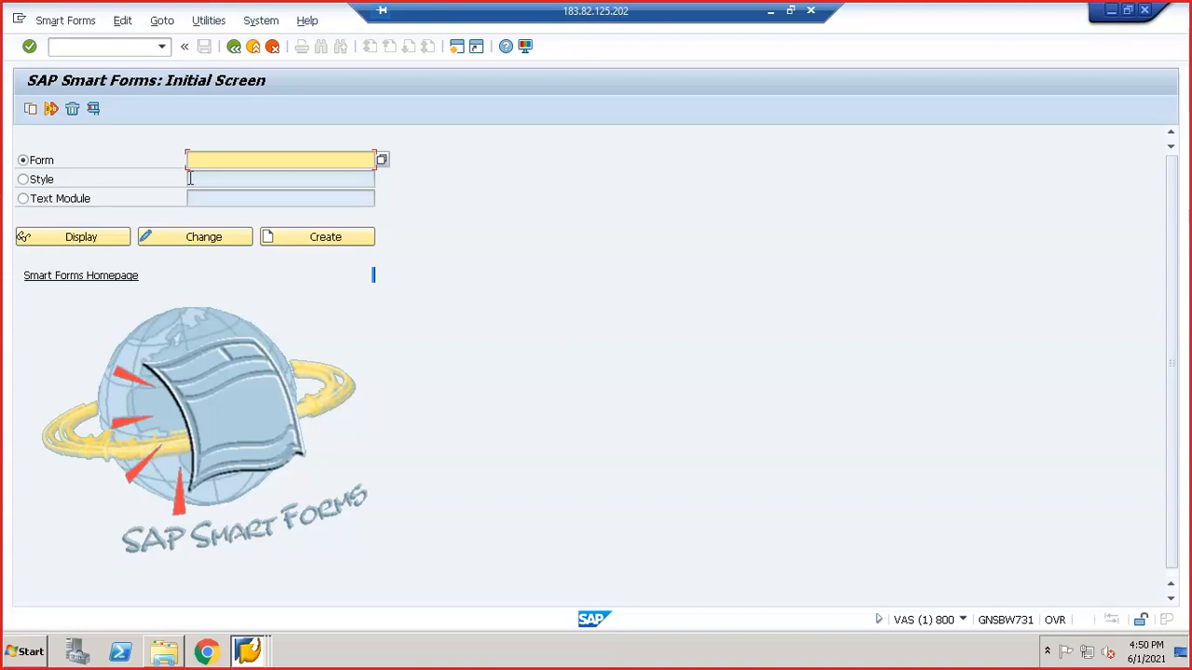
click(224, 159)
text(zva_greeting)
click(337, 237)
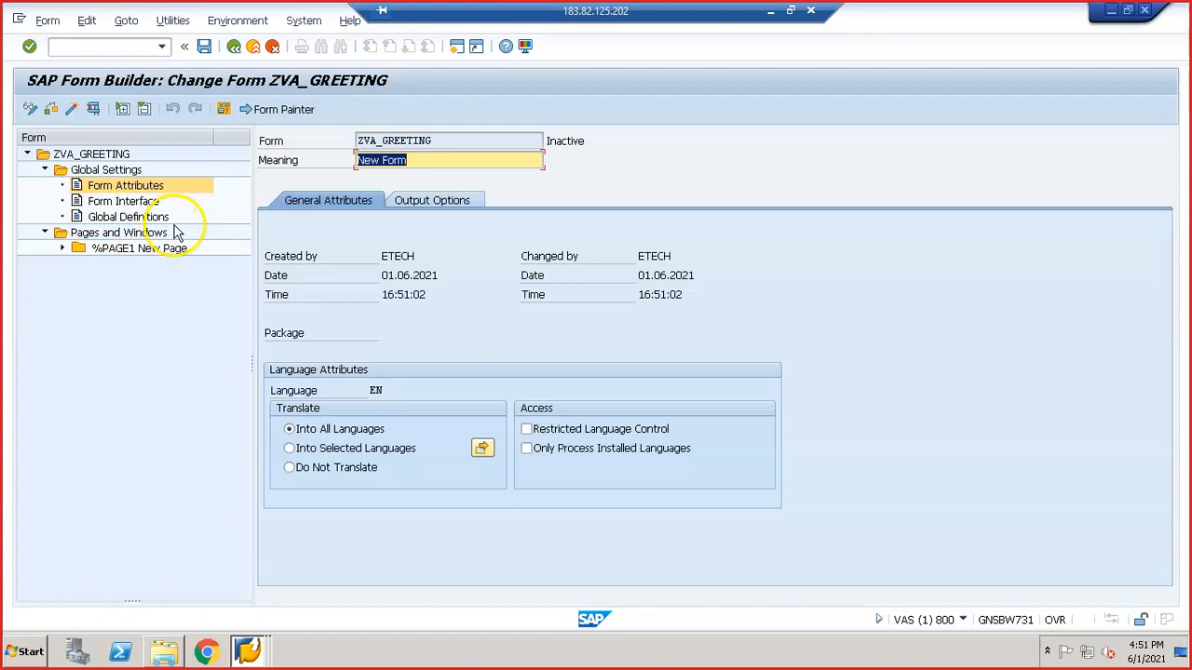
- Expand the %PAGE1 New Page node and its MAIN window in the form tree
click(61, 248)
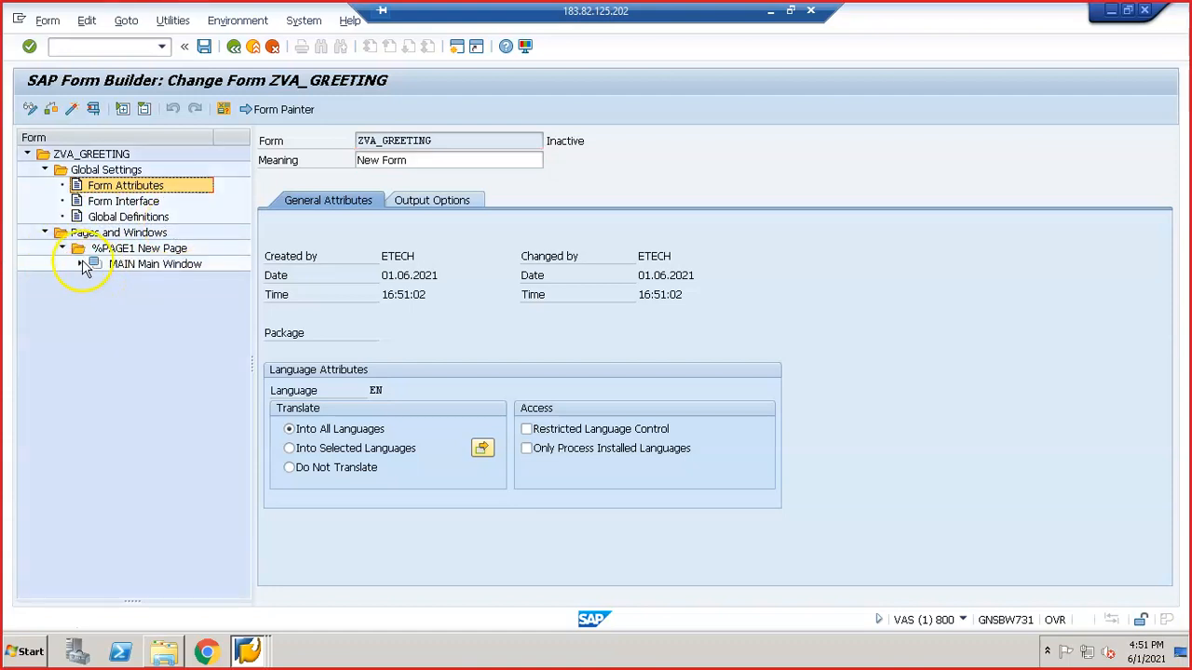
click(81, 265)
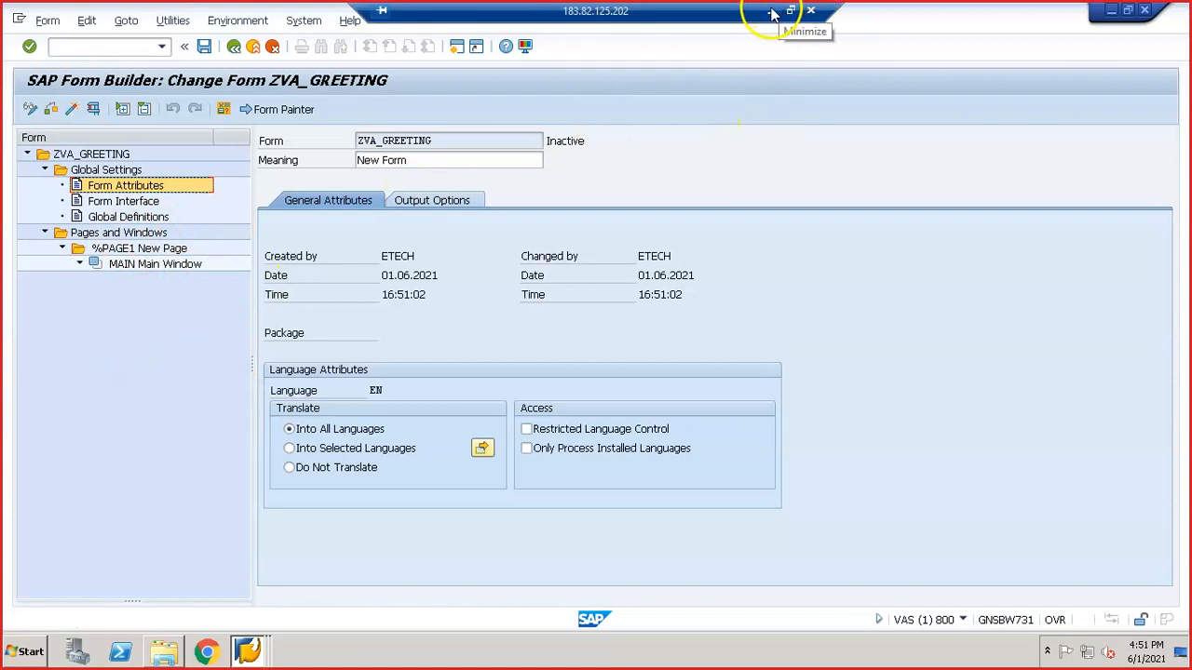
- Return to the Word notes and complete the loop line as Loop it_kna1 into wa_kna1
click(772, 13)
click(369, 342)
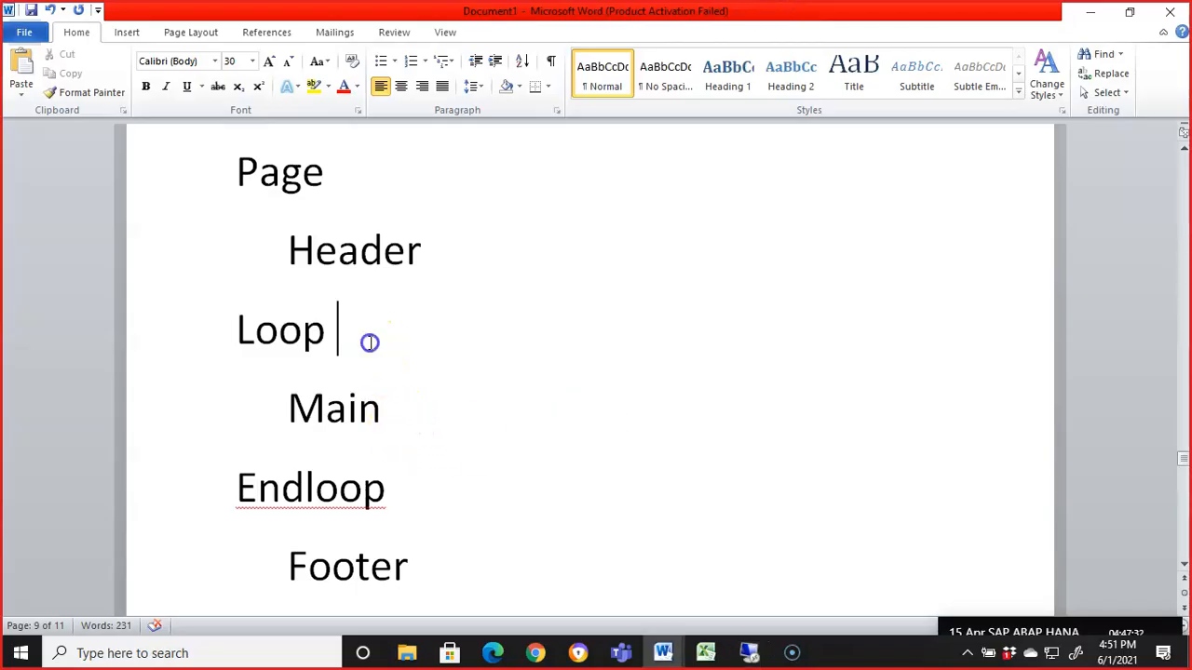
text(it_)
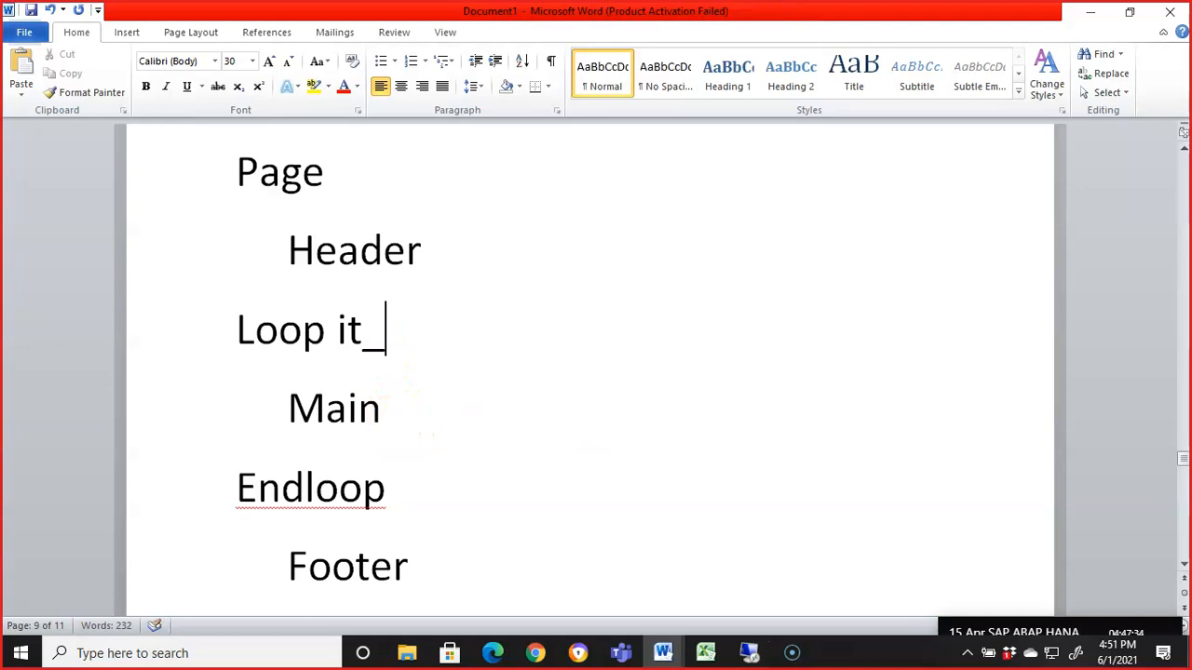
text(kna)
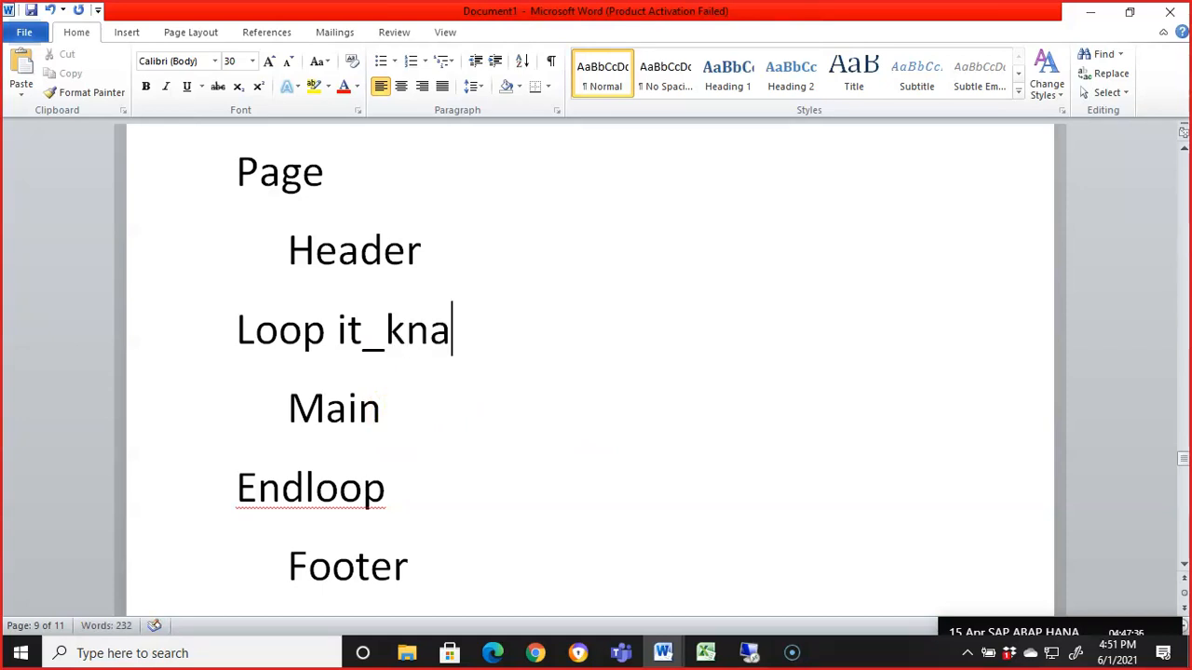
text(1 into wa_kna1.)
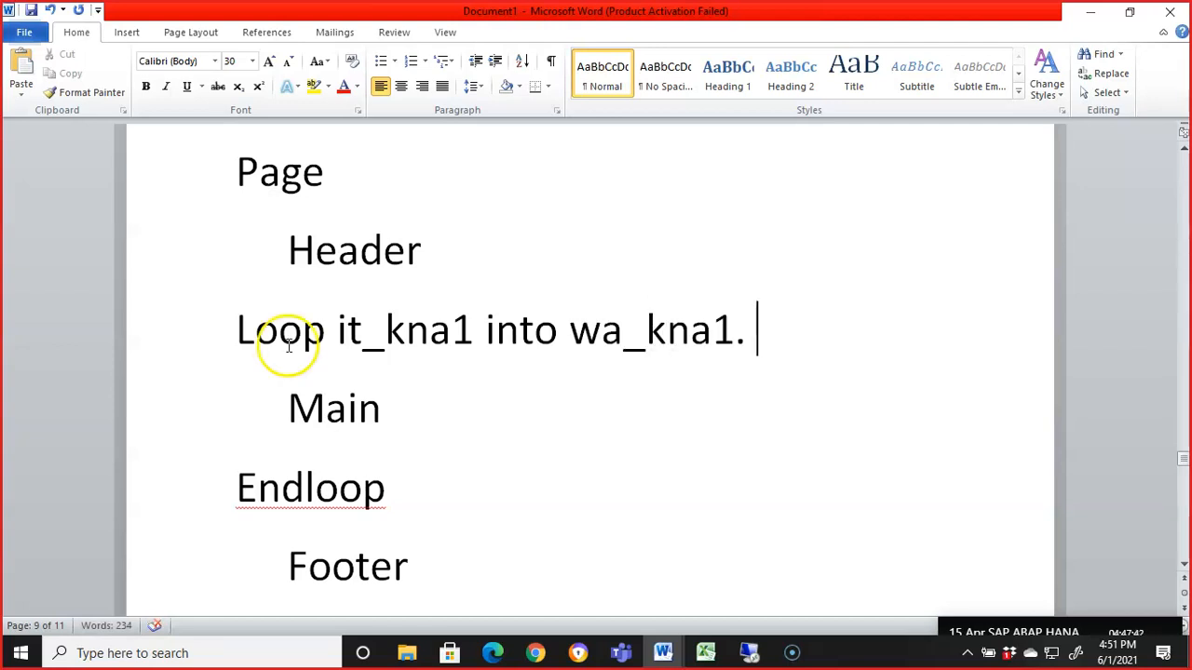
drag(341, 326, 743, 342)
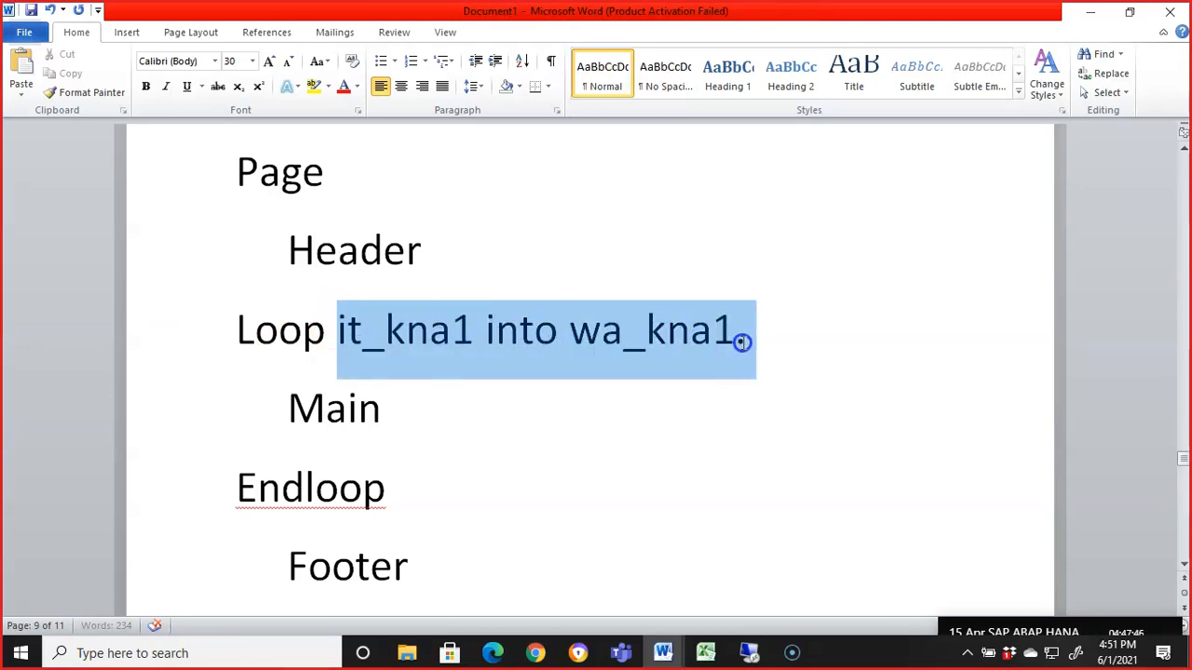
click(662, 482)
- Add an SE11 line above the T-Code – Smartforms heading
click(404, 336)
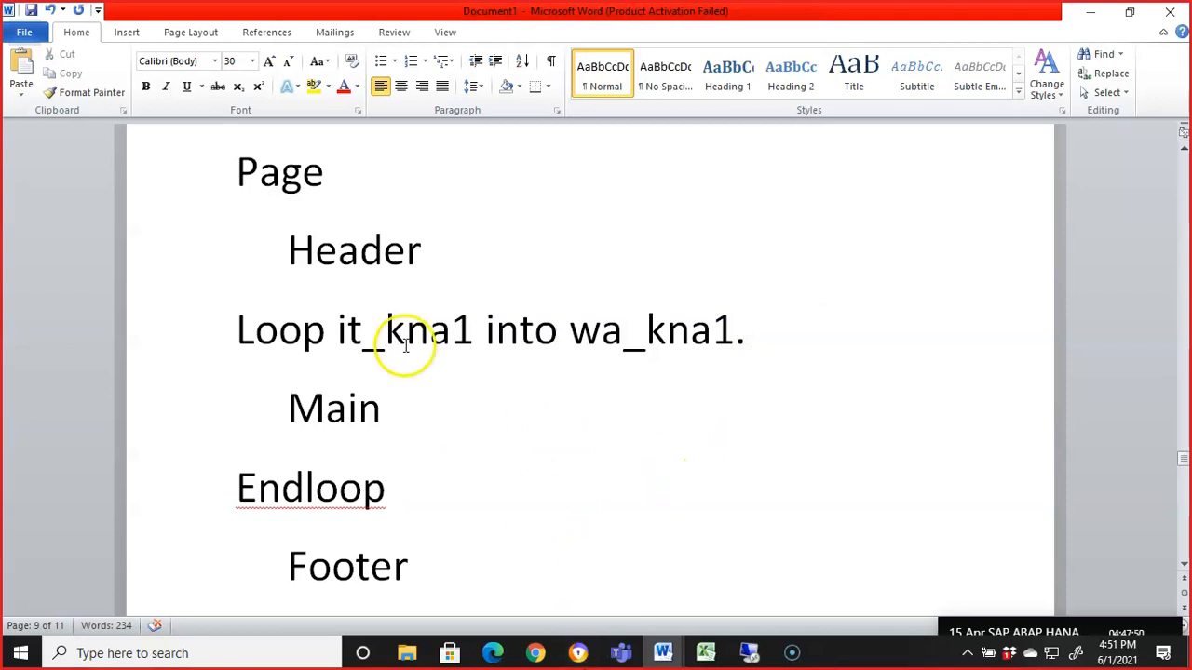
key(Up)
key(Up)
key(Left)
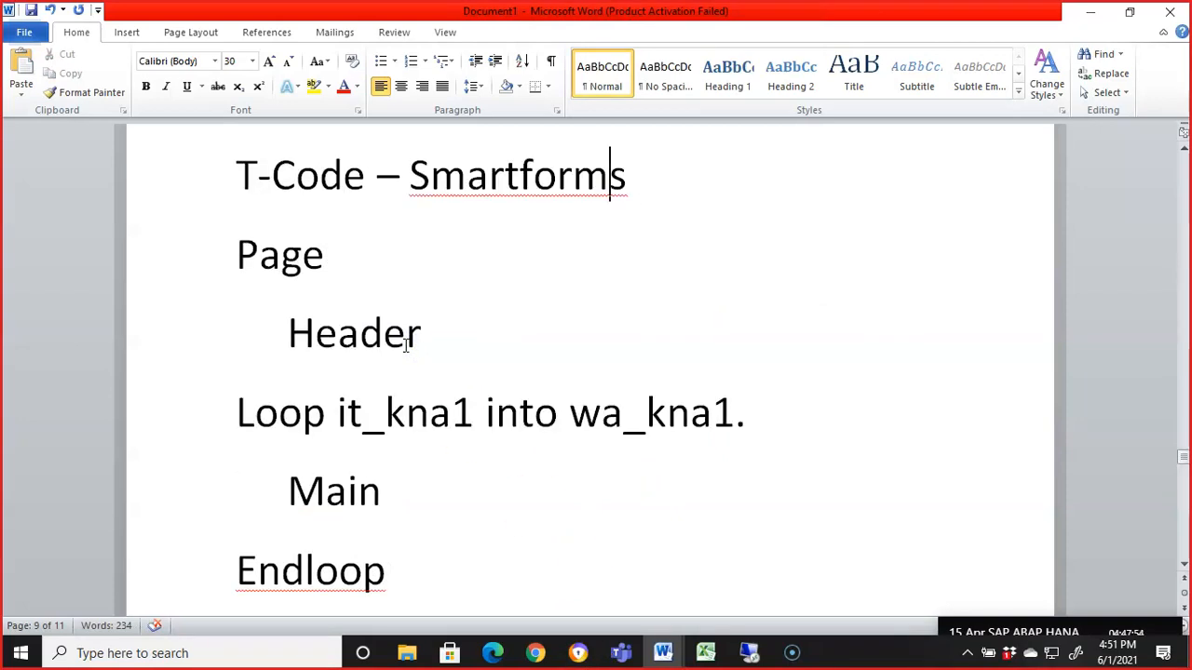
key(Left)
key(Left)
key(Left)
key(Left)
key(Left)
key(Left)
key(Left)
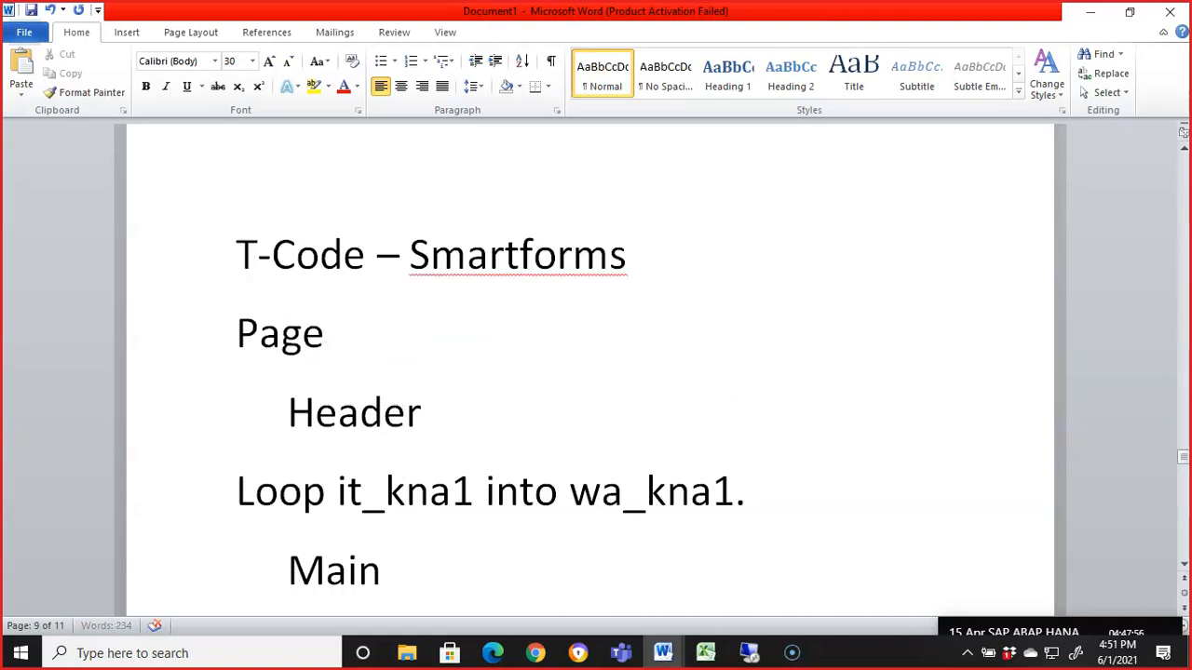
text(SE)
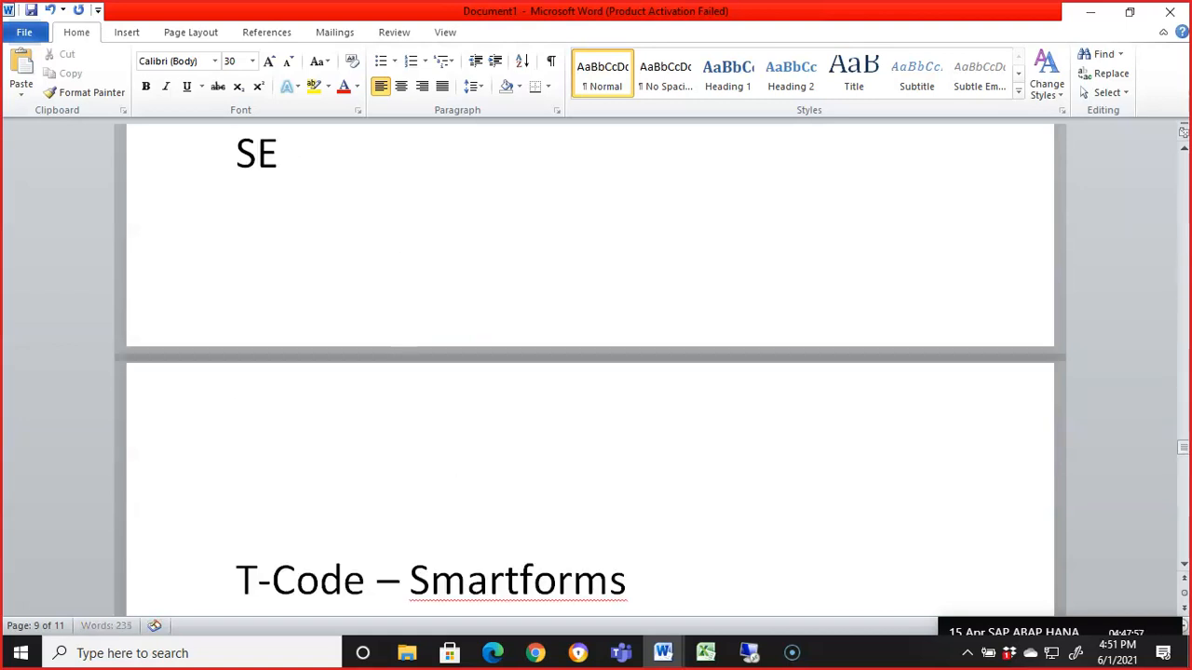
- Move the SE11 line to the start of the following page and append – Table type to it
key(Left)
key(Left)
key(Left)
key(Left)
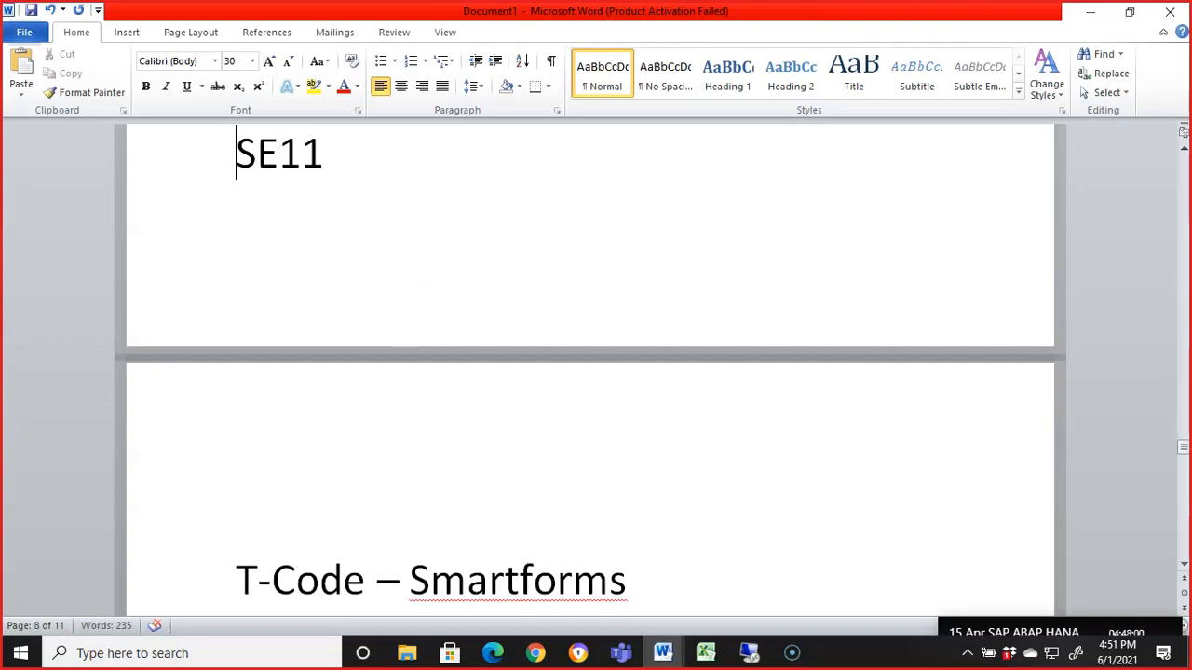
scroll(596, 372, up, 3)
key(Right)
key(Right)
key(Right)
key(Right)
text(- tABLE types)
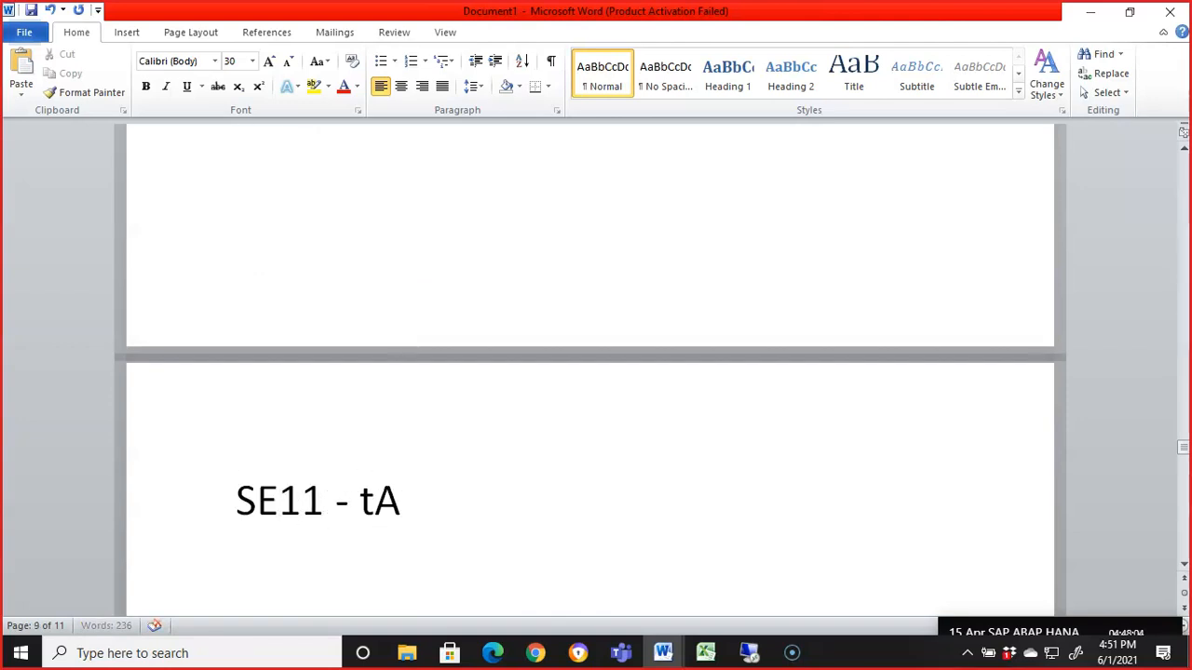
key(BackSpace)
- Split Table type off the SE11 line onto its own line and insert a Structure line above it
key(Left)
key(Left)
key(Left)
key(Left)
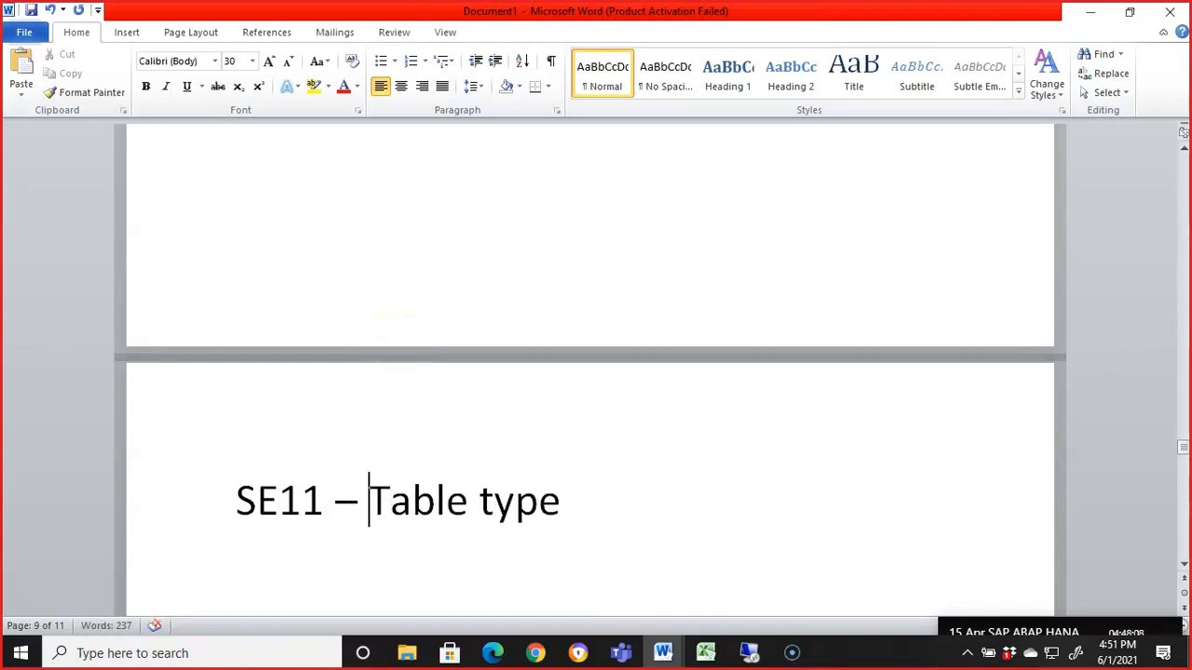
key(Left)
key(Return)
key(Return)
key(Up)
text(strucutre )
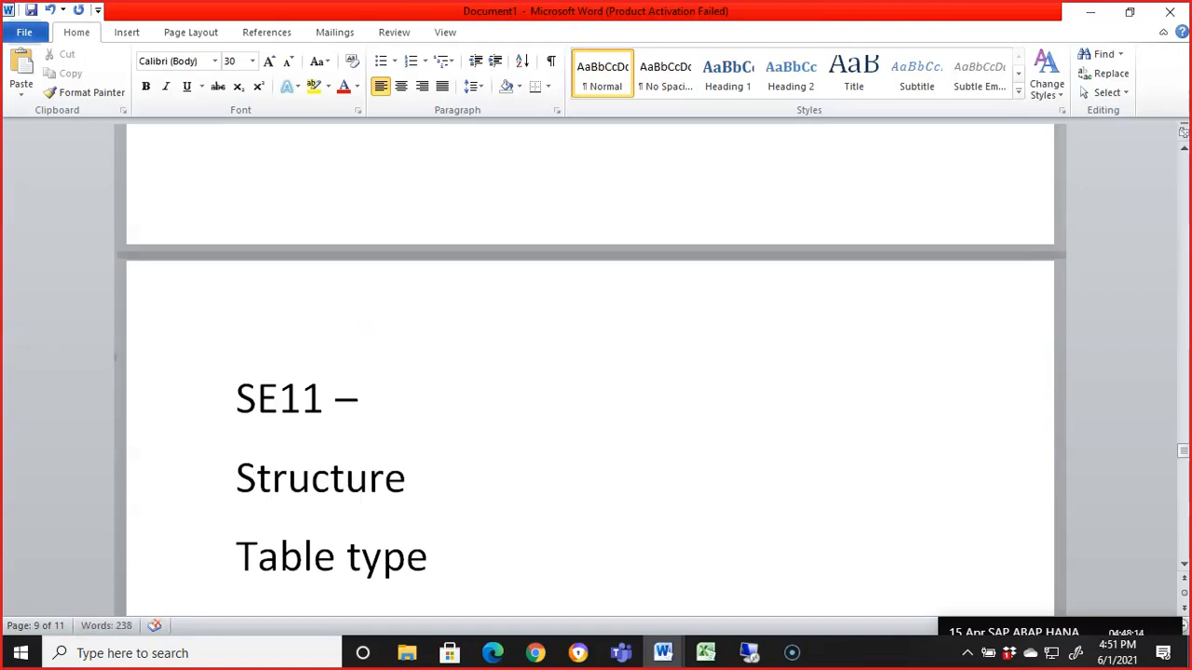
- Complete the Structure line in the notes as Structure – ZST_KNA1 - WA_KNA1
text(- ZST)
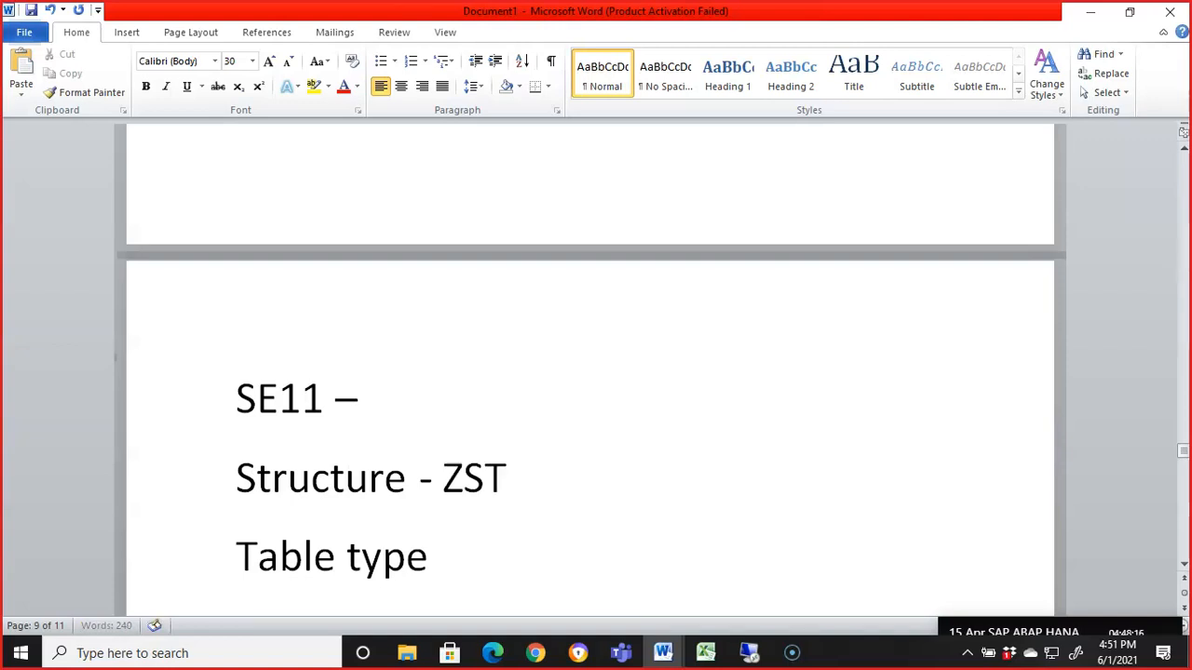
text(_KNA1 -)
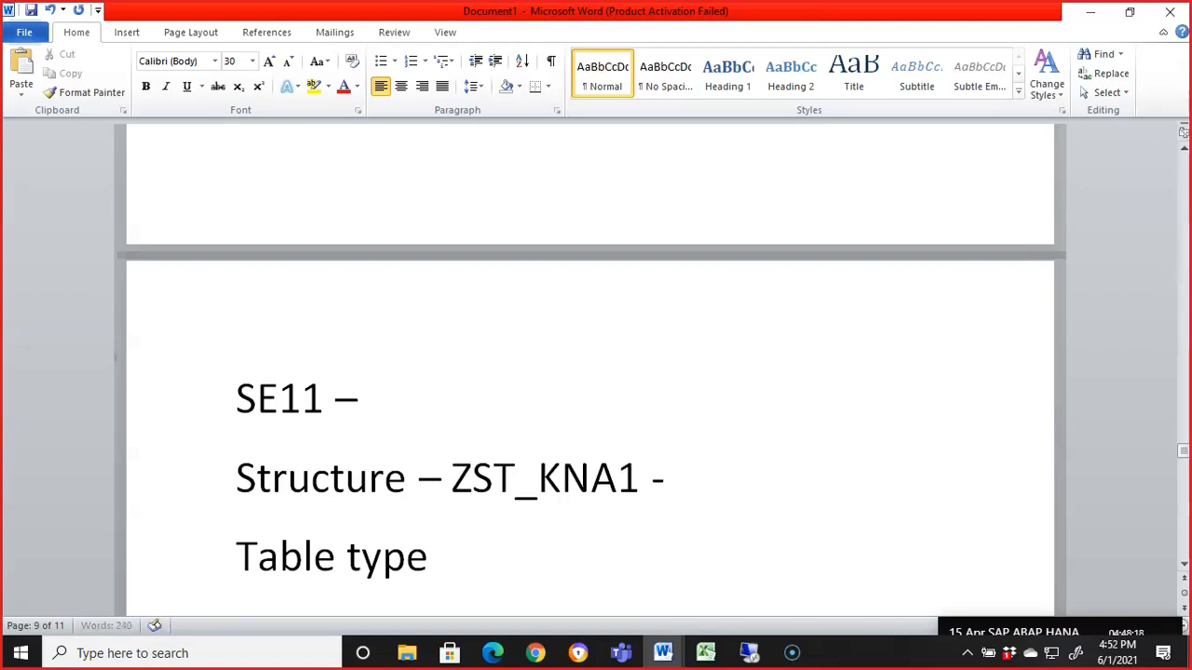
text(   WA_KNA1)
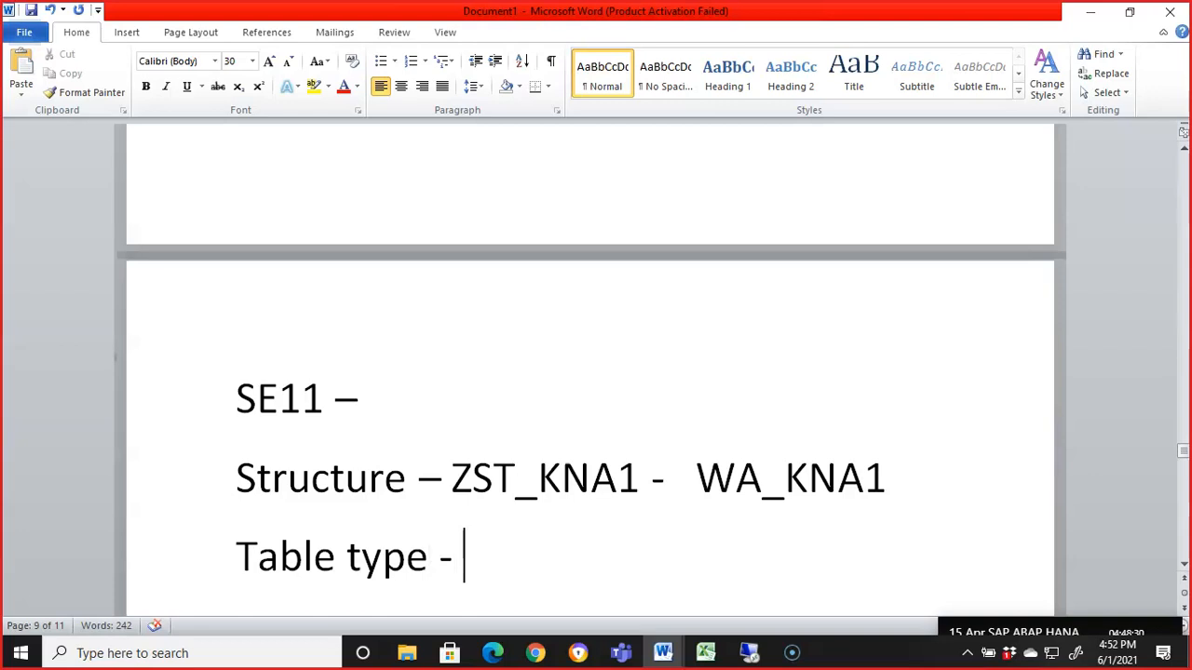
- Complete the Table type line in the notes as Table type – ZIT_KNA1- IT_KNA1, without a closing period
text(ZIT_)
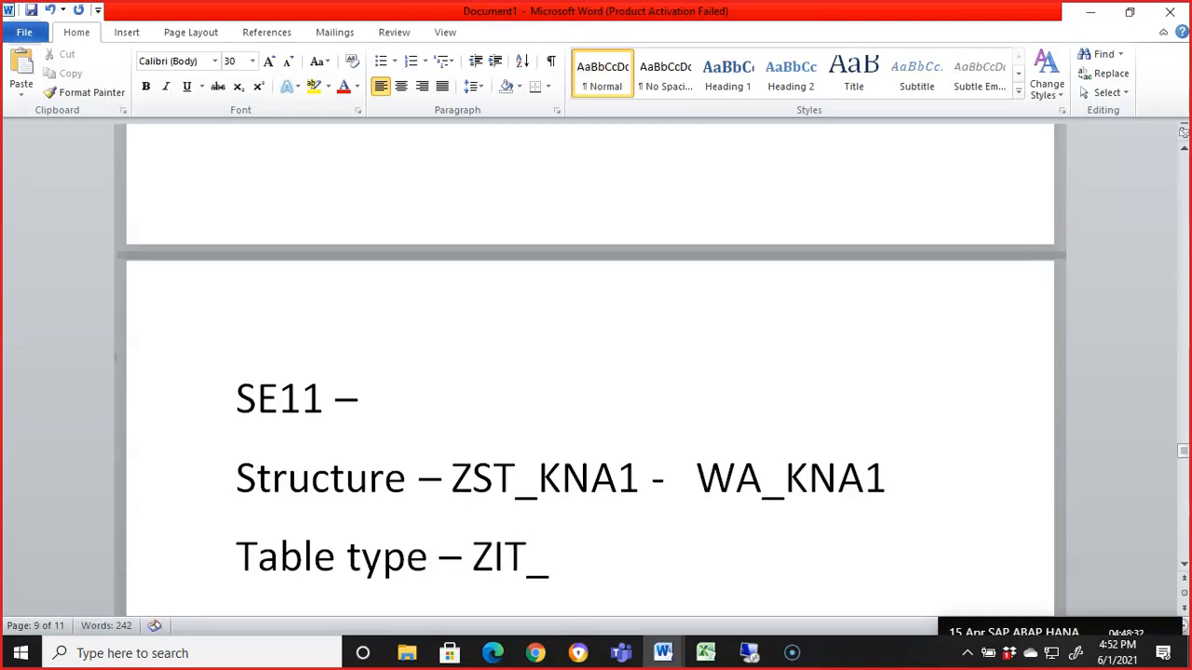
text(KNA1-)
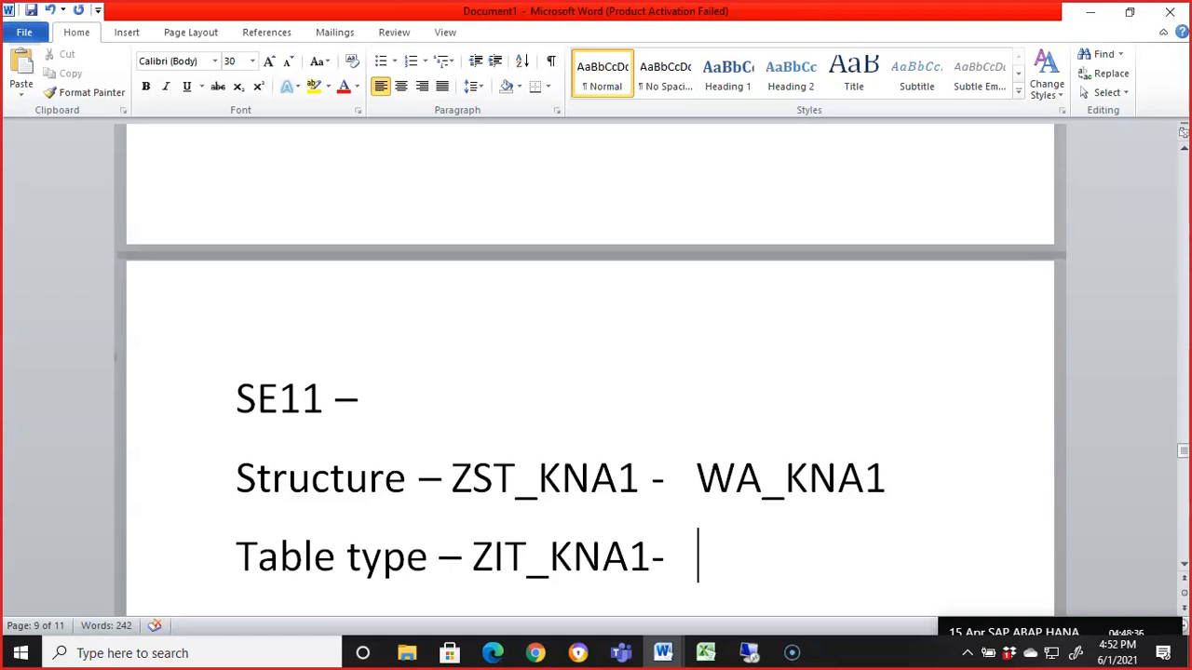
text(IT_KNA1.)
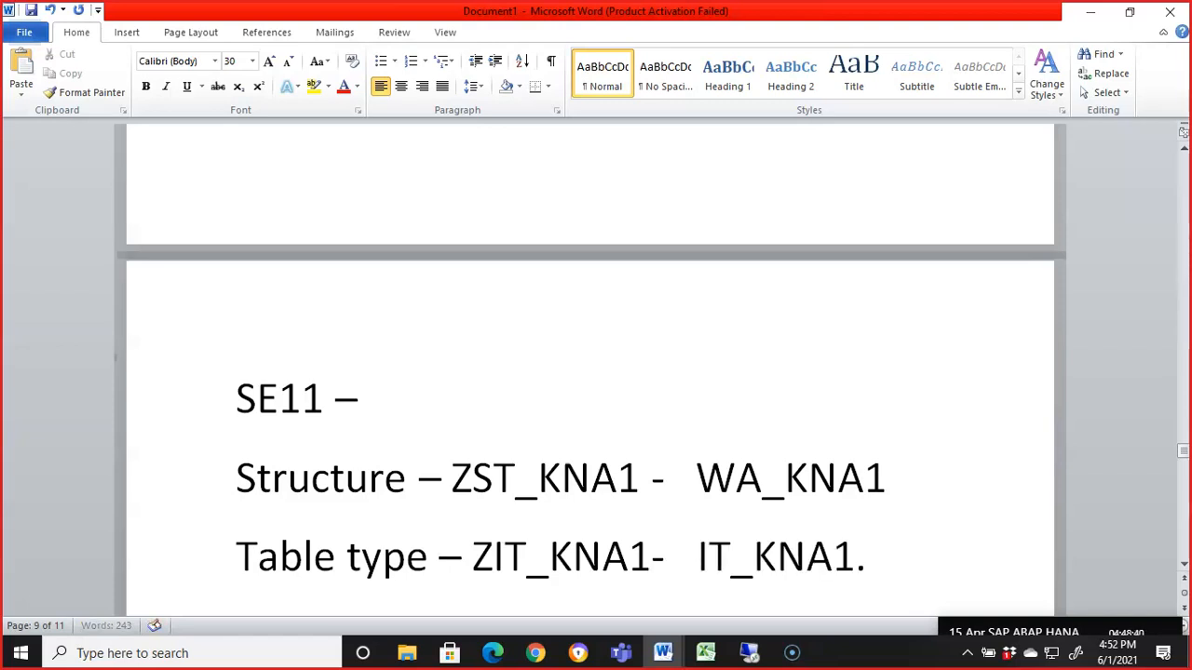
key(BackSpace)
key(BackSpace)
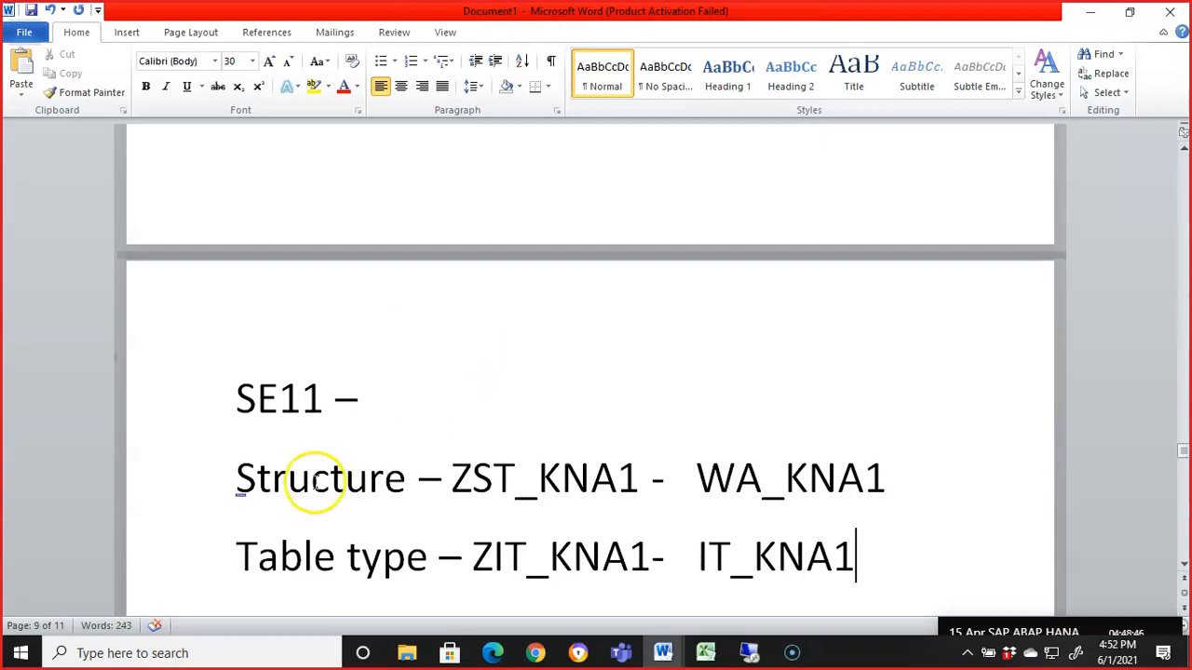
double_click(251, 495)
click(337, 522)
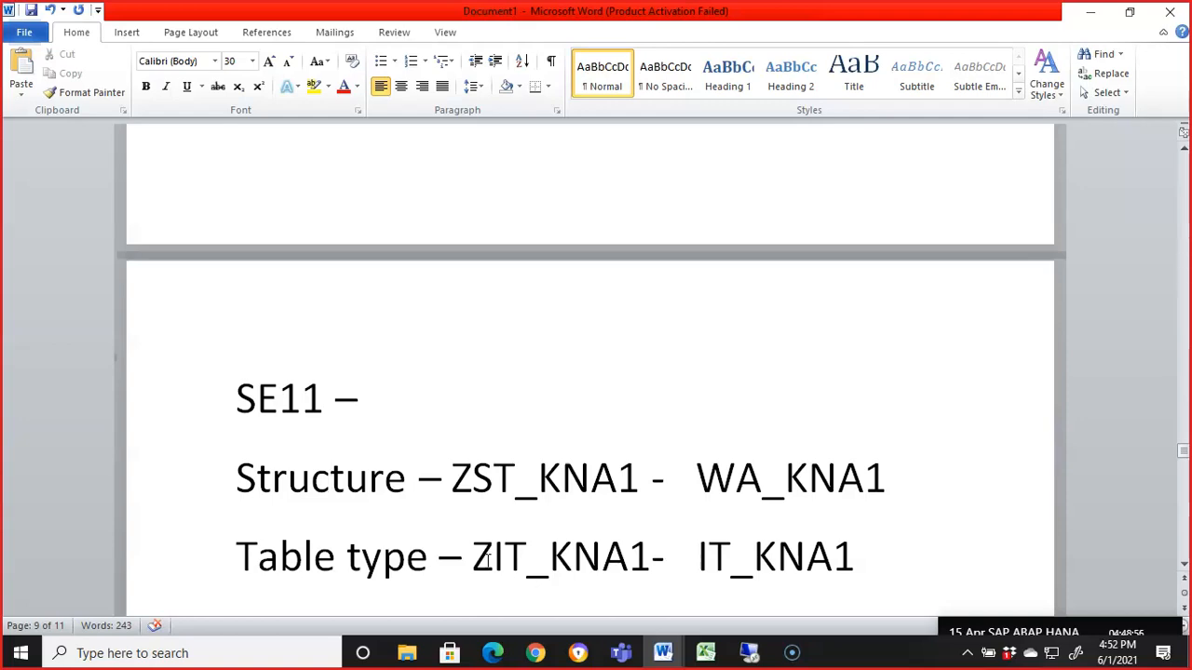
- Switch to SAP, bring up the other session window and start transaction SE11 there, leaving the ZVA_GREETING session open
click(749, 653)
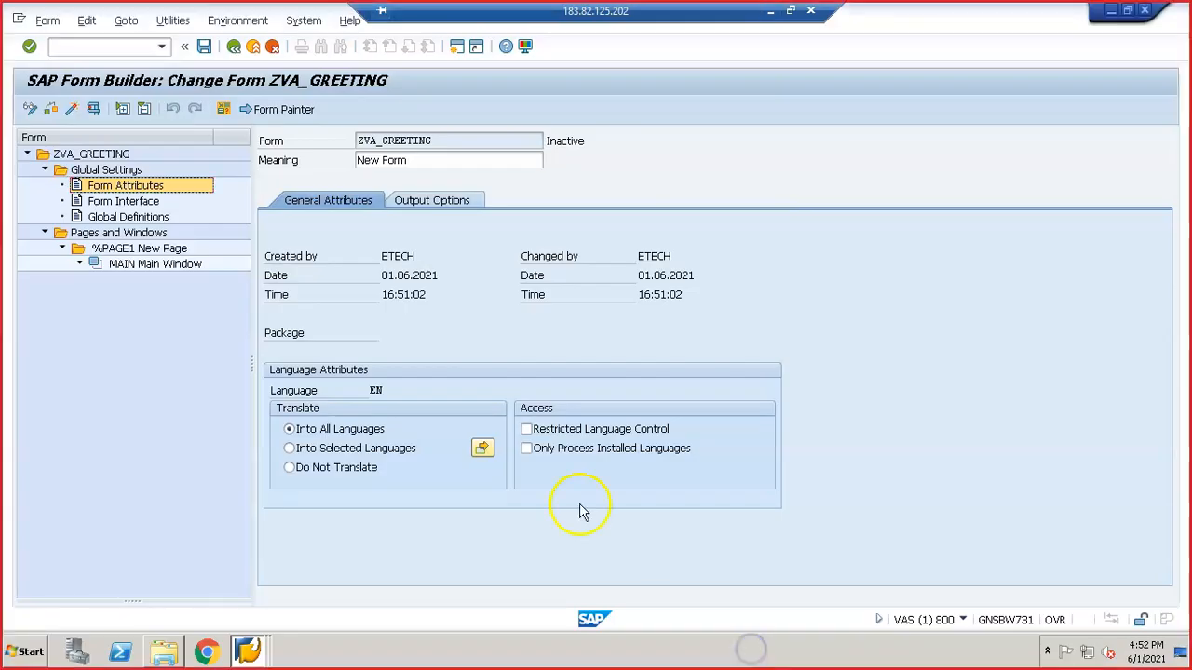
click(1111, 14)
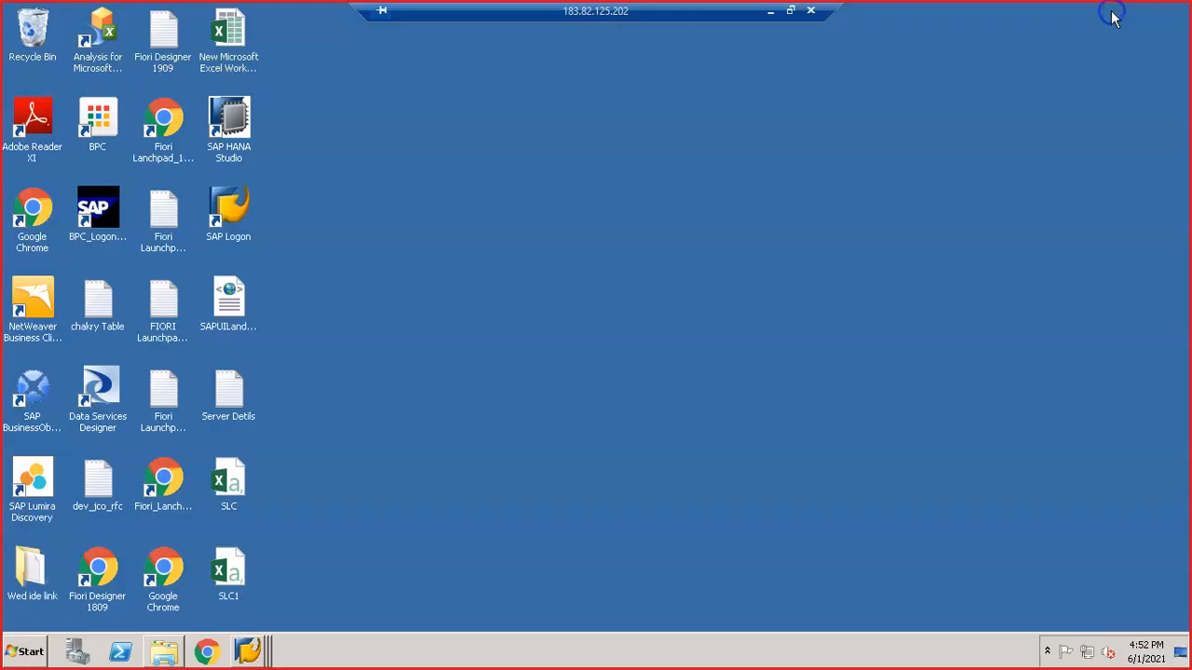
click(247, 649)
click(292, 567)
click(81, 47)
text(/NSE11)
key(Return)
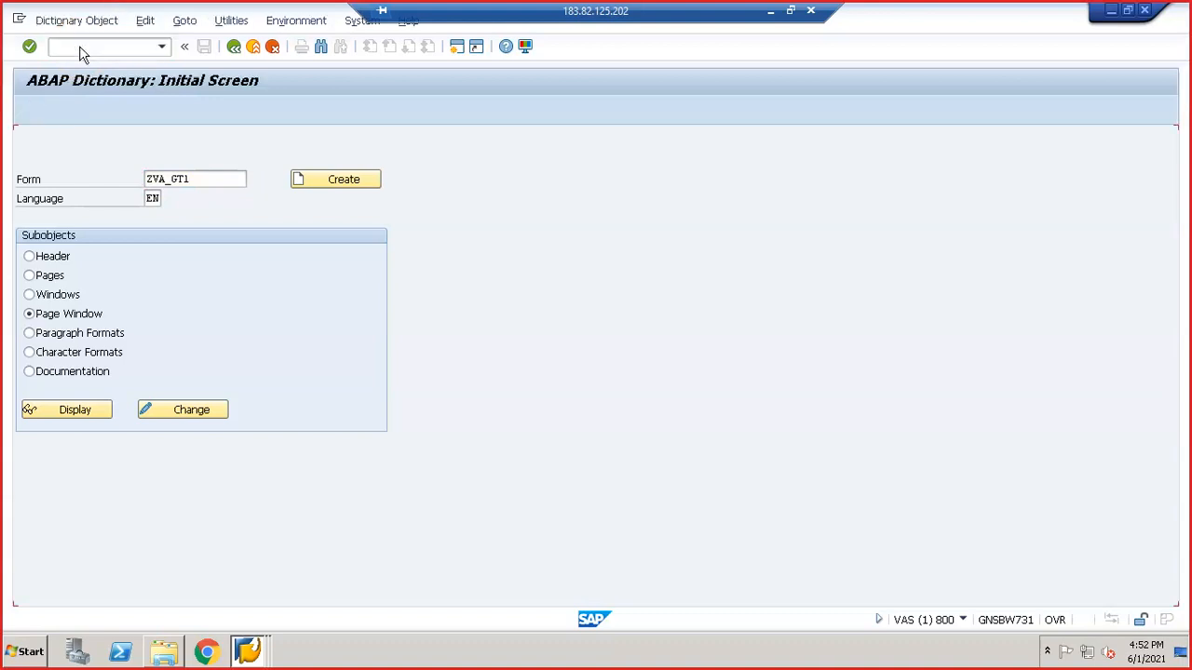
click(31, 202)
click(204, 195)
text(ZI)
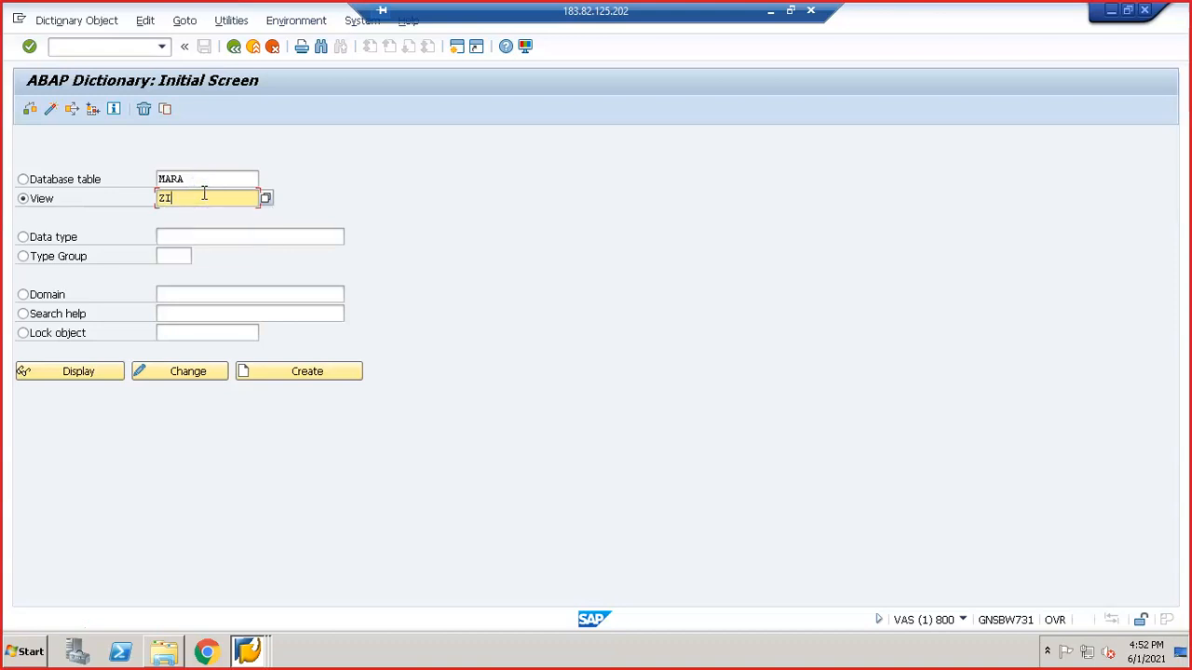
text(S)
- Create data type ZST_KNA1 as a structure and enter Customer Data as its short description
click(64, 234)
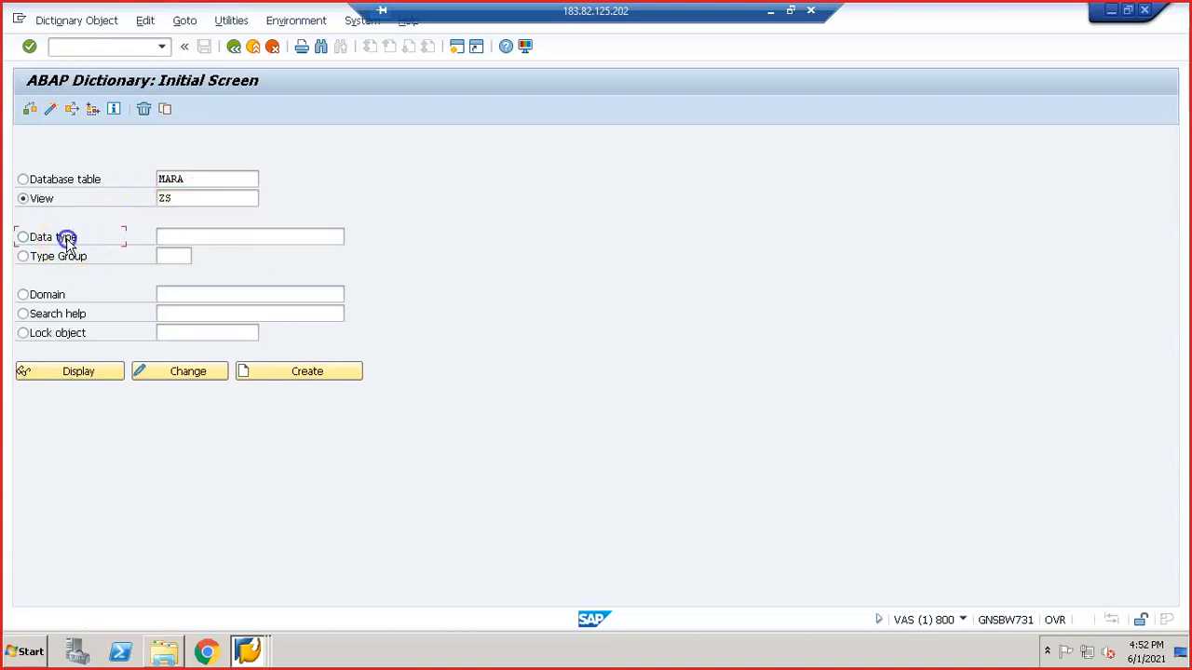
click(200, 240)
text(ZST_KNA1)
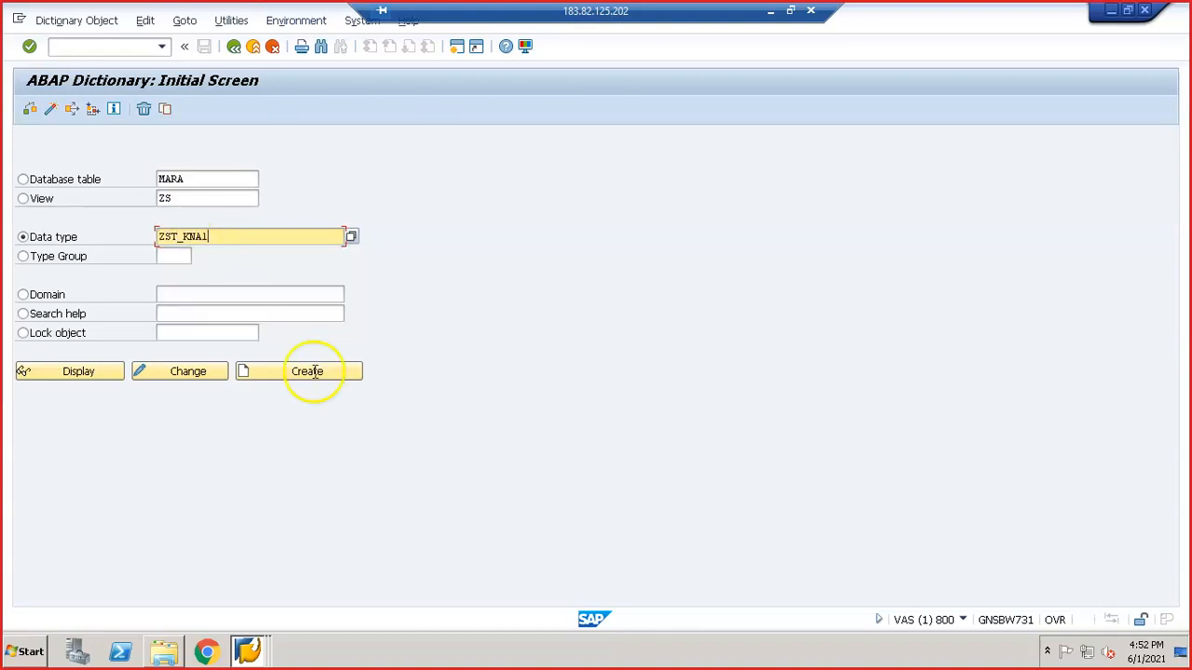
click(325, 370)
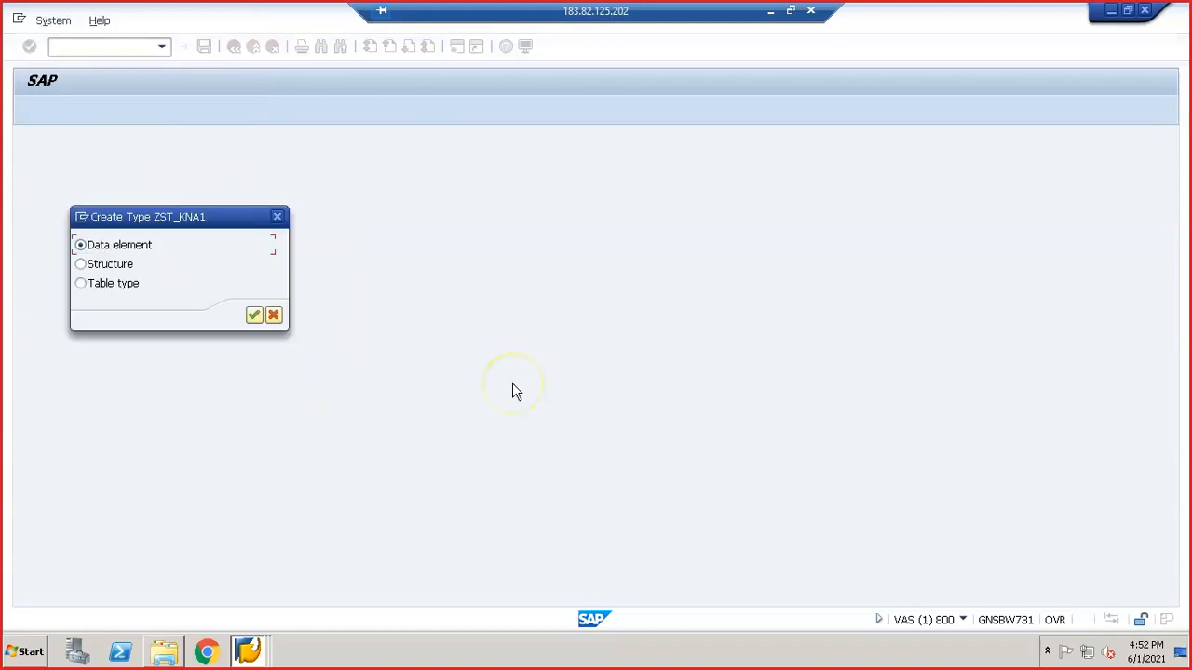
click(106, 265)
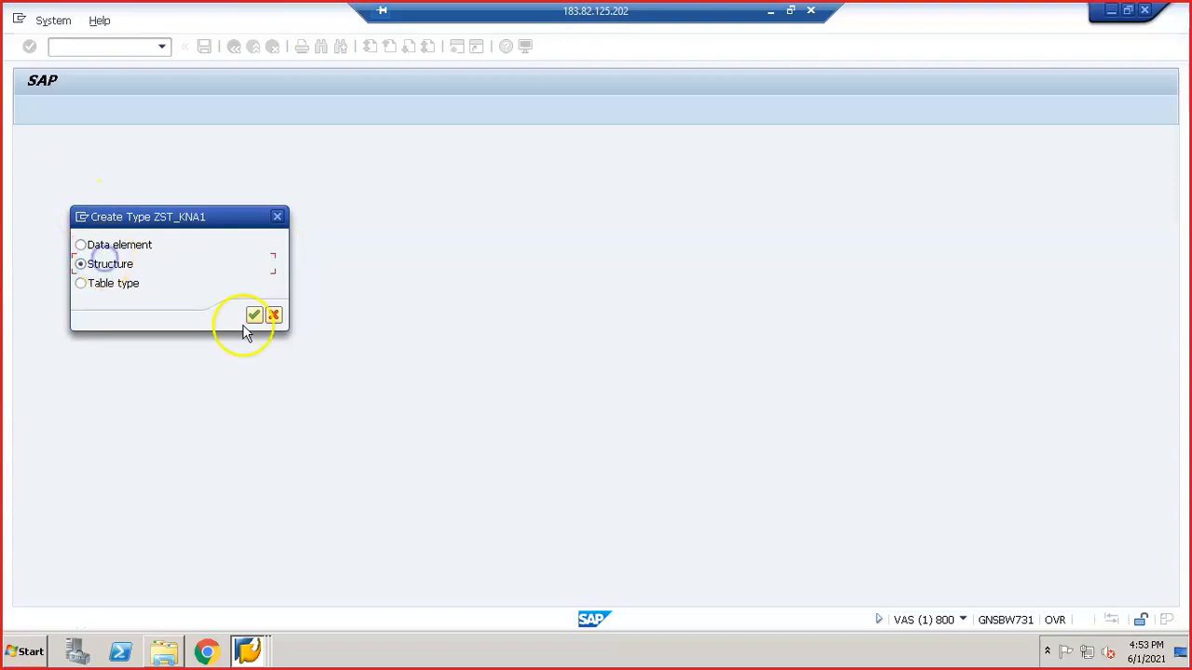
click(253, 315)
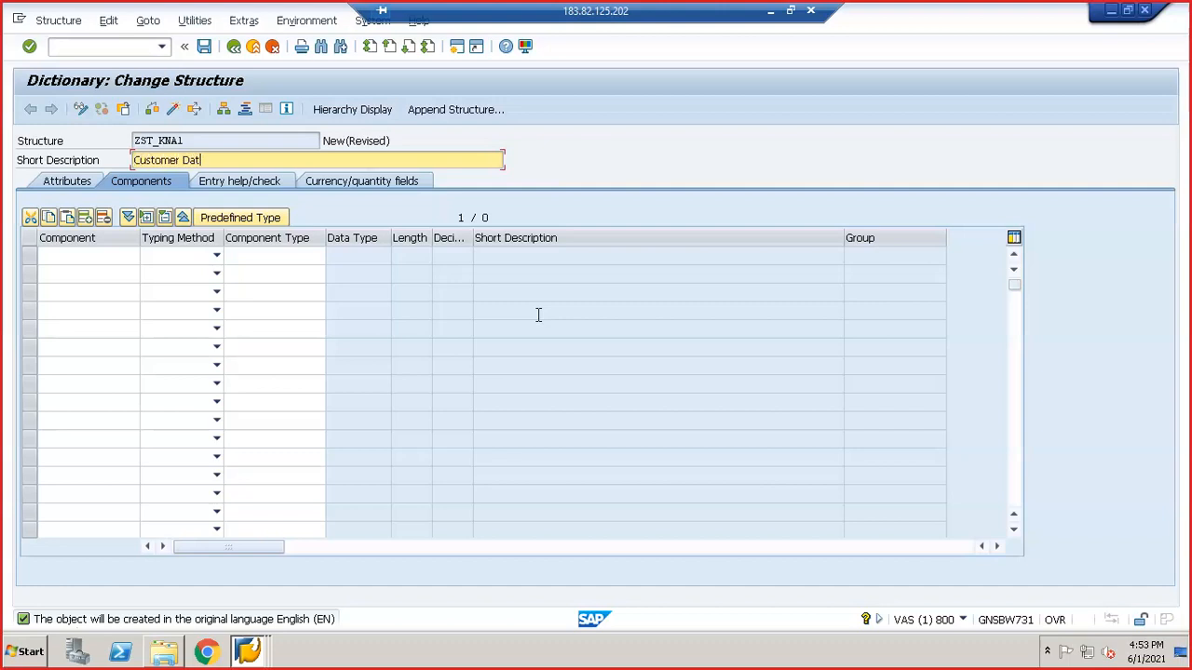
- Add the components kunnr with component type kunnr and name1 with component type name1_gp to the structure
click(116, 258)
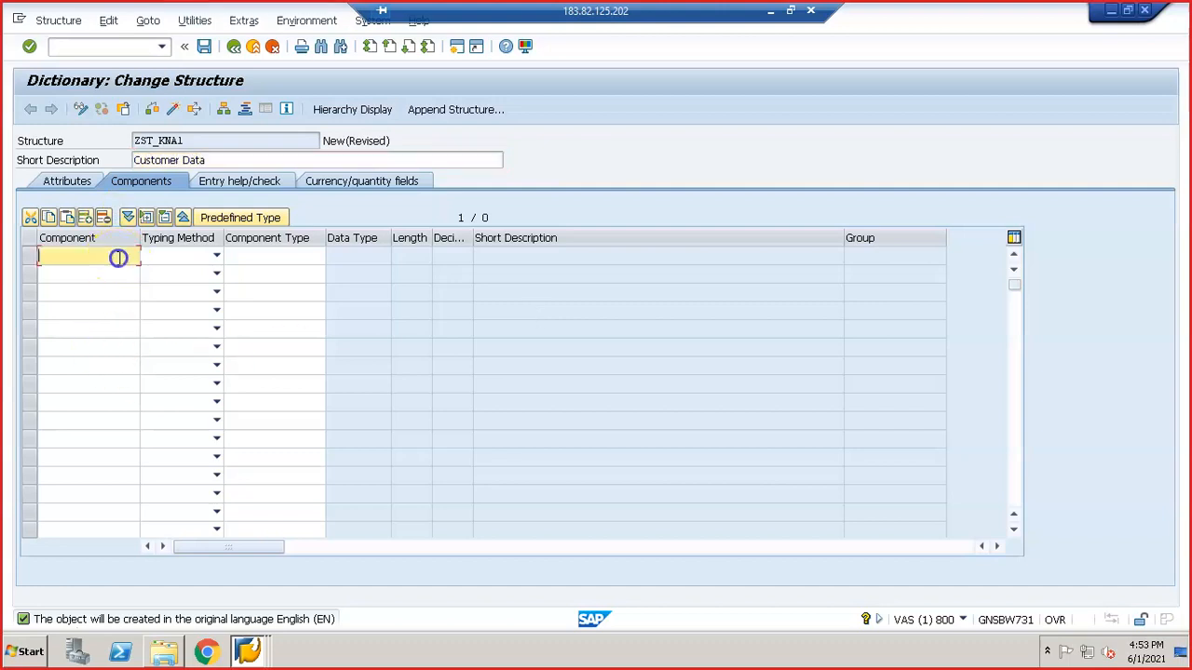
text(kunnr)
key(Tab)
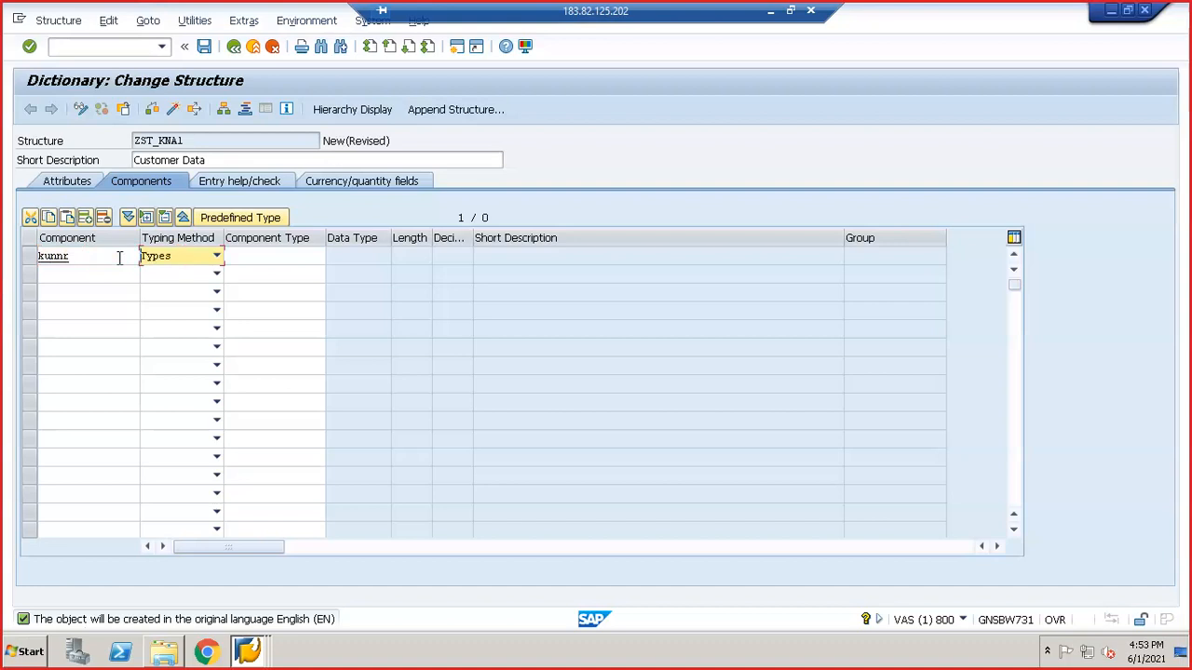
key(Tab)
text(kunnr)
key(Return)
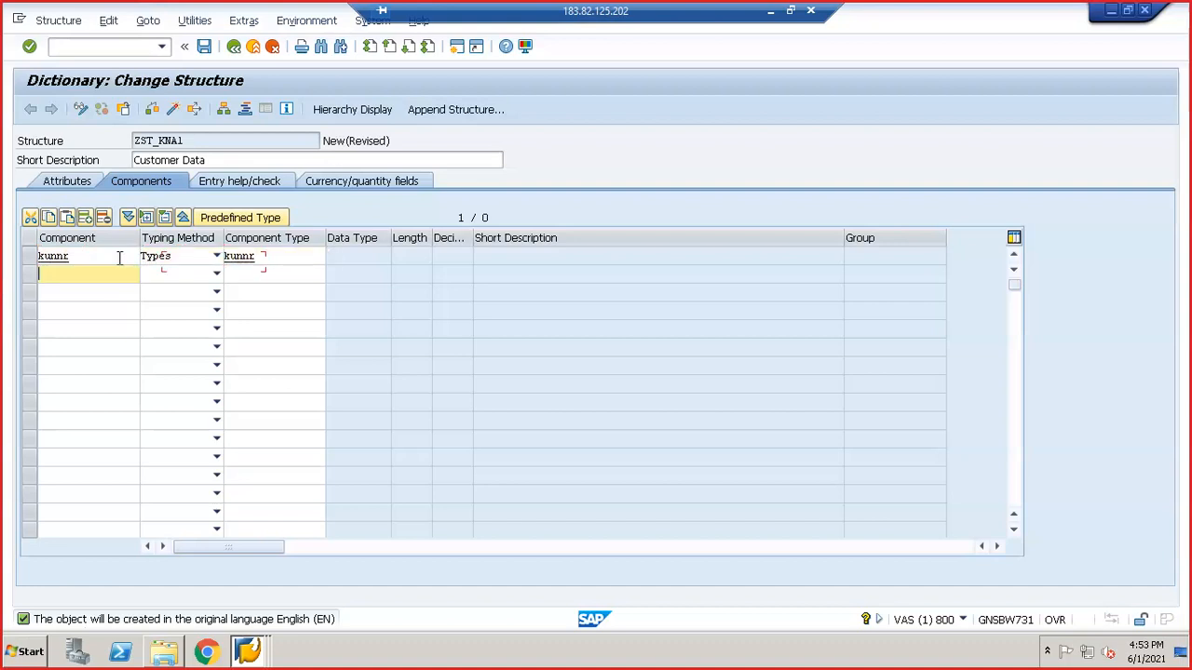
key(Tab)
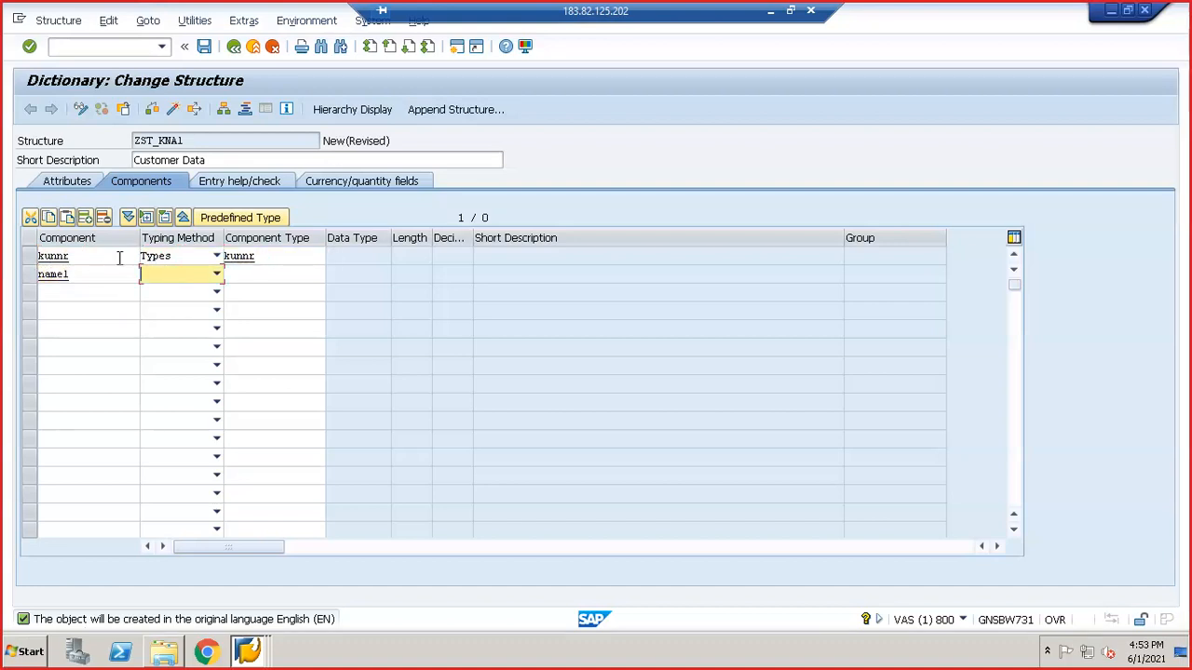
key(Tab)
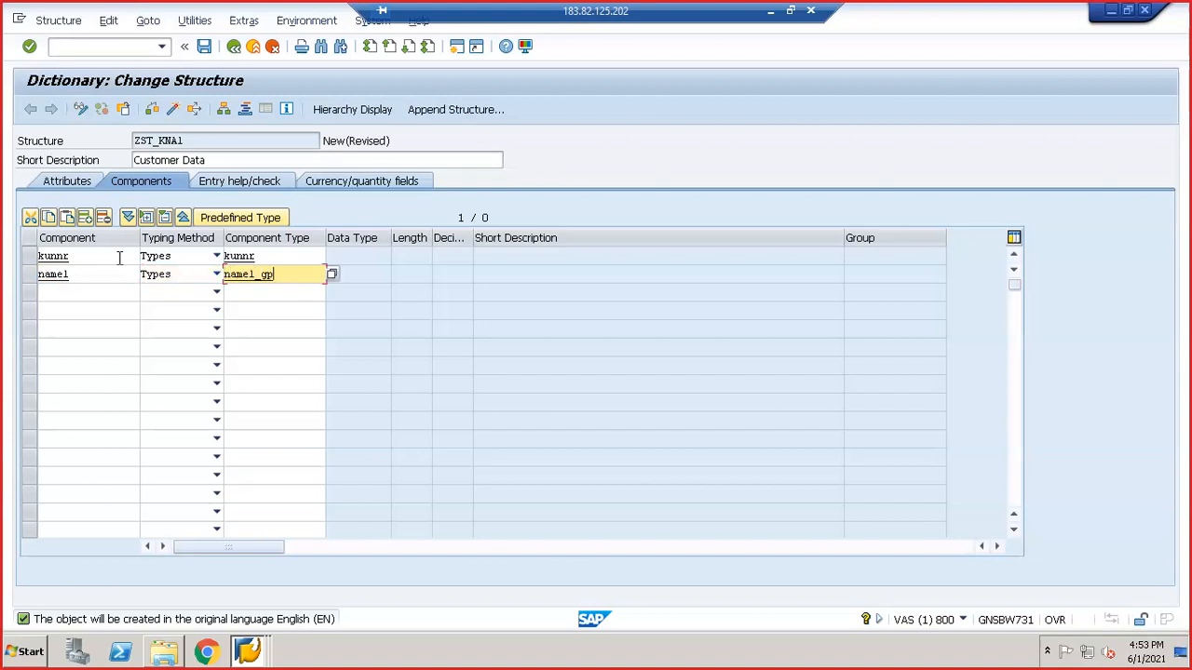
key(Return)
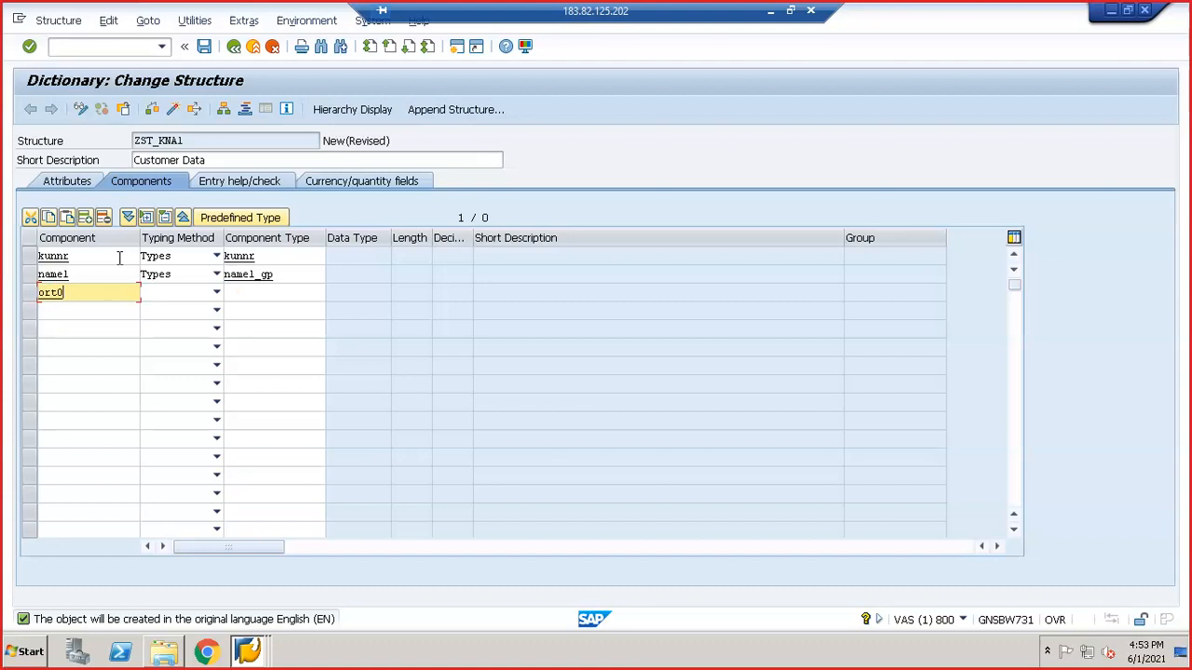
- Add component ort01 of type ort01_gp and a second name1 component of type name1_gp, and validate the entries
key(Tab)
key(Tab)
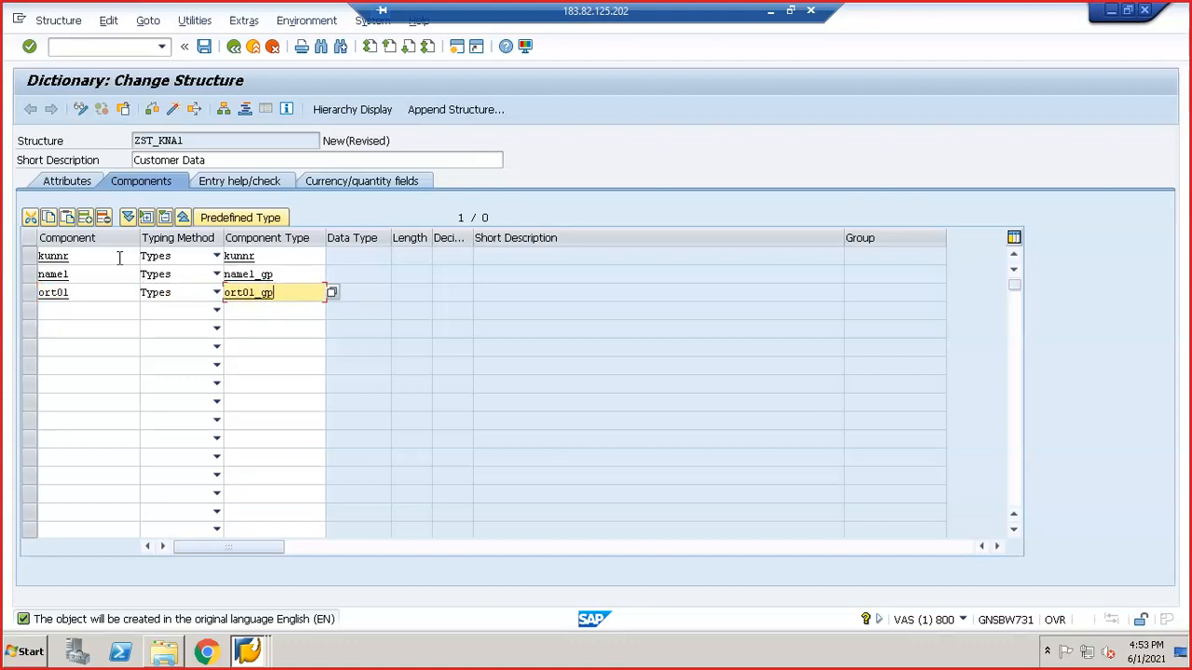
key(Return)
key(Tab)
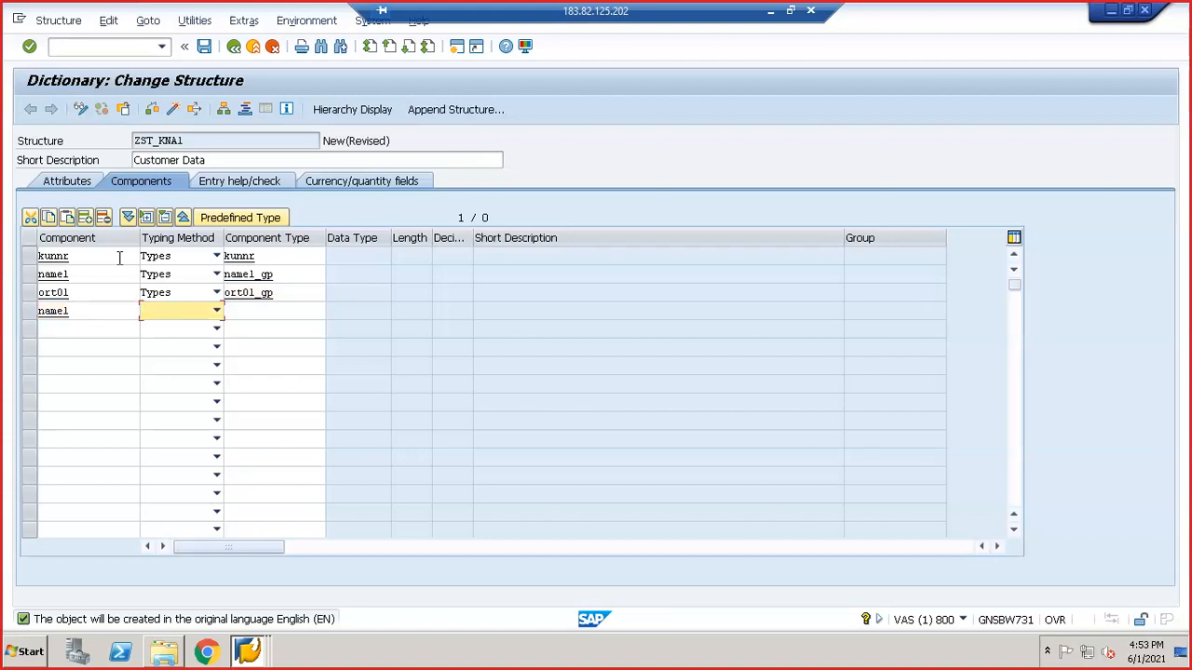
key(Tab)
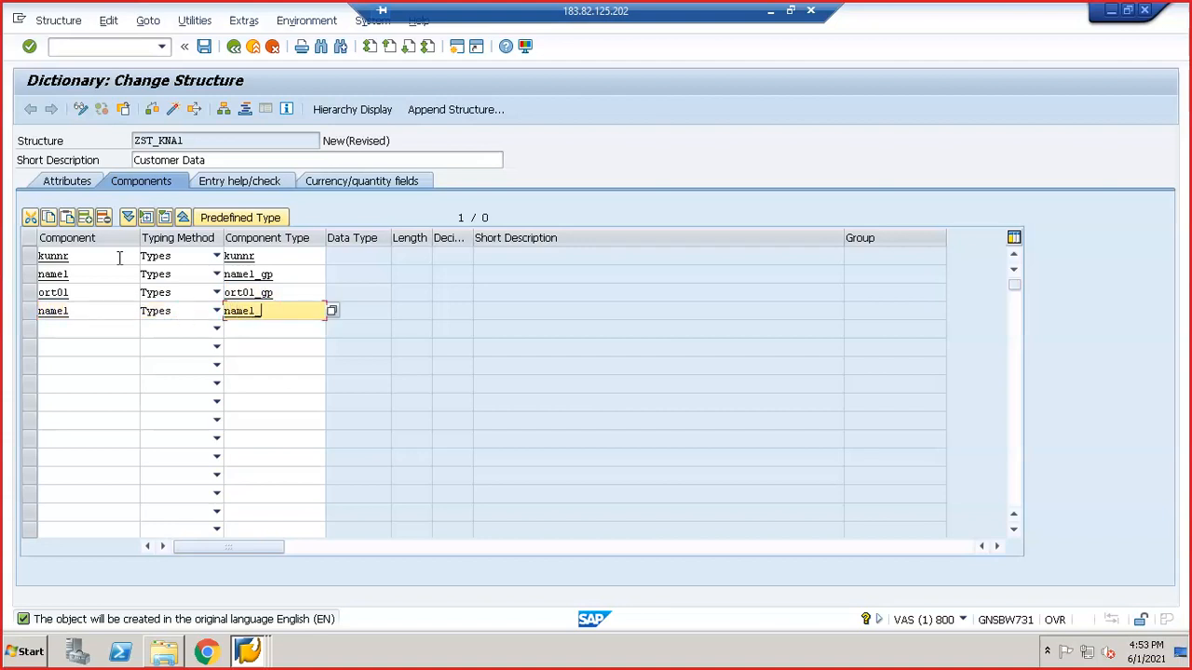
text(name1_gp)
key(Return)
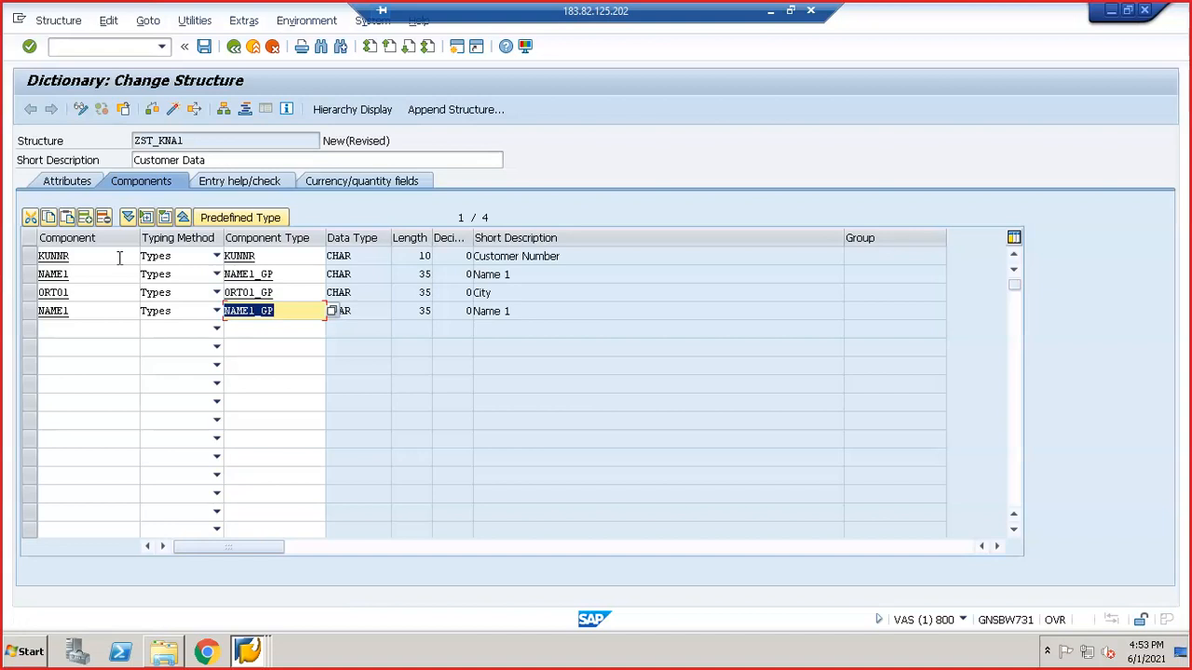
- Save structure ZST_KNA1 as a local object
key(ctrl+s)
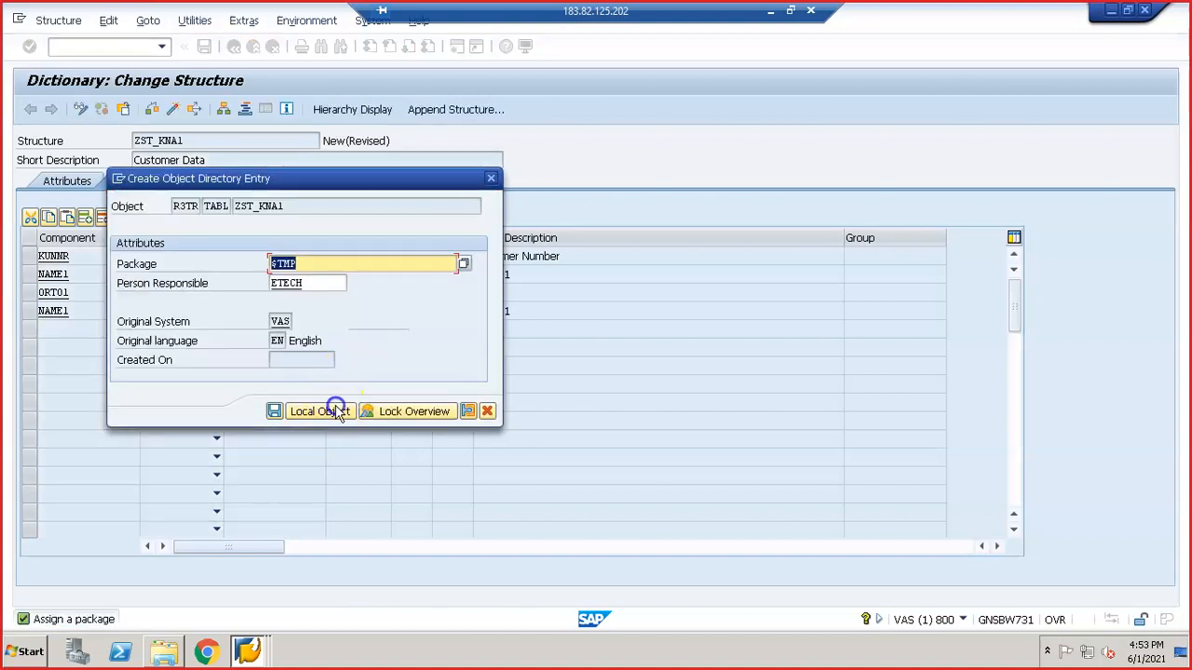
click(337, 412)
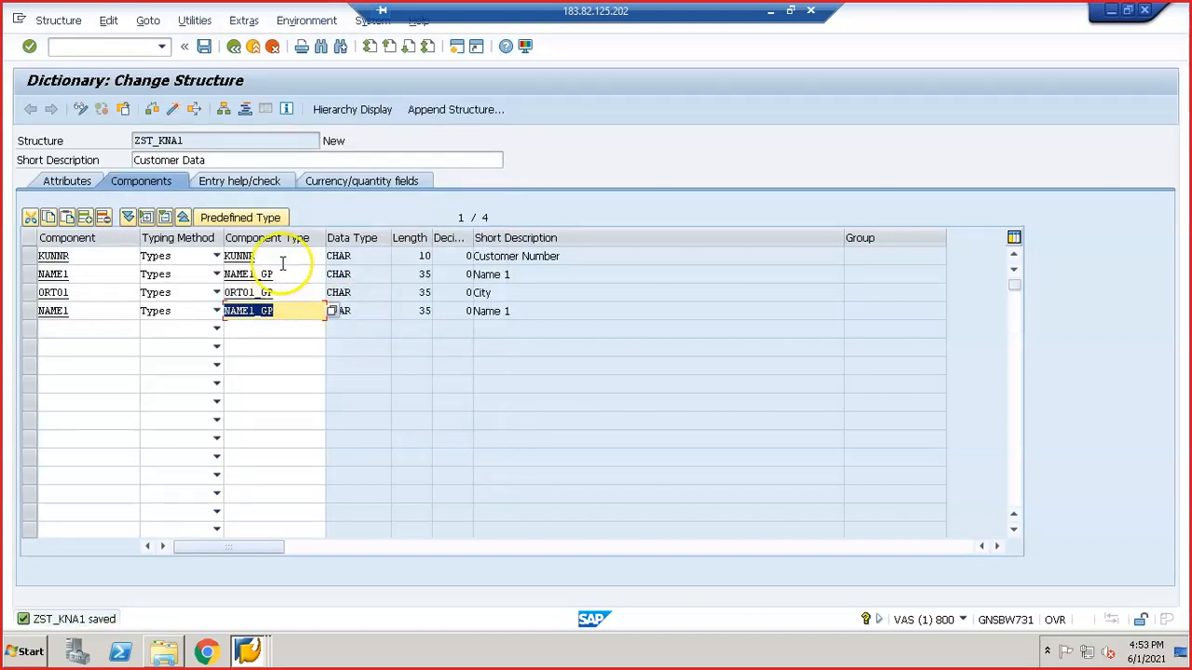
click(282, 258)
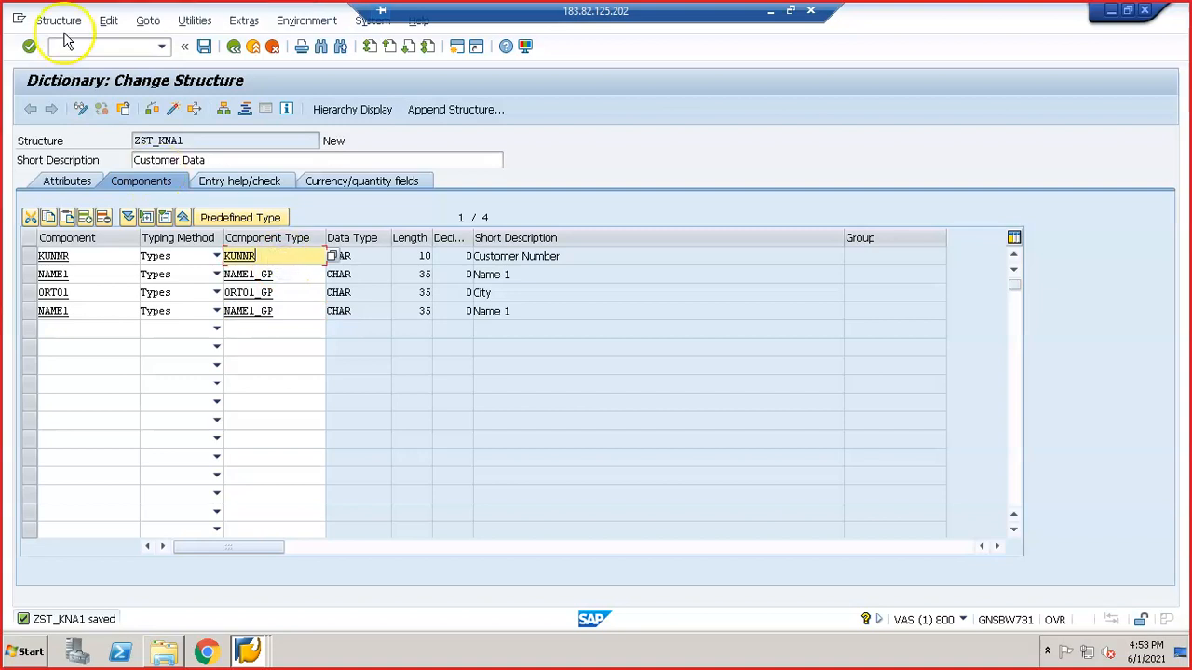
- Display database table KNA1 in a separate dictionary session and look up the data element of its country key field
click(93, 46)
text(/)
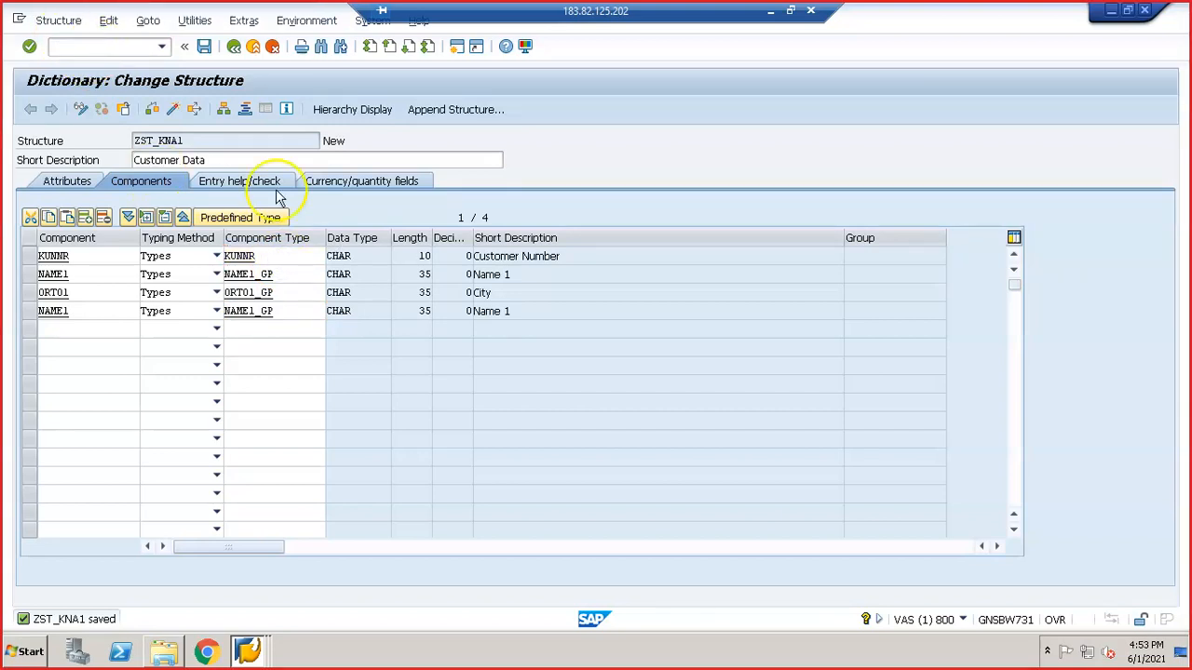
key(F3)
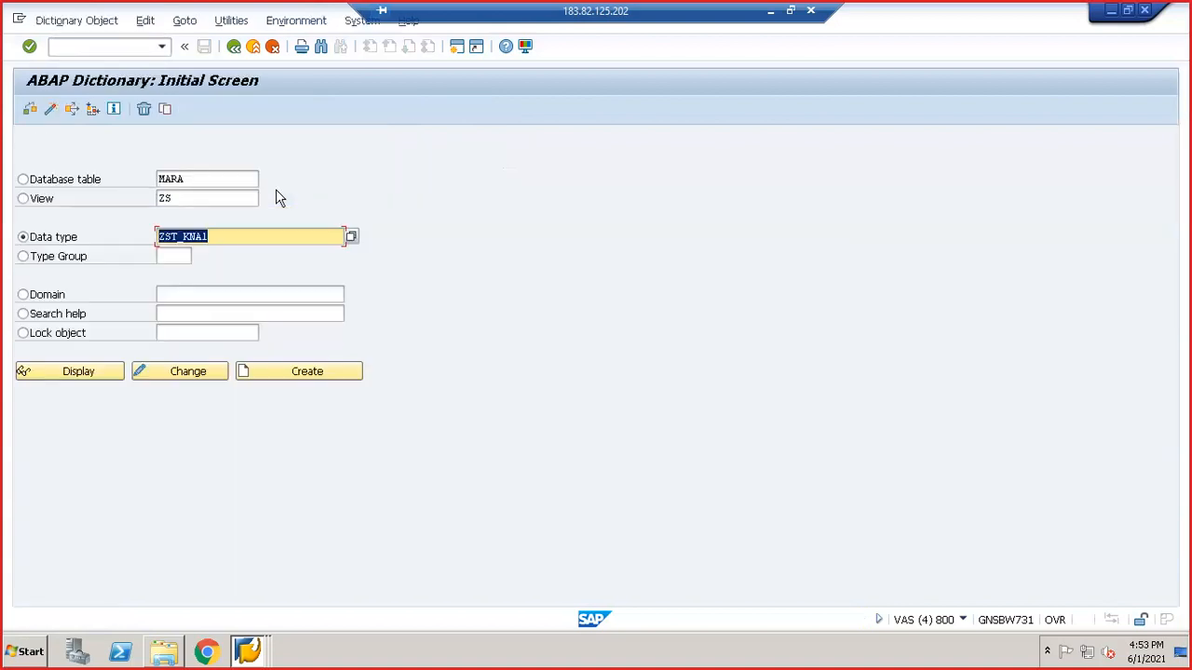
click(67, 183)
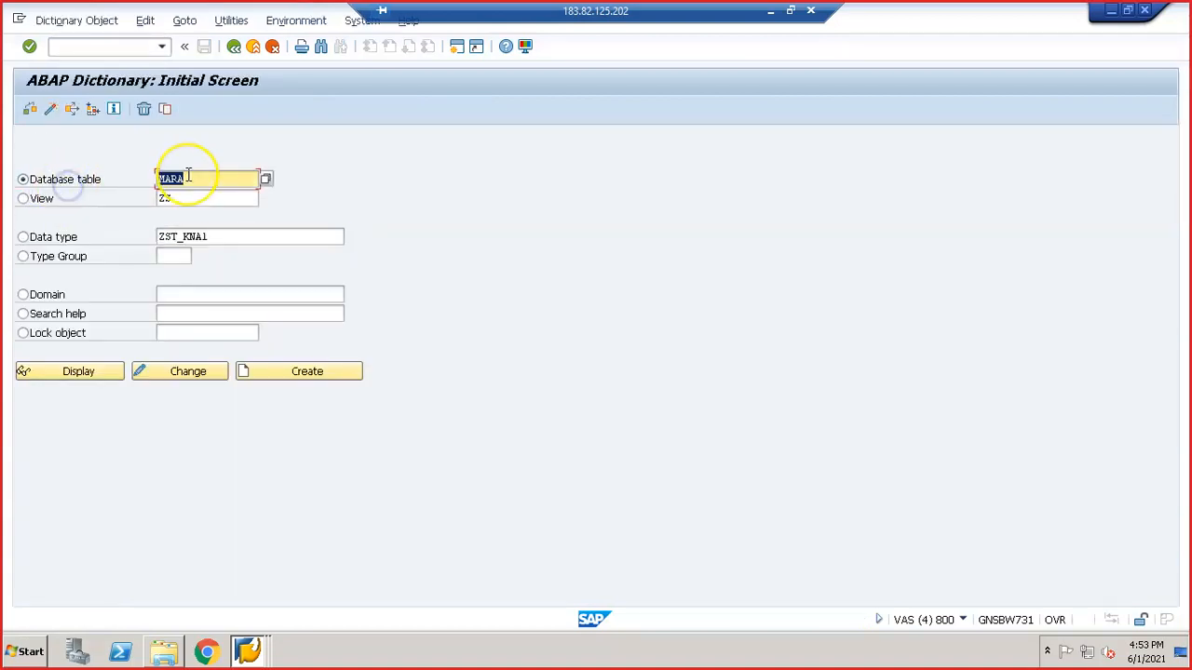
text(kna1)
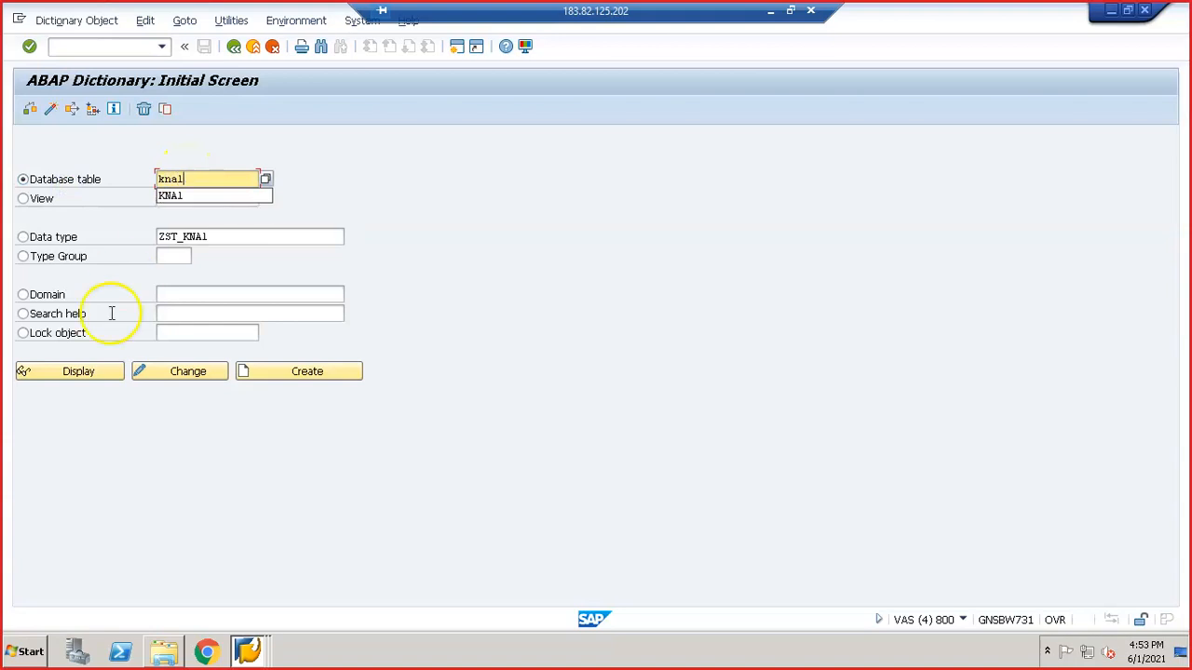
click(98, 372)
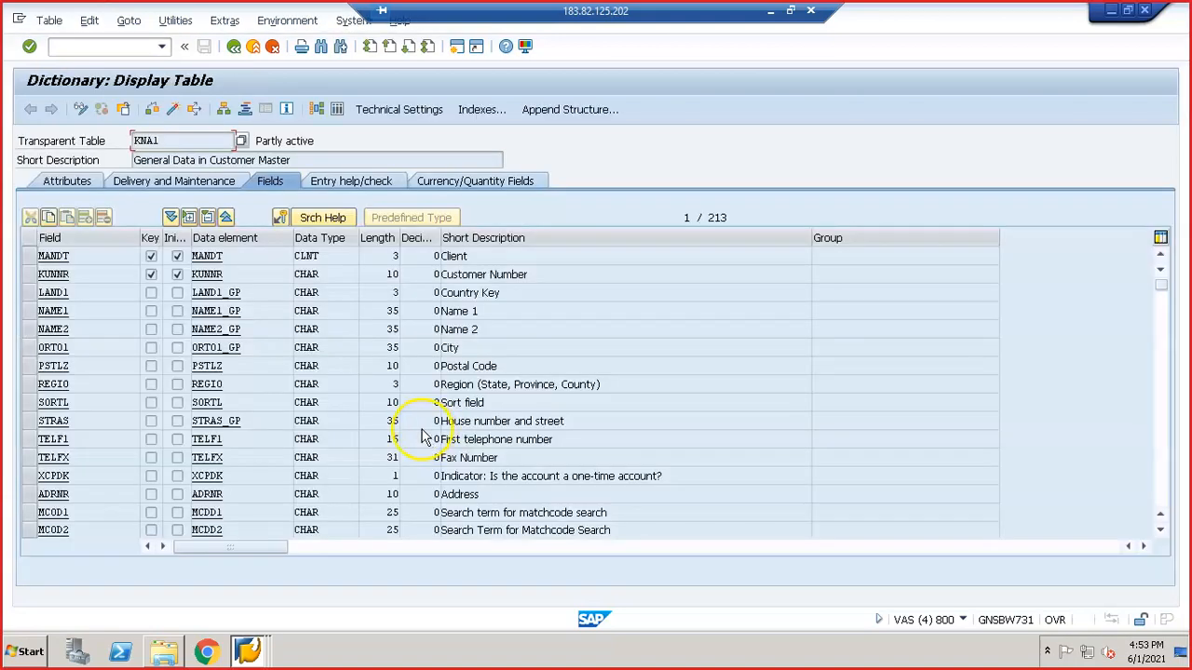
click(248, 294)
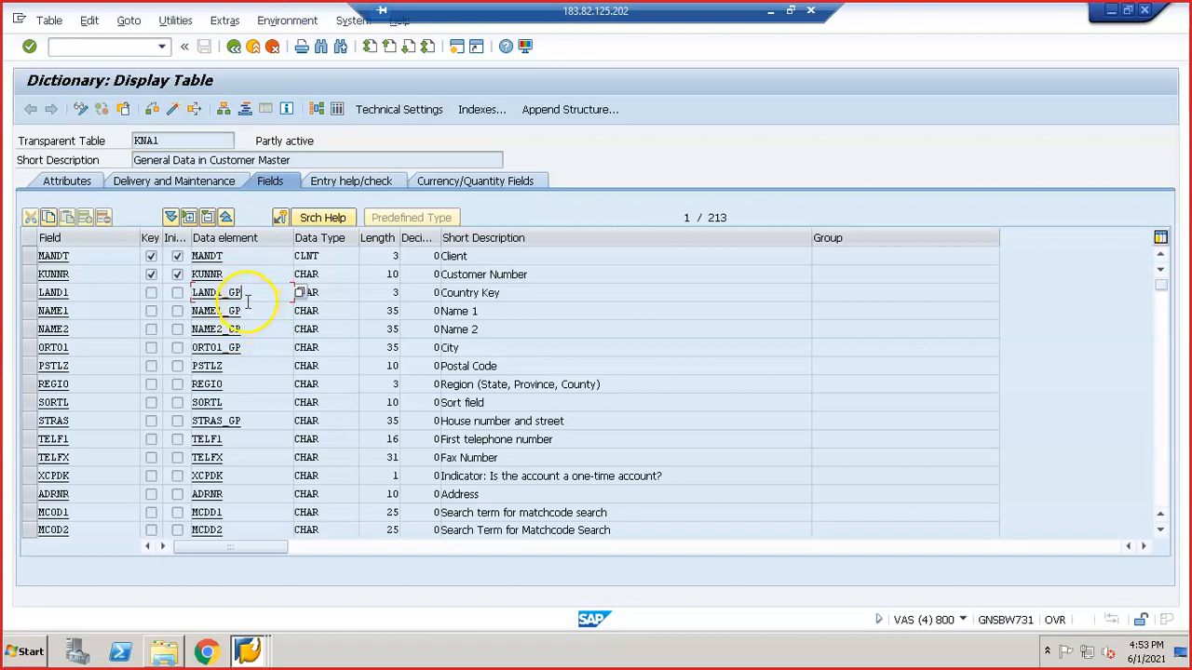
- Return to structure ZST_KNA1, try to activate it, and read the activation log
key(alt+Tab)
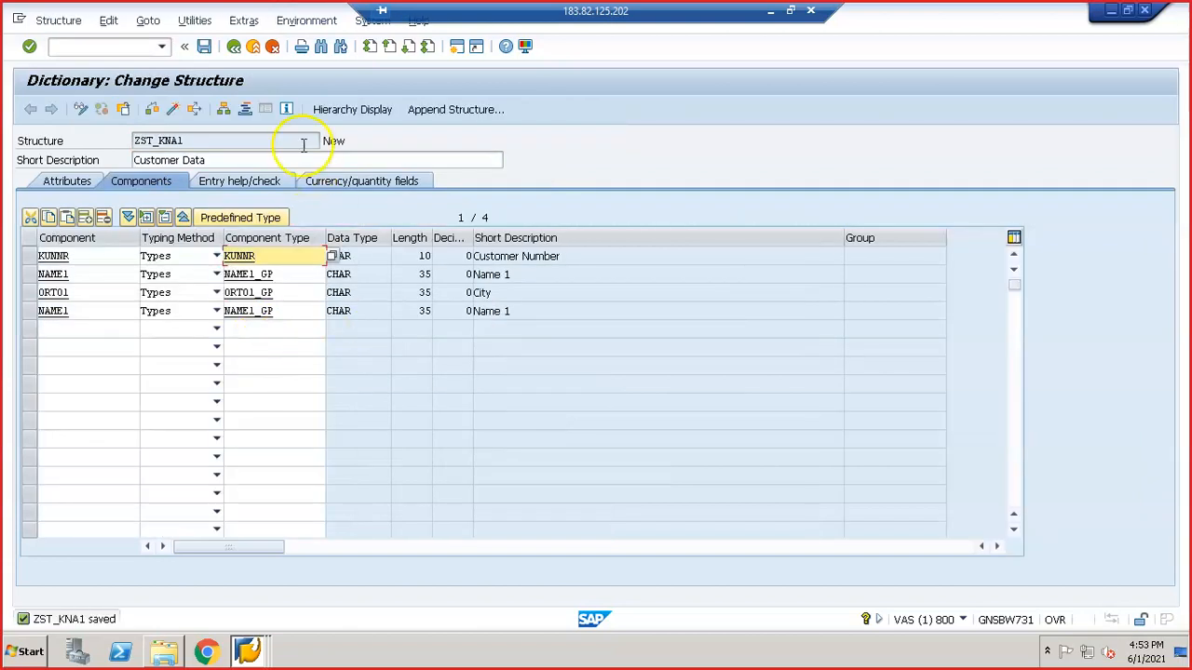
click(172, 109)
key(Return)
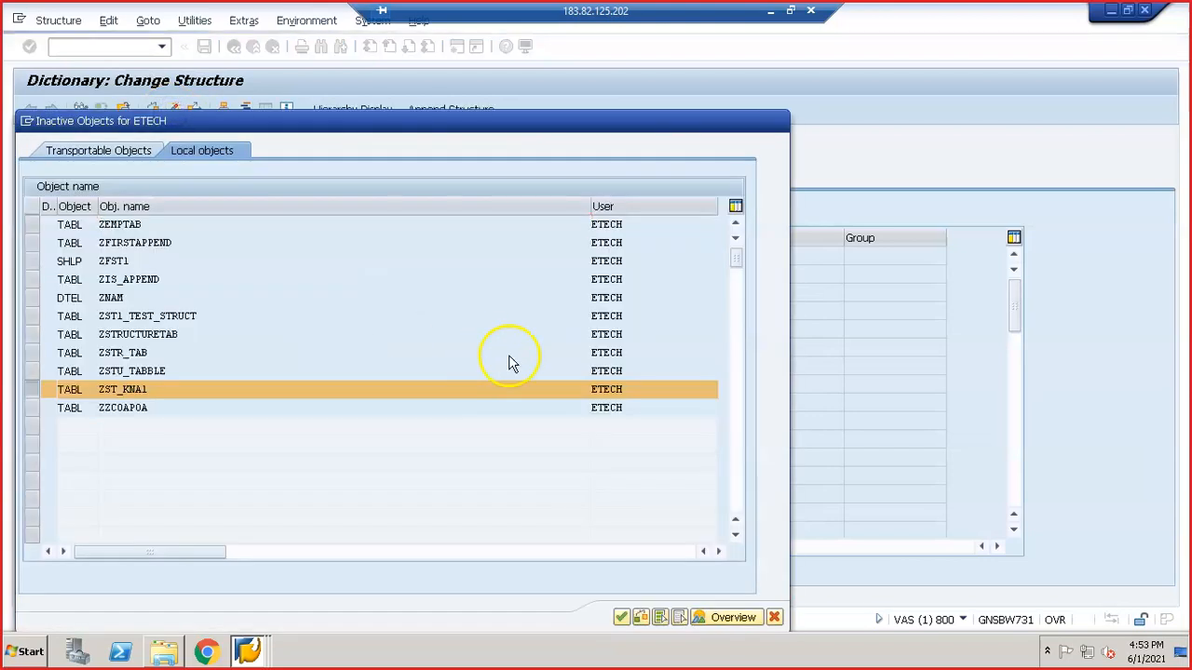
click(418, 489)
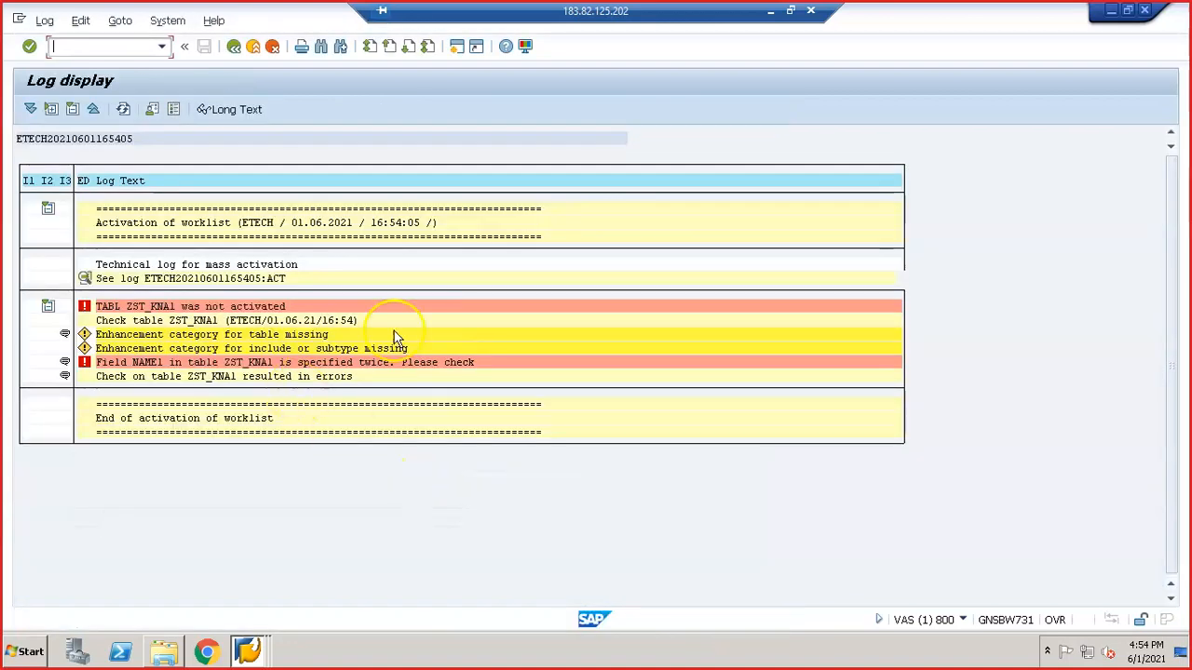
click(234, 46)
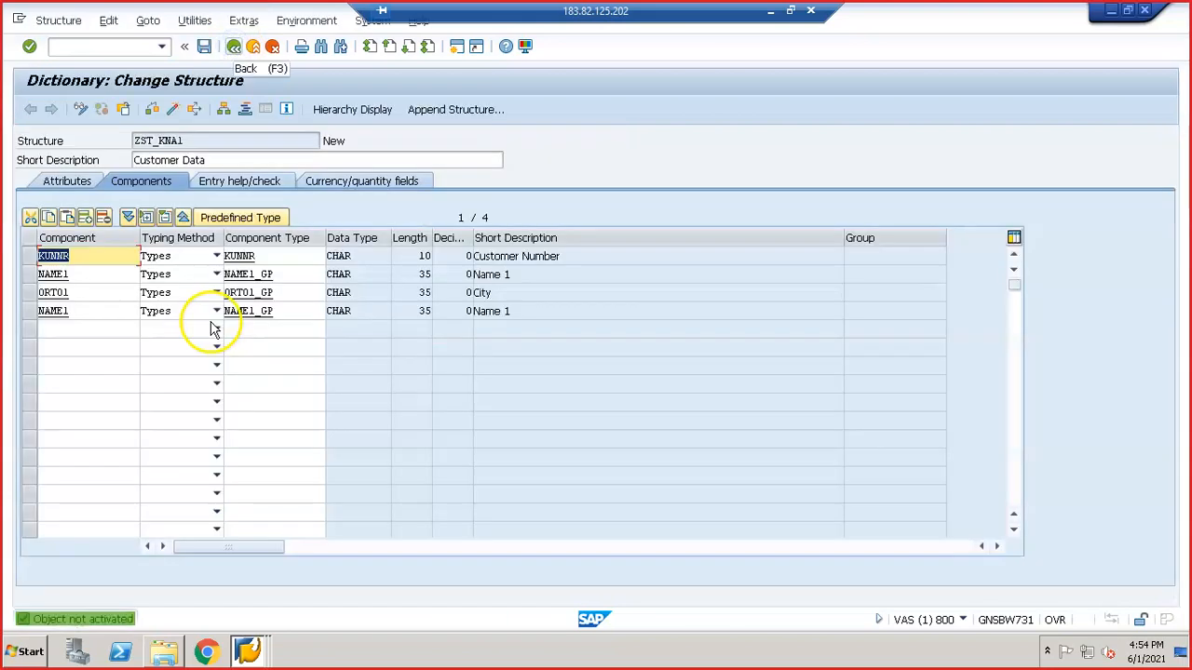
- Replace the duplicate name1 component in the fourth row with land1 of component type land1_gp
click(78, 314)
key(BackSpace)
key(BackSpace)
key(BackSpace)
key(BackSpace)
key(BackSpace)
text(land)
key(Tab)
key(Tab)
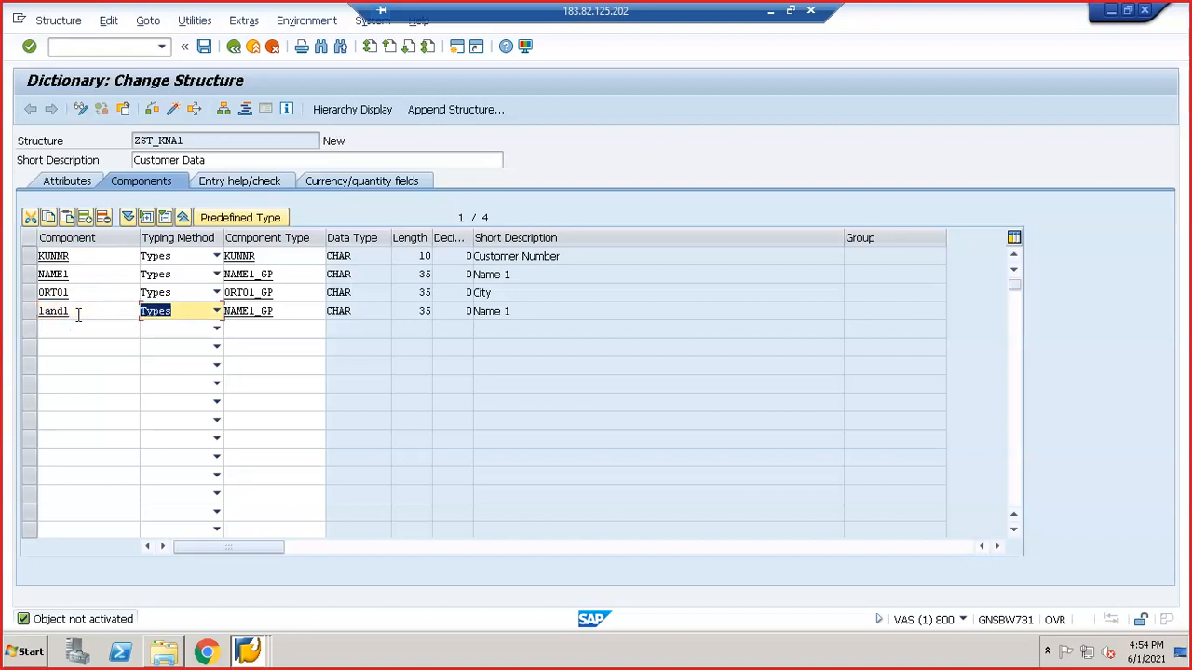
text(land1_gp)
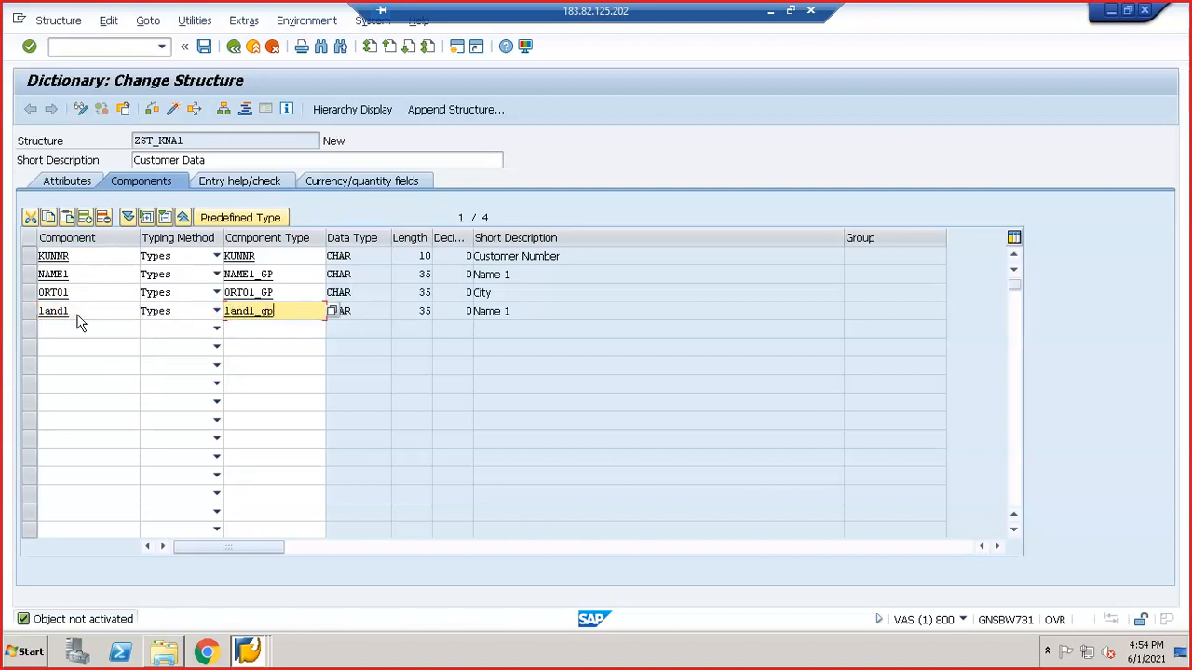
key(Return)
- Activate structure ZST_KNA1 without displaying the activation log, and return to the dictionary's initial screen
click(174, 114)
key(Return)
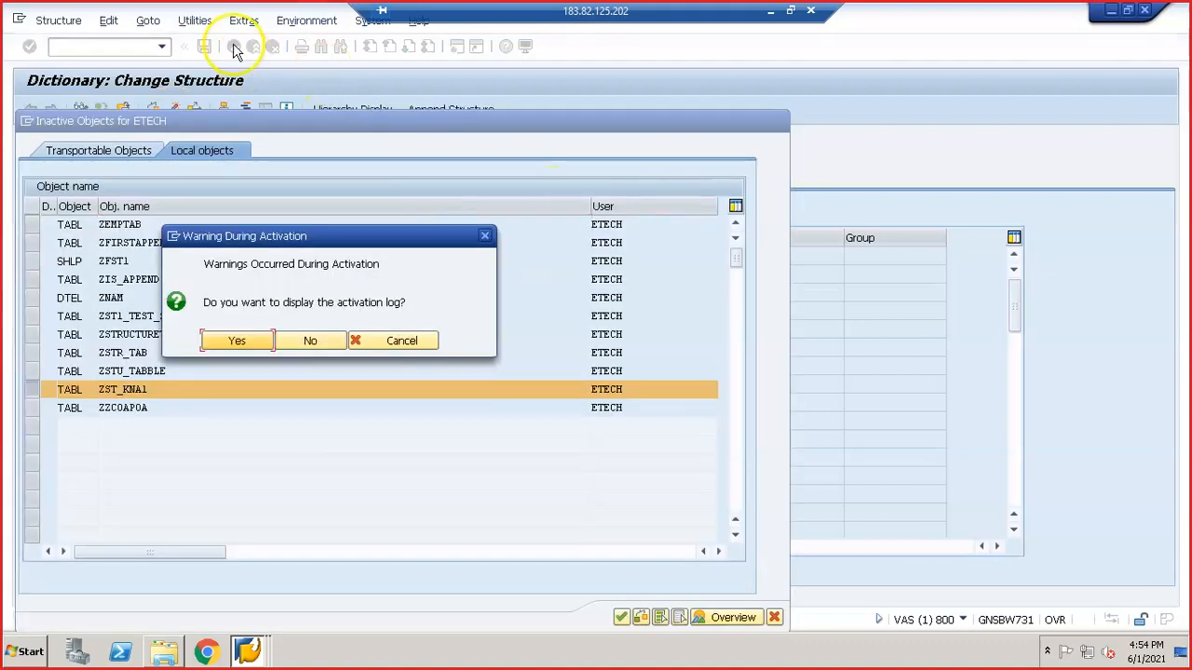
click(302, 341)
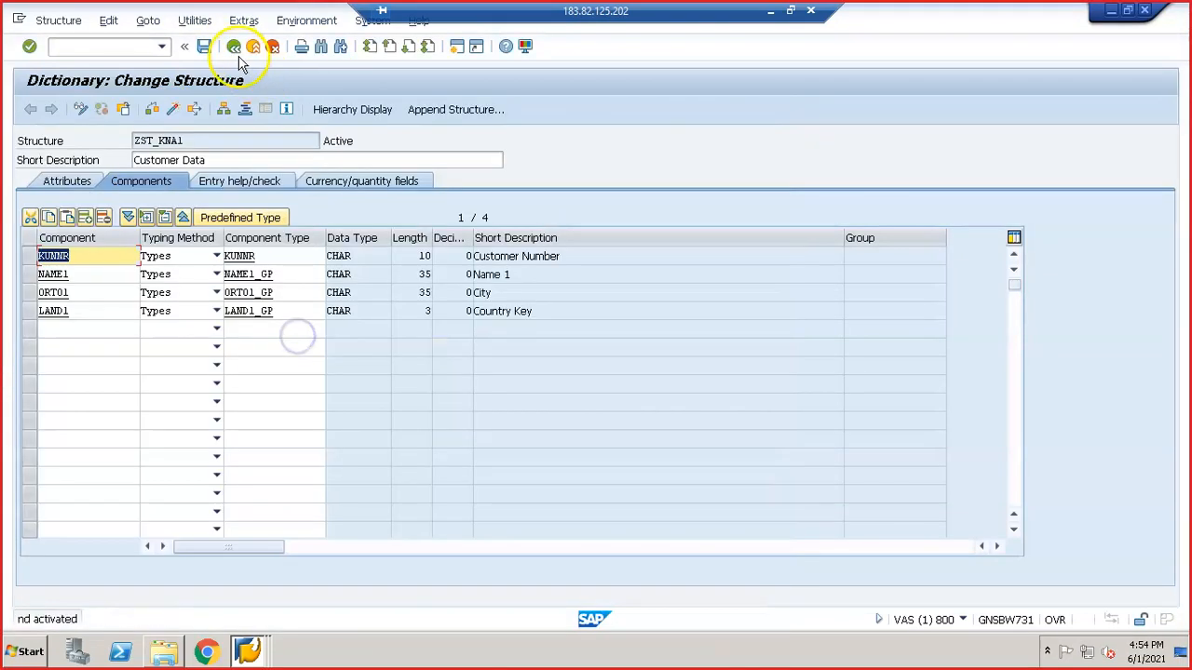
click(234, 47)
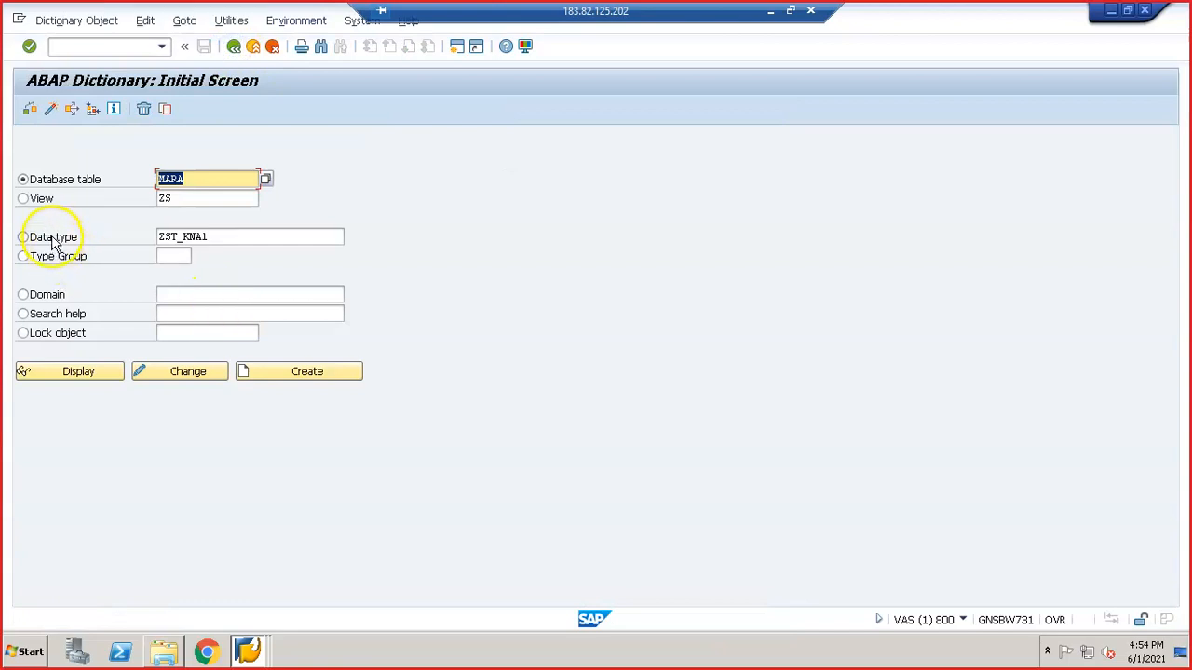
- Create data type ZIT_KNA1 as a table type with the short text "Table type for cust data"
click(53, 236)
click(173, 237)
key(BackSpace)
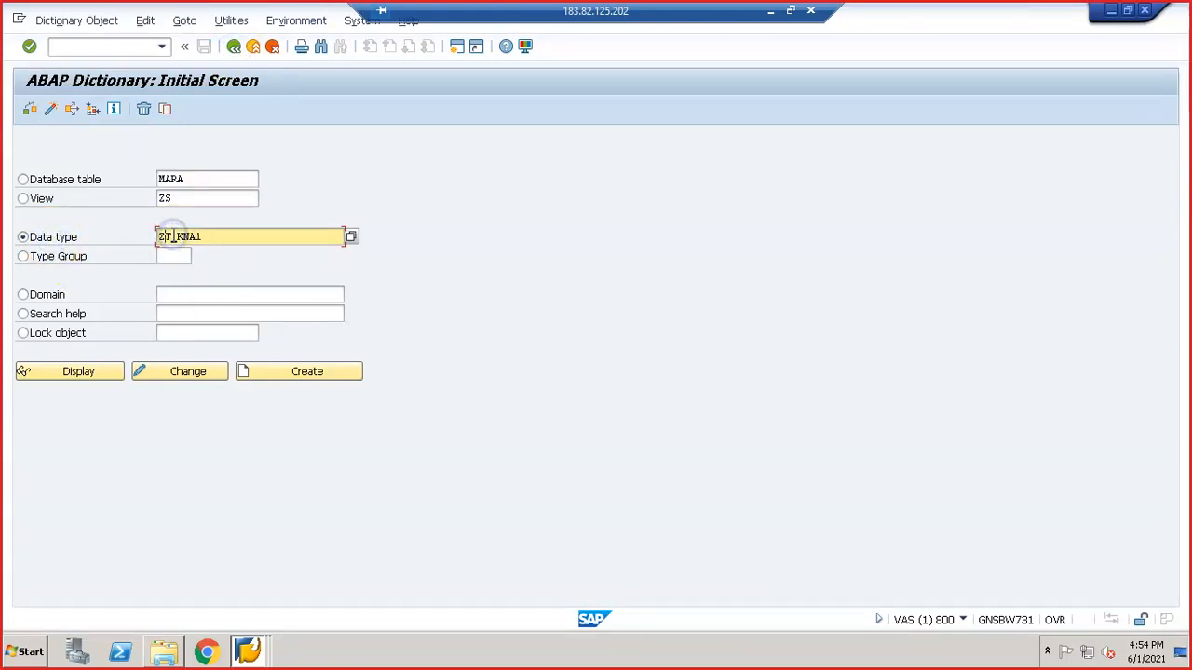
click(290, 237)
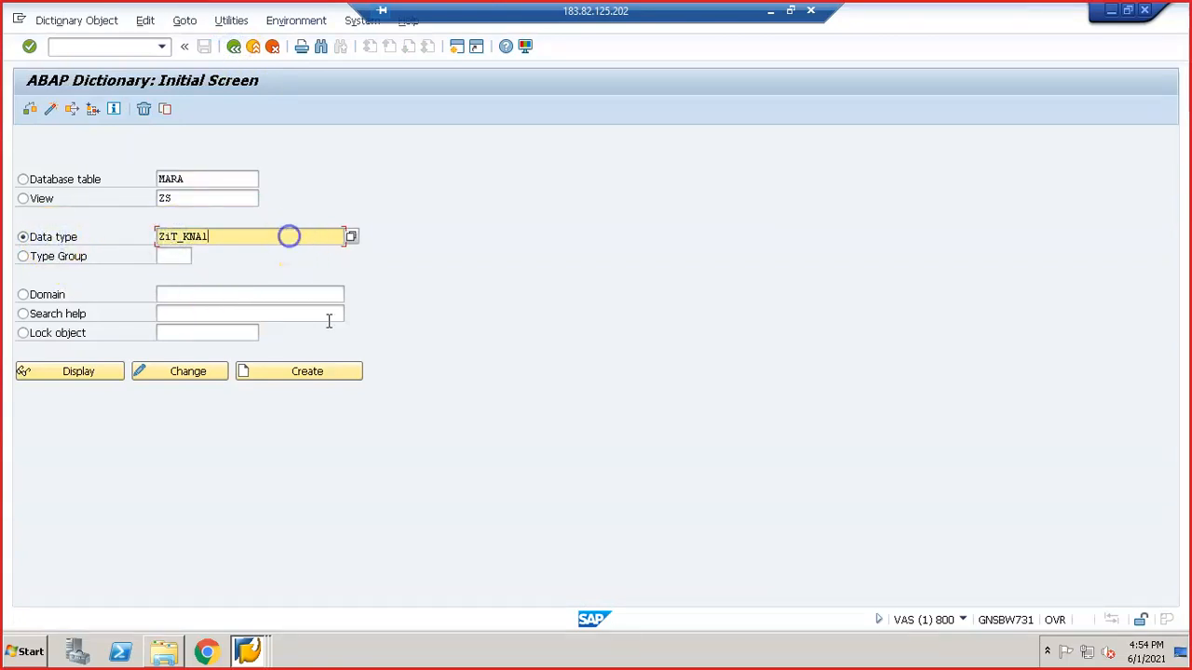
click(342, 374)
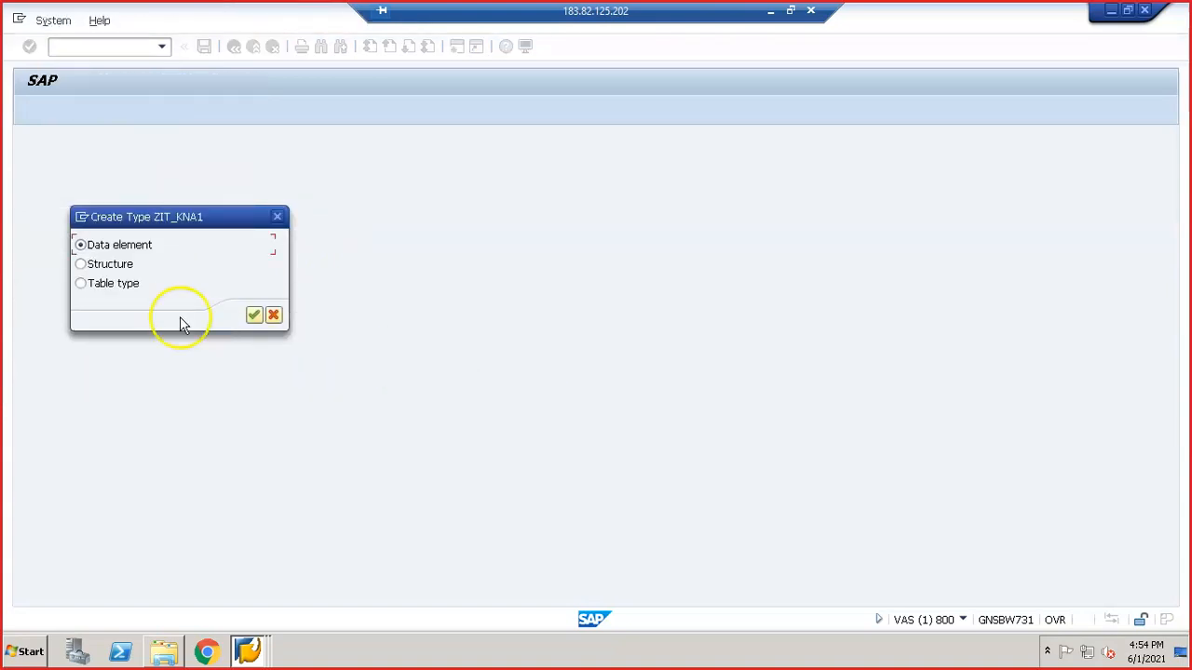
click(118, 287)
click(254, 316)
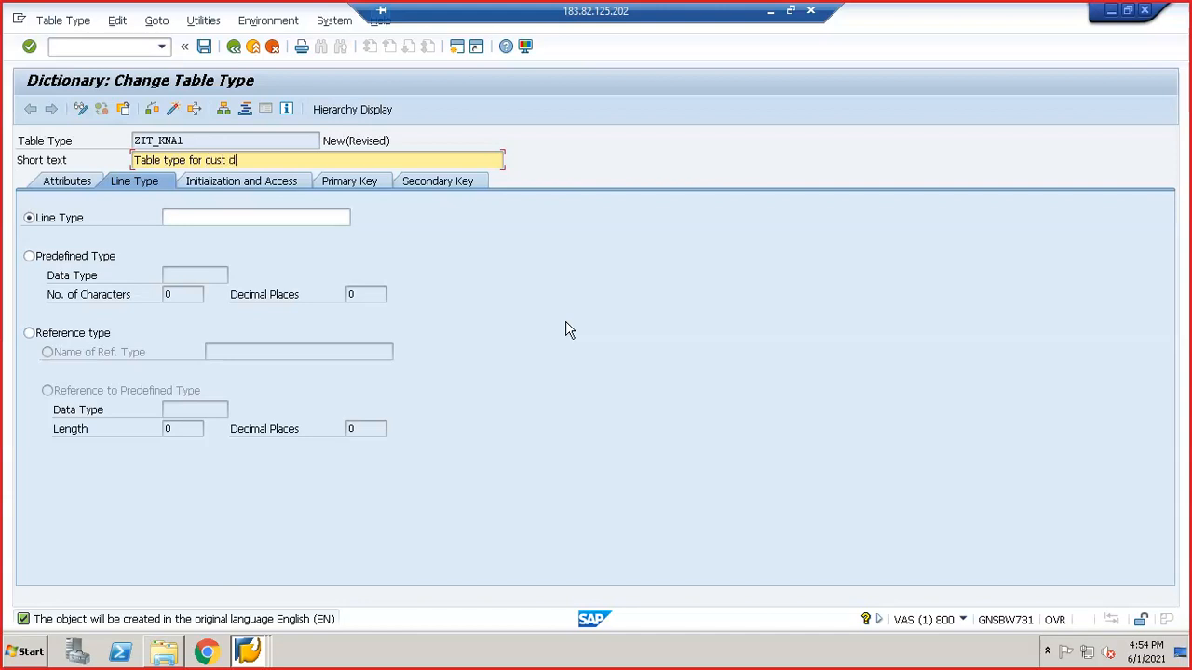
- Set the line type of ZIT_KNA1 to zst_kna1 and save the table type as a local object
click(265, 218)
text(zst_kna1)
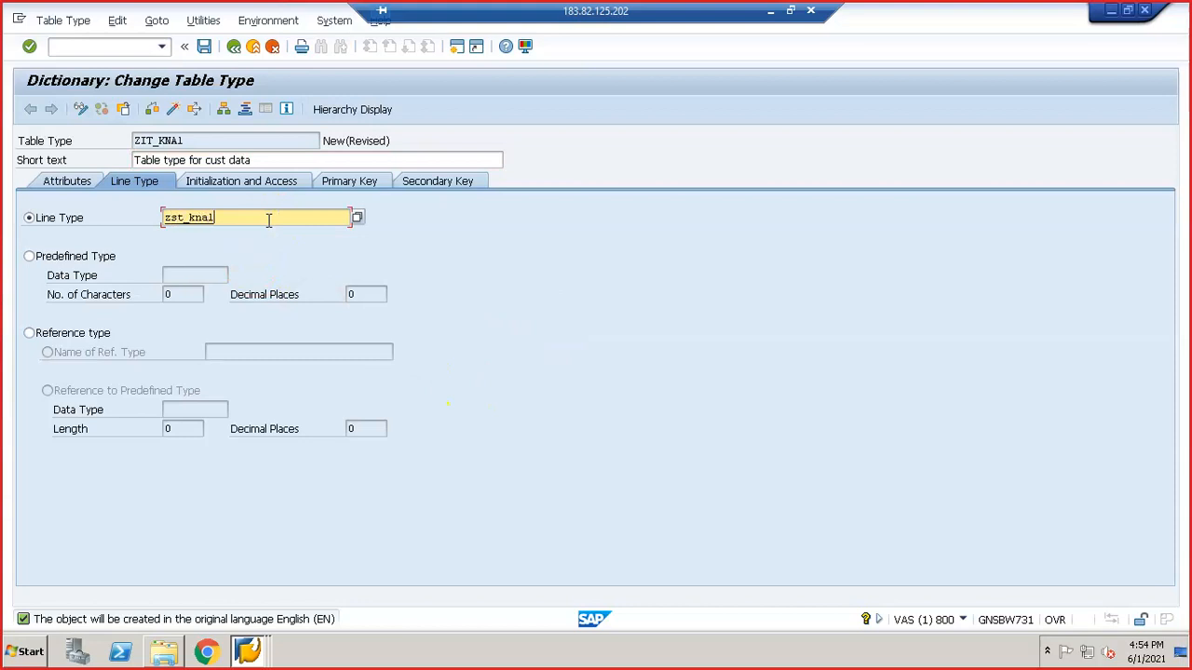
key(Return)
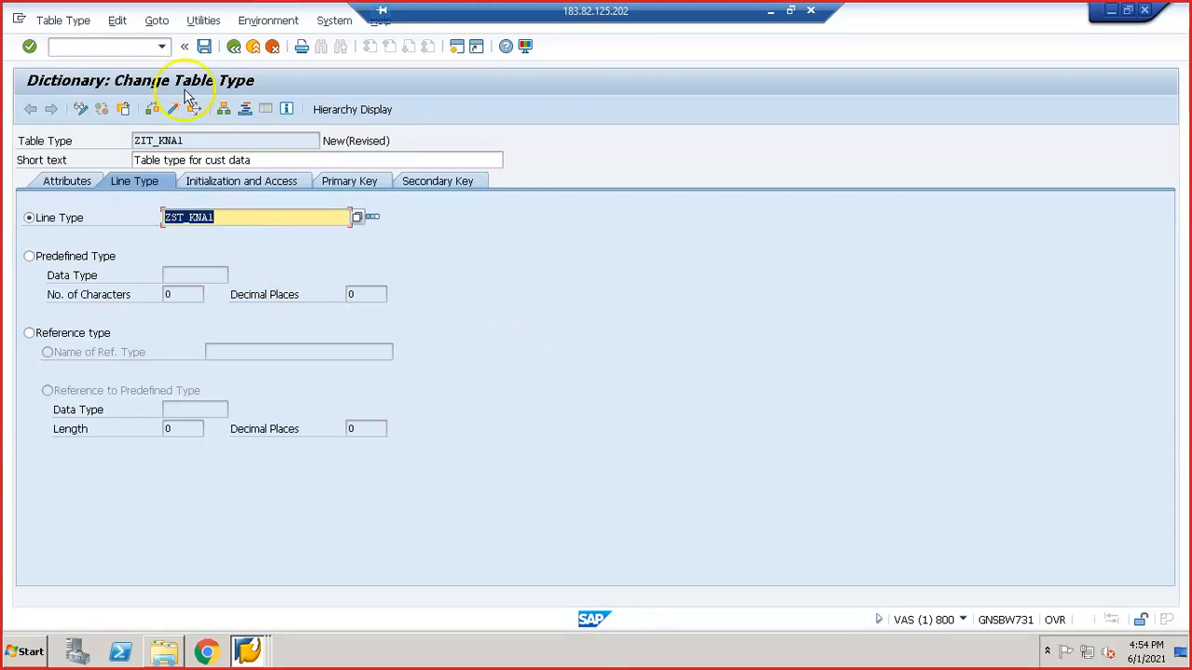
click(203, 46)
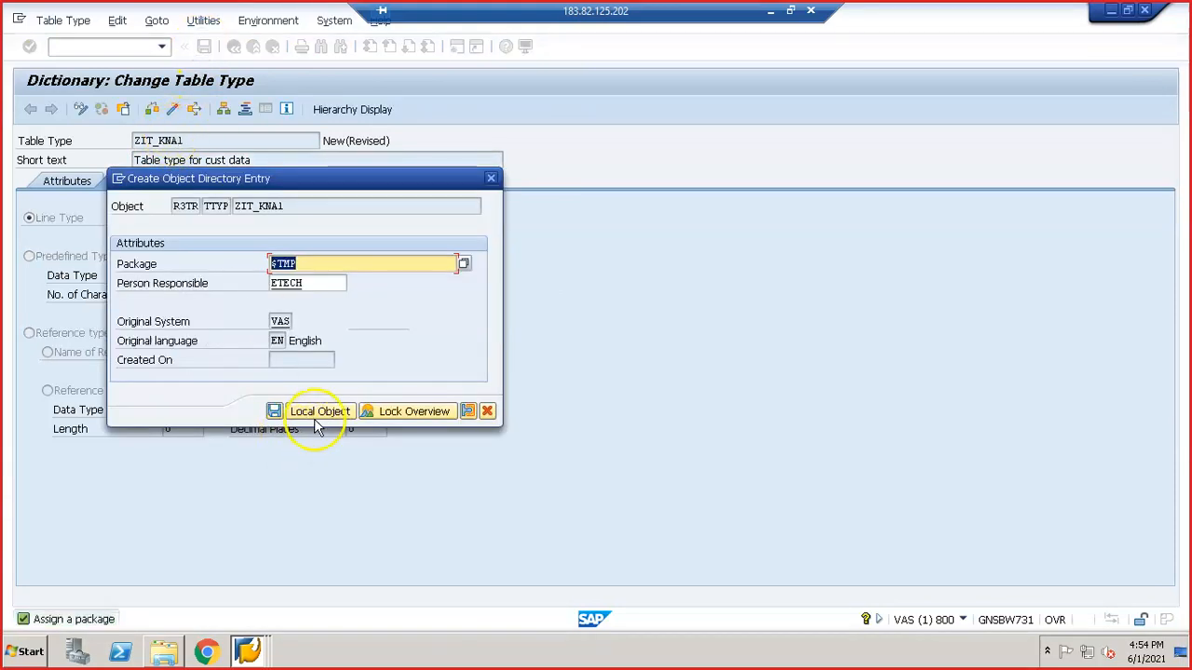
click(320, 411)
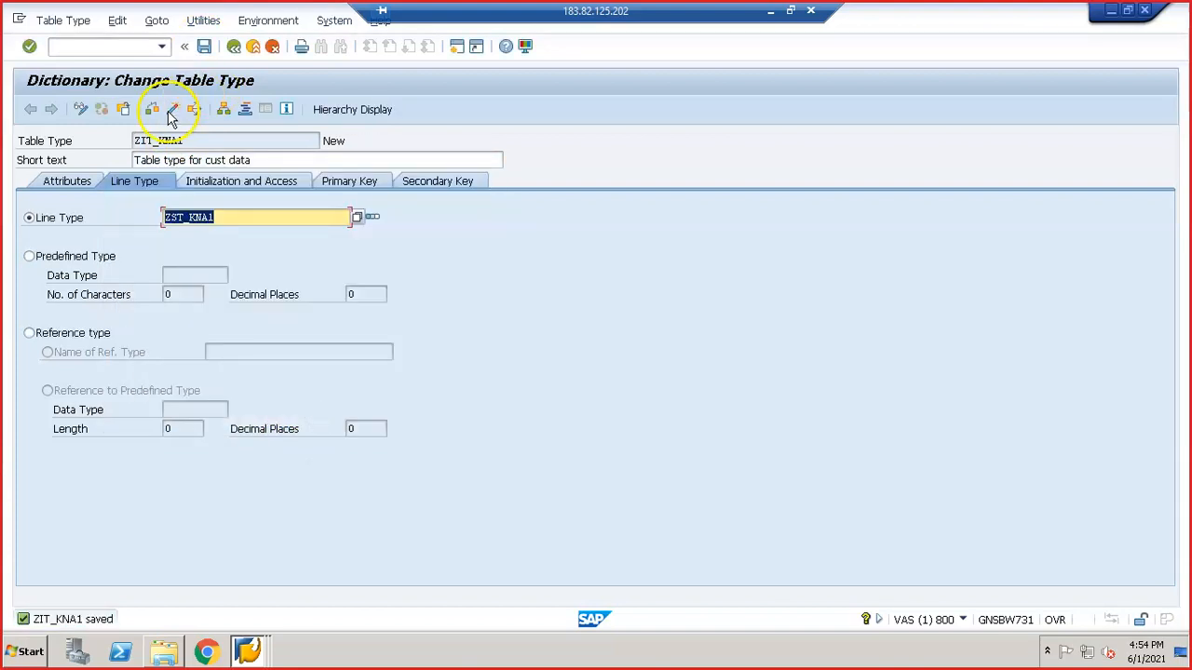
- Activate table type ZIT_KNA1 and return to the dictionary's initial screen
click(171, 112)
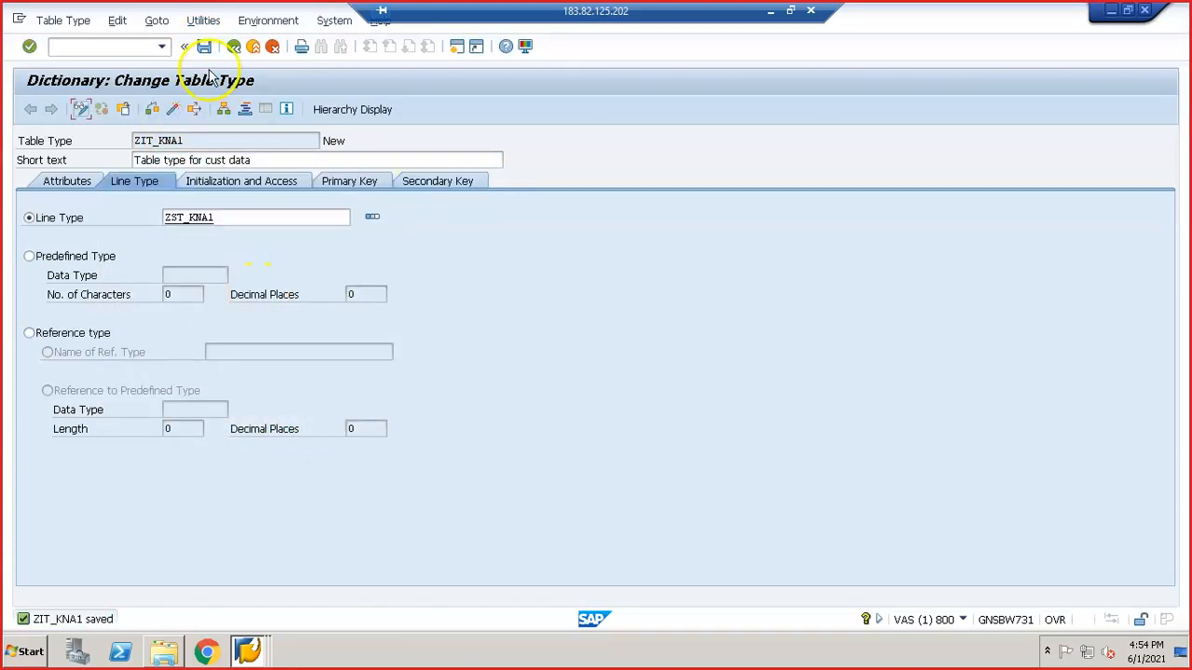
click(171, 110)
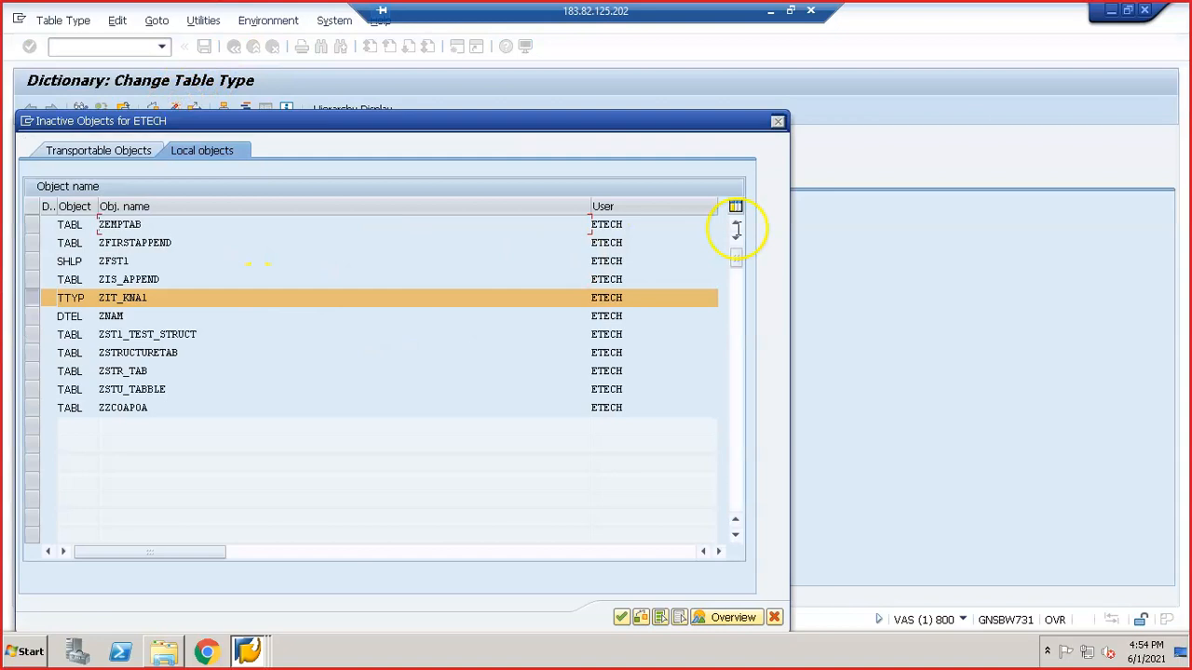
key(Return)
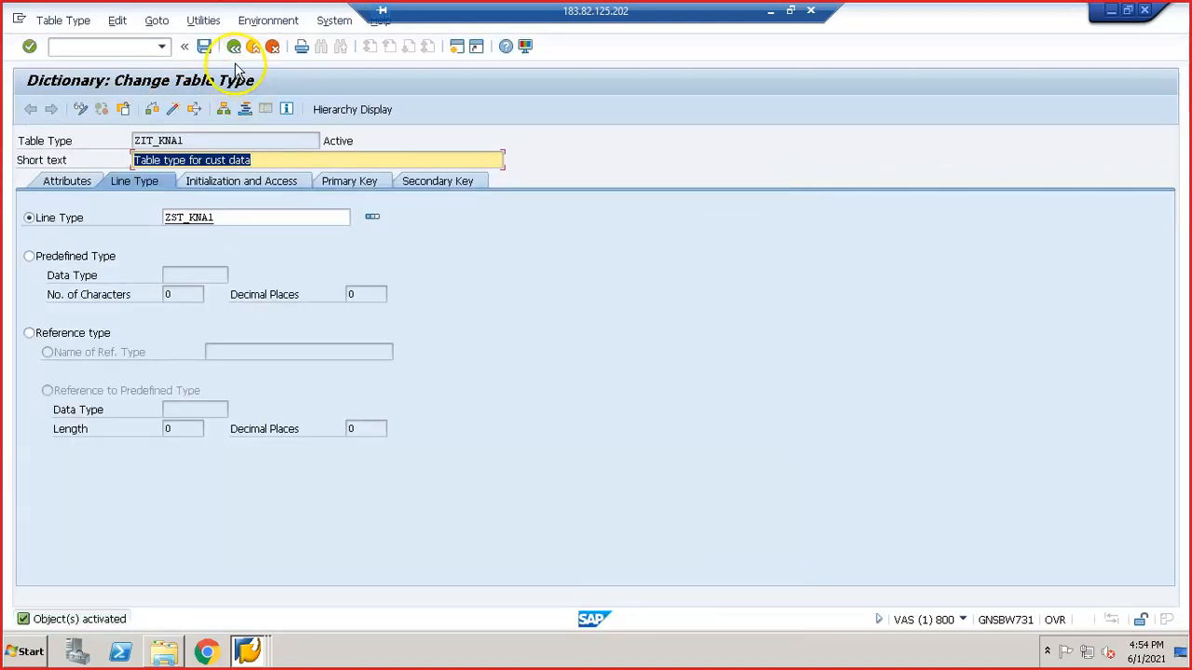
click(234, 47)
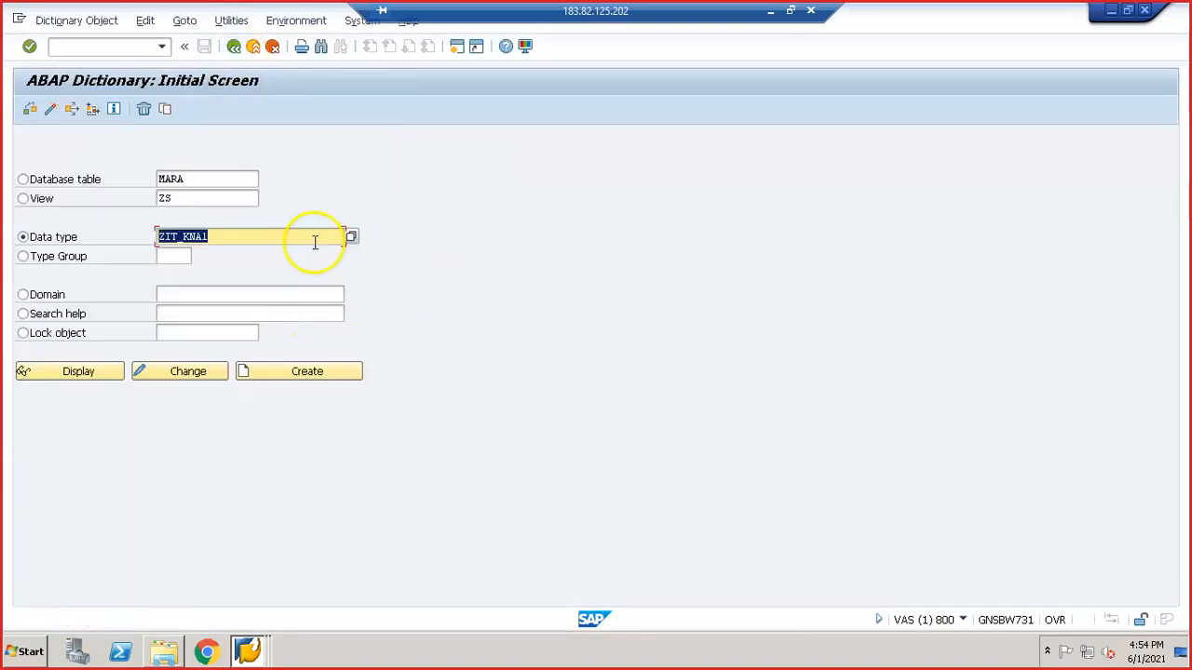
click(313, 239)
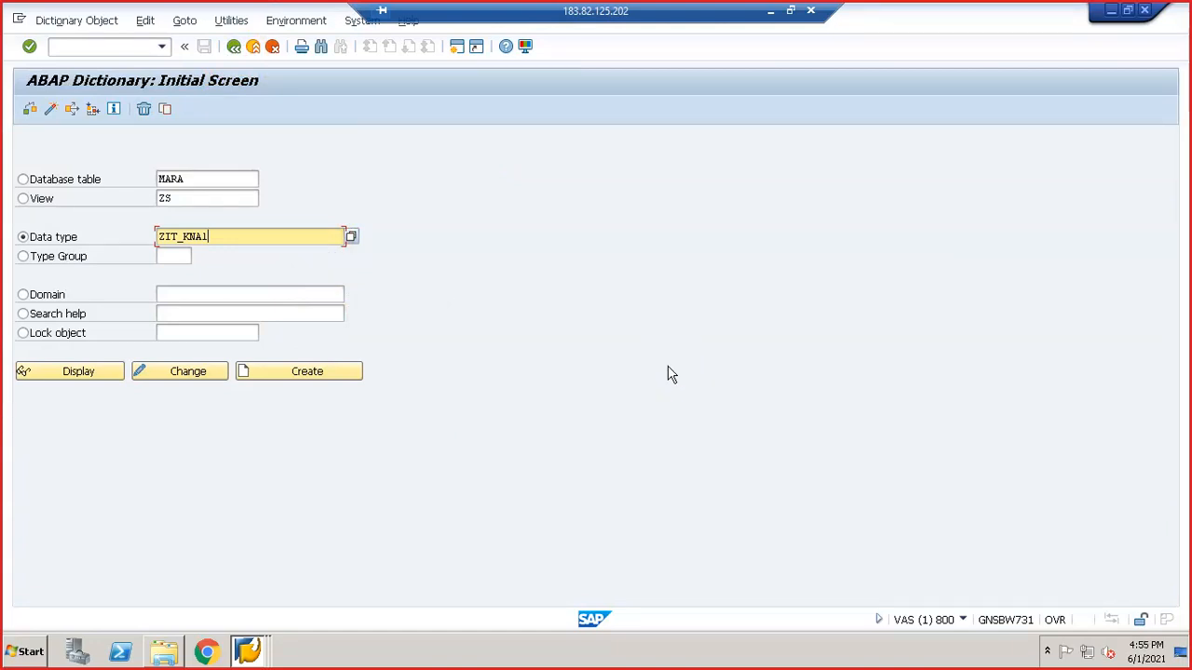
- Switch to the Form Builder session for ZVA_GREETING and open the table parameters of its form interface
key(alt+Tab)
key(alt+Tab)
click(247, 652)
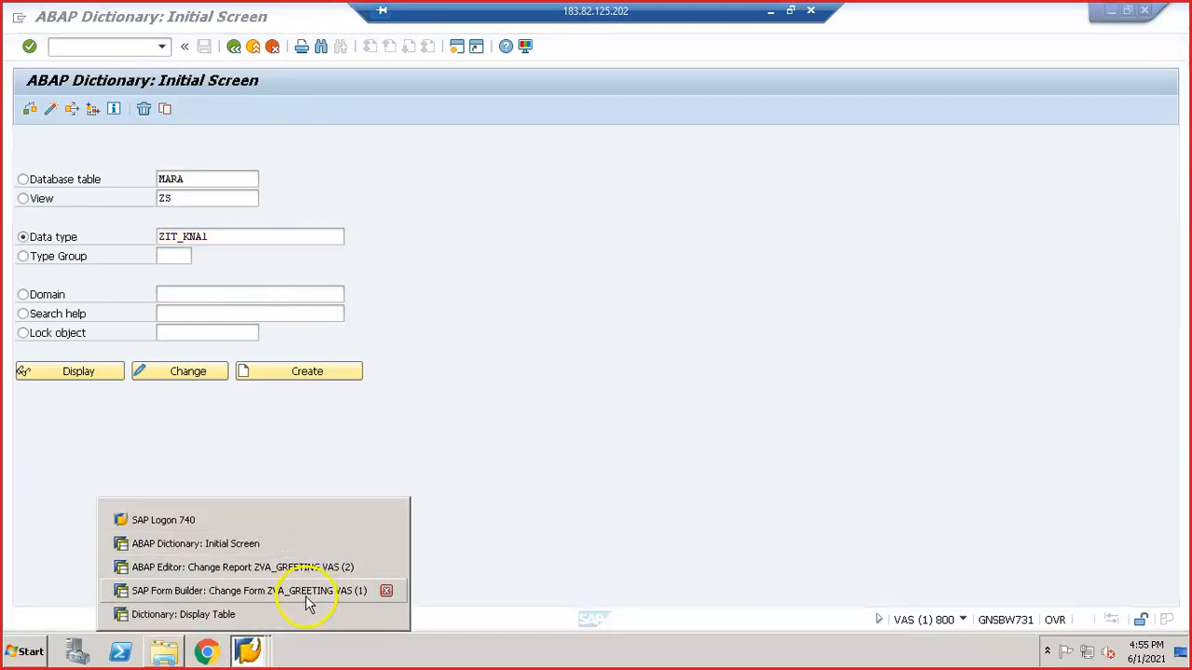
click(309, 599)
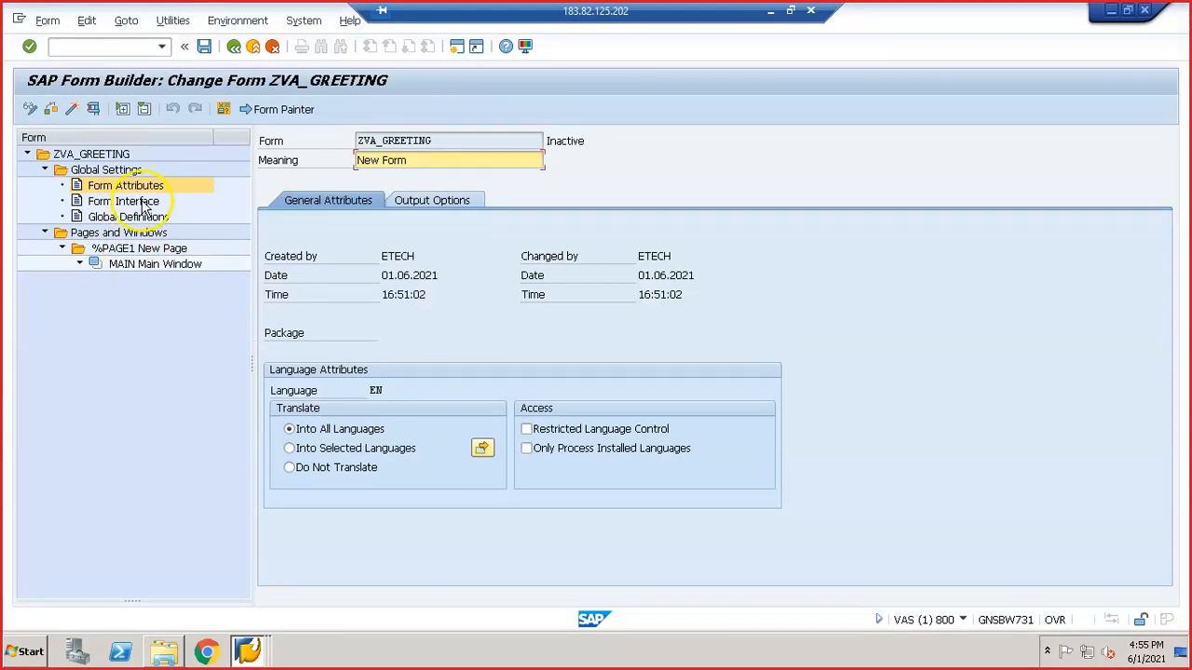
click(144, 203)
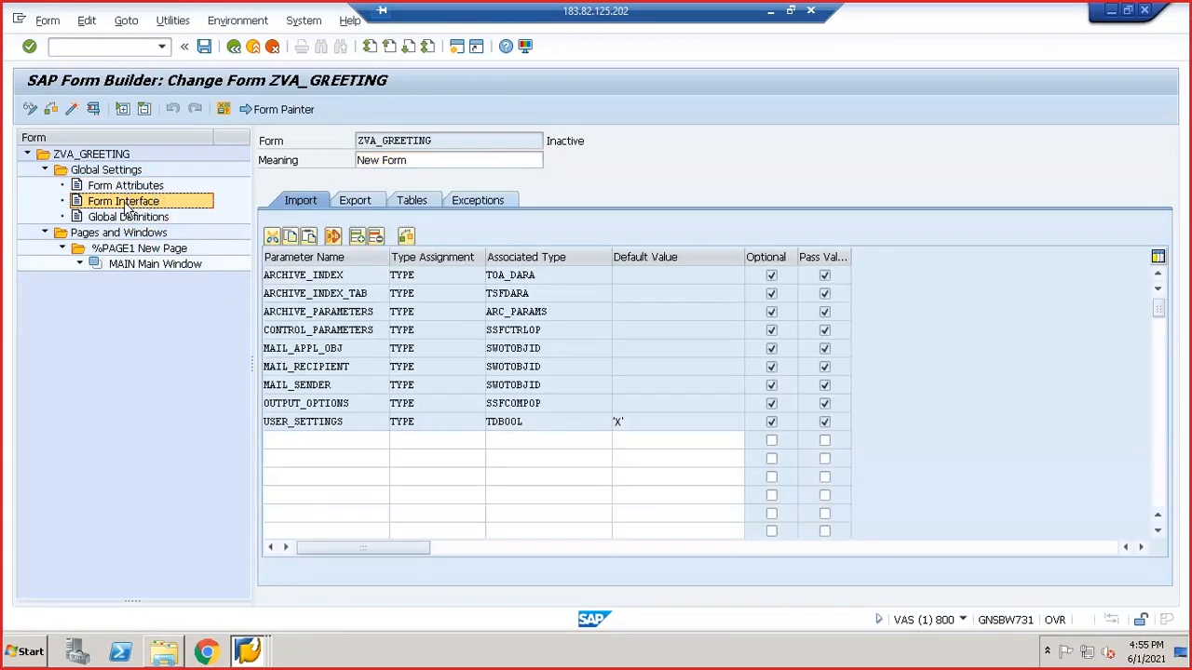
click(414, 199)
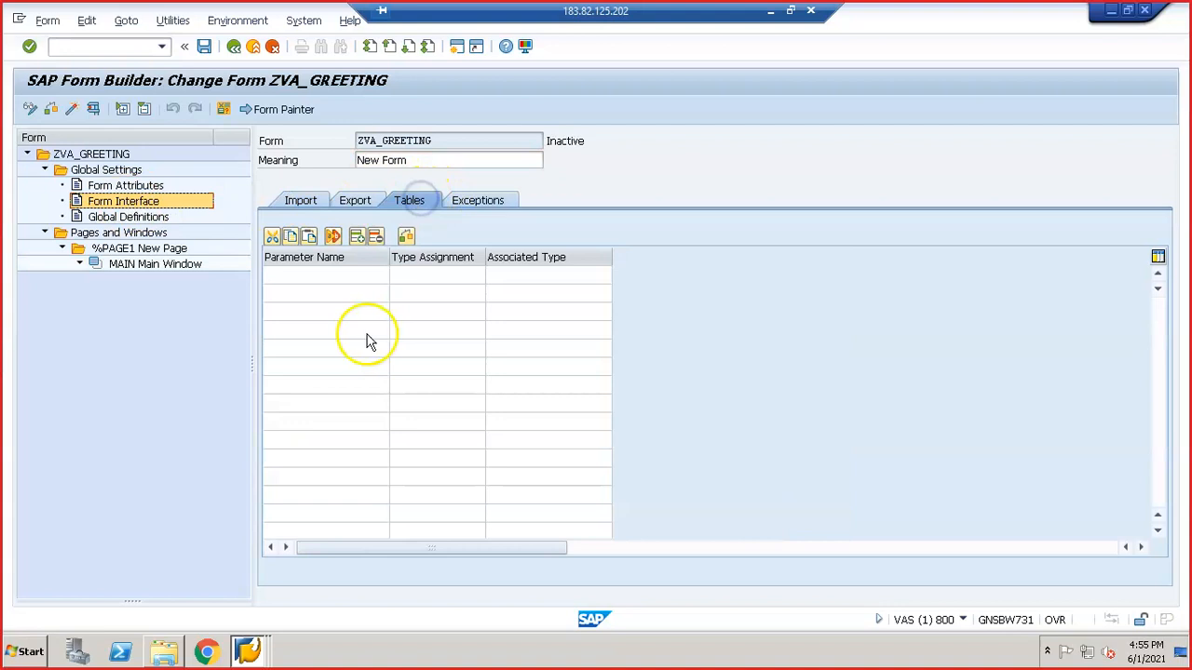
- Define the table parameter IT_KNA1 with type assignment TYPE and associated type ZIT_KNA1 in the form interface
click(332, 275)
text(it_kn)
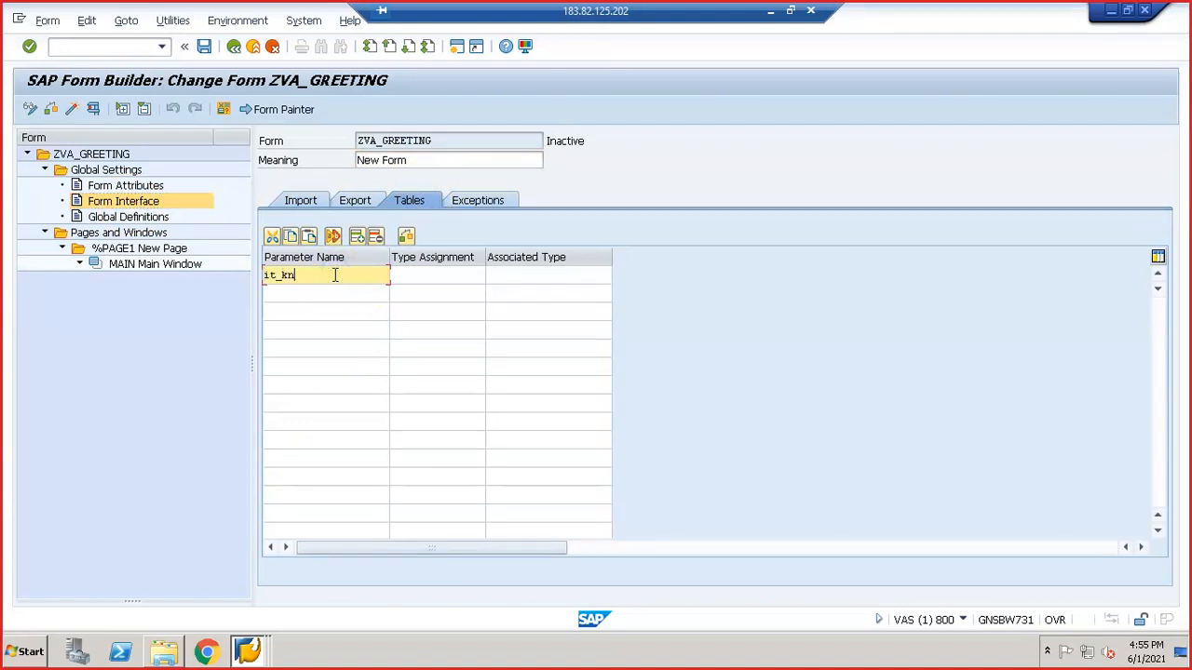
key(Tab)
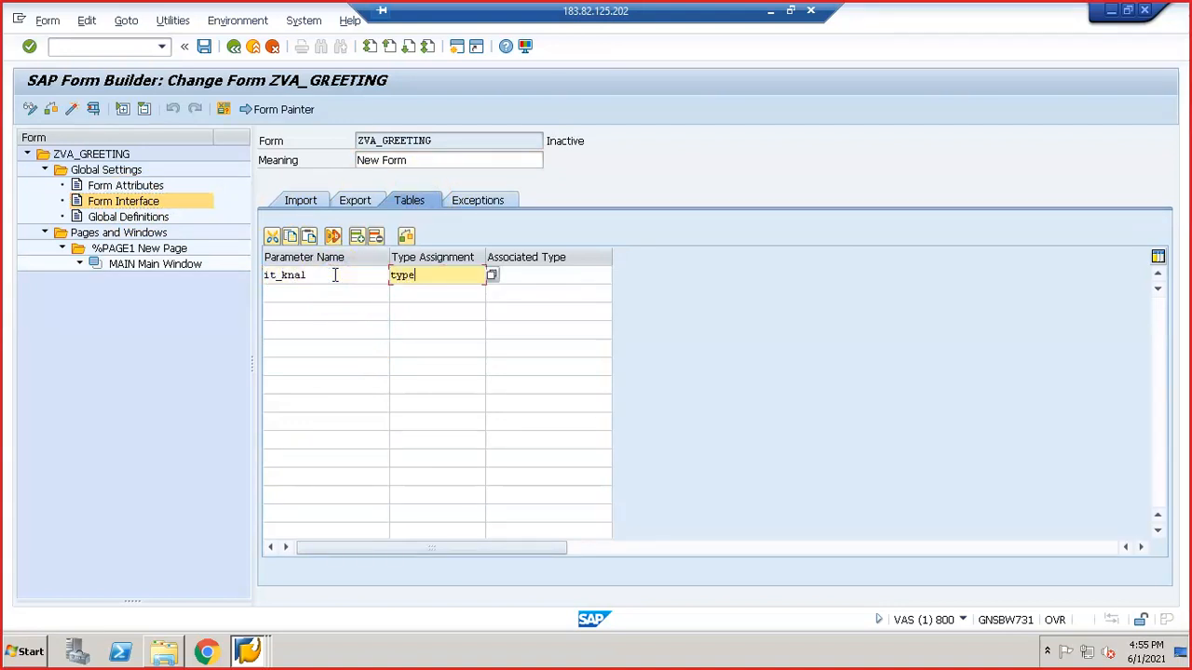
key(Tab)
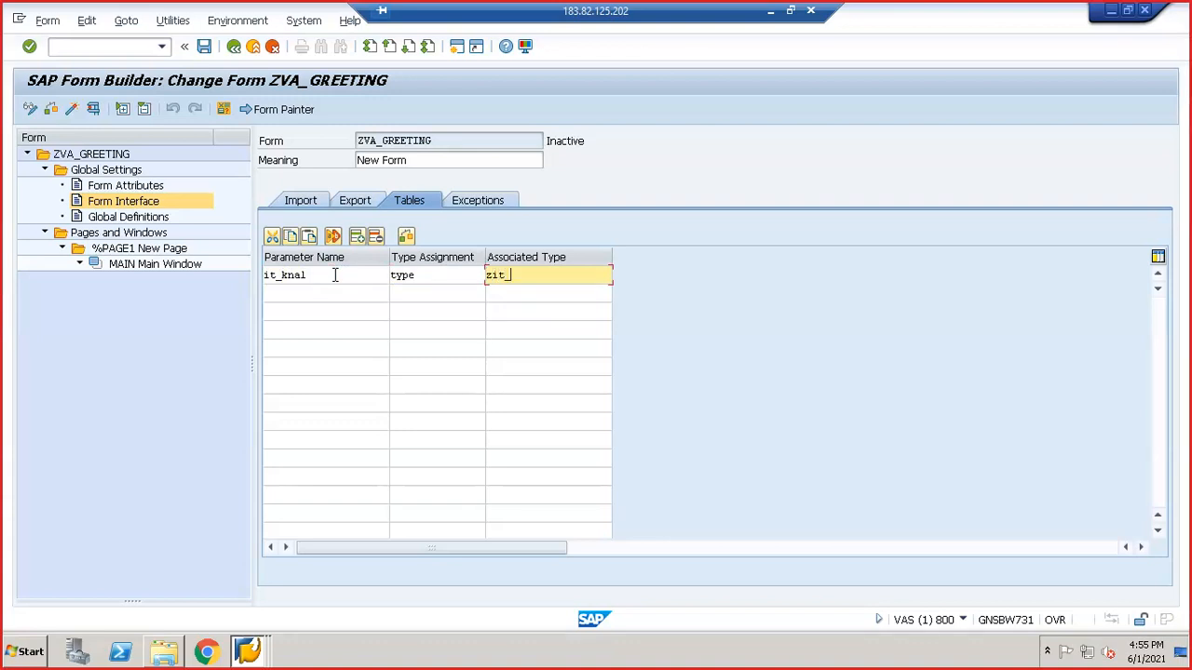
text(zit_kna1)
key(Return)
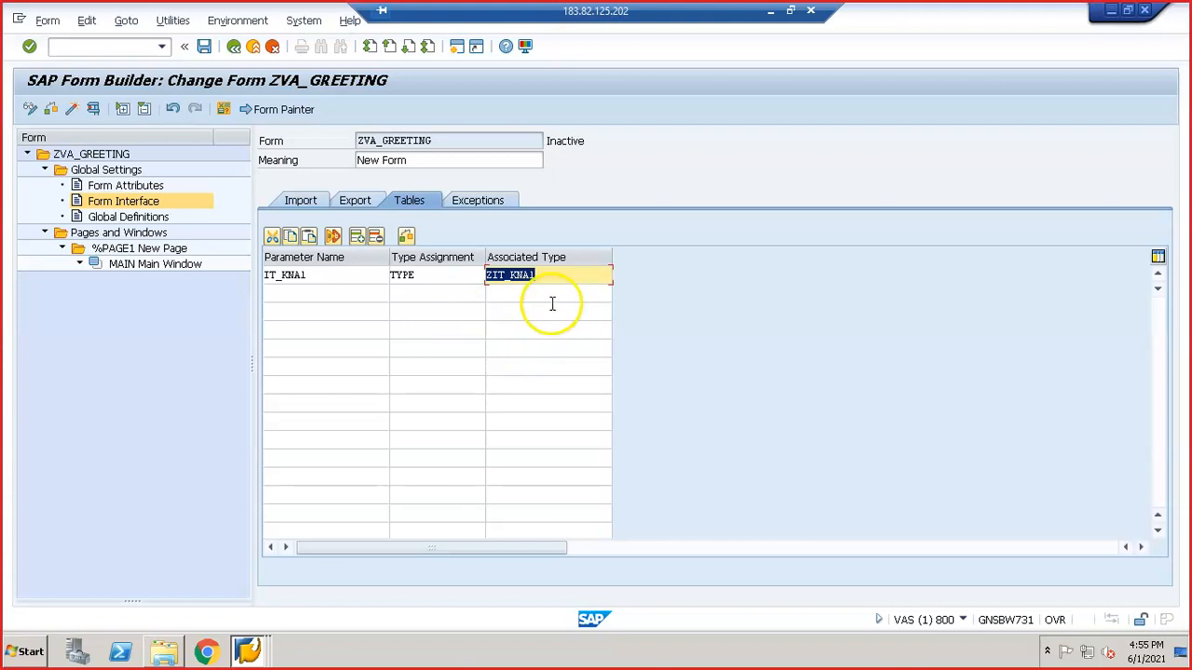
click(538, 278)
click(498, 279)
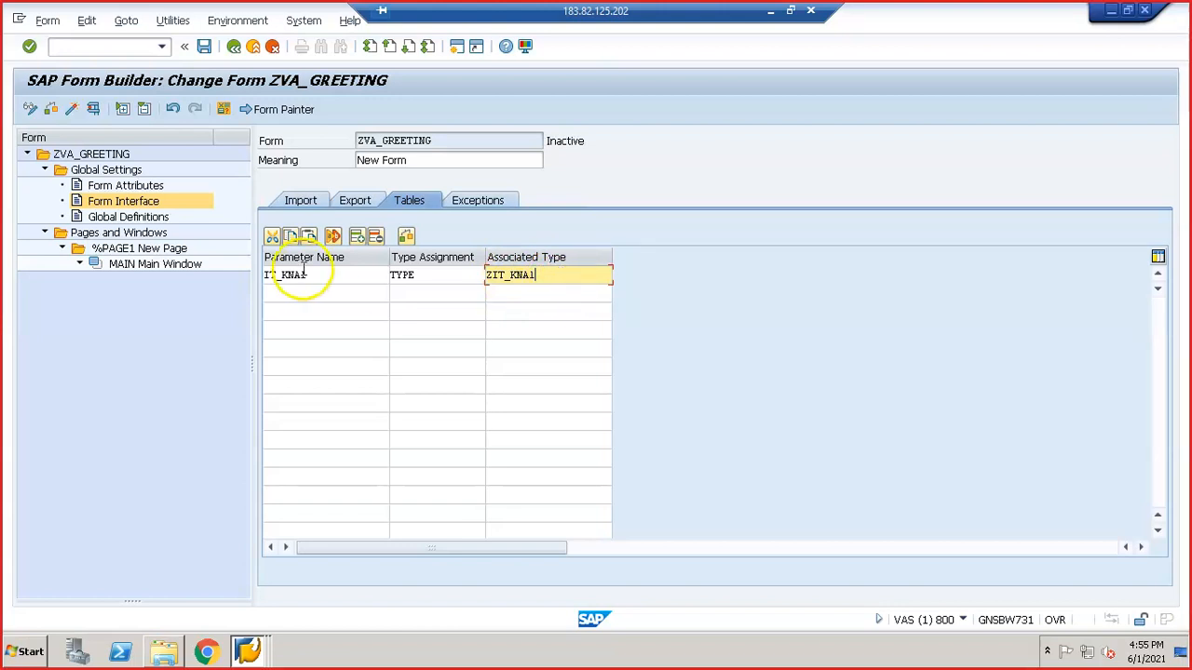
- Declare the global variable WA_KNA1 TYPE ZST_KNA1 in the global definitions and save the form as a local object
click(153, 217)
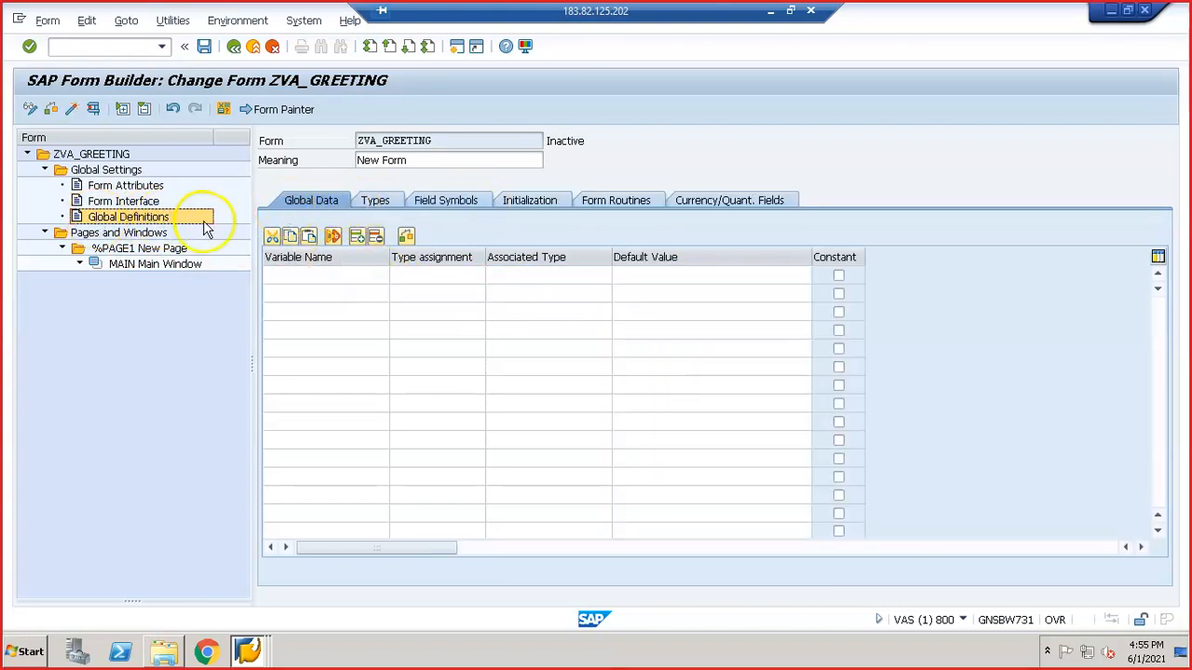
click(324, 273)
text(wa)
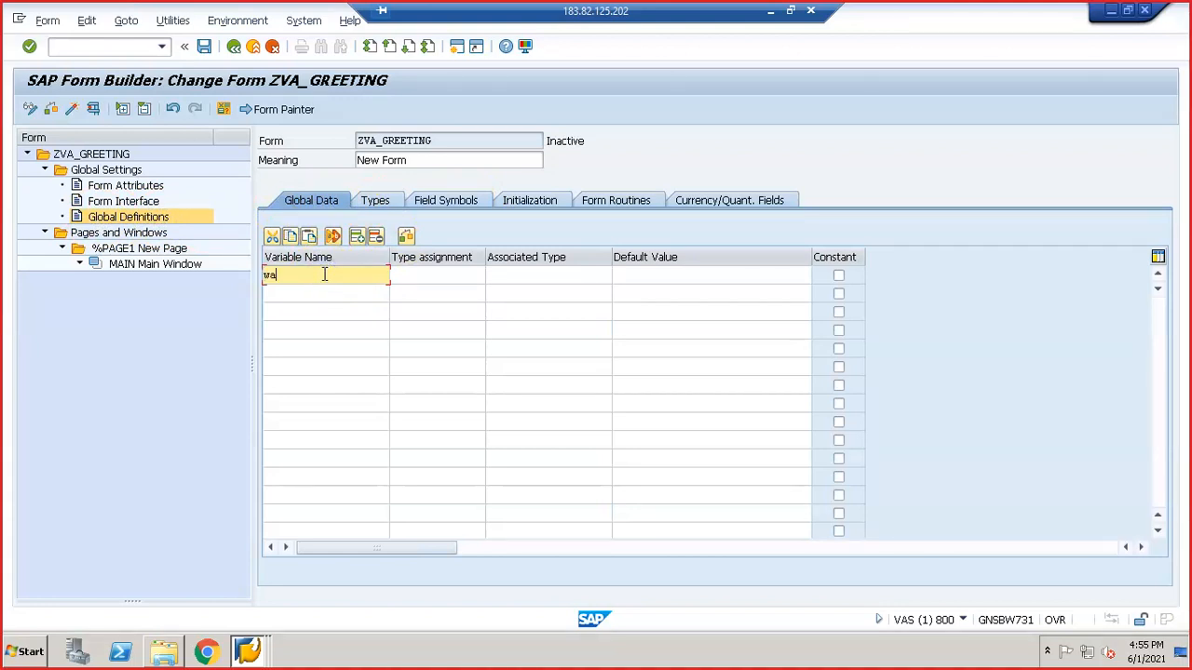
text(_knal)
key(Tab)
text(type)
key(Tab)
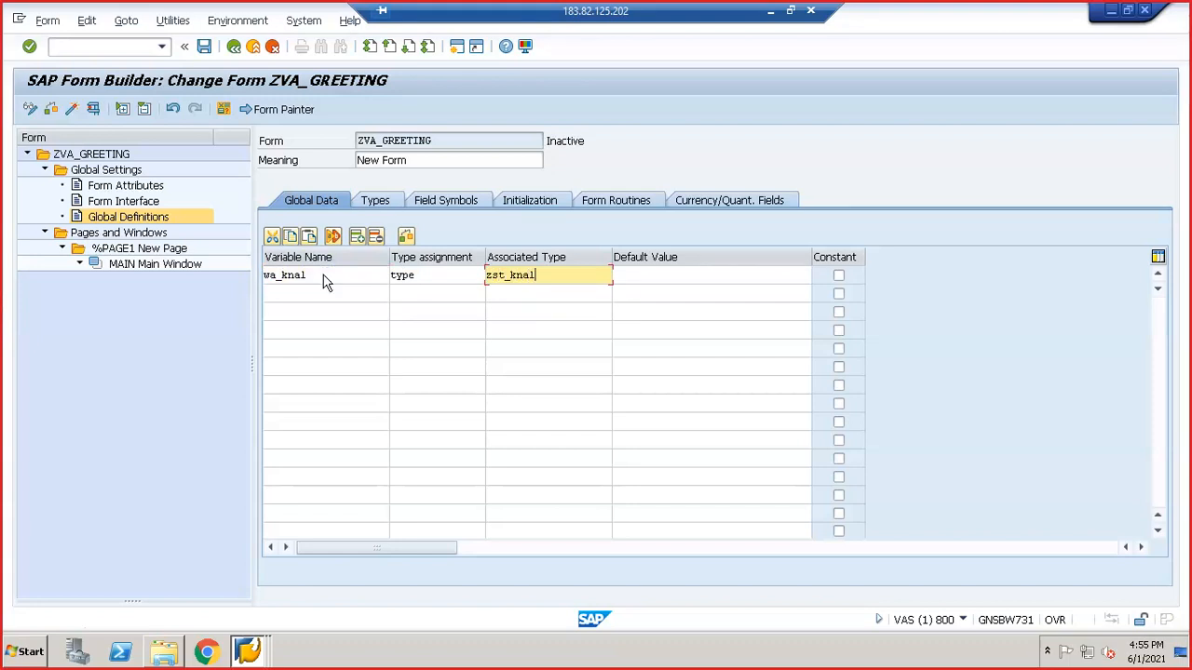
text(zst_kna1)
key(Return)
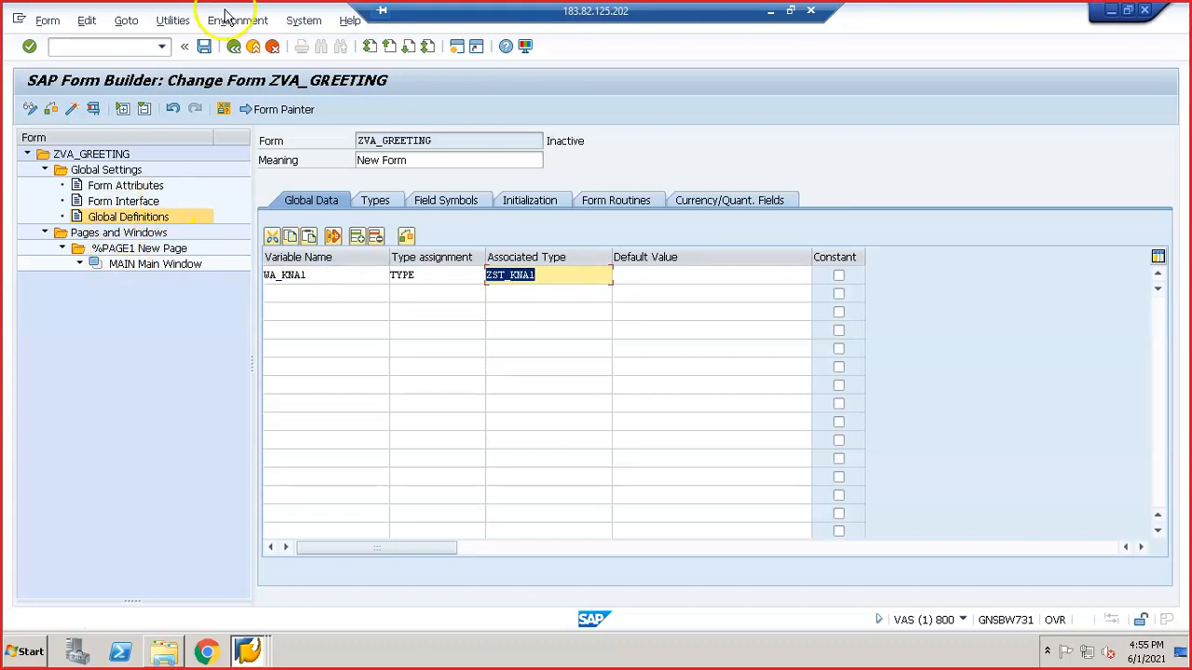
click(204, 46)
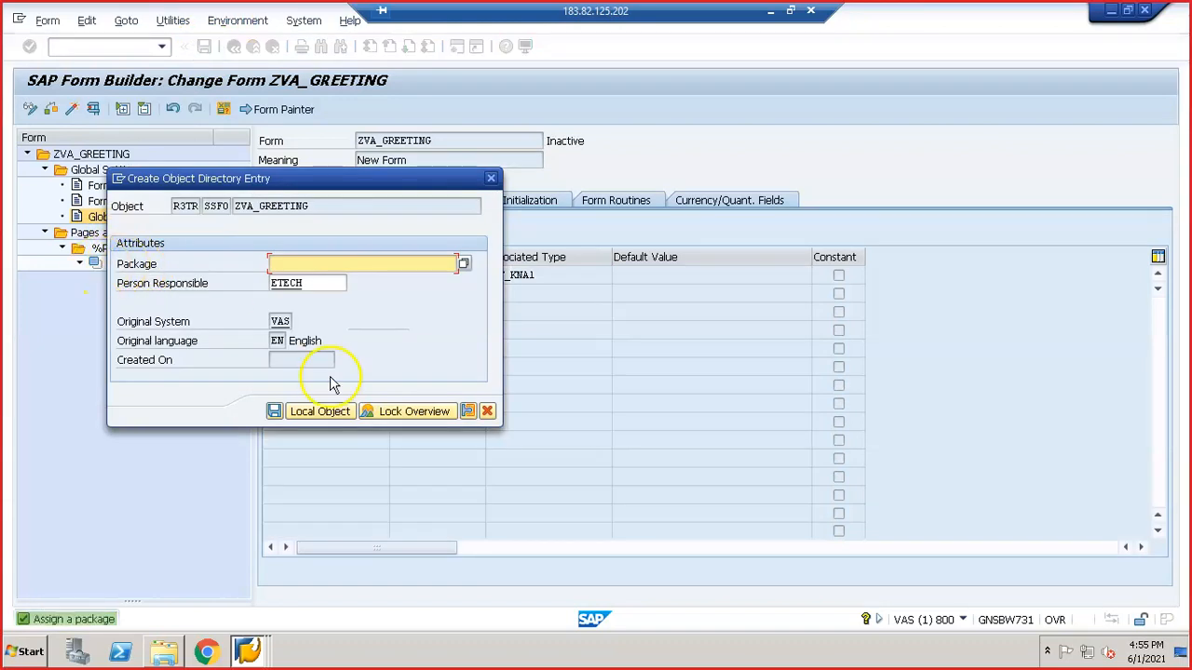
click(321, 412)
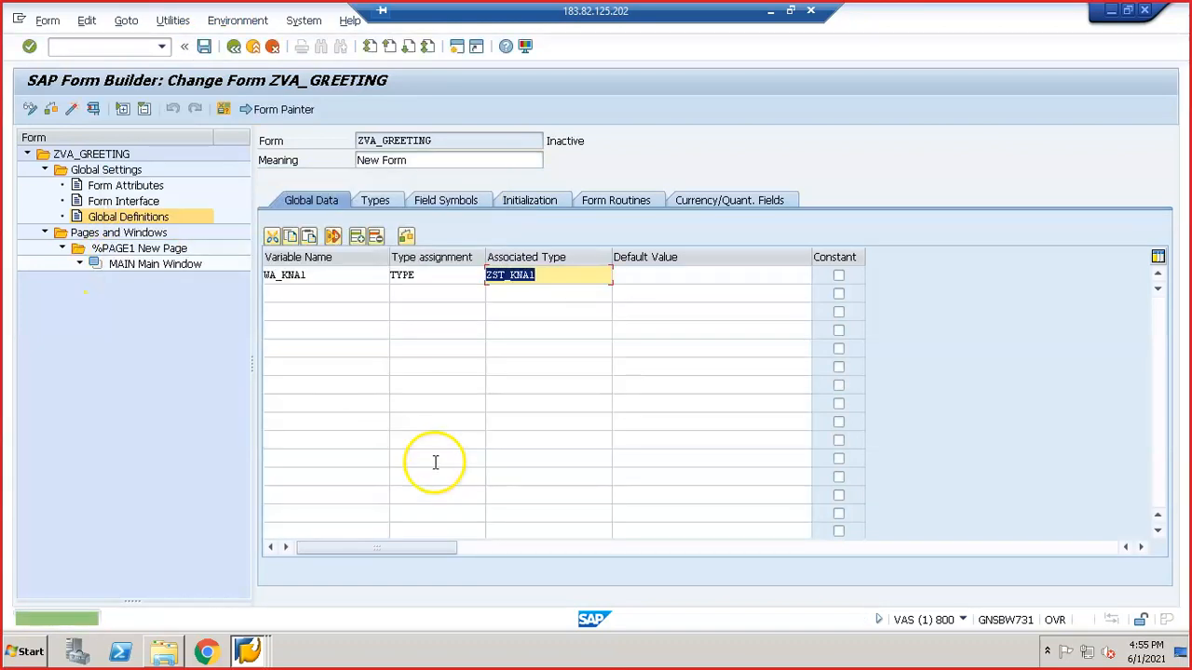
click(140, 249)
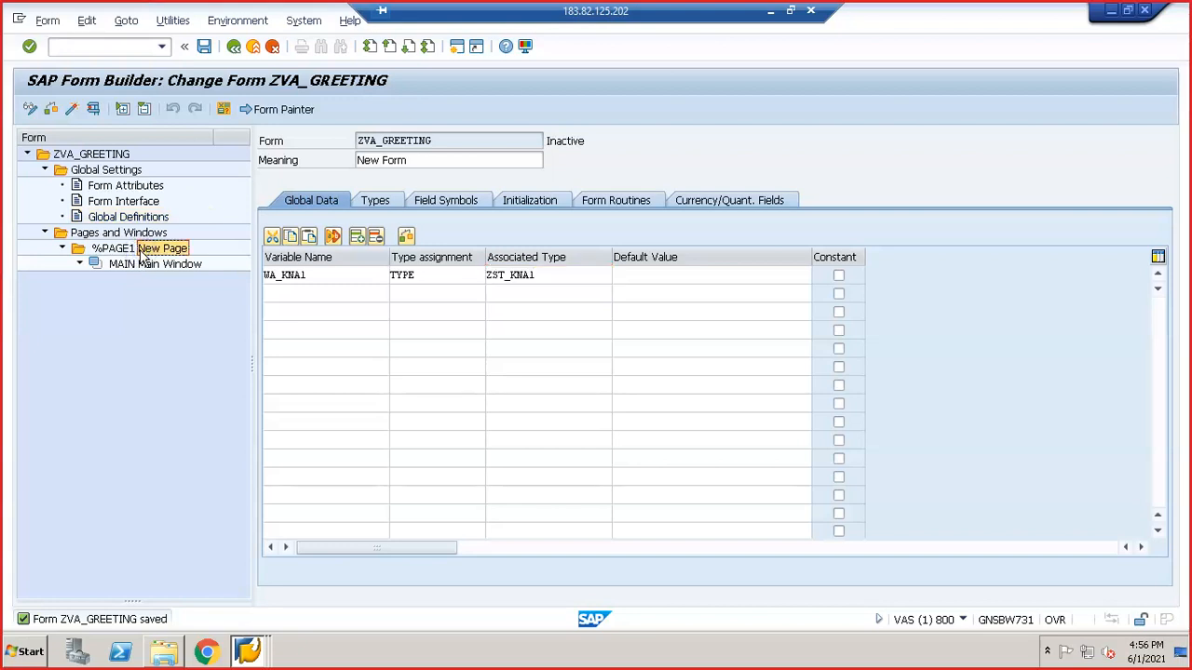
click(130, 202)
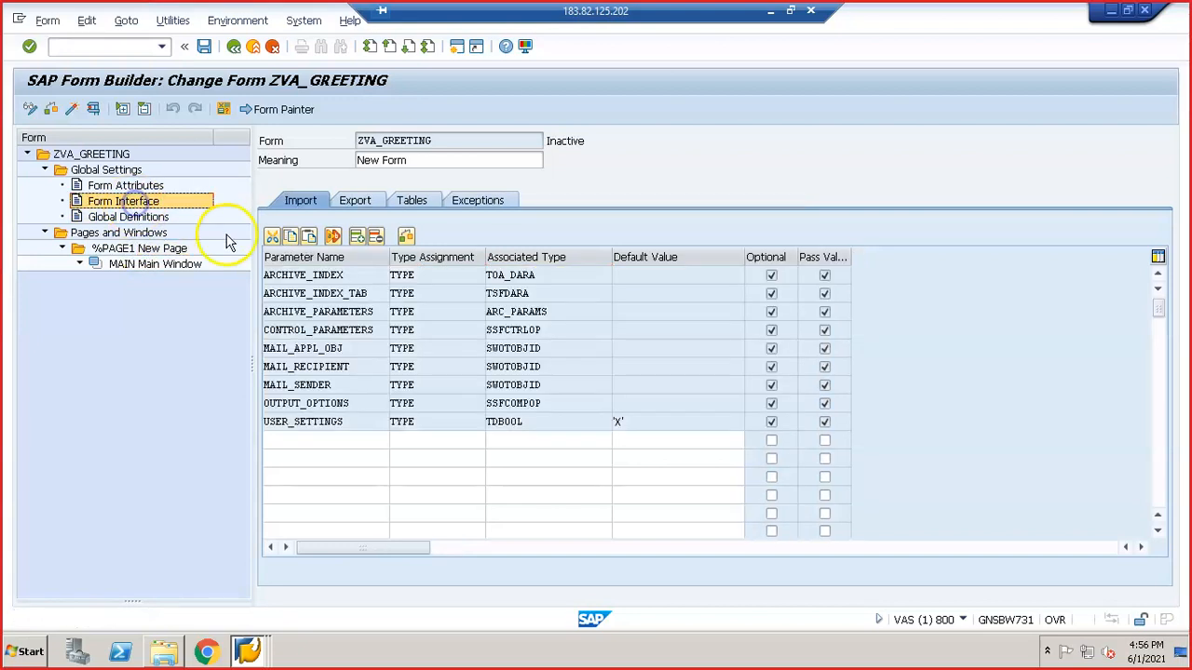
click(147, 218)
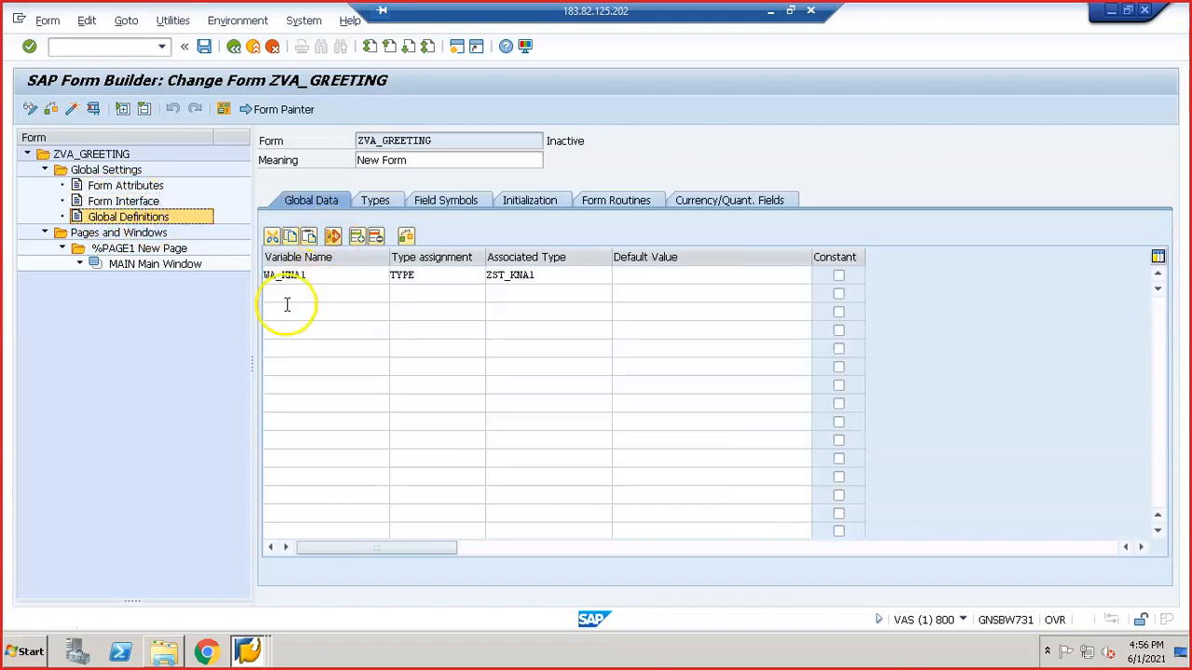
- Create a new window under page %PAGE1
click(140, 250)
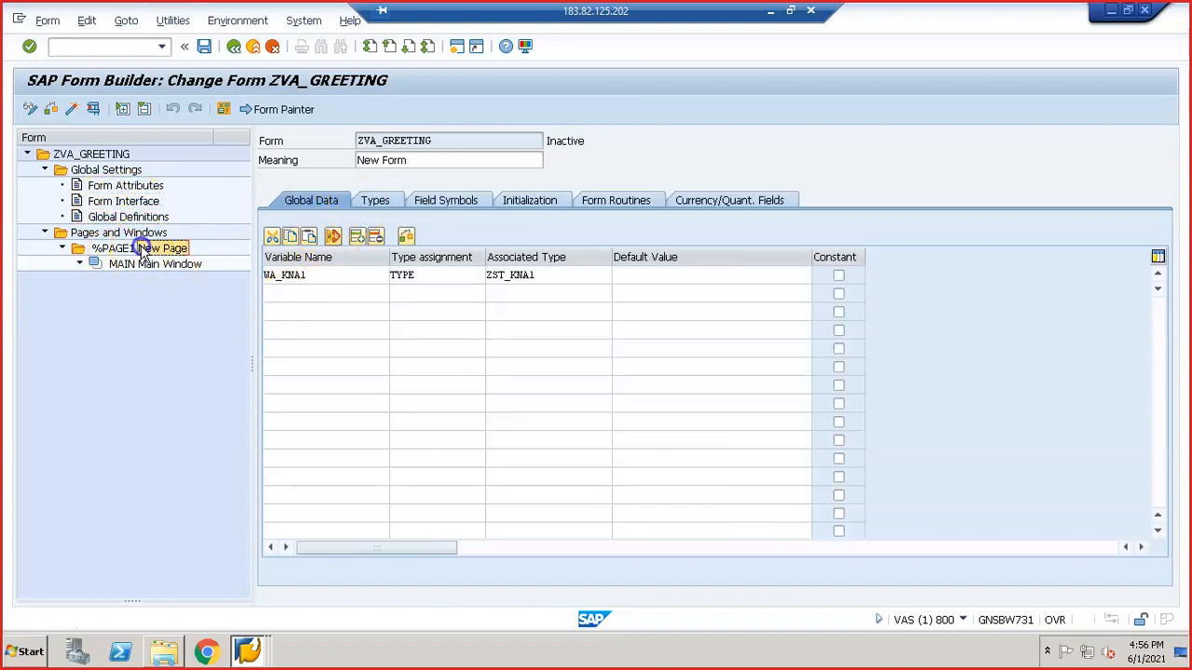
right_click(141, 255)
mouse_move(186, 259)
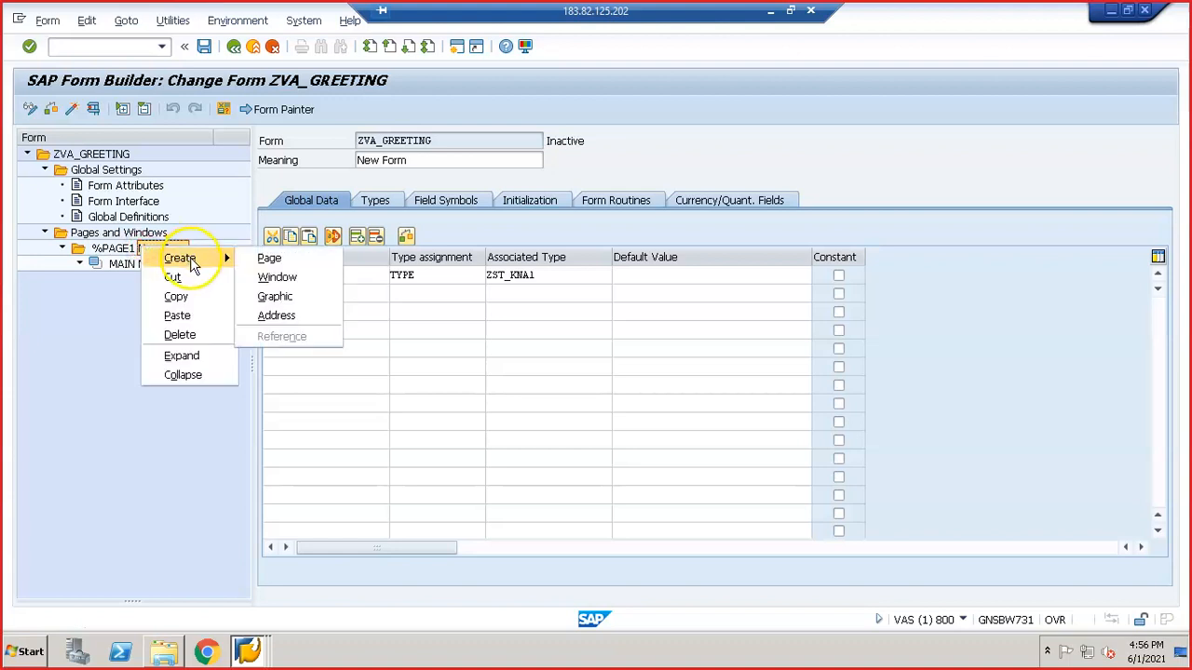
click(276, 277)
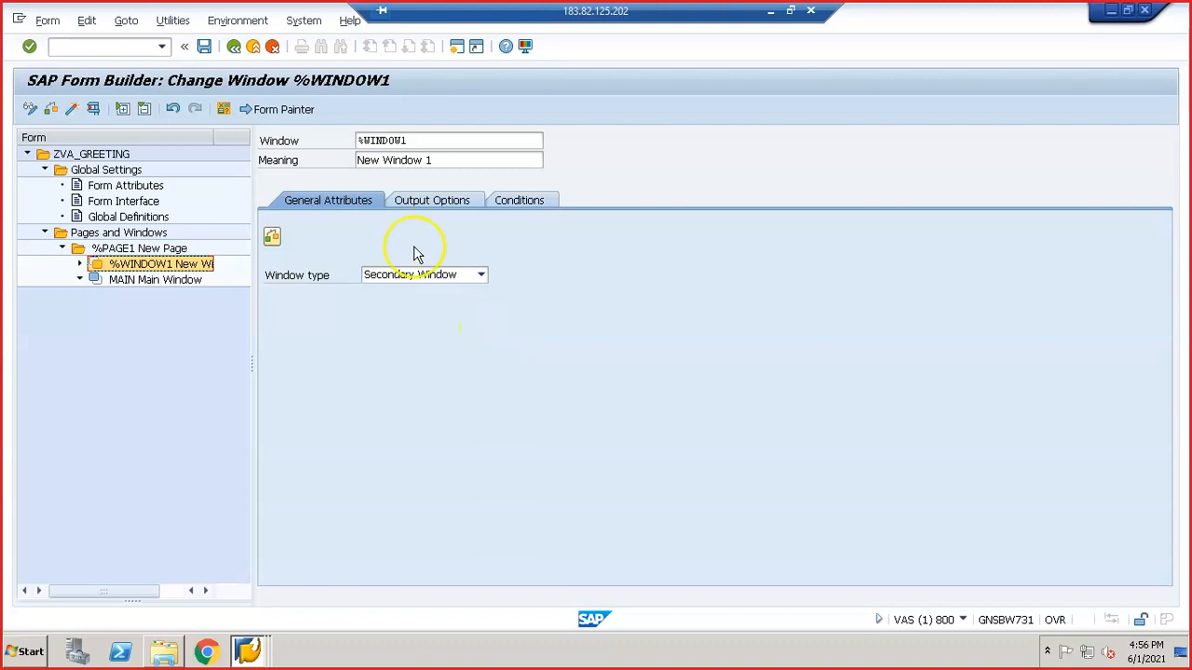
- Name the new window Header and set its meaning to Header Window
click(424, 142)
key(BackSpace)
key(BackSpace)
key(BackSpace)
key(BackSpace)
key(BackSpace)
key(BackSpace)
key(BackSpace)
key(BackSpace)
text(Header)
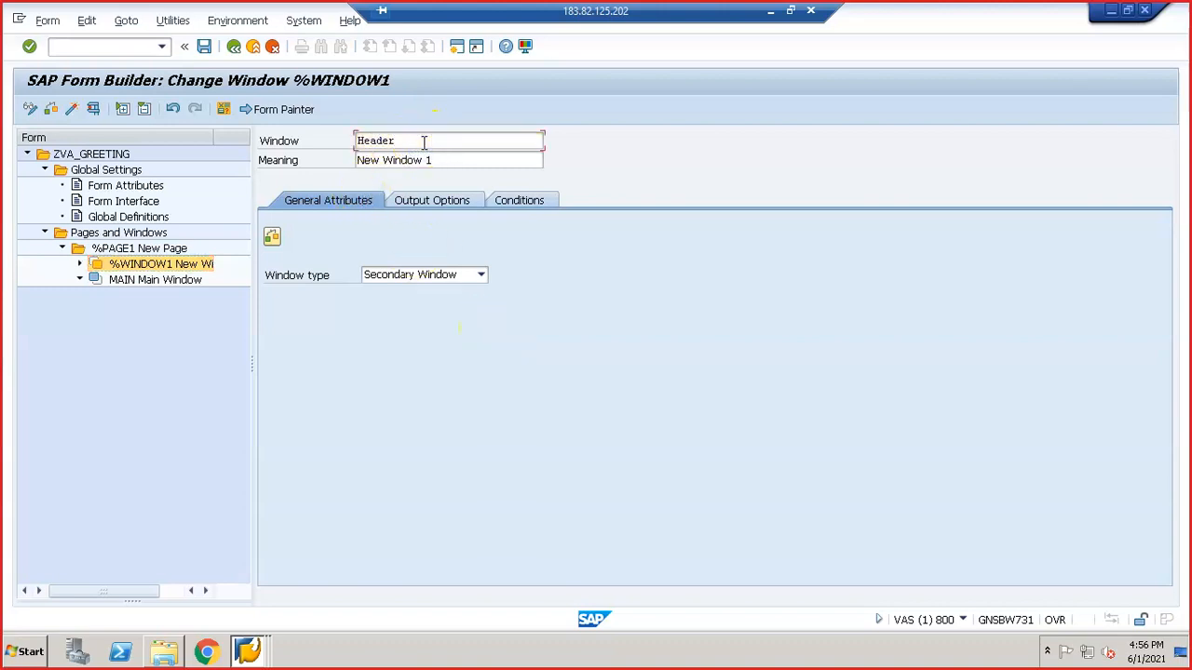
key(Tab)
text(Hea)
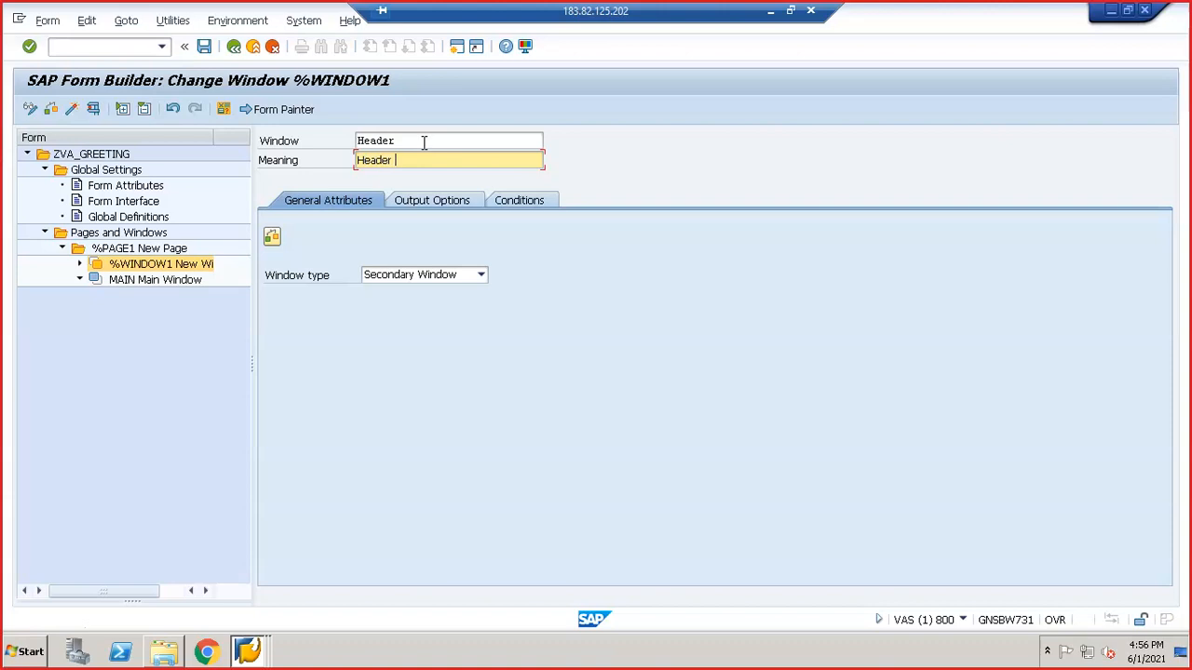
text(w)
key(Return)
drag(438, 161, 315, 183)
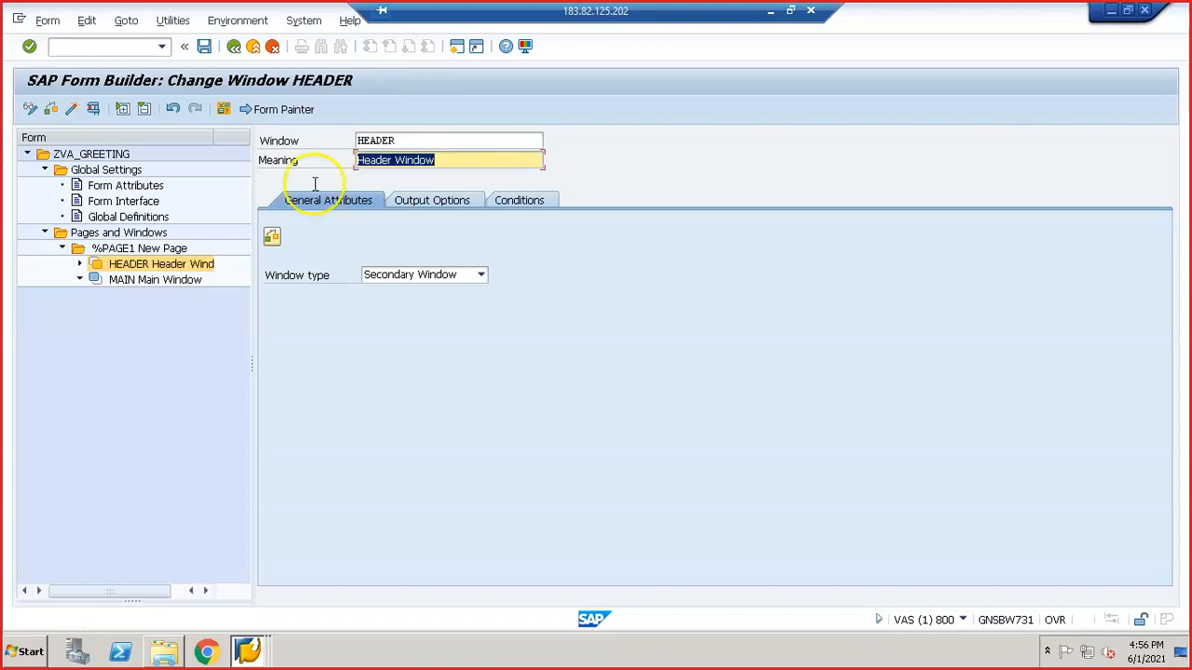
- Add another window under page %PAGE1 in addition to HEADER and MAIN
click(151, 250)
right_click(150, 252)
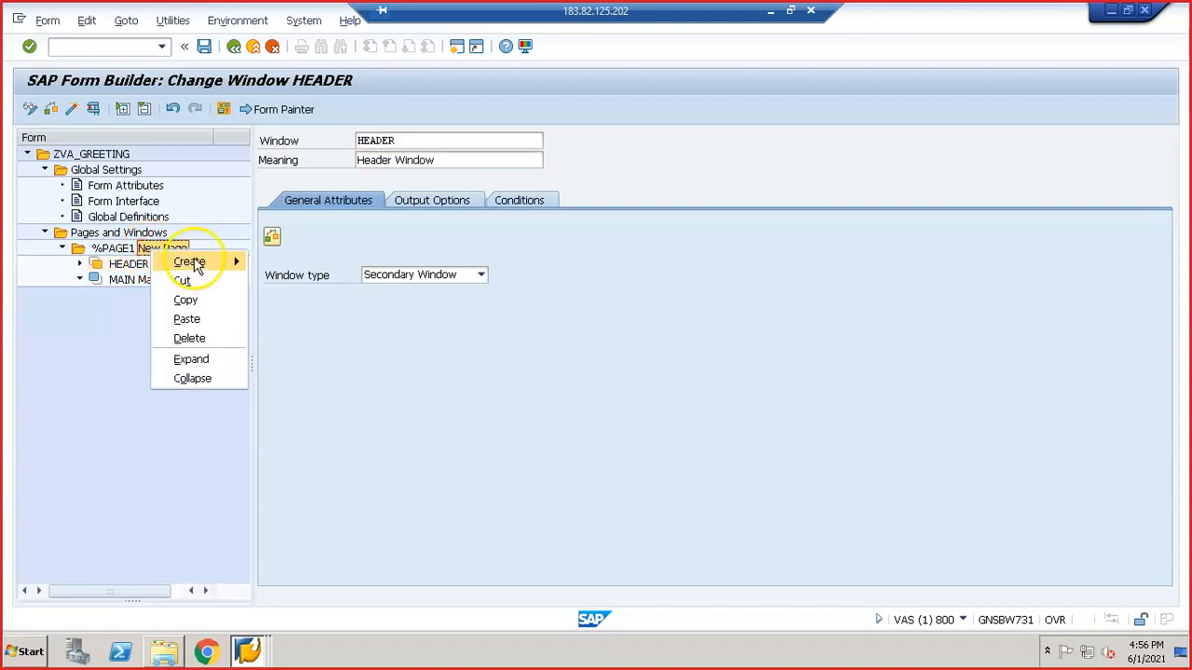
mouse_move(224, 262)
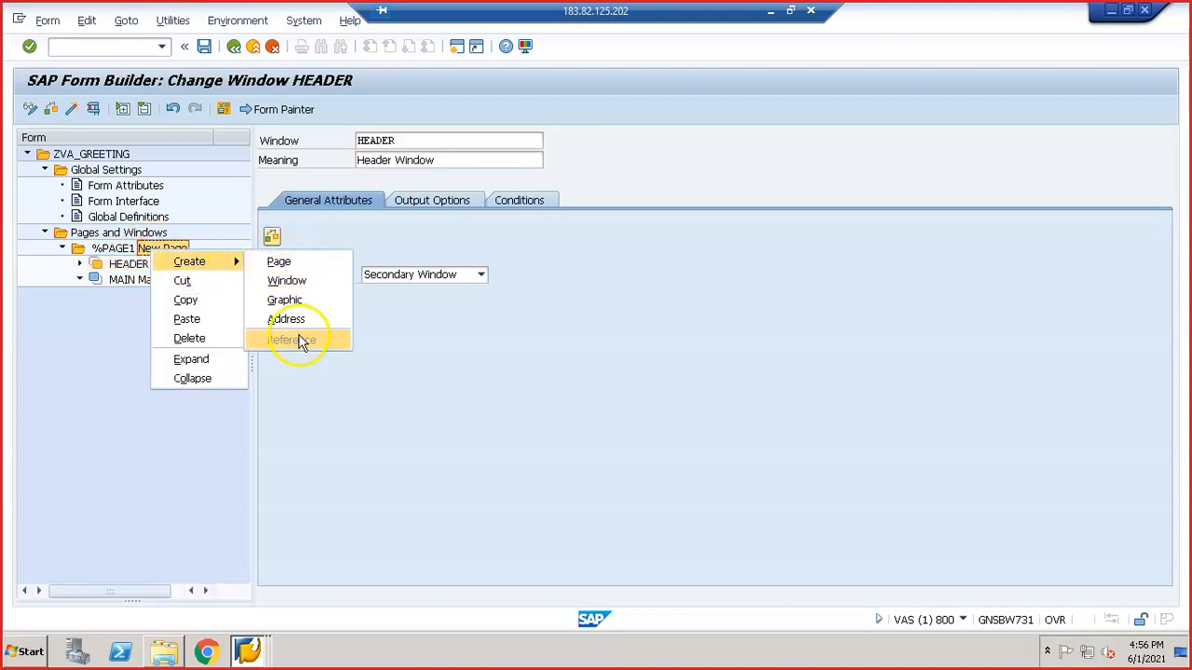
click(290, 281)
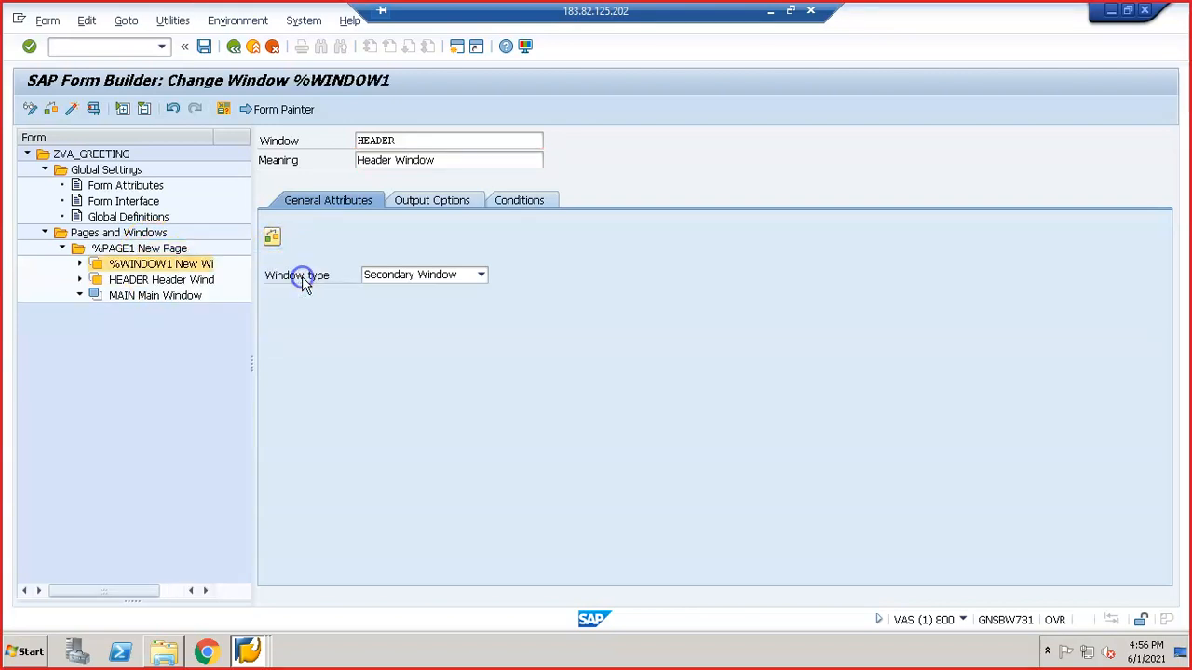
- Name the added window Footer and set its meaning to Footer Window
click(472, 141)
key(BackSpace)
key(BackSpace)
key(BackSpace)
text(Footer)
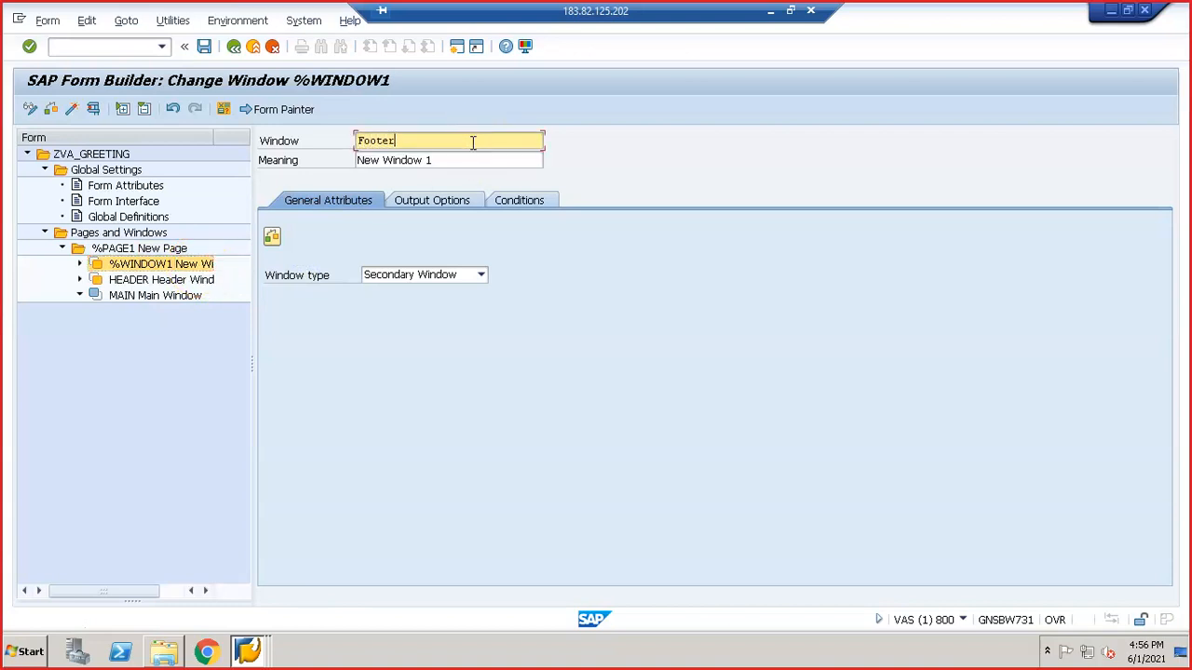
key(Tab)
text(F)
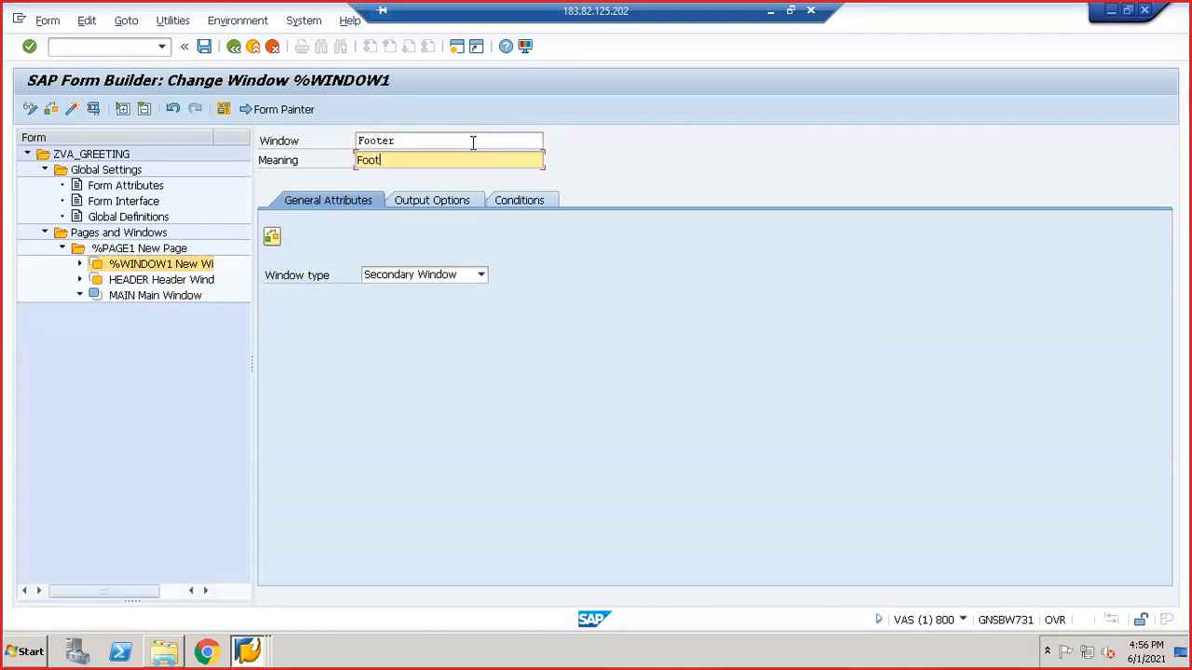
text(ooter Window)
key(Return)
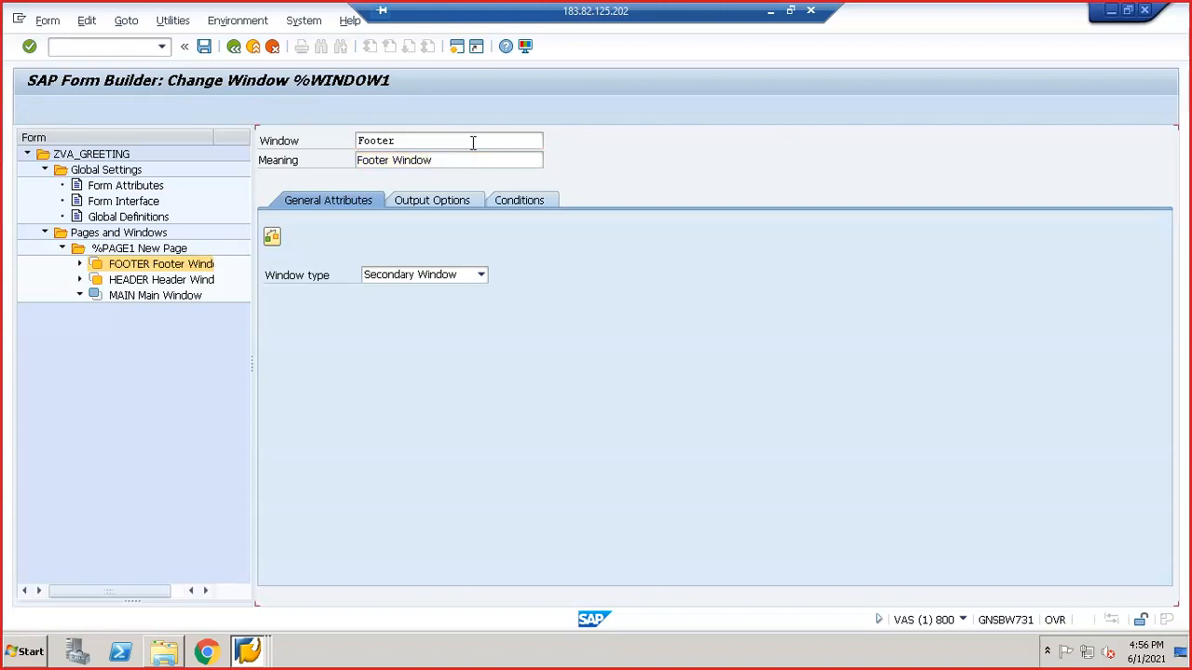
- Save the form and move the FOOTER window below the MAIN window in the form tree
click(204, 46)
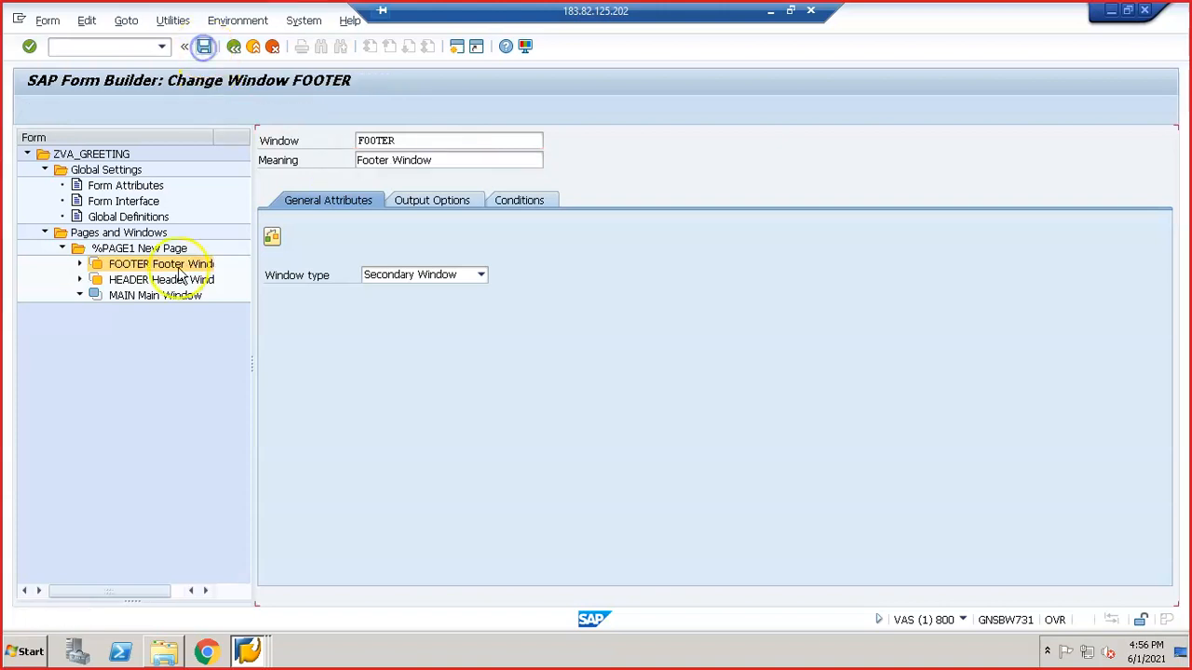
drag(121, 265, 127, 303)
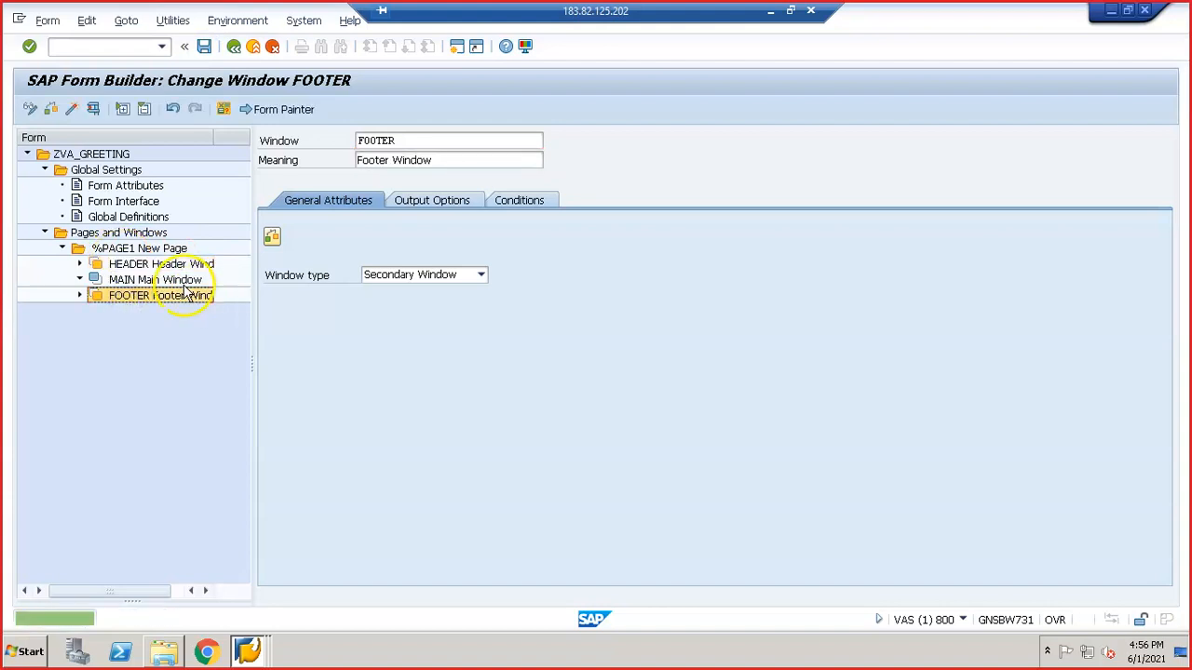
- Create a text element in the HEADER window containing the lines "Airtel", "INDIA" and "Pvt Ltd"
click(135, 265)
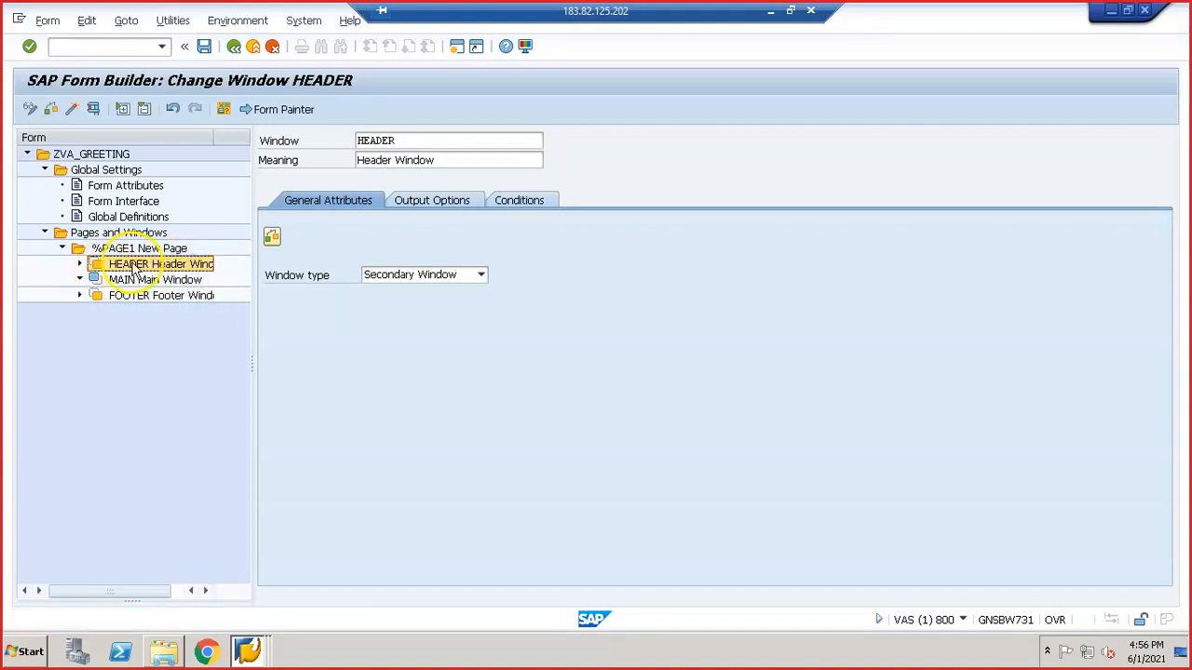
right_click(135, 267)
mouse_move(176, 275)
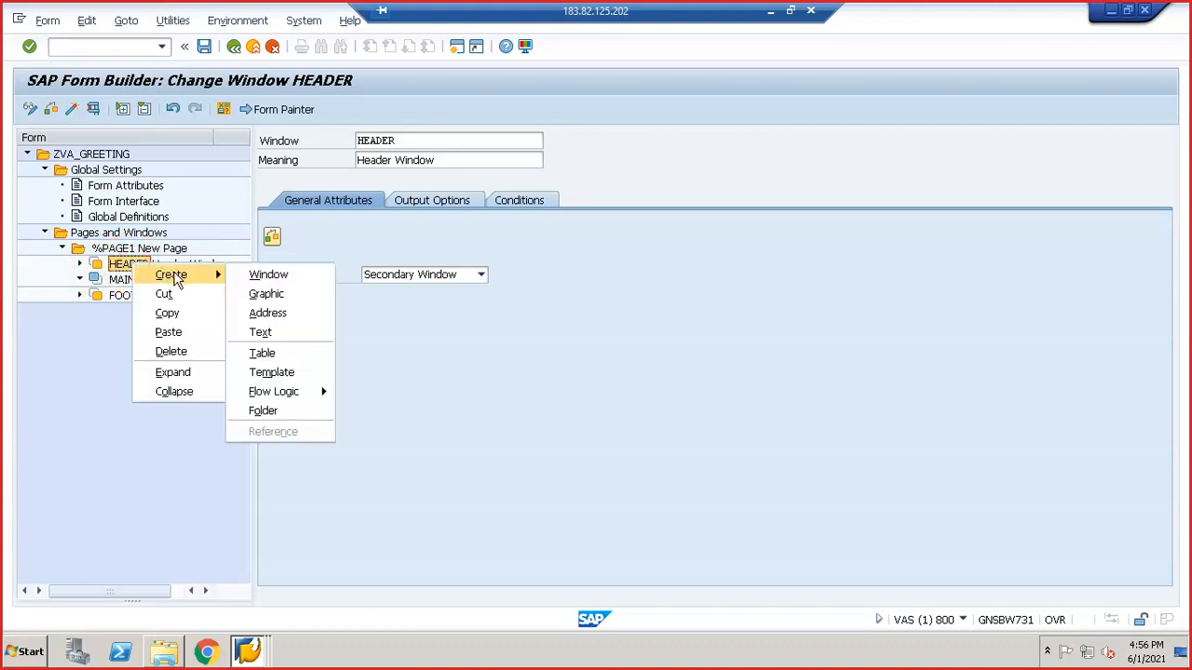
click(287, 336)
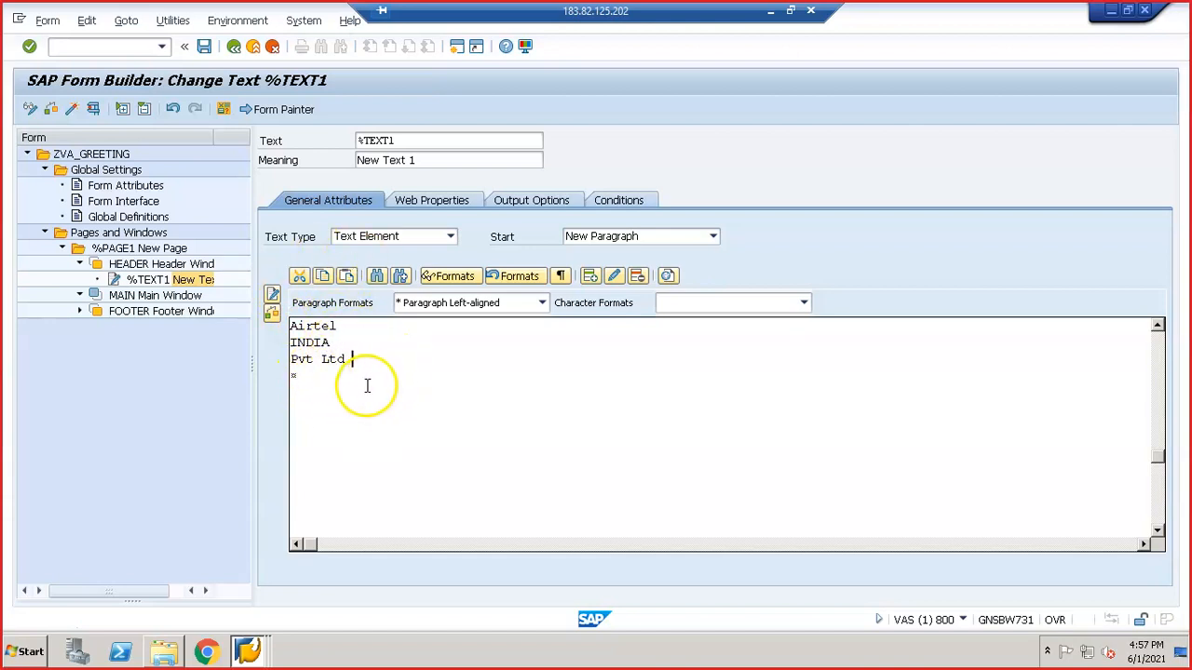
- Create a text element under the MAIN window
right_click(167, 298)
mouse_move(244, 312)
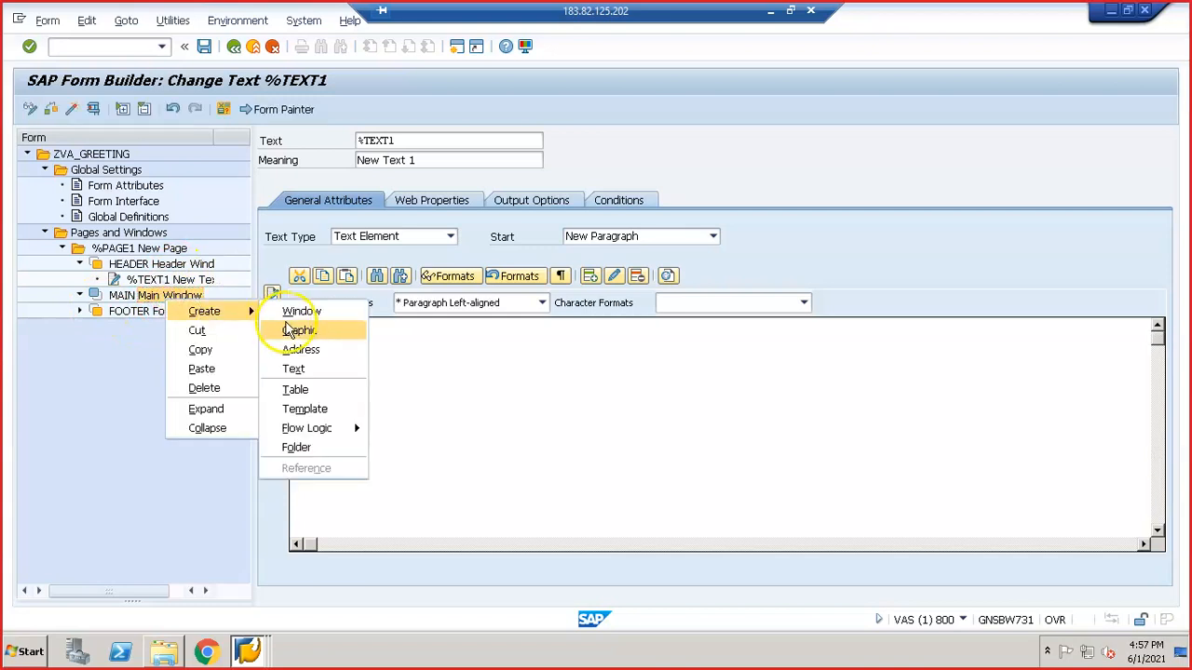
click(300, 369)
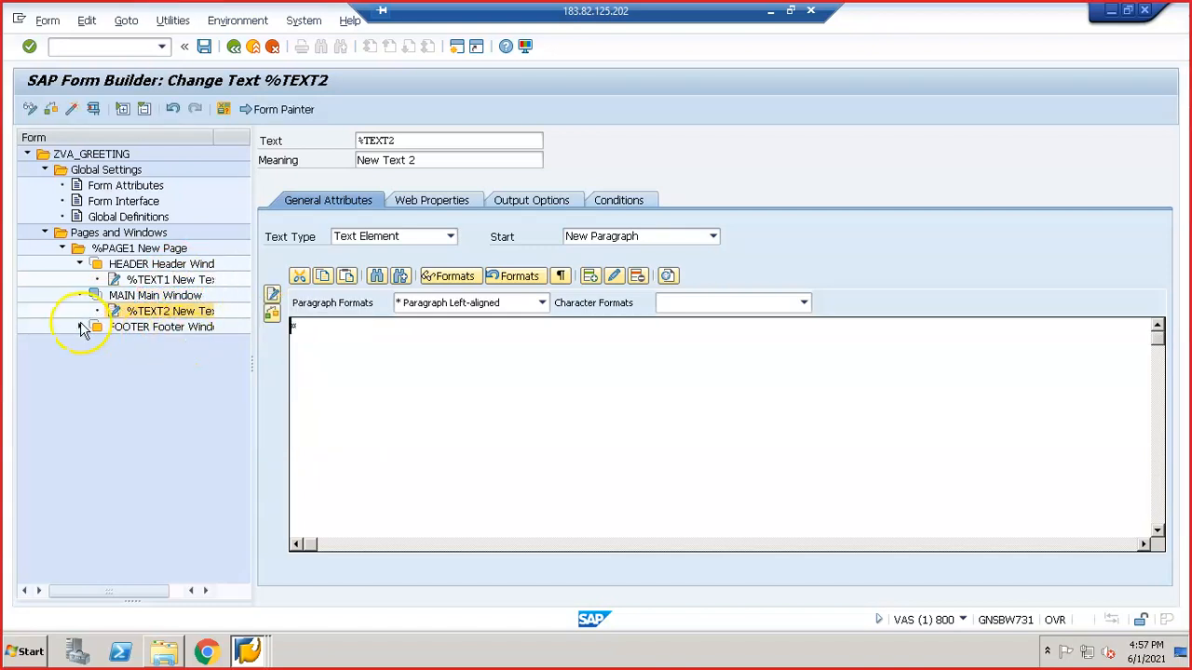
- Create a text element under the FOOTER window in the form tree
click(166, 330)
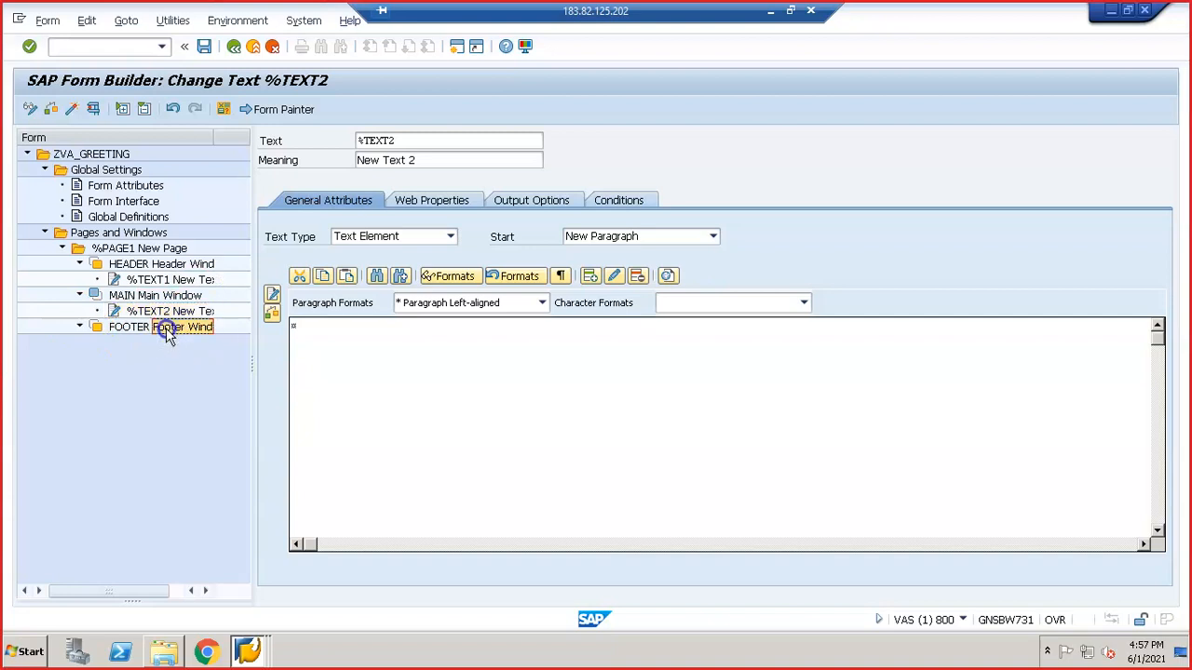
right_click(165, 334)
mouse_move(244, 341)
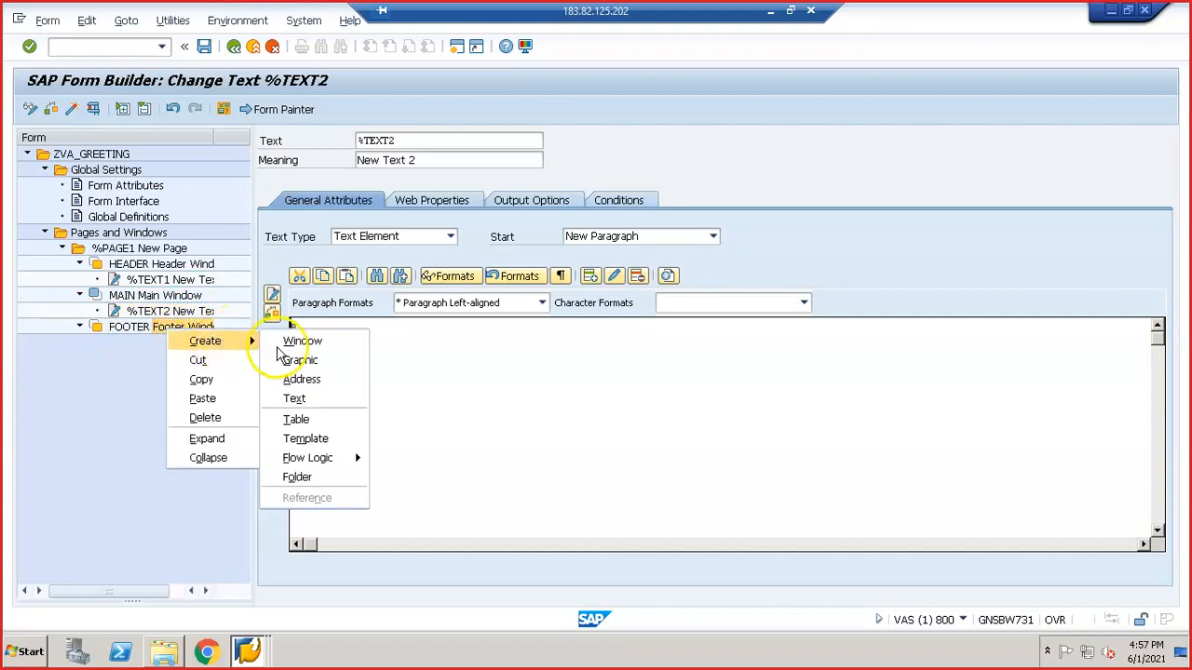
click(298, 398)
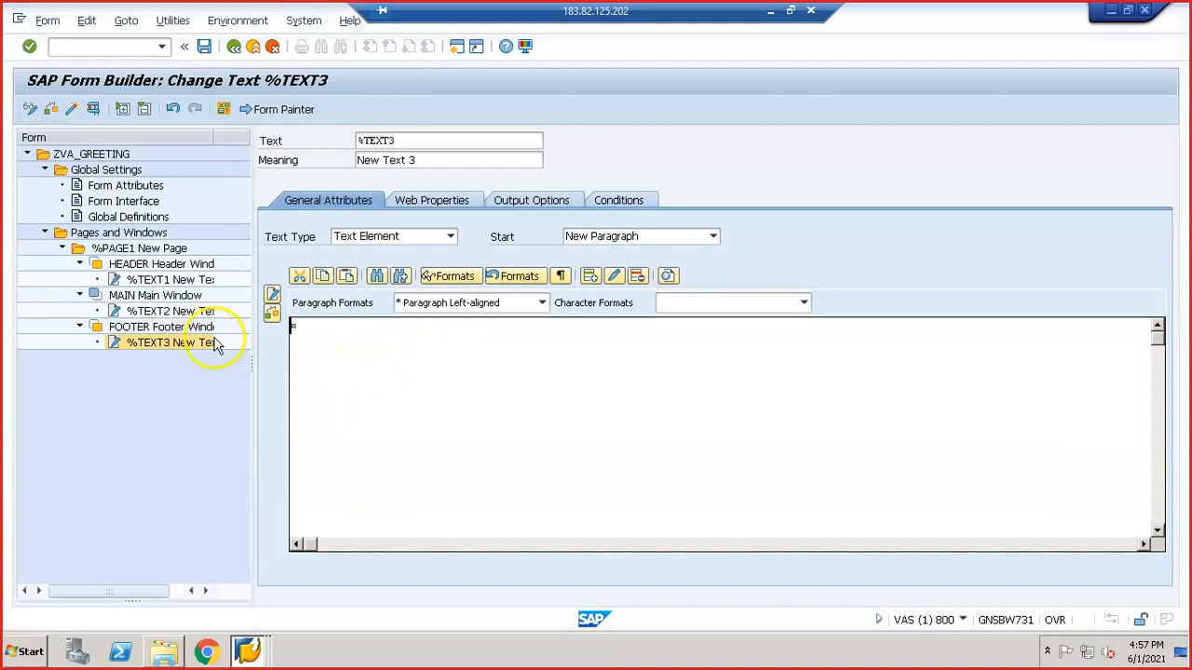
- Open the Form Painter and display the page layout at 50 % zoom
click(265, 114)
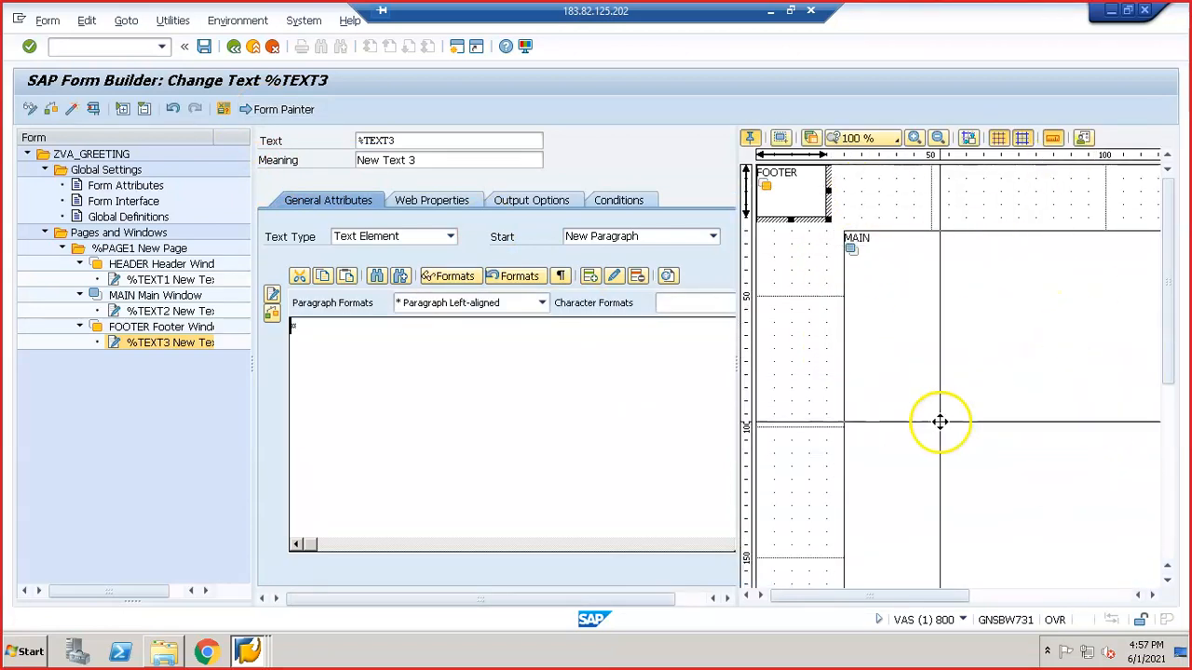
click(894, 147)
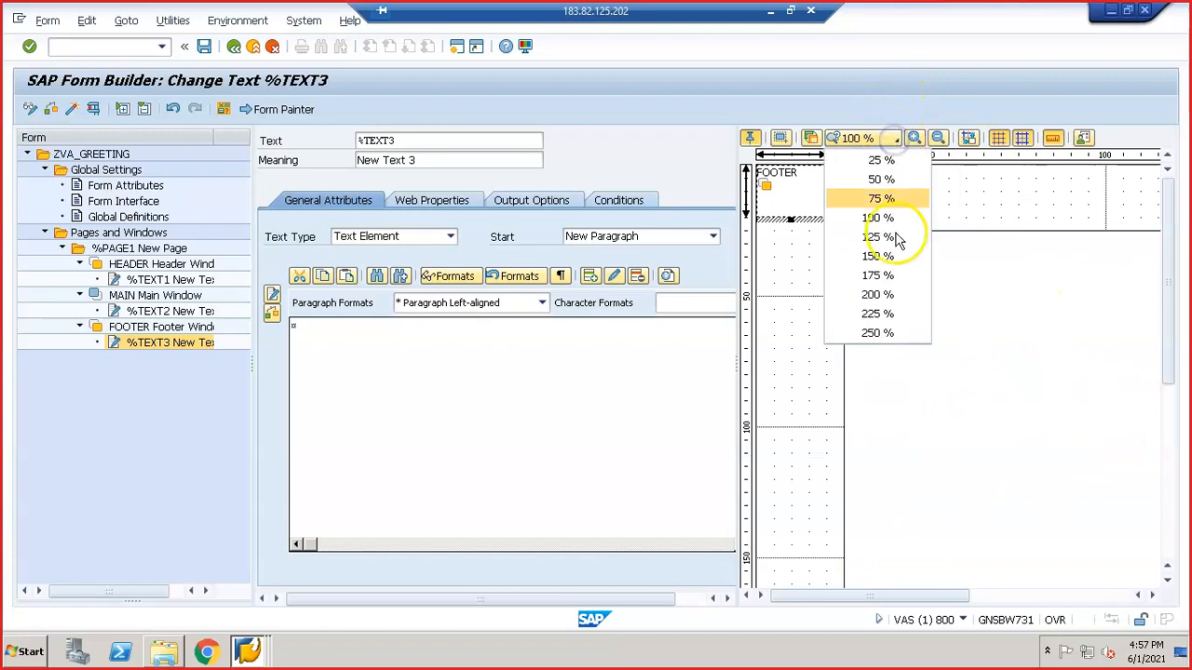
click(889, 200)
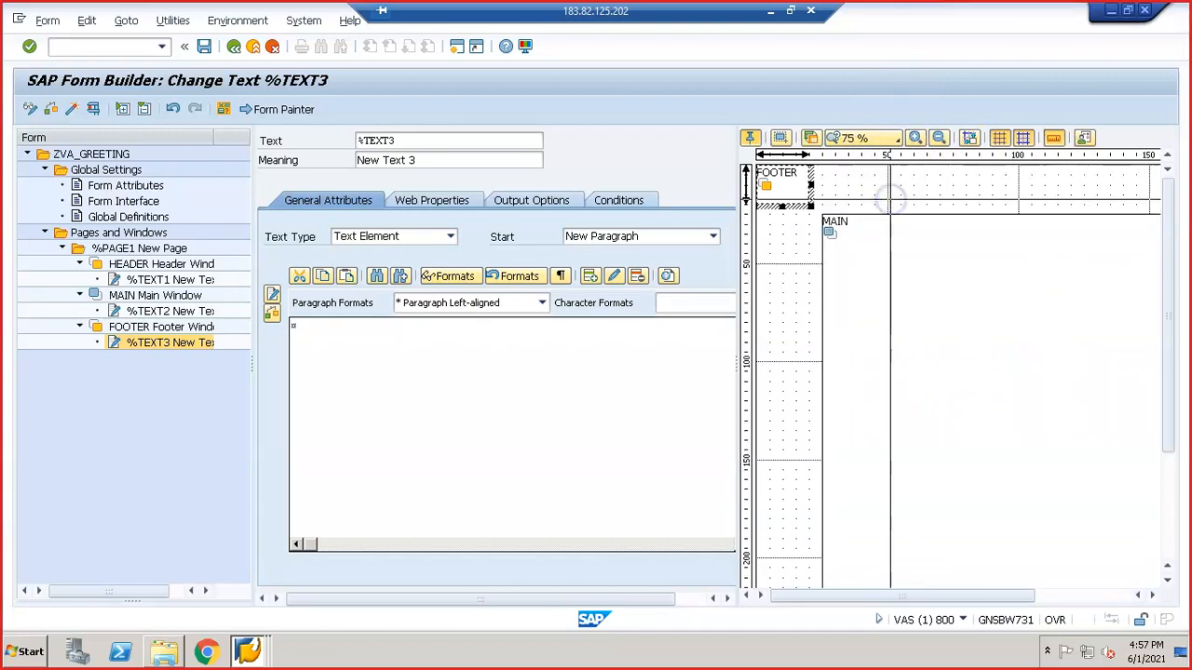
click(892, 147)
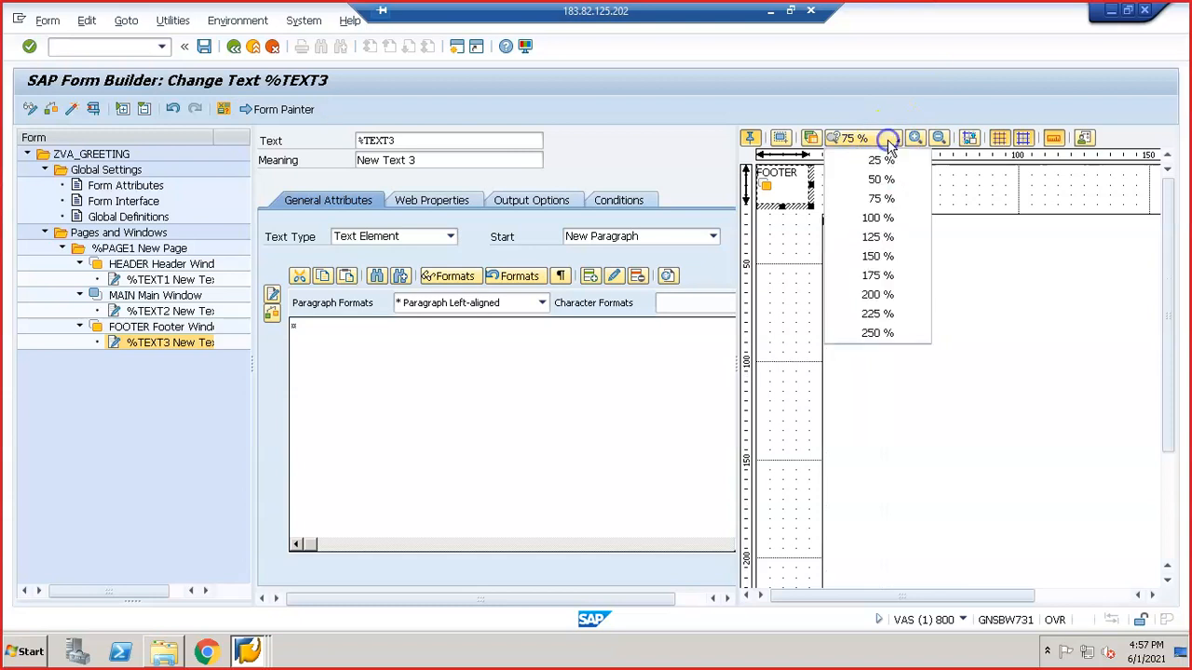
click(892, 180)
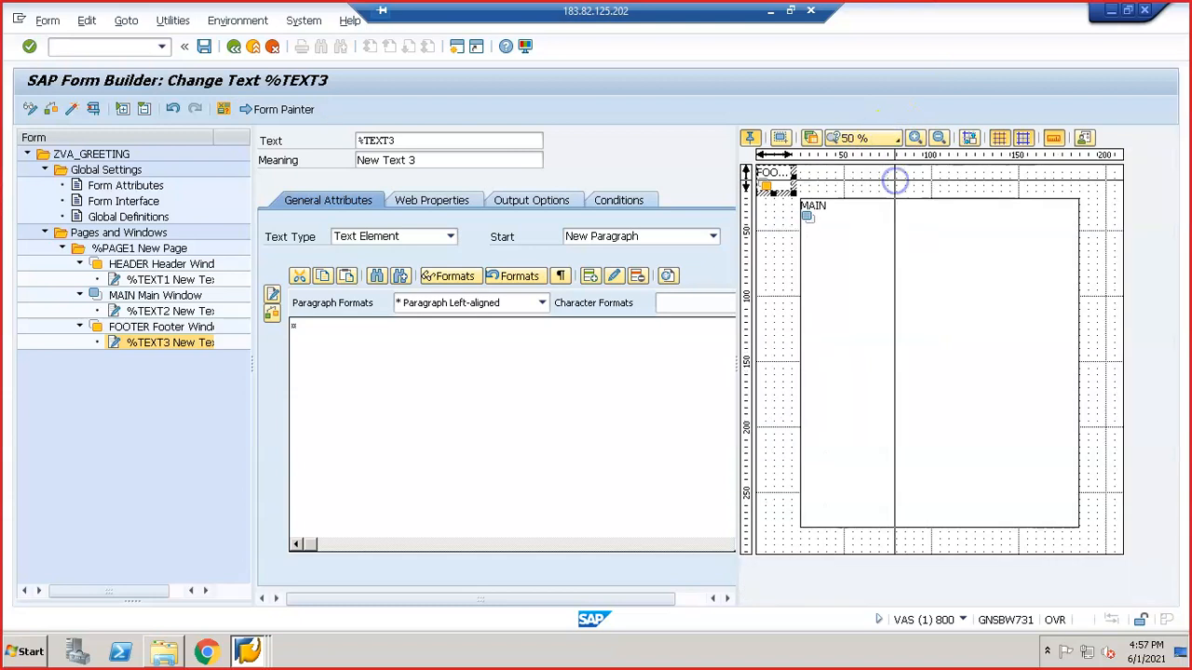
- Move and resize the MAIN window in the page layout to about 190 by 120 mm across the middle of the page
click(905, 393)
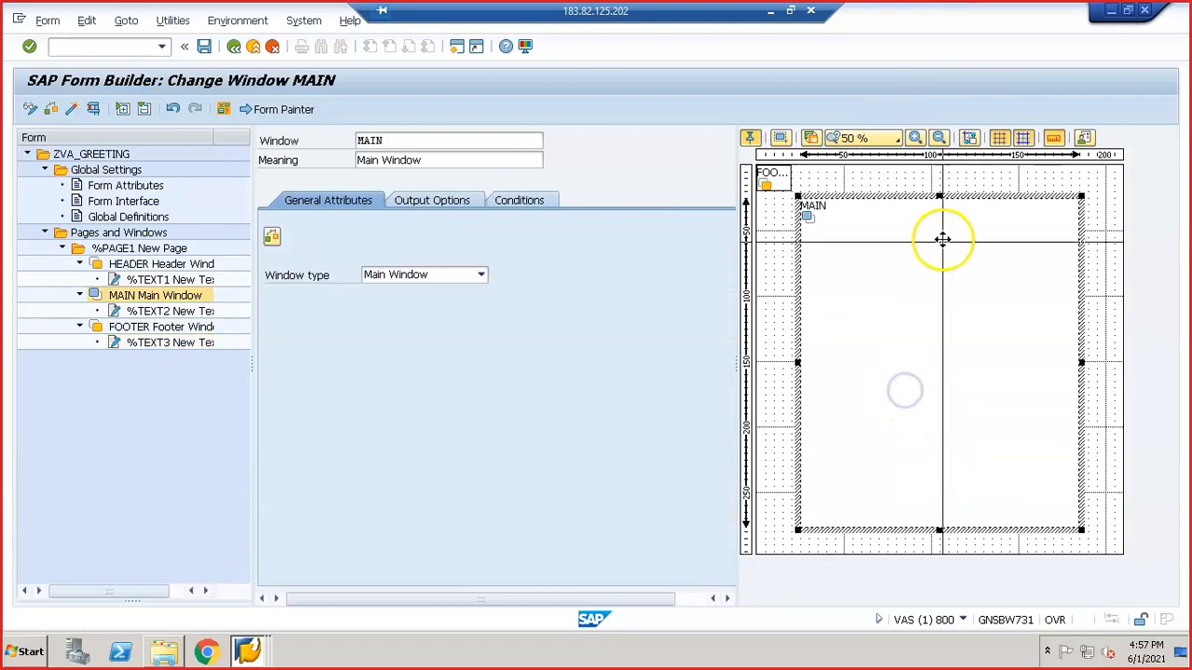
drag(941, 196, 969, 385)
drag(968, 444, 944, 312)
drag(1058, 402, 1109, 426)
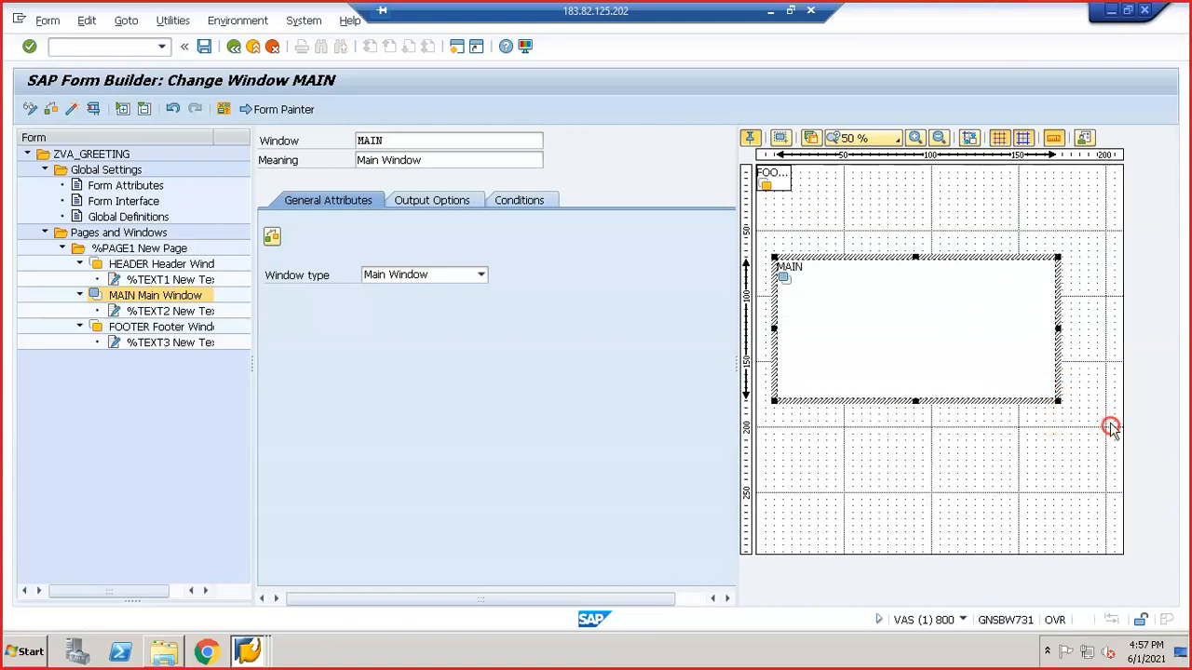
right_click(1109, 425)
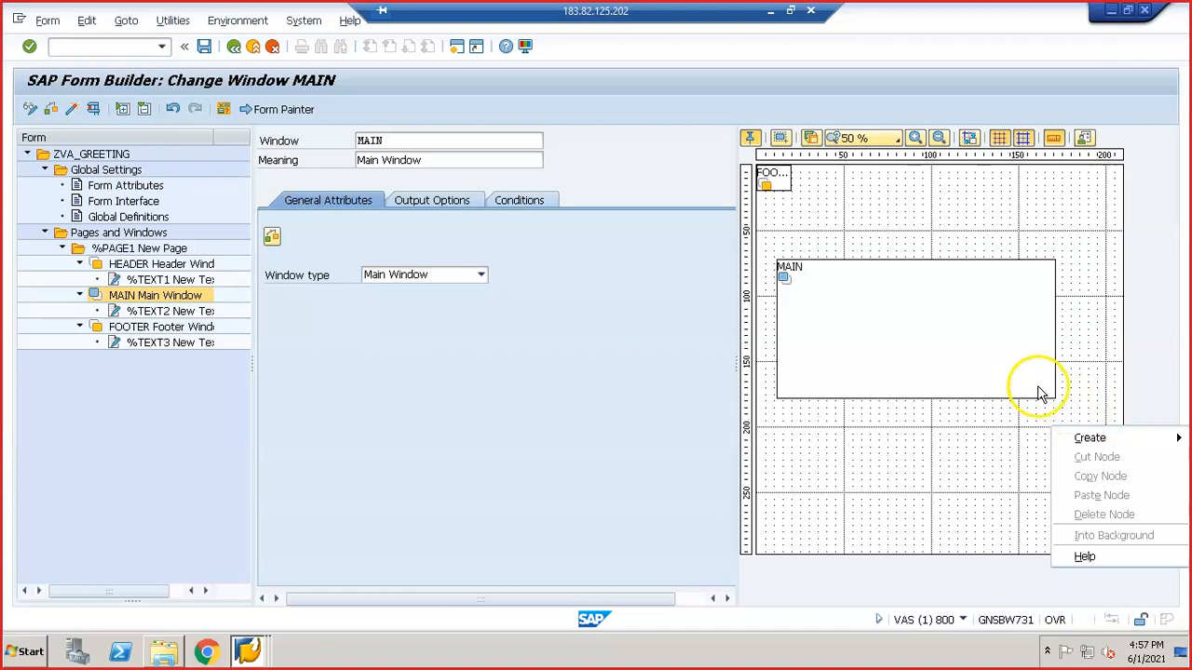
click(1037, 387)
drag(1055, 398, 1108, 422)
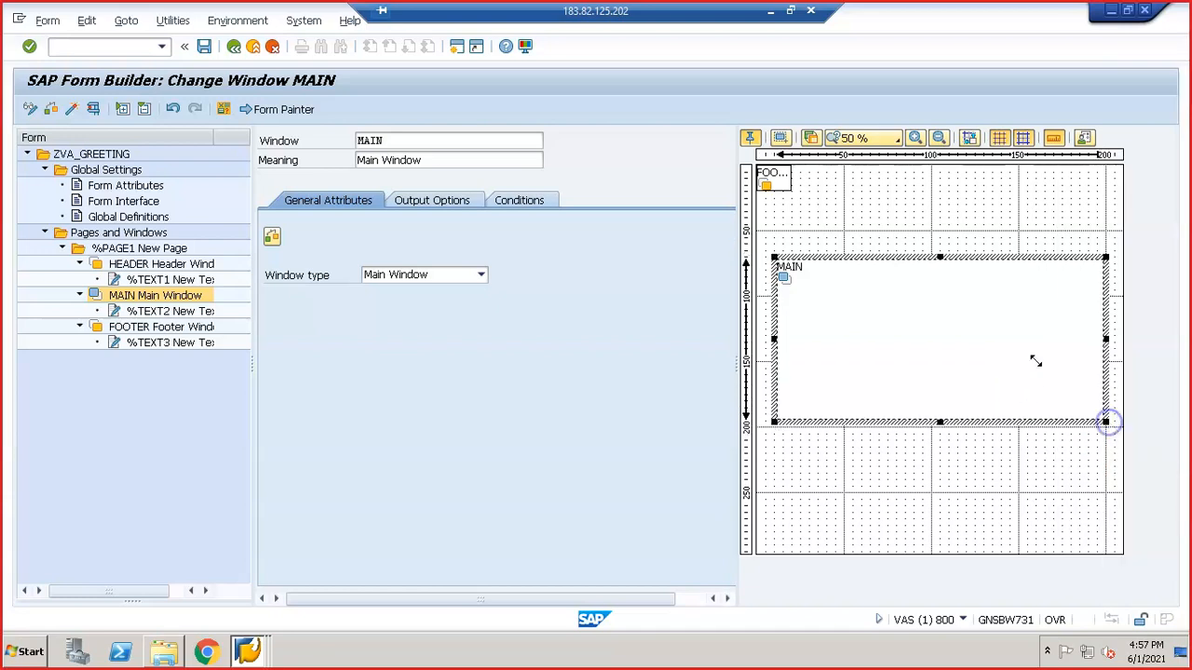
- Move the FOOTER window to the bottom of the page below MAIN and enlarge it to about 170 by 50 mm
drag(774, 172, 1102, 507)
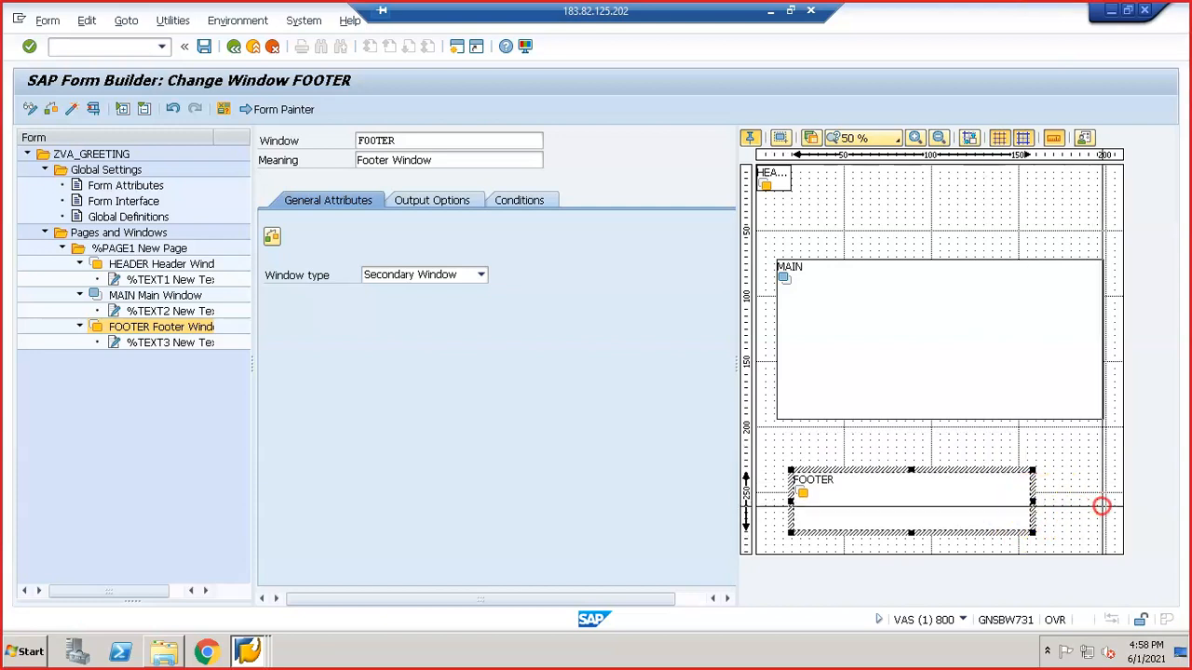
right_click(1102, 507)
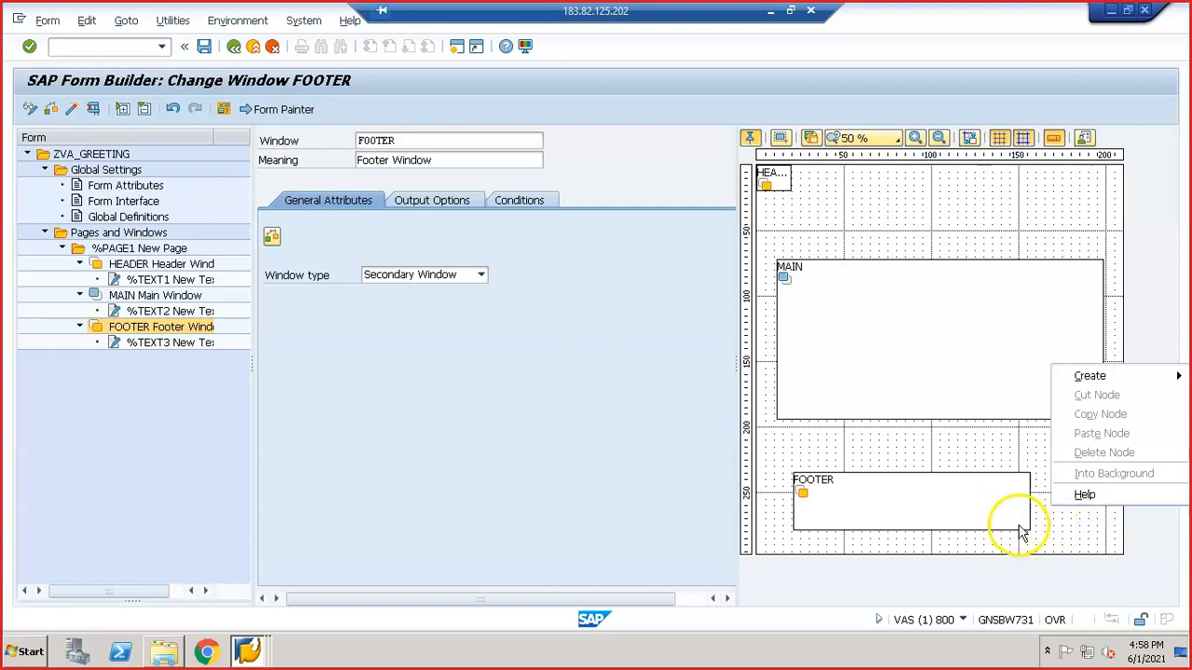
click(990, 507)
drag(1034, 533, 1098, 539)
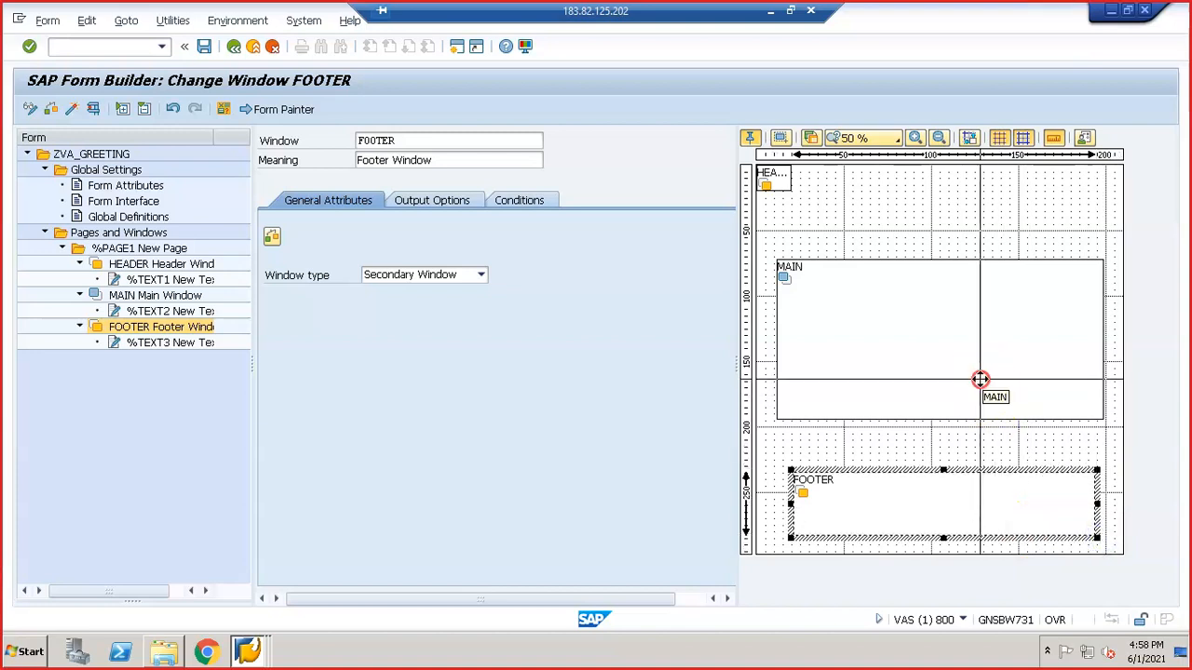
right_click(982, 426)
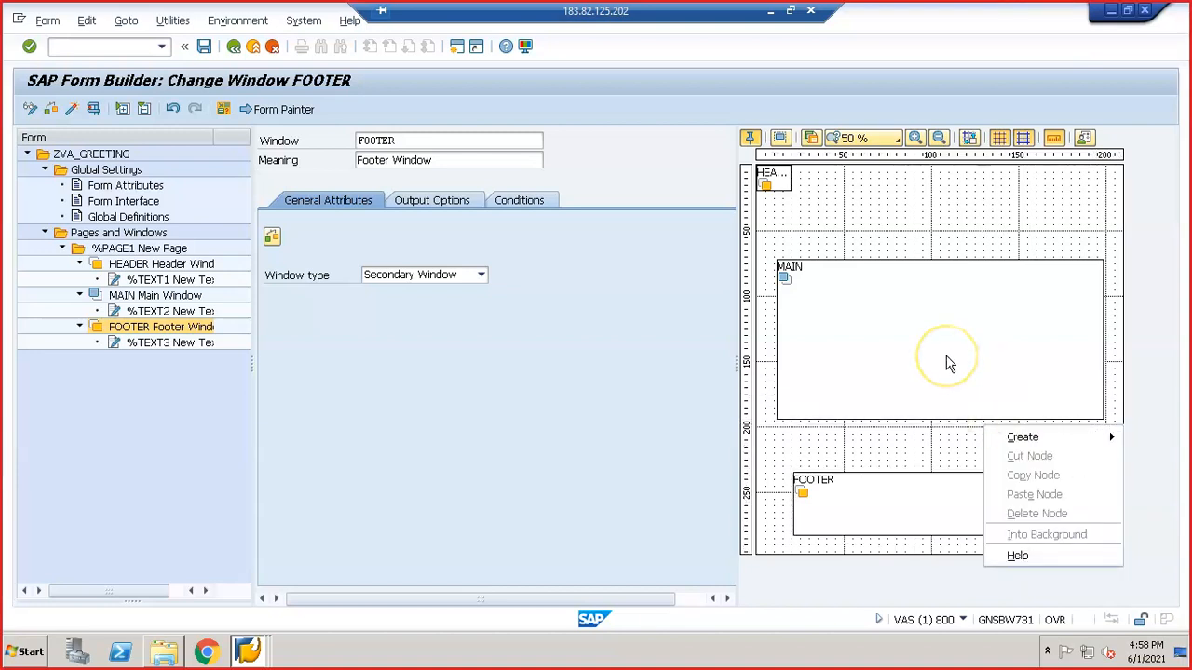
click(917, 286)
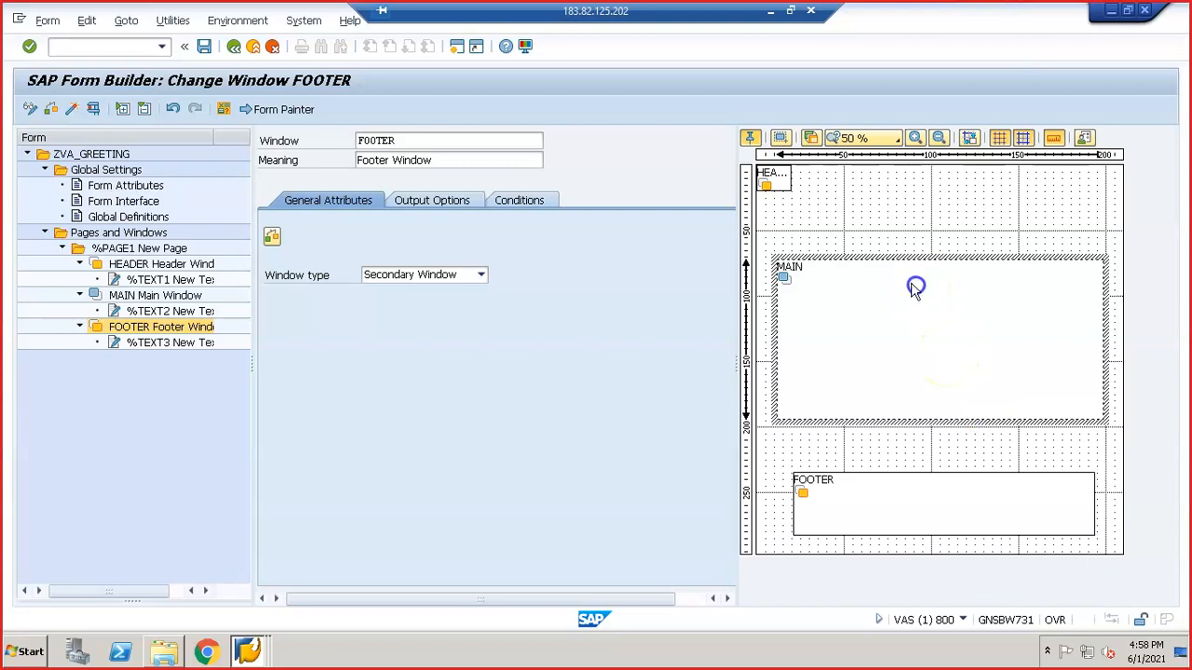
- Position the HEADER window above MAIN, aligned with its left edge, and enlarge it to about 130 by 45 mm
click(779, 176)
right_click(785, 188)
mouse_move(782, 179)
mouse_down()
mouse_move(822, 208)
mouse_move(926, 226)
mouse_up()
right_click(926, 226)
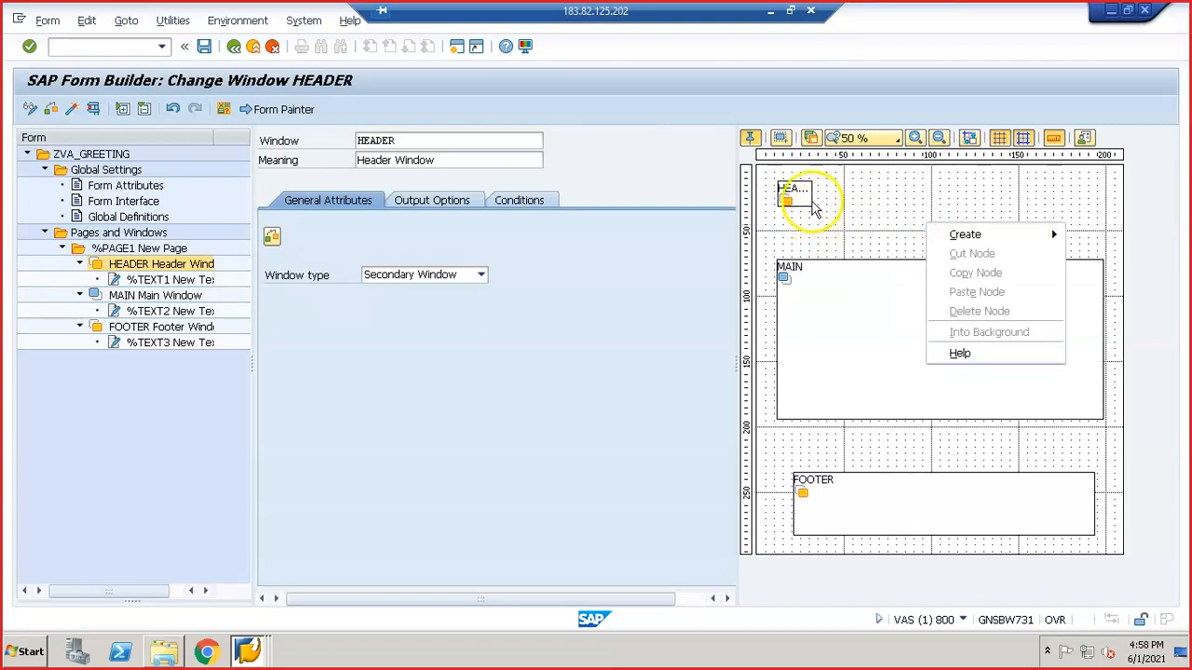
click(807, 203)
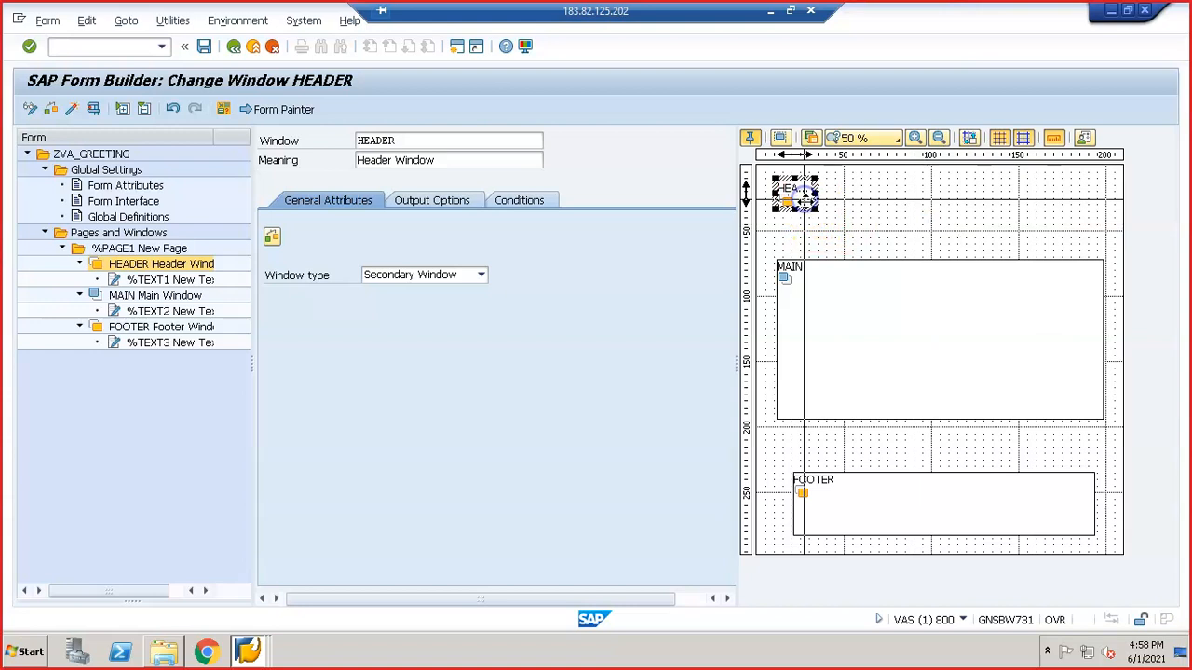
drag(818, 211, 949, 227)
right_click(949, 226)
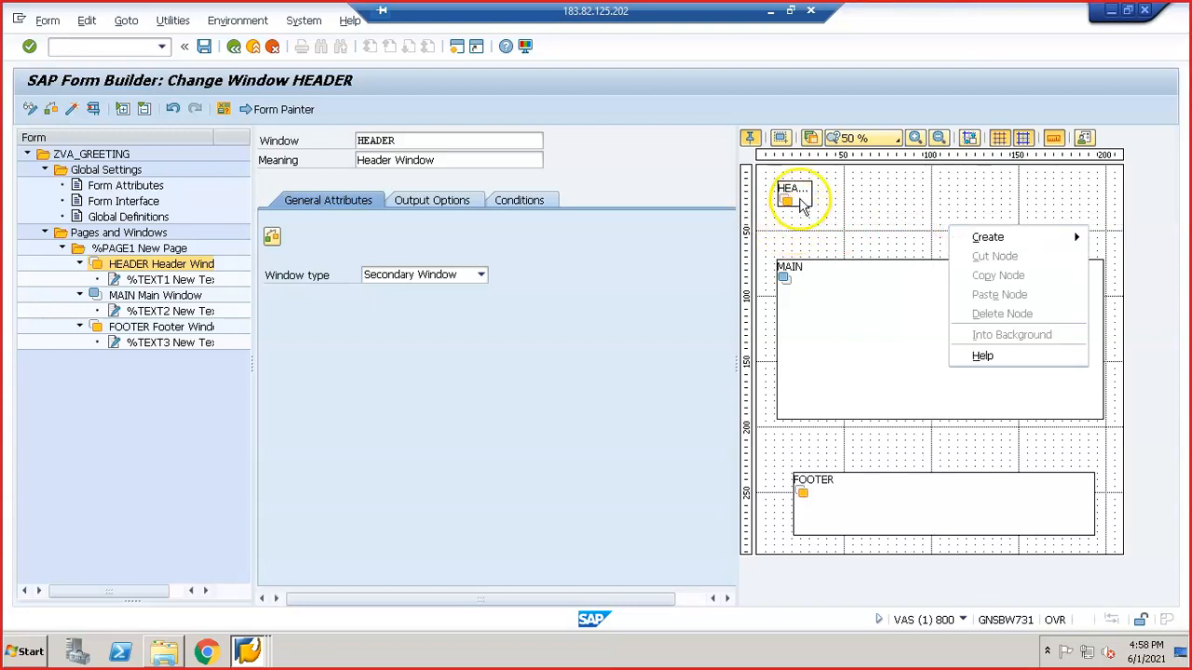
click(799, 200)
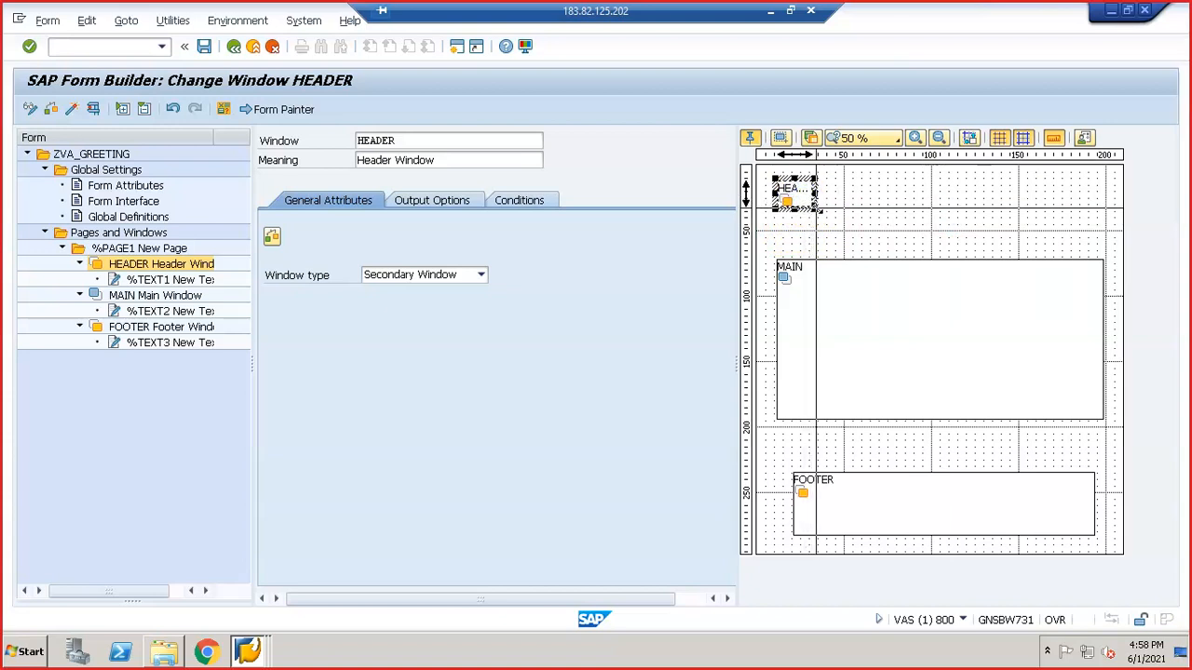
drag(818, 211, 1002, 240)
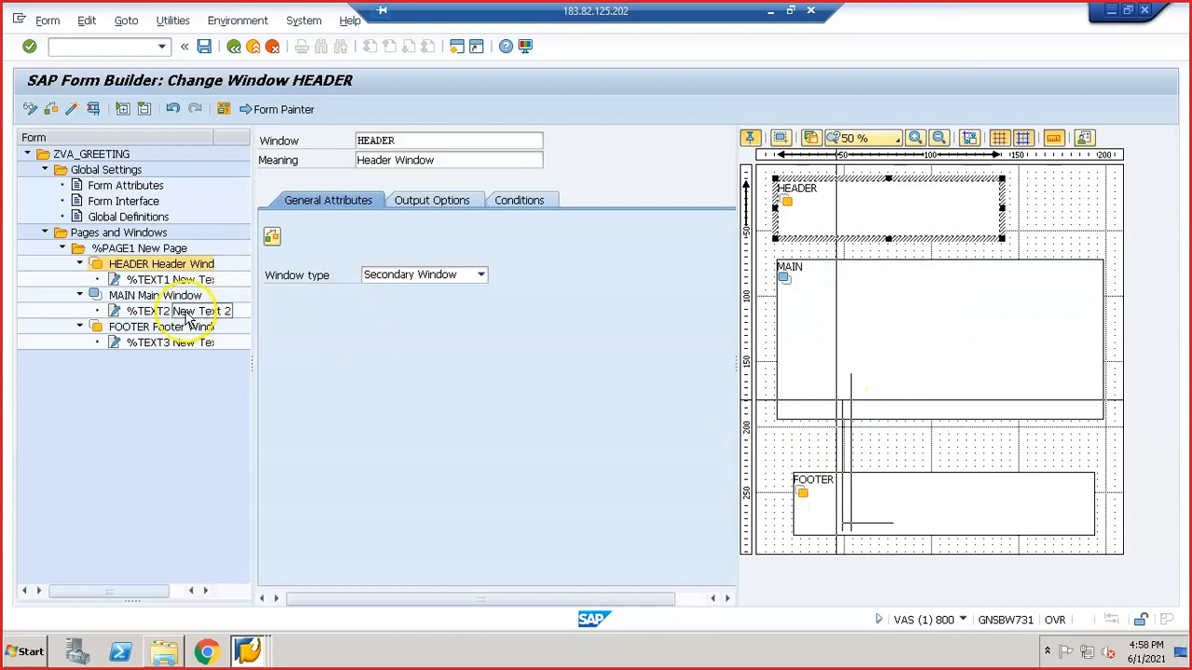
- Create a flow logic loop under the MAIN window
click(158, 296)
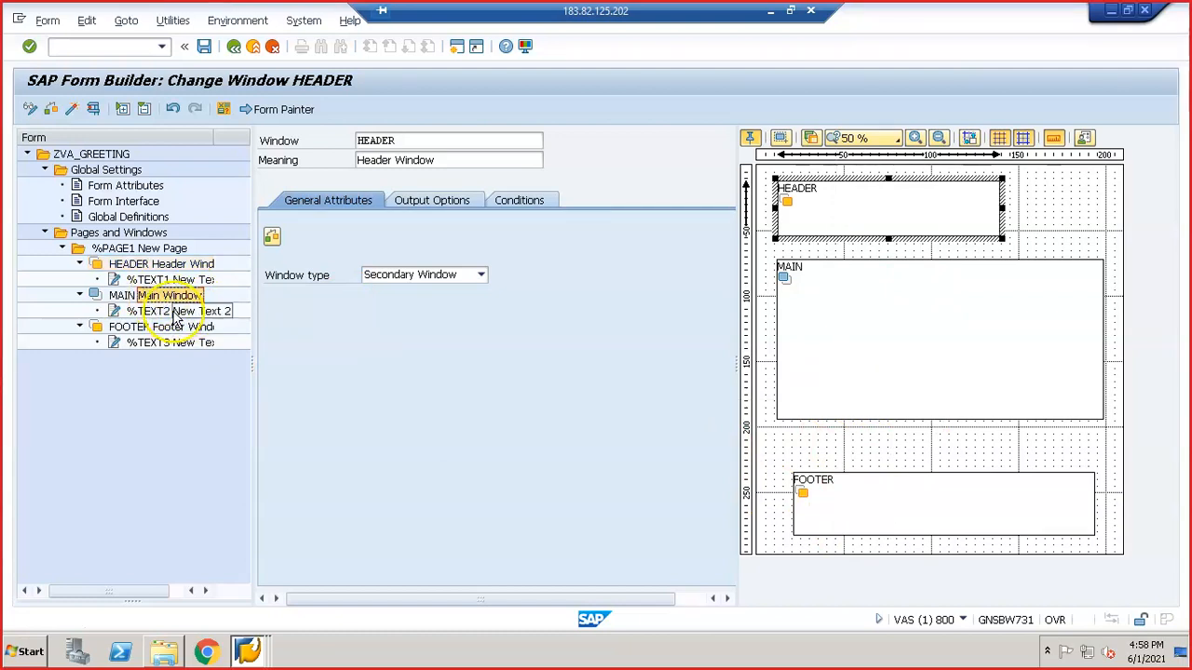
click(173, 300)
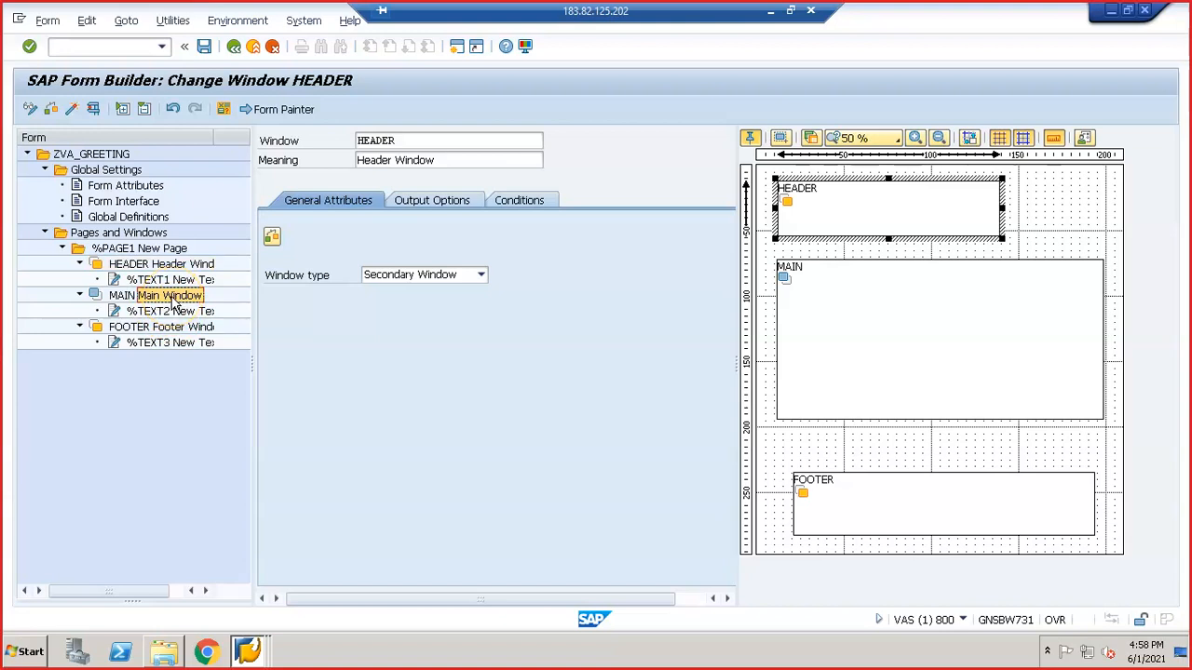
right_click(173, 300)
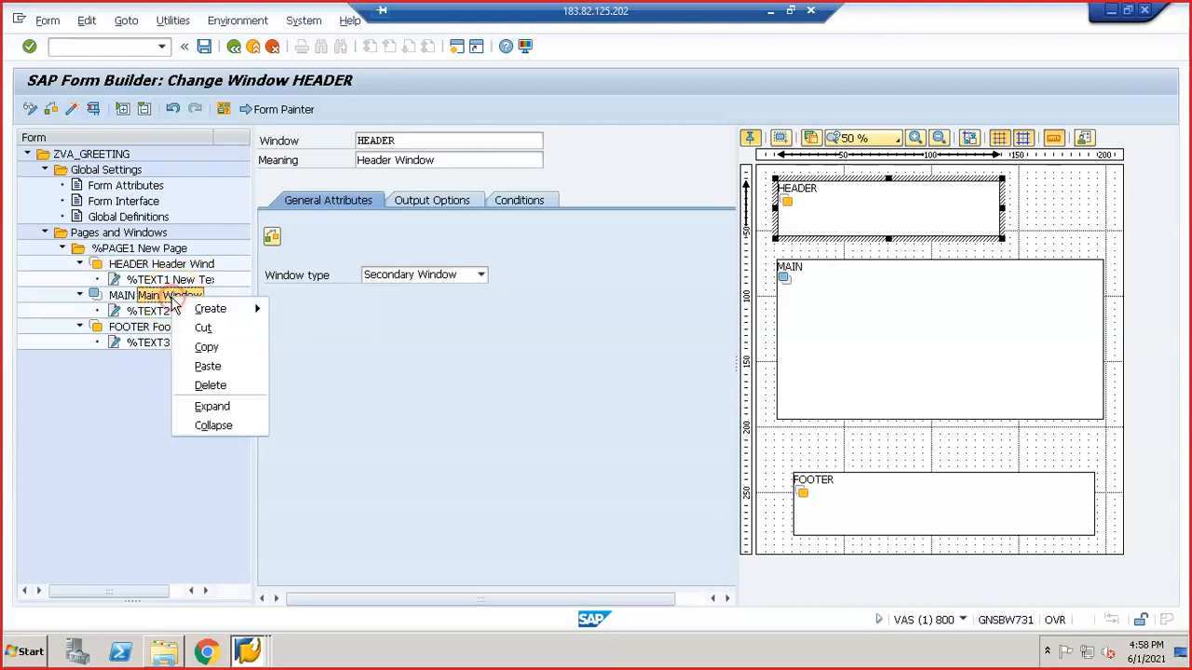
mouse_move(247, 308)
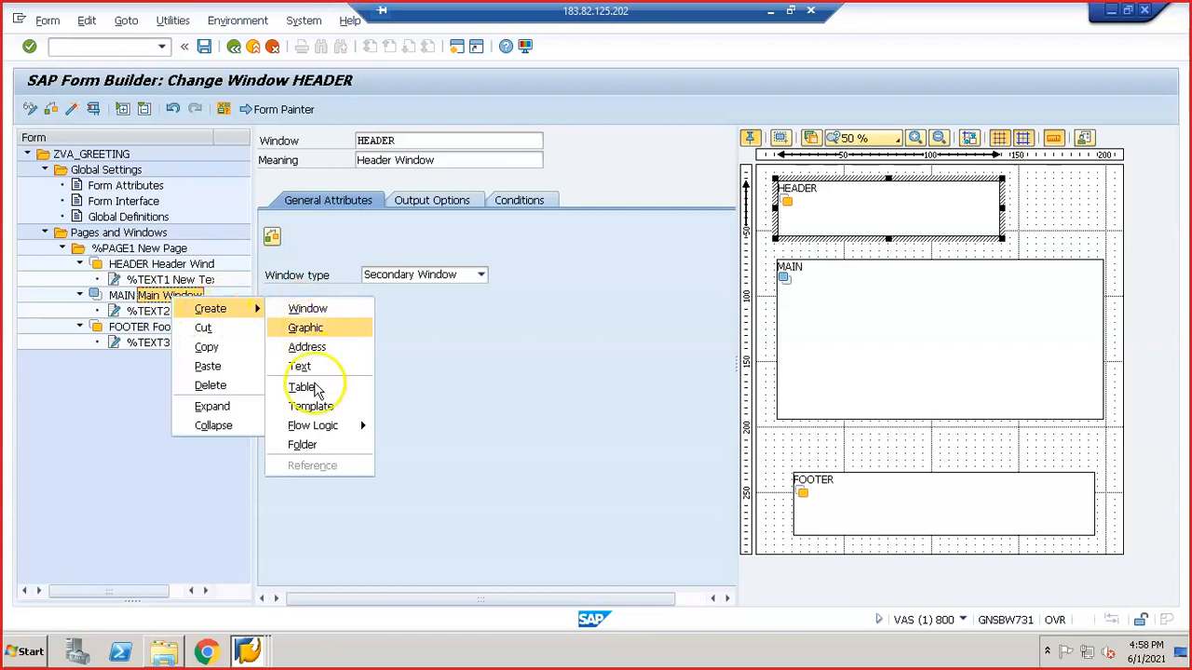
mouse_move(321, 425)
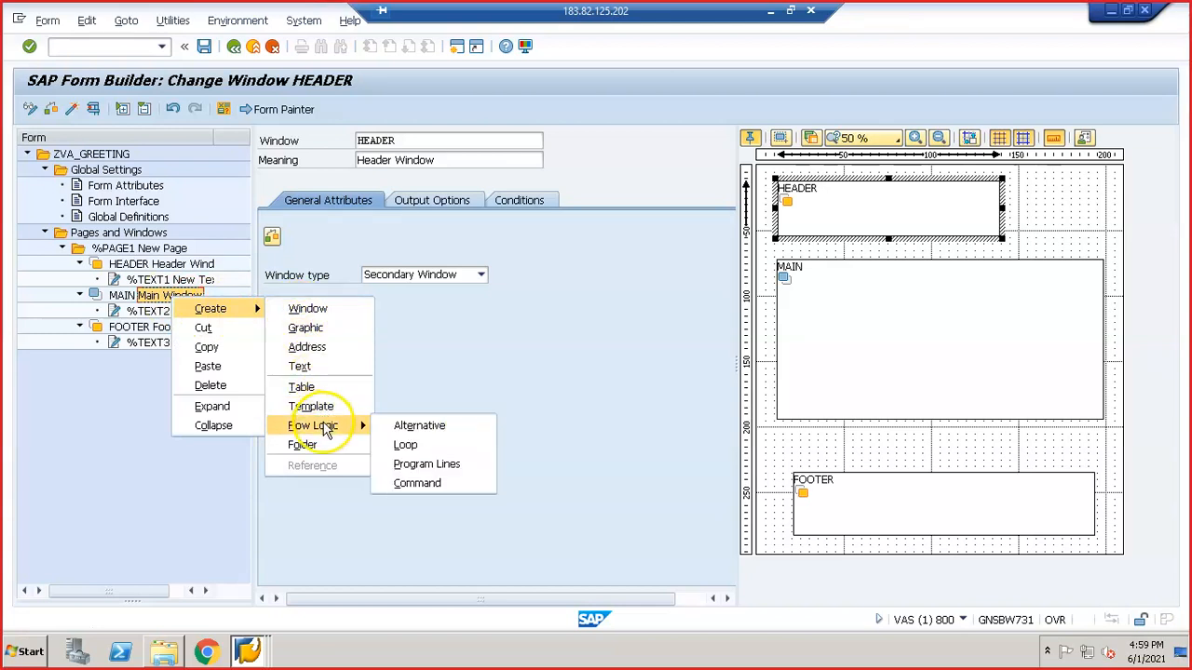
click(409, 446)
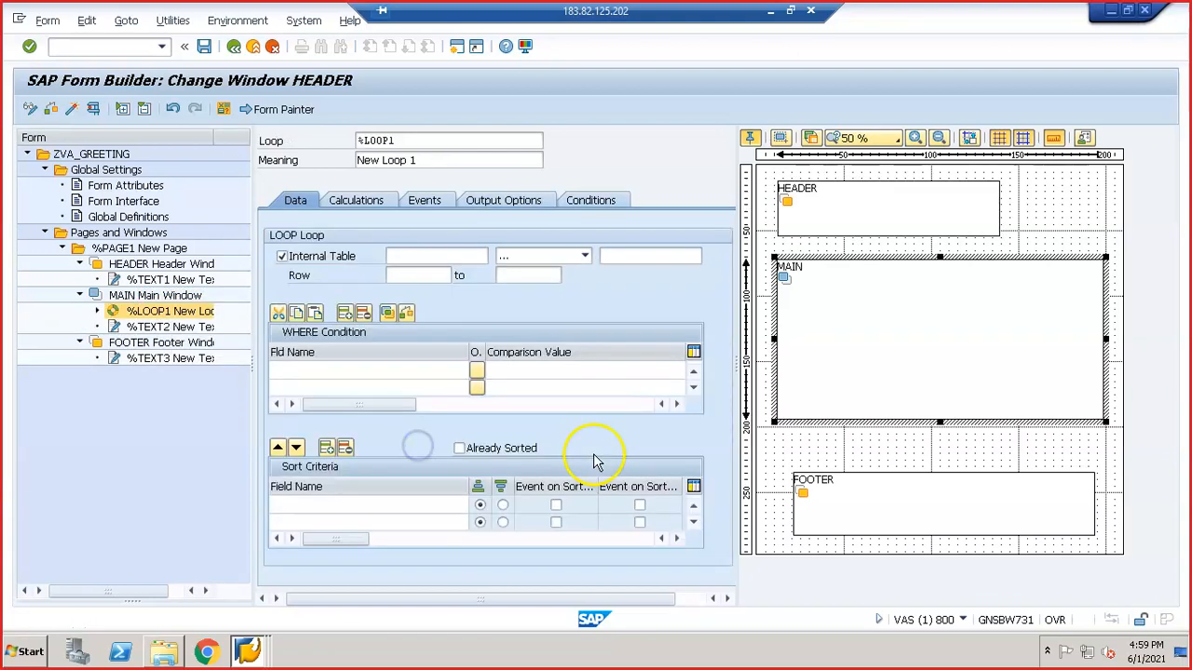
- Set the loop to read internal table IT_KNA1 INTO work area WA_KNA1
click(423, 258)
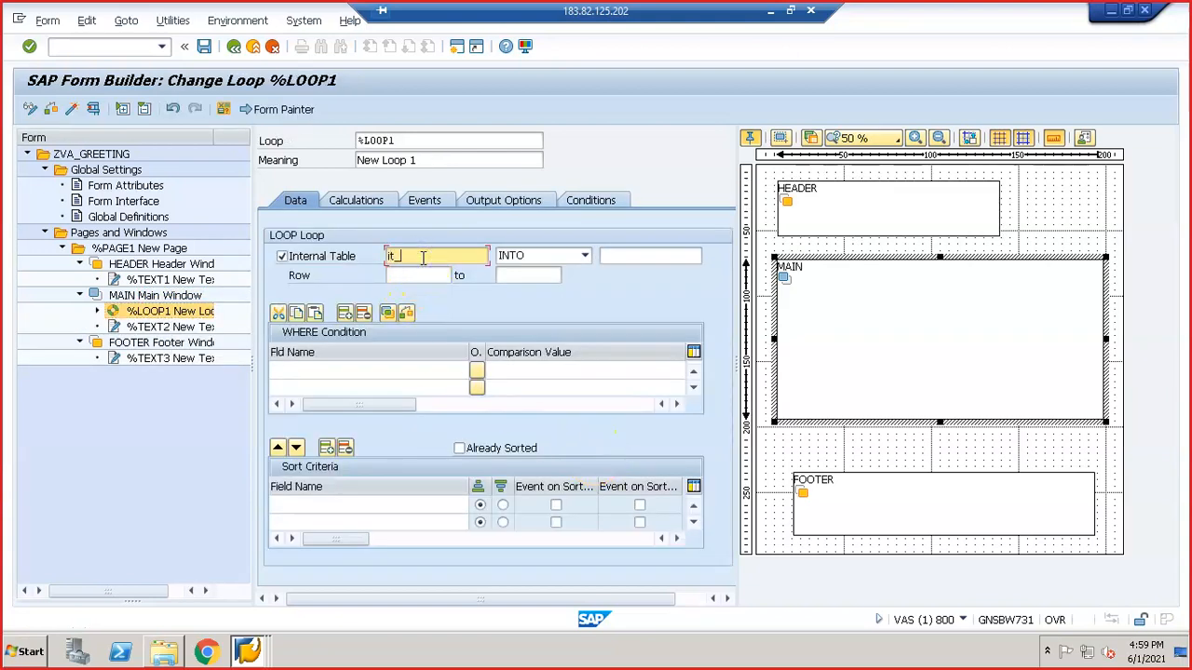
text(it_kna1)
key(Tab)
key(Tab)
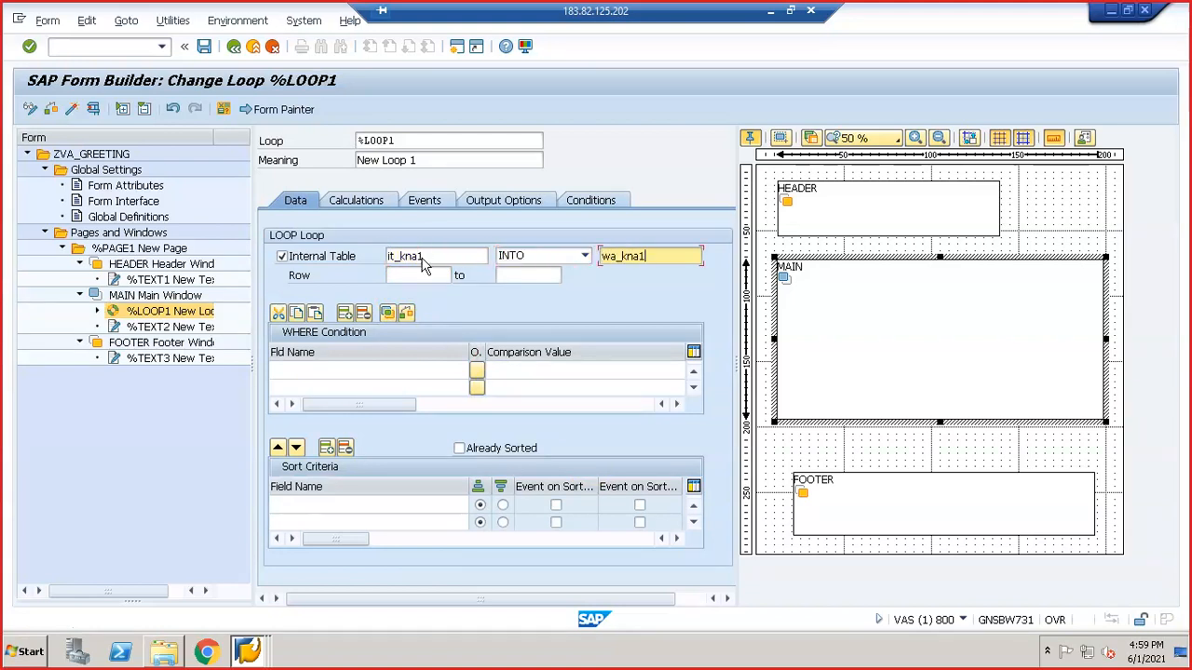
key(Return)
click(402, 369)
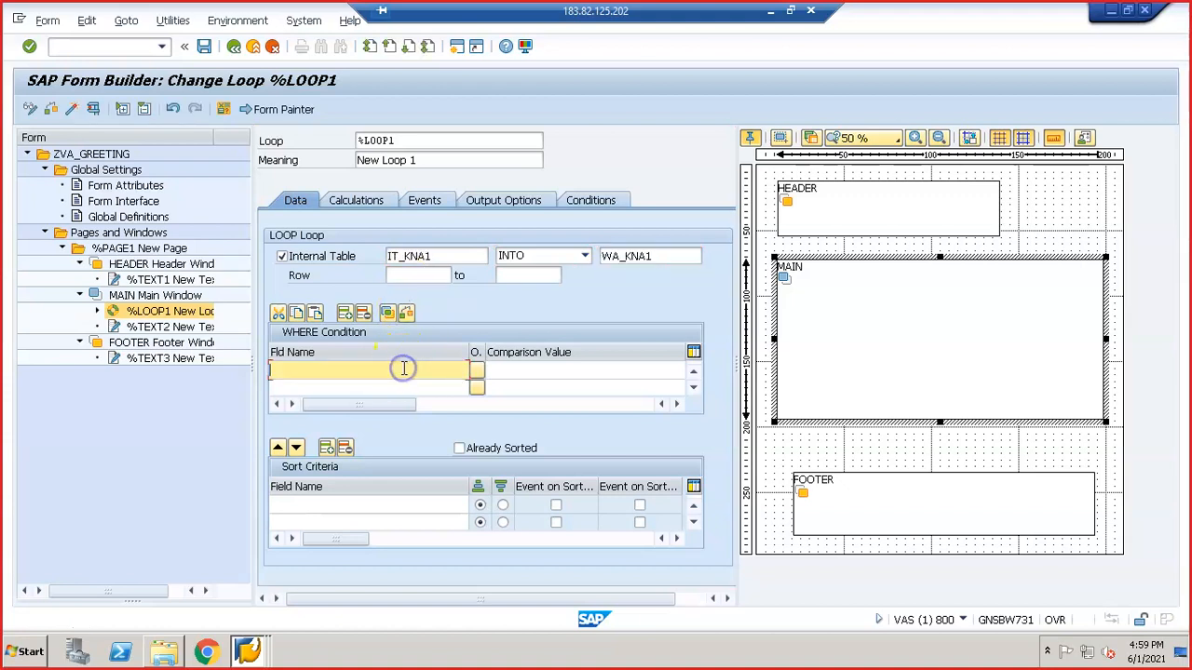
key(Down)
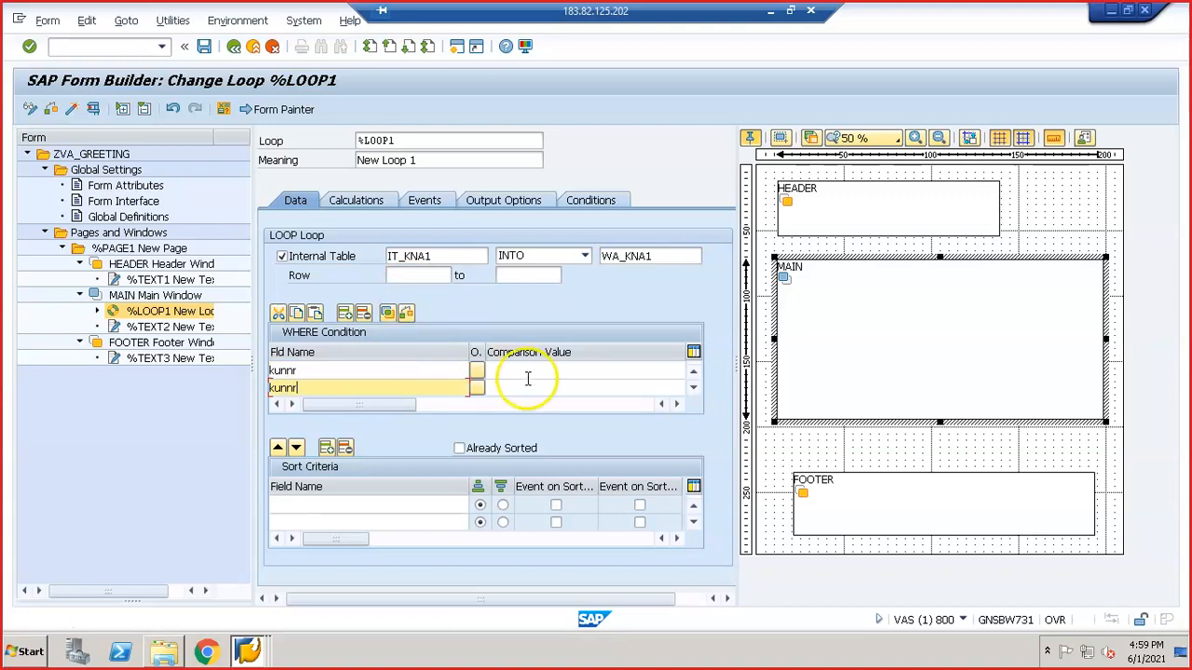
click(415, 370)
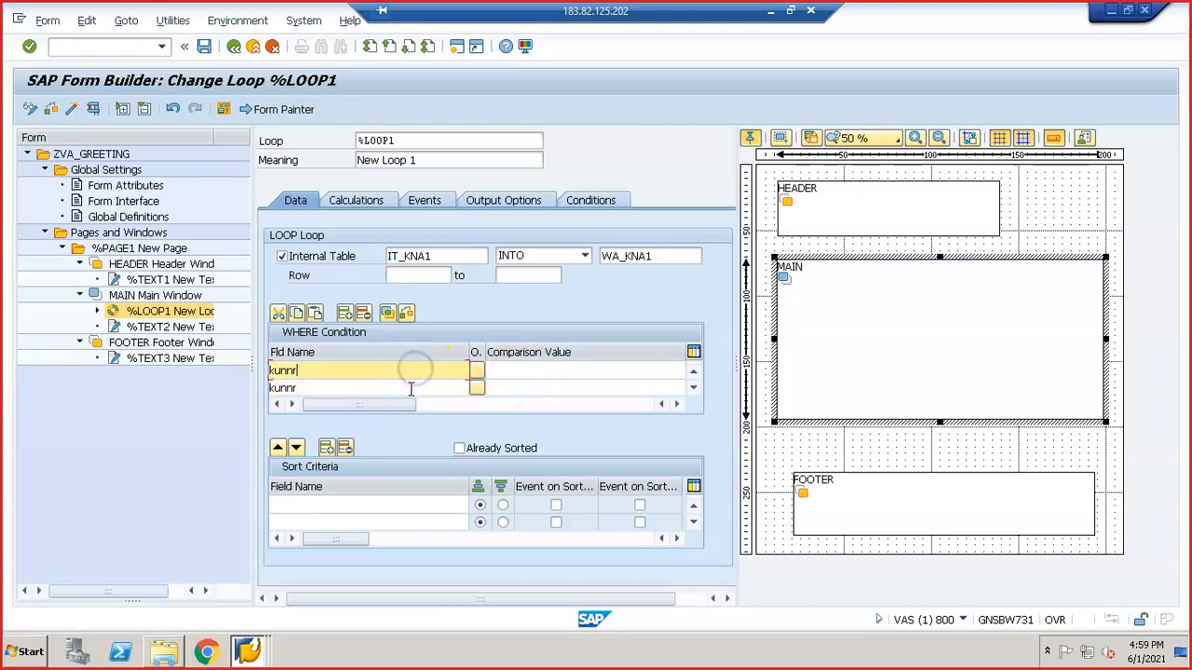
click(411, 389)
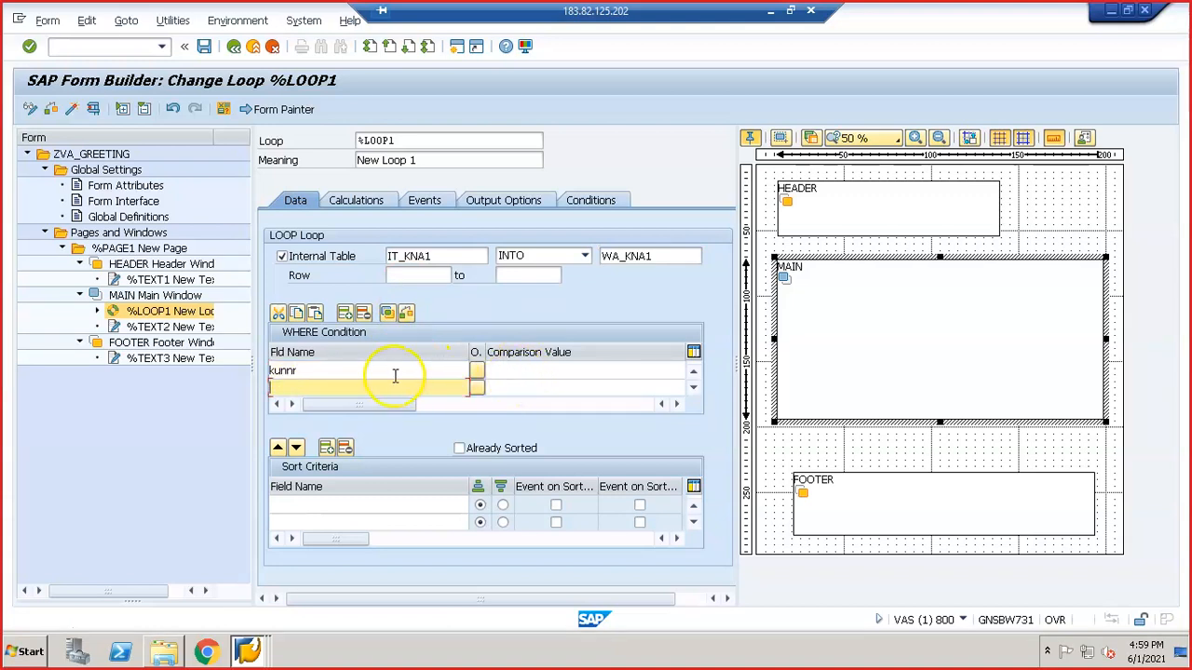
click(392, 372)
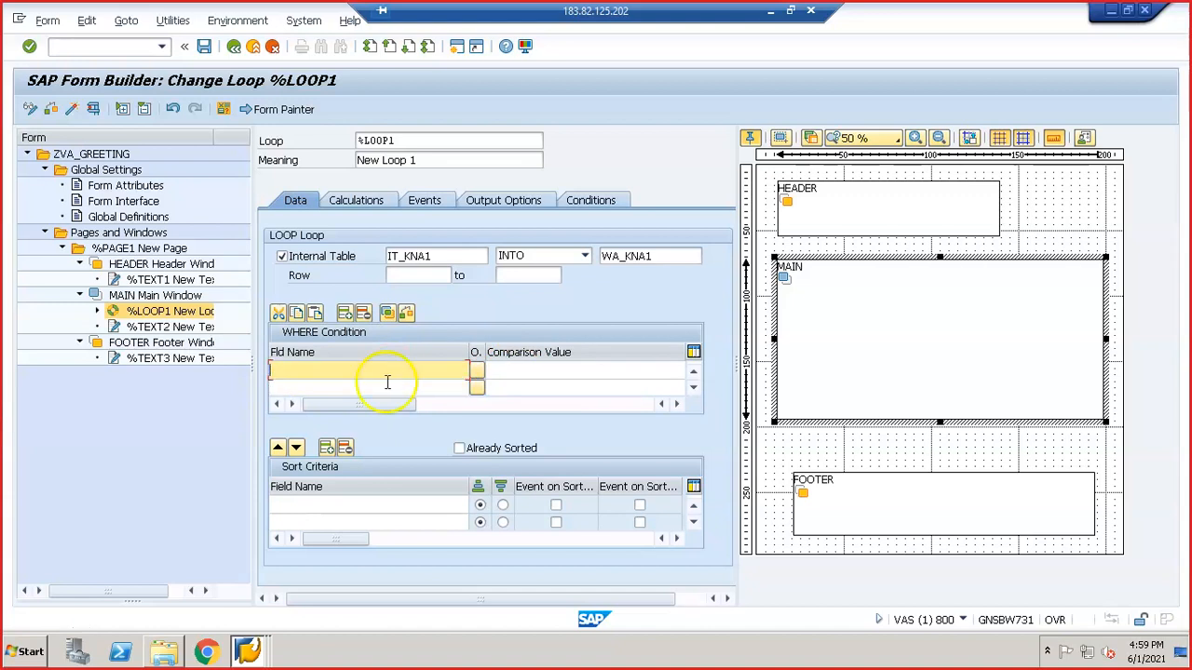
- Enter KUNNR as the field name in the first two sort criteria rows of the loop
click(379, 503)
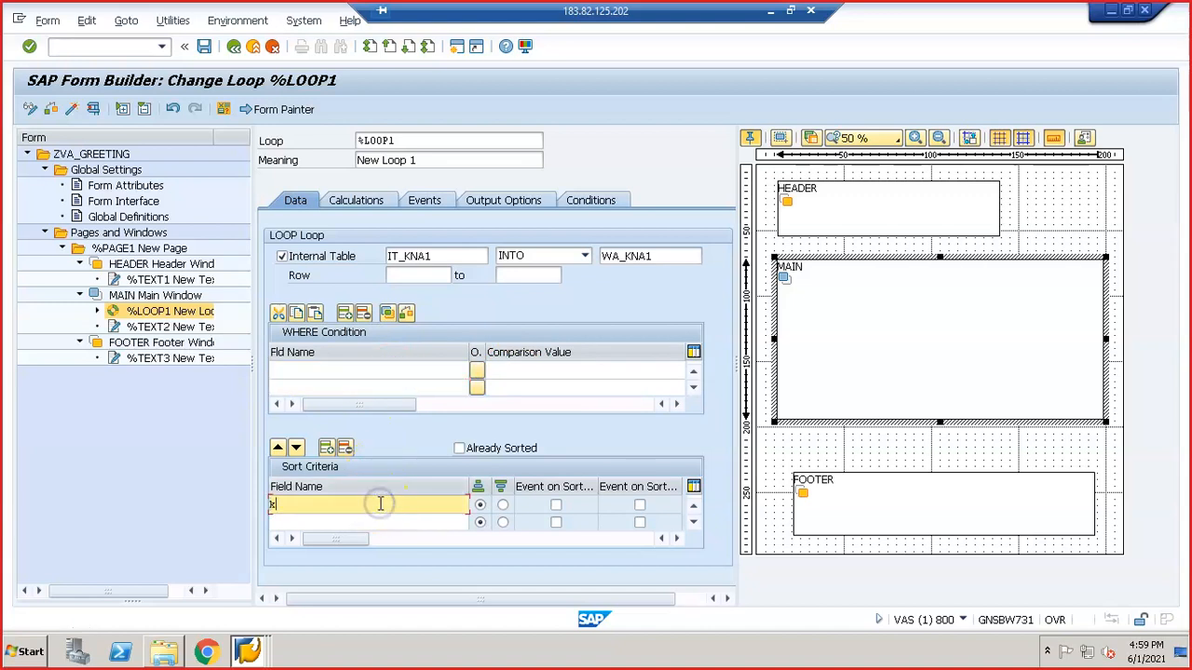
text(kunnr)
key(Down)
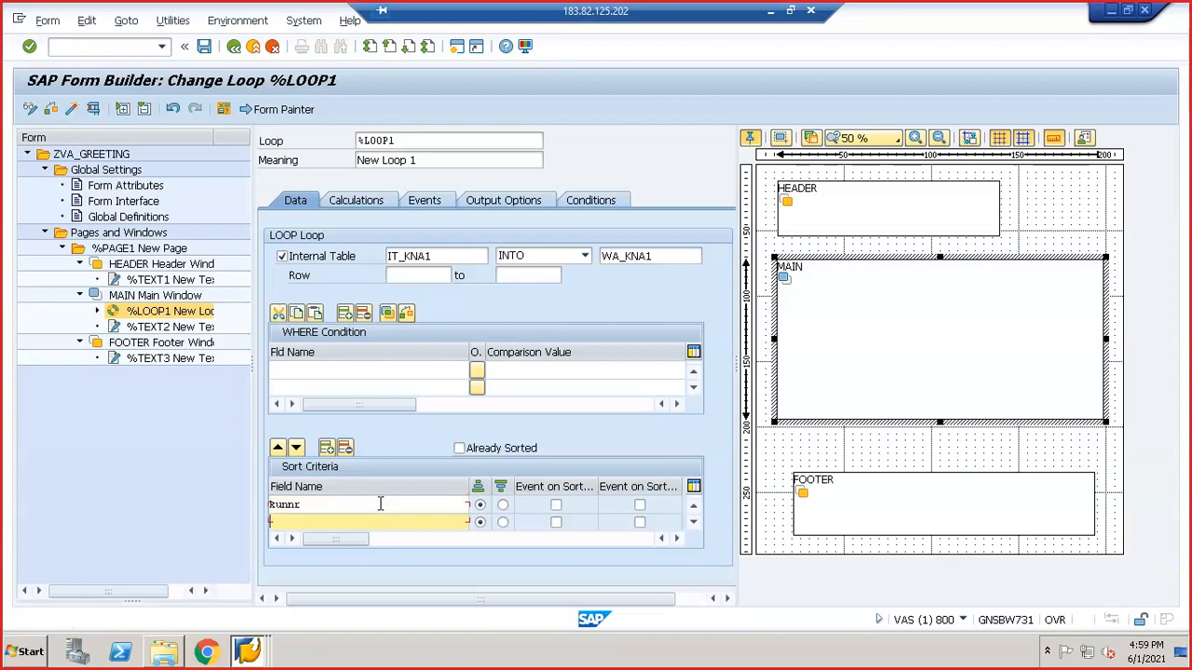
- Enable the first sort event for the first KUNNR row and the second sort event for the second row, then save the form
click(556, 506)
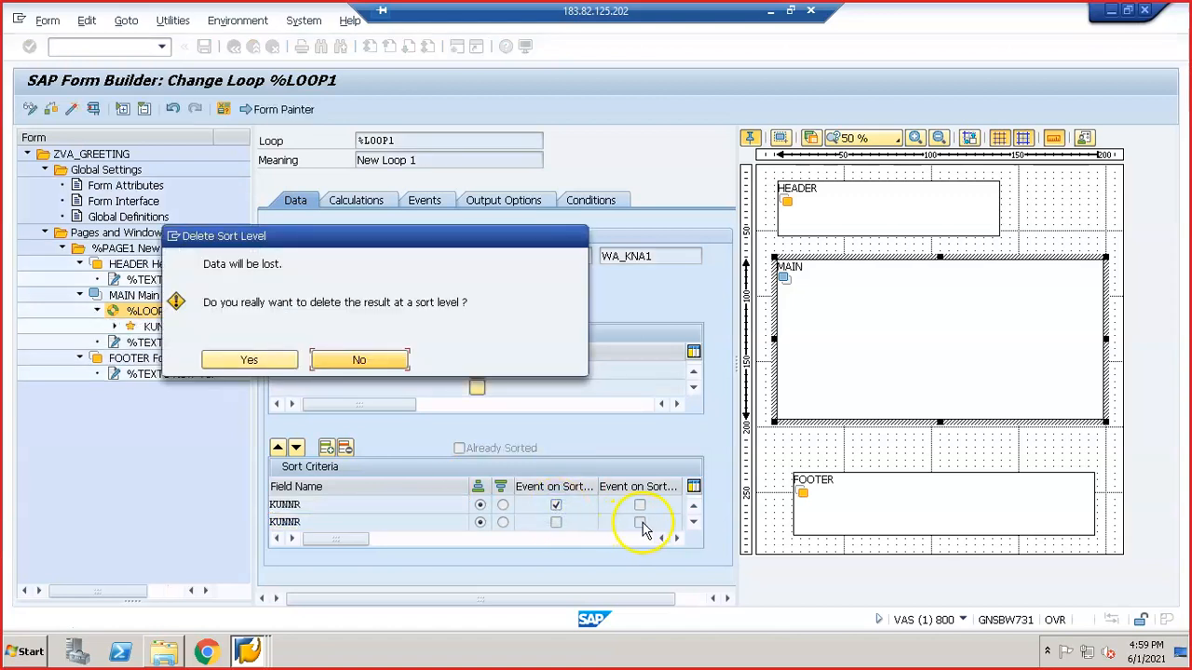
click(244, 361)
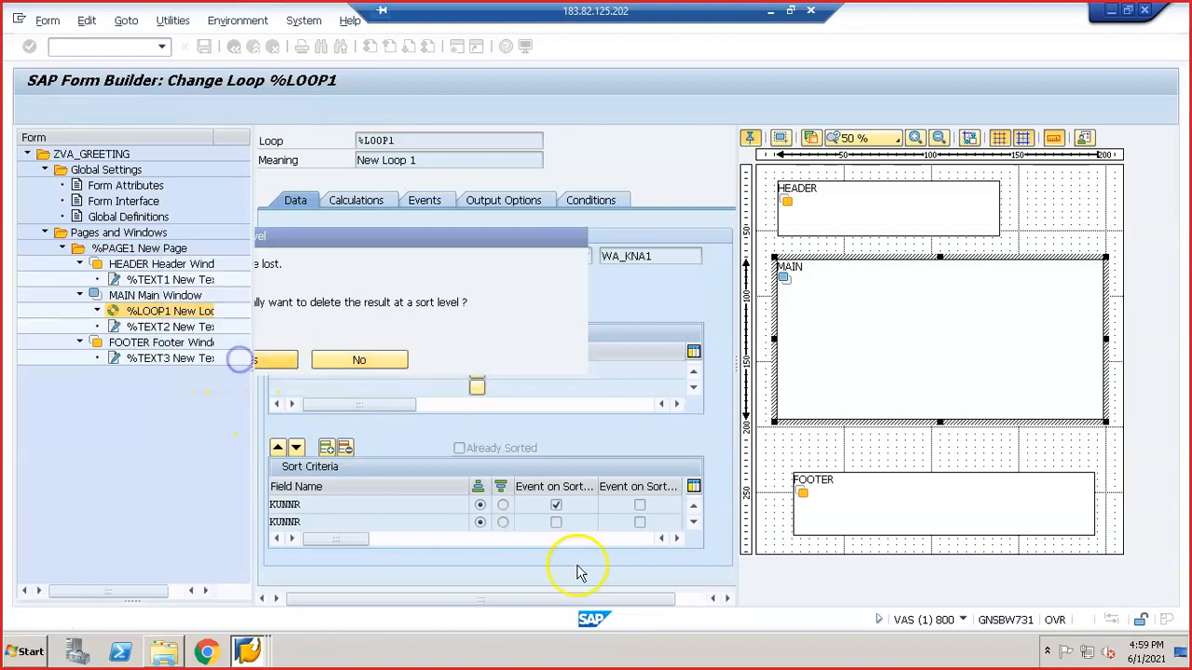
click(640, 523)
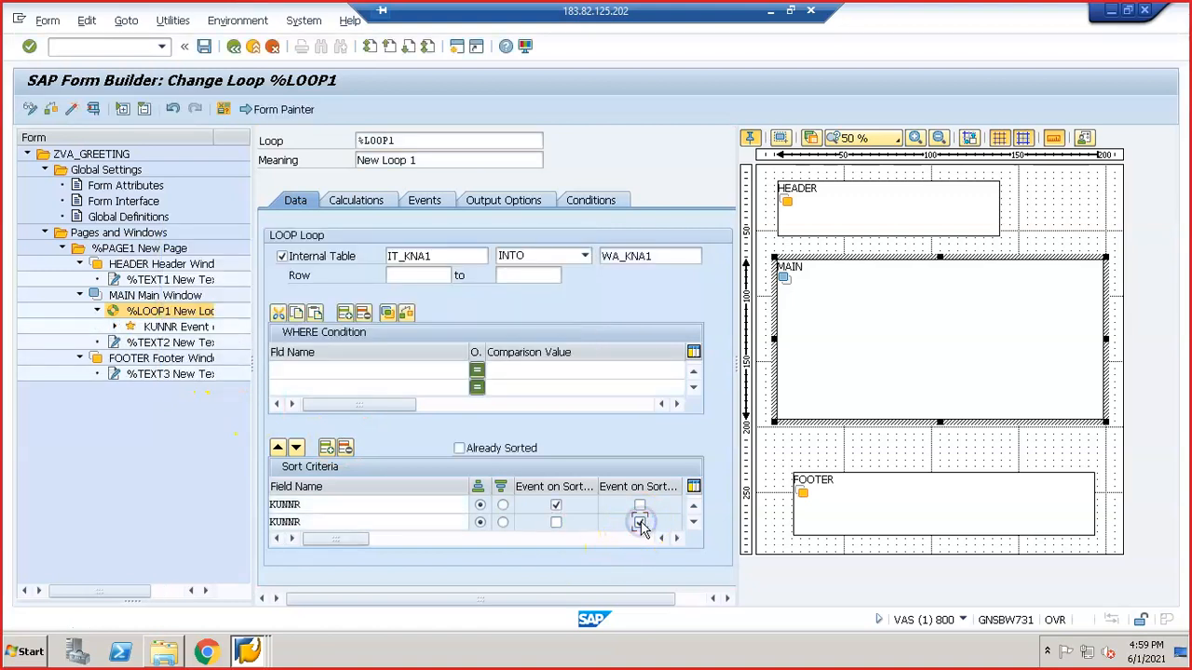
click(203, 48)
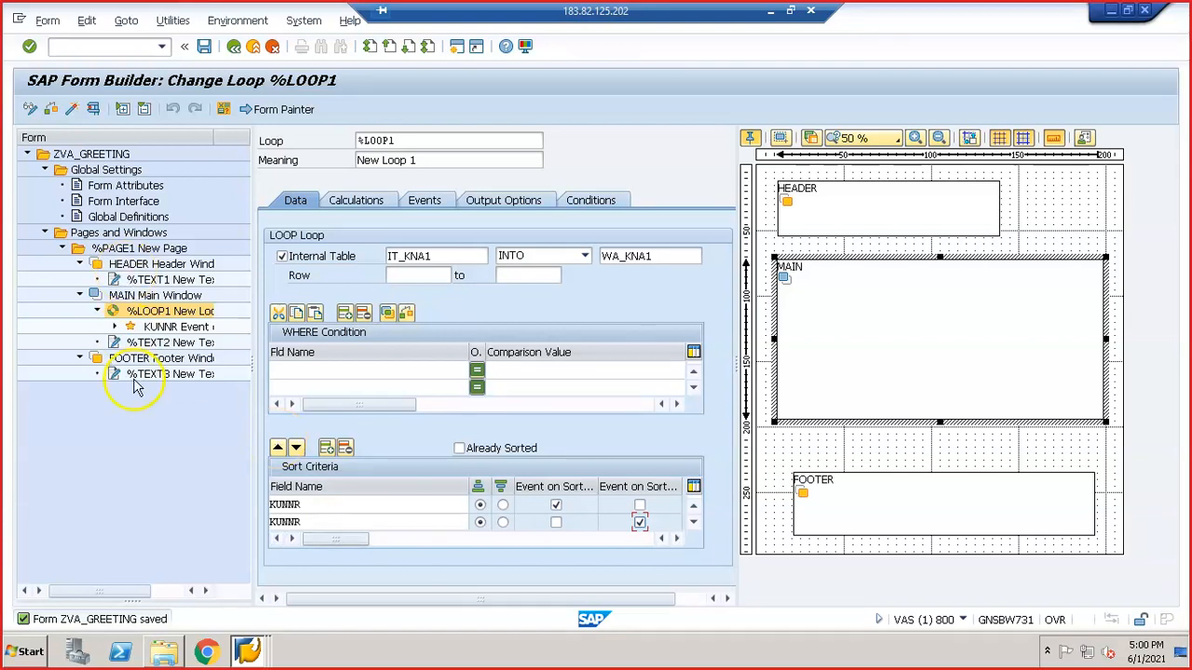
- Move the text element %TEXT2 under the node %LOOP1
click(174, 328)
click(160, 343)
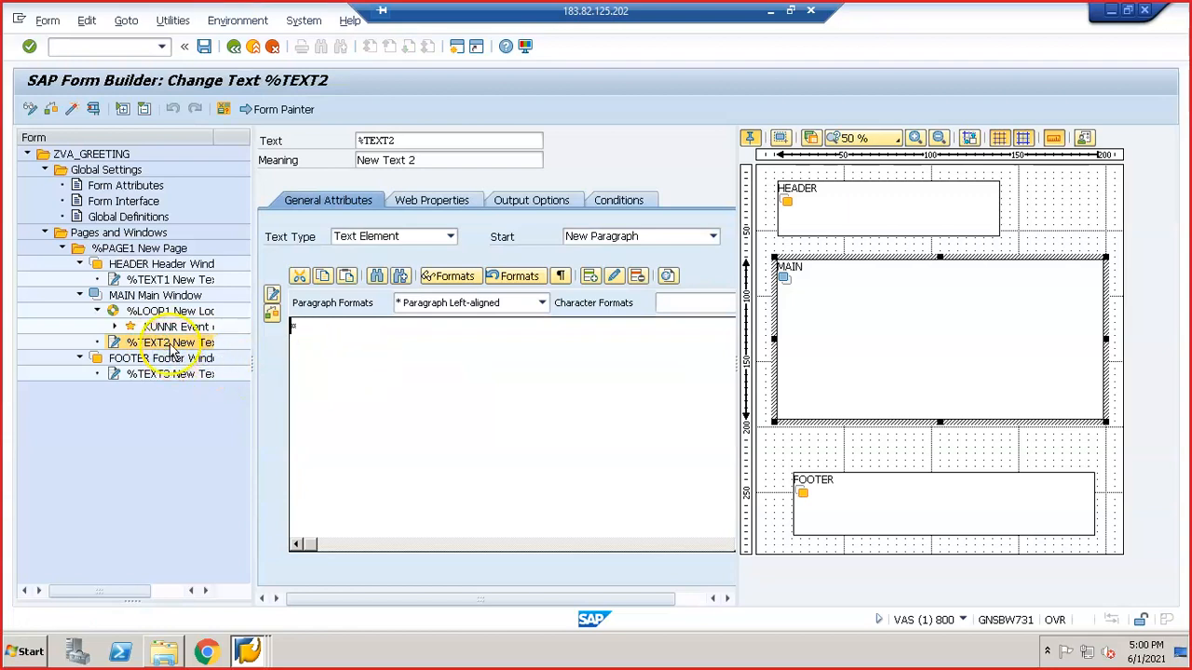
drag(173, 350, 199, 317)
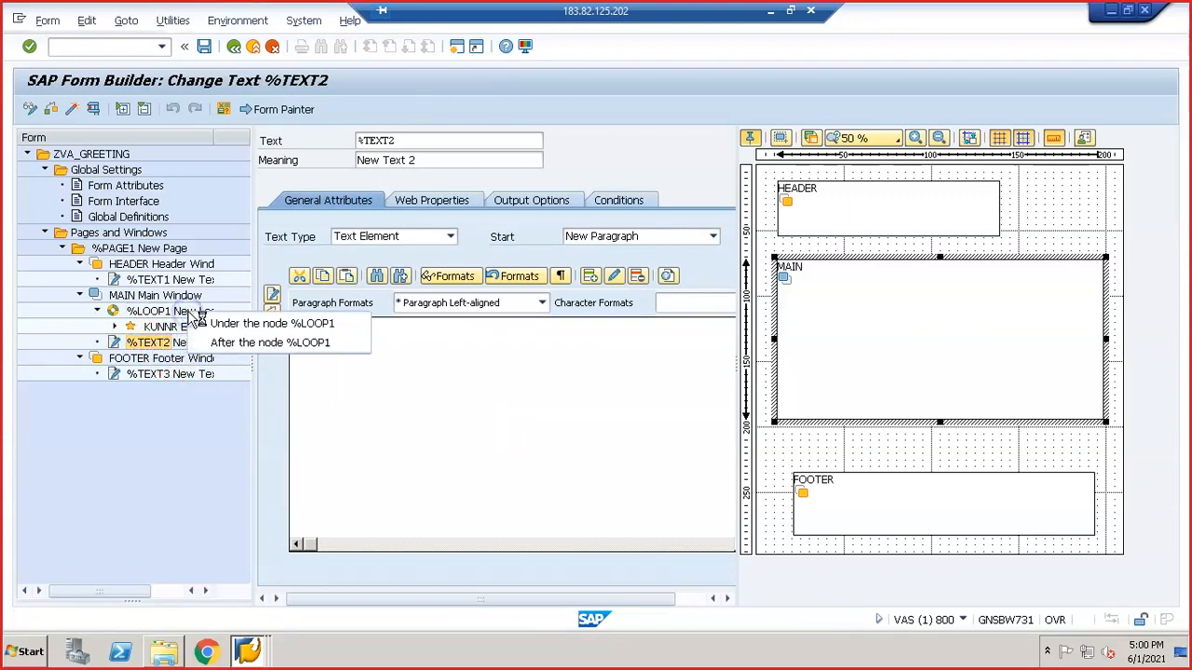
click(280, 324)
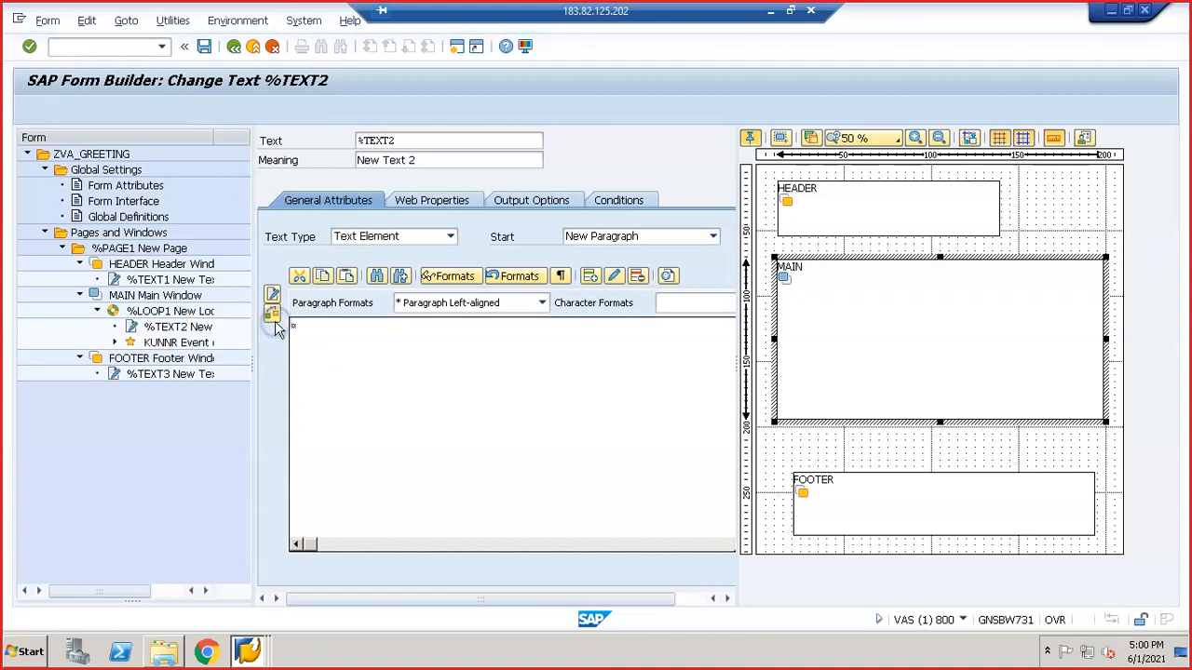
- In the full text editor of %TEXT2, write the lines "To", "&wa_kna1-name1&,", "&wa_kna1-ort01&," and "&wa_kna1-land1&."
double_click(197, 330)
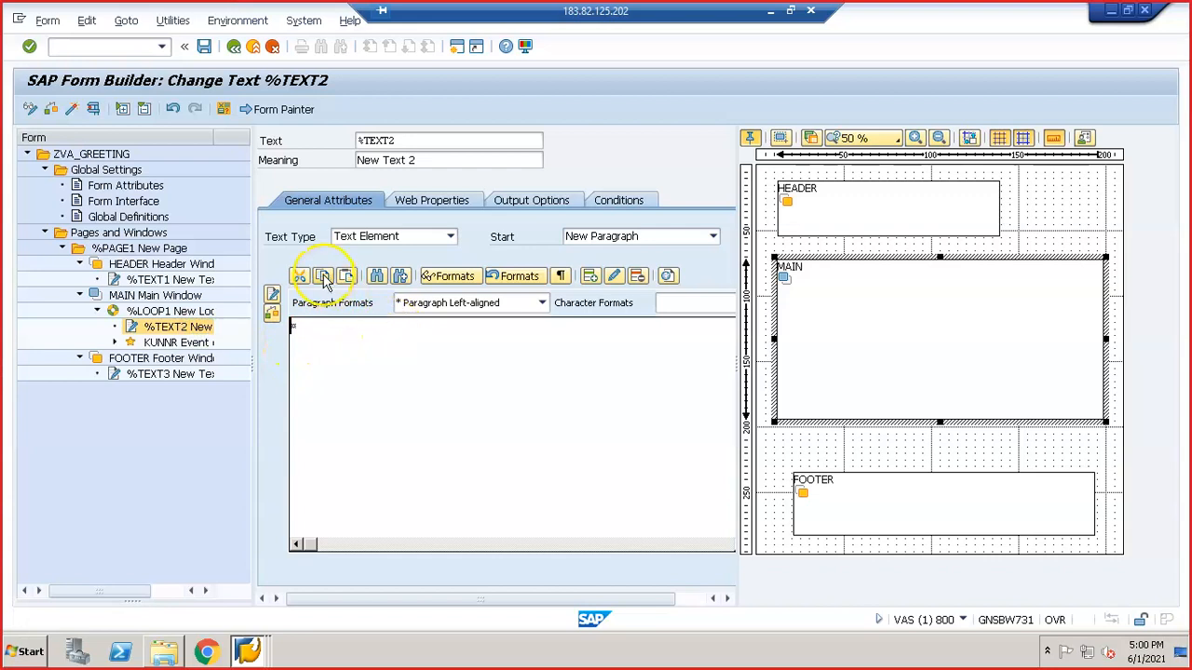
click(273, 296)
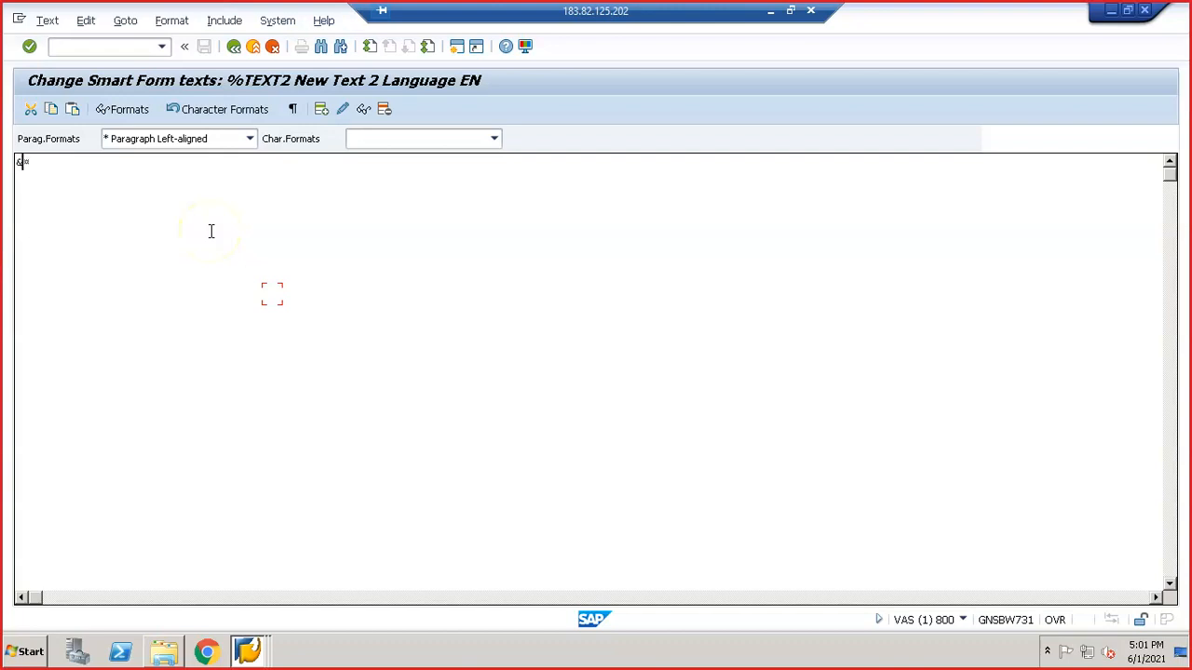
text(&wa_kna1-name1&,)
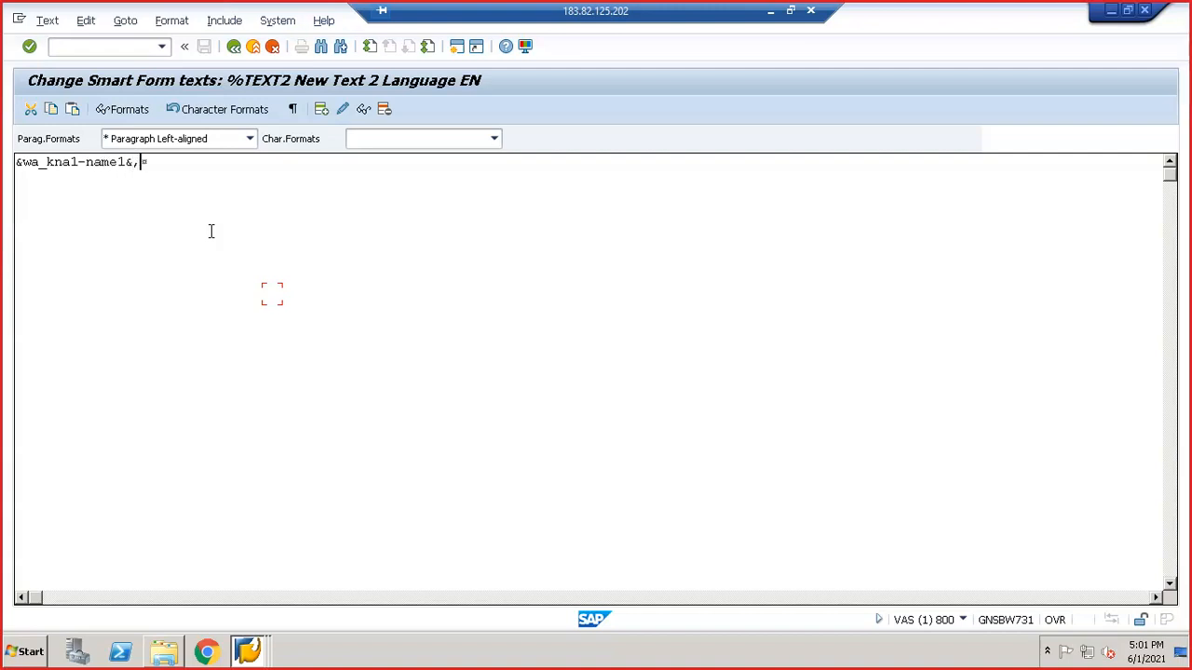
key(Return)
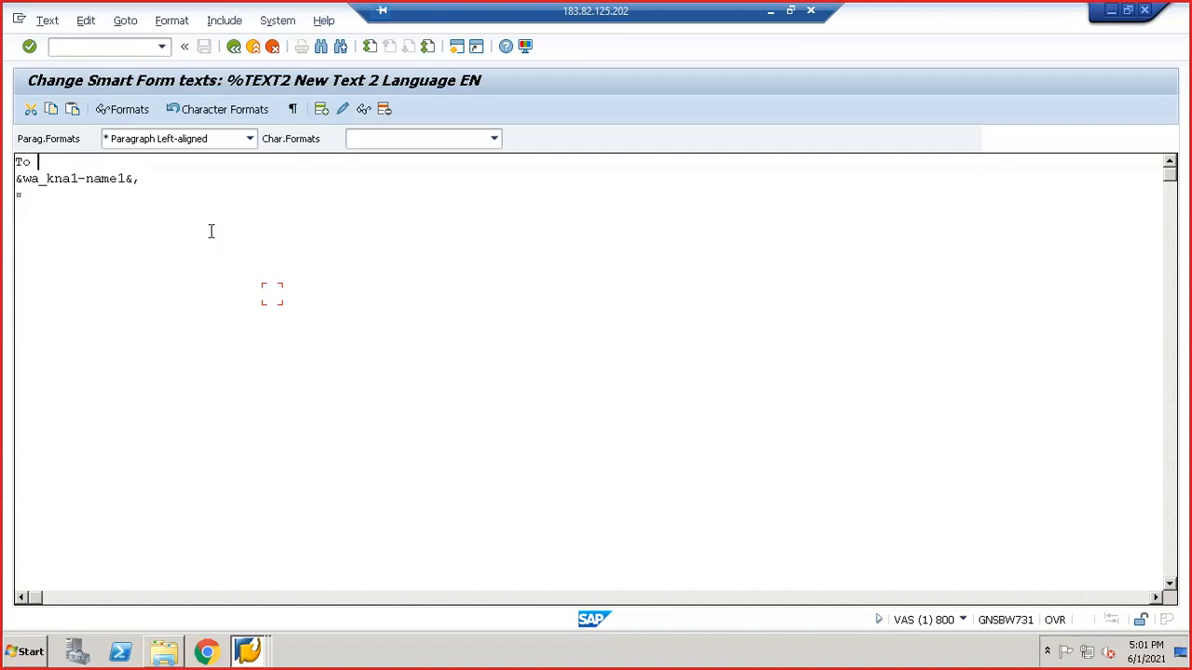
key(Down)
key(Down)
key(Left)
key(Down)
text(&wa_kna1-)
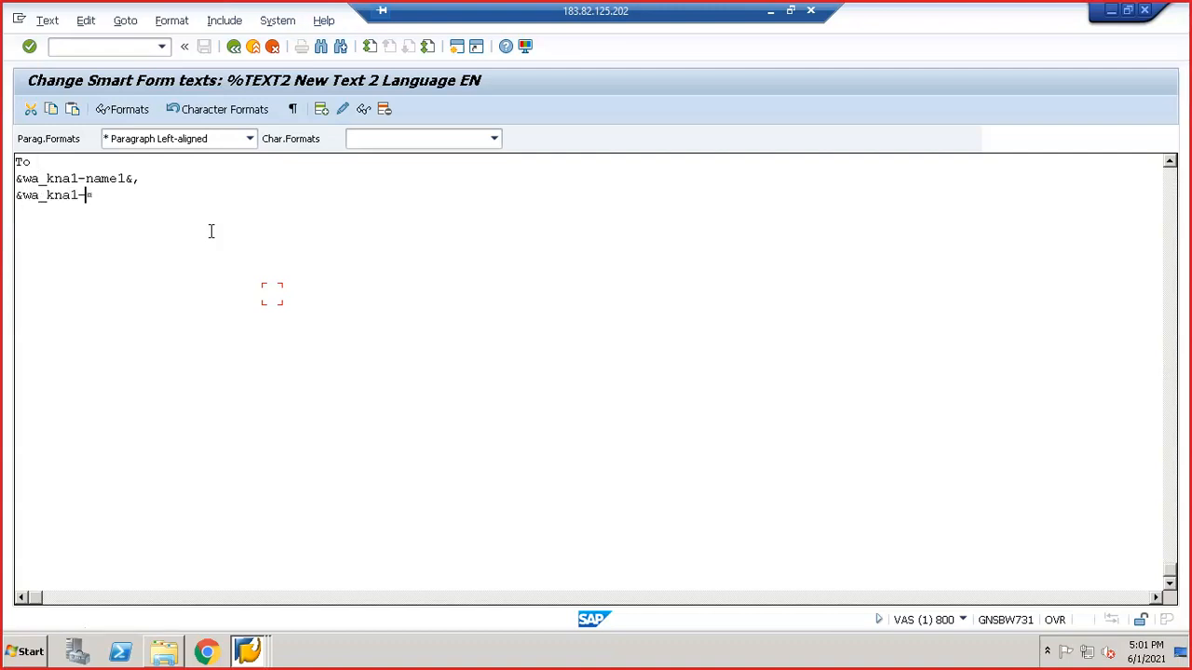
text(ort01)
text(_kn)
text(a1-land1&.)
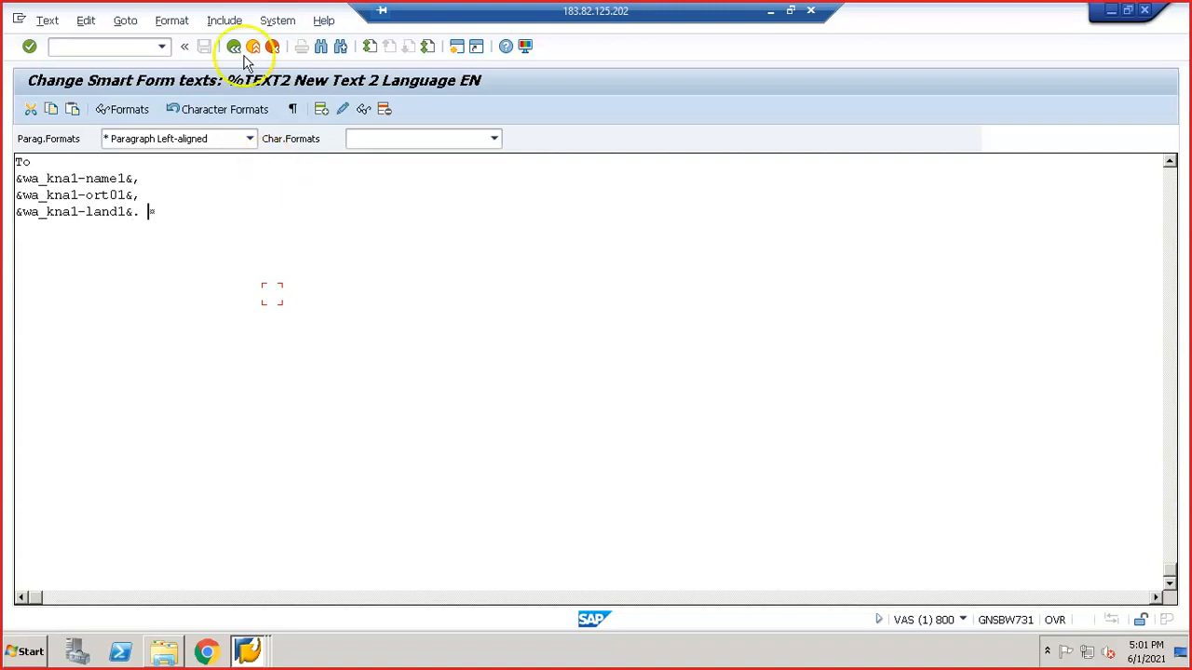
- Add "Dear &wa_kna1-name1& ," and an indented "Wish you a Happy Quarantine" below the address, and return to the form
key(Return)
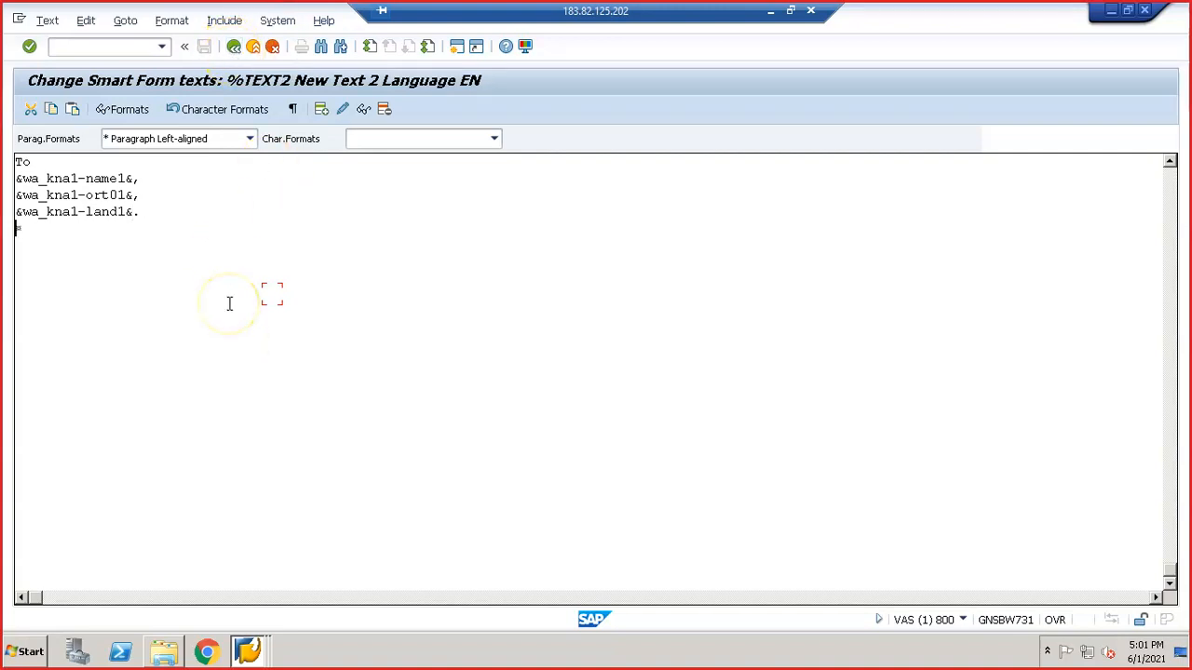
text(Dear &wa_kna1-name1& ,)
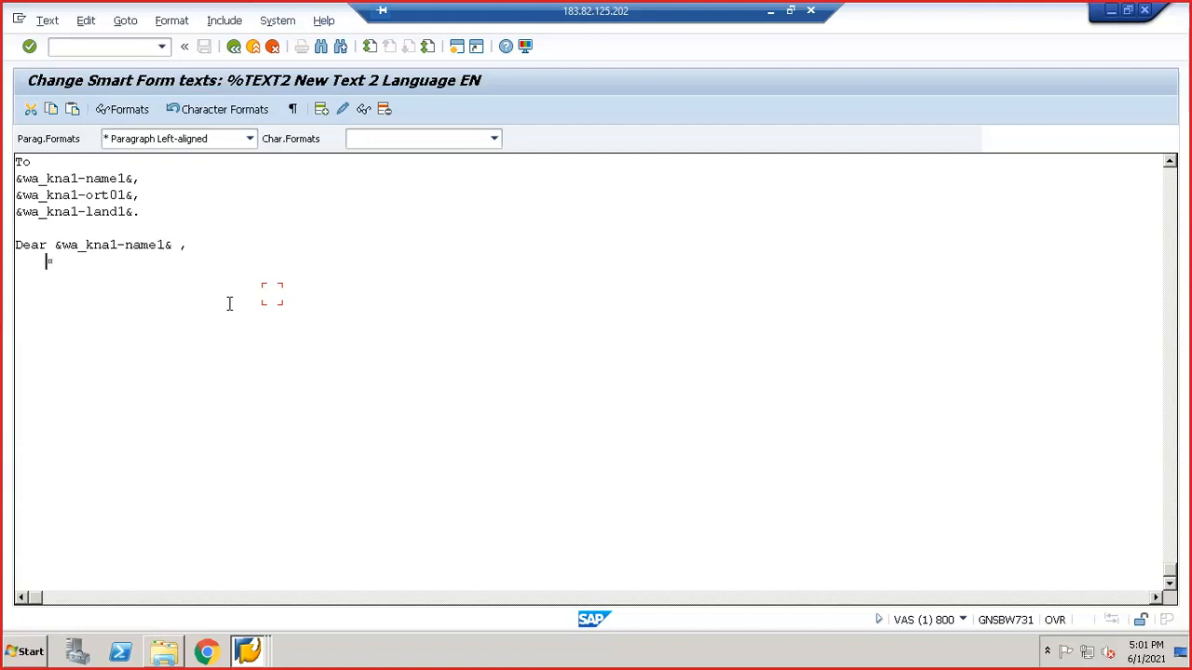
key(Tab)
text(Wish you a Happy Quarant)
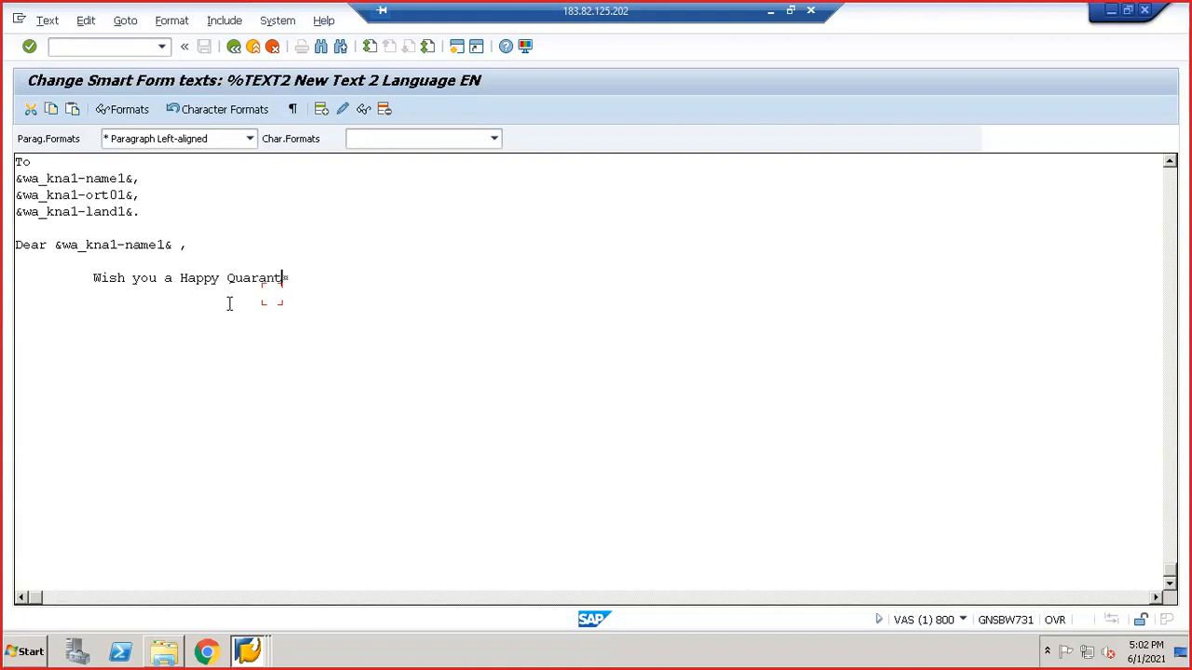
text(ine)
click(234, 46)
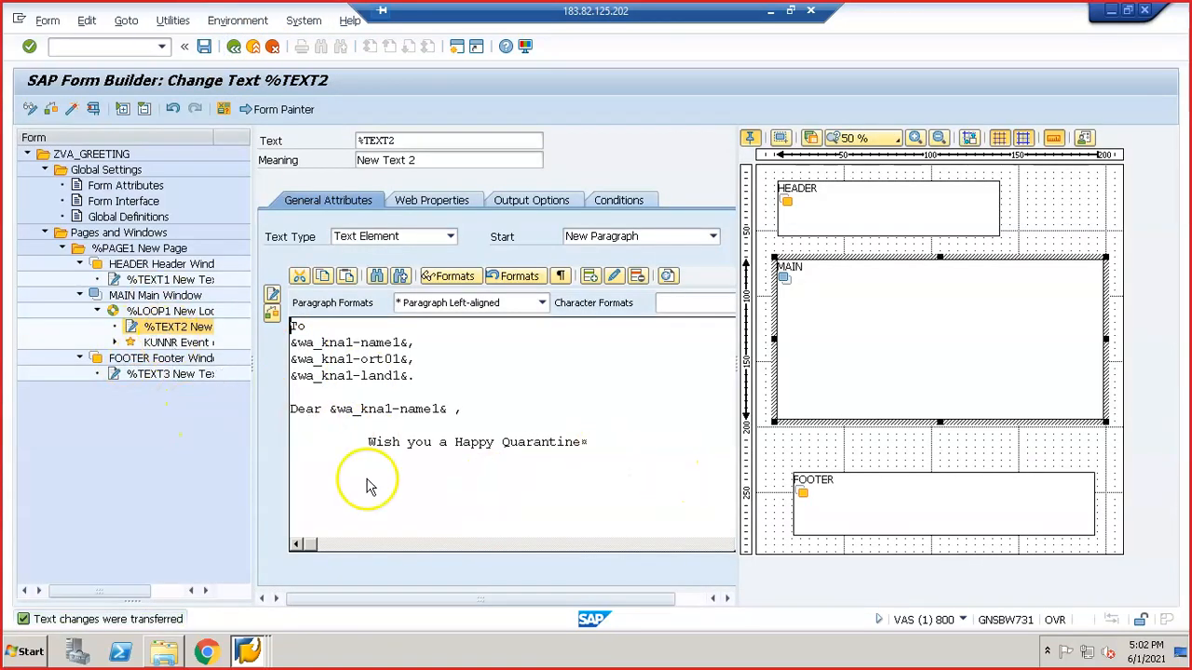
- Append the closing lines "From" and "Airtel INDIA" below the greeting, separated by blank lines
click(607, 441)
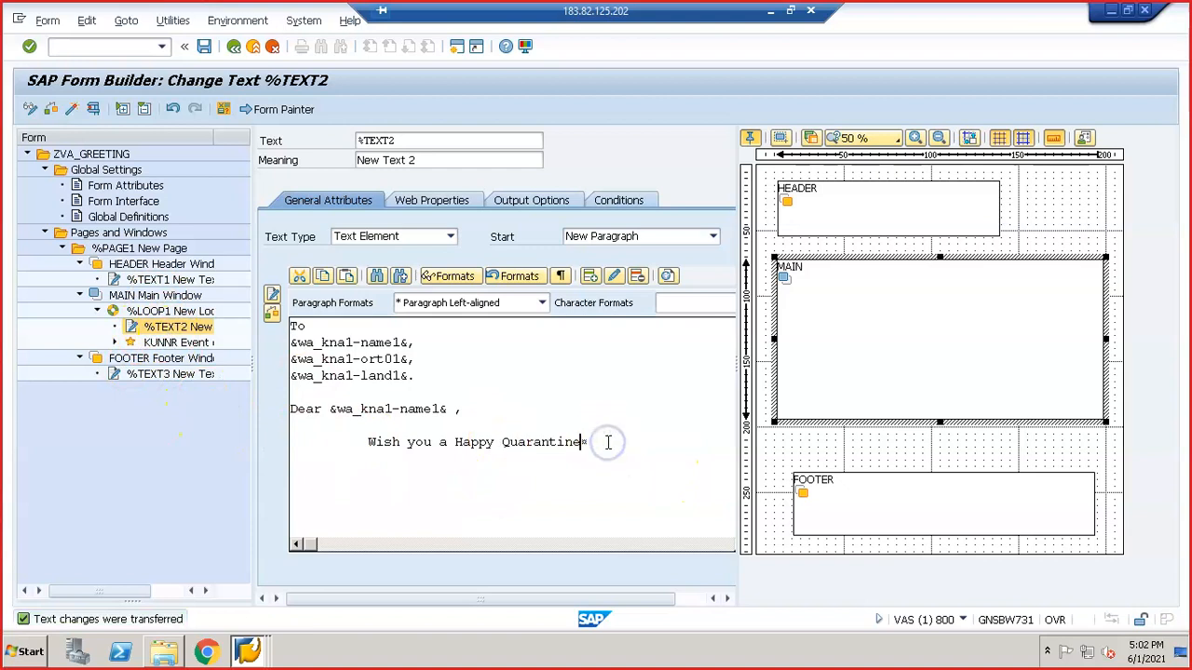
text(From )
text(Airtel )
text(INDIA)
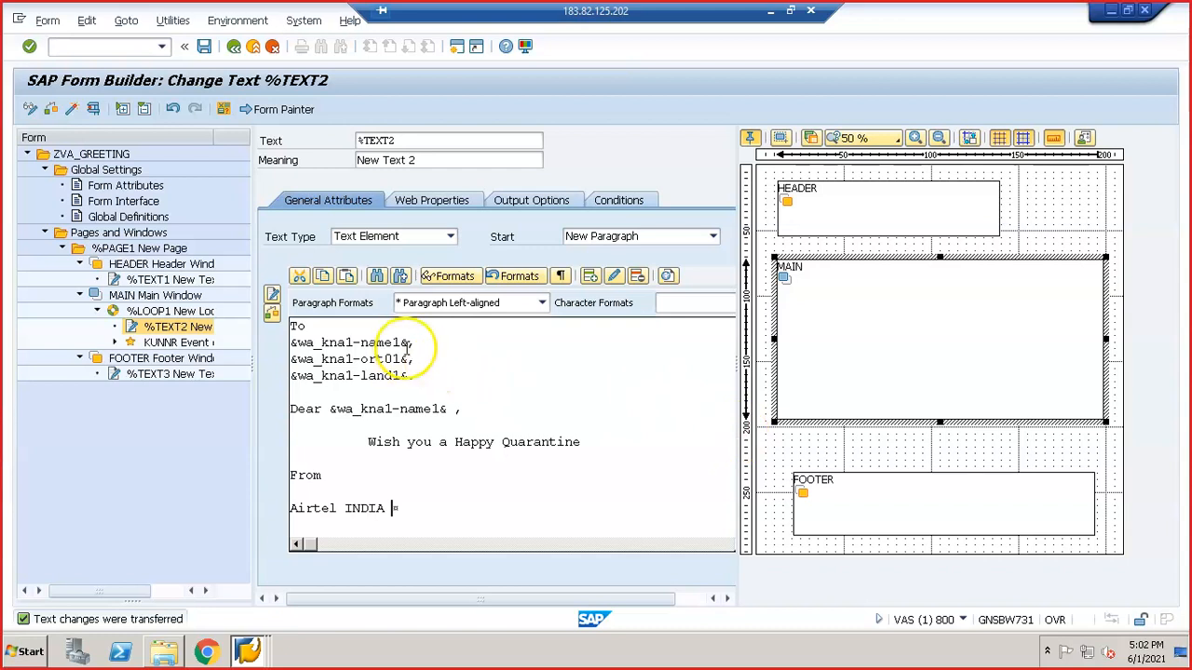
- Show the form's field list and insert the KUNNR field of WA_KNA1 on the blank line above "Dear"
click(224, 109)
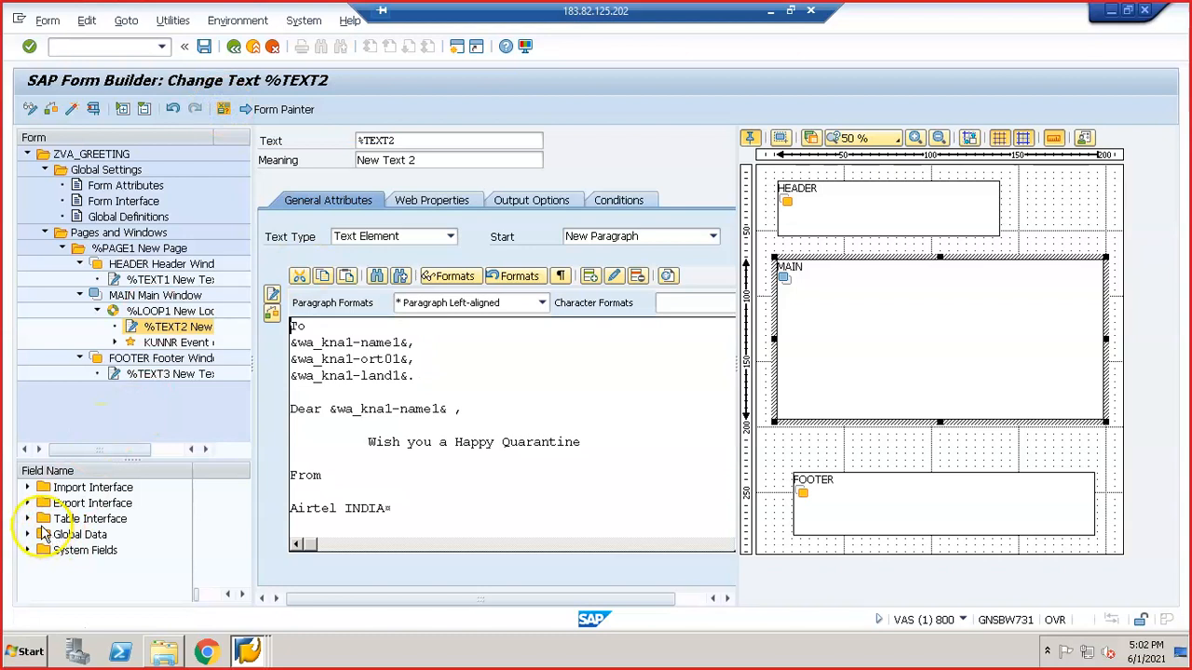
click(28, 535)
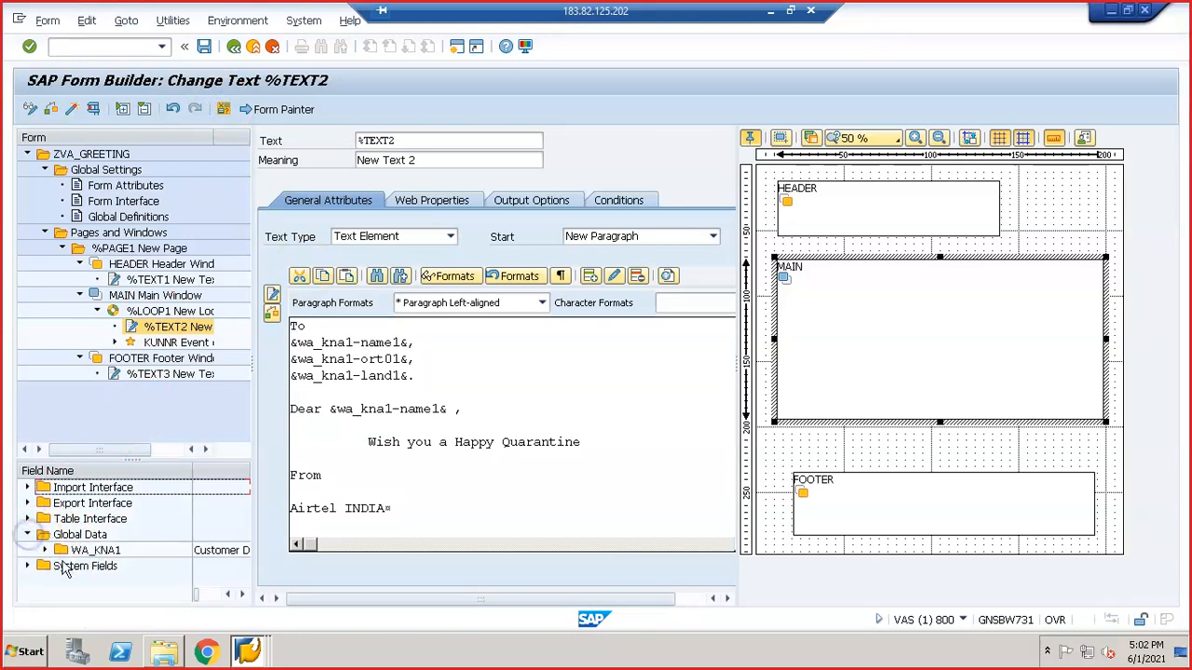
click(45, 551)
click(105, 568)
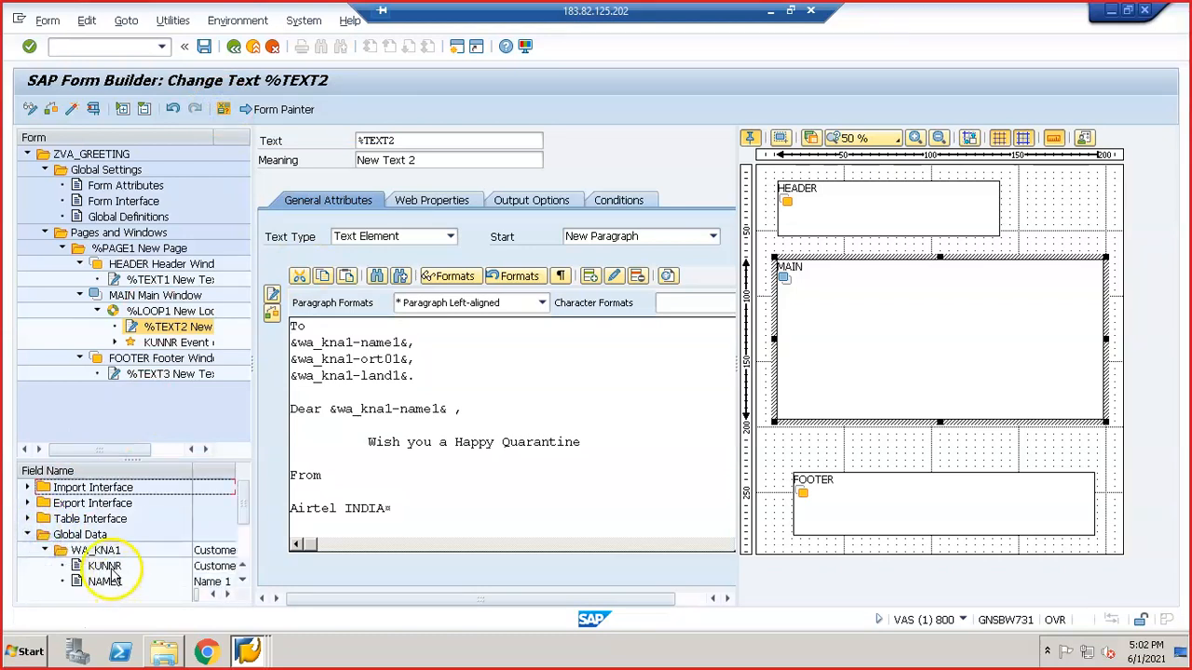
drag(105, 568, 442, 395)
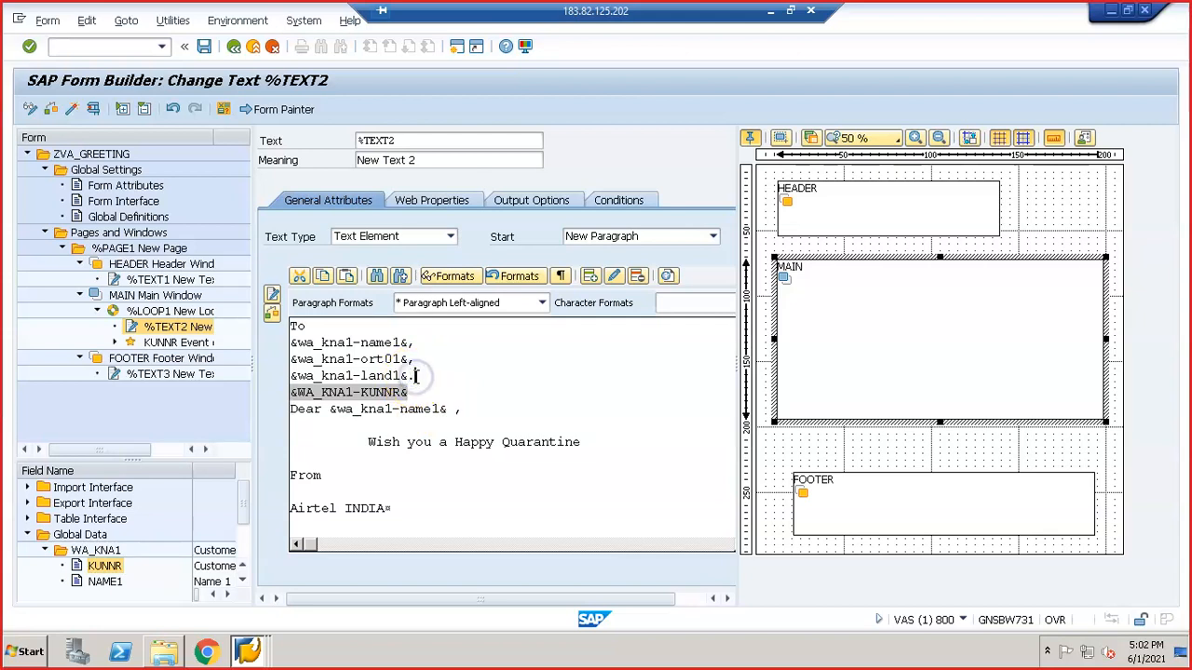
- Delete the hand-written name1, ort01 and land1 lines and the leftover blank line below "To"
drag(415, 376, 289, 344)
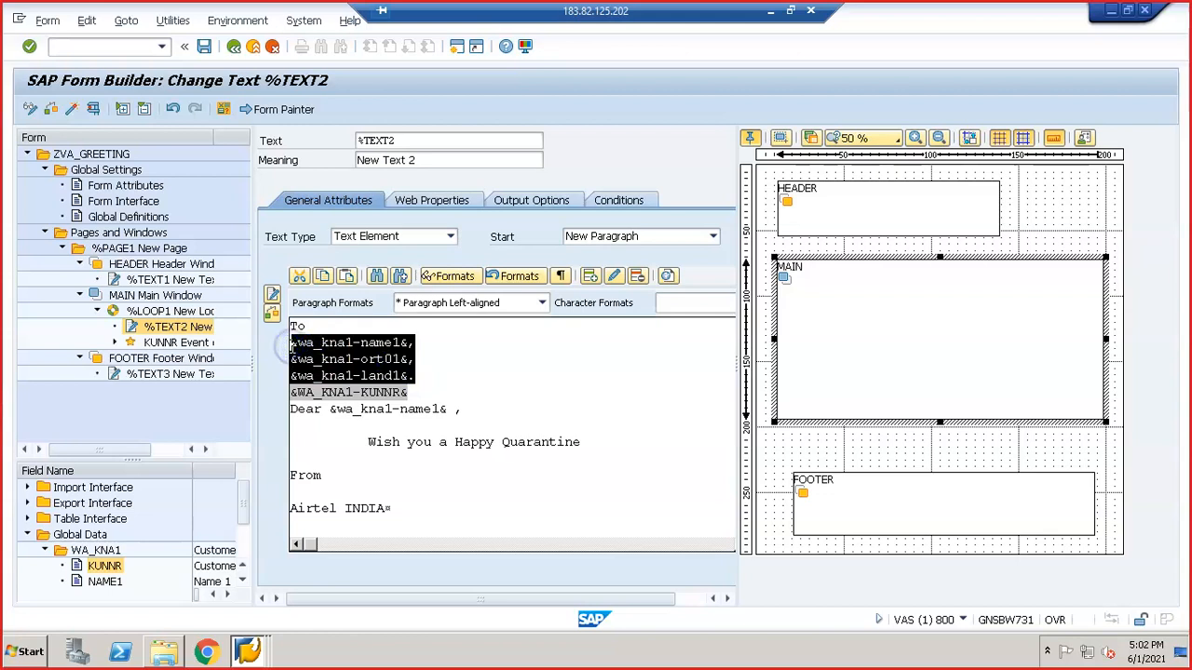
key(Delete)
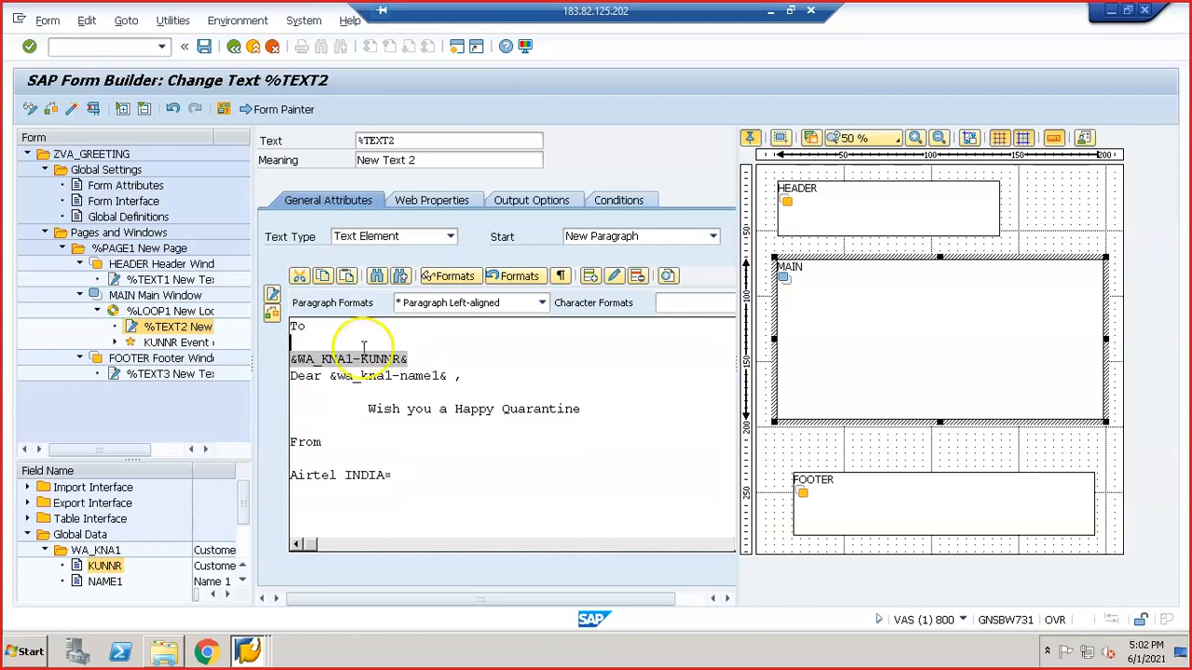
key(Delete)
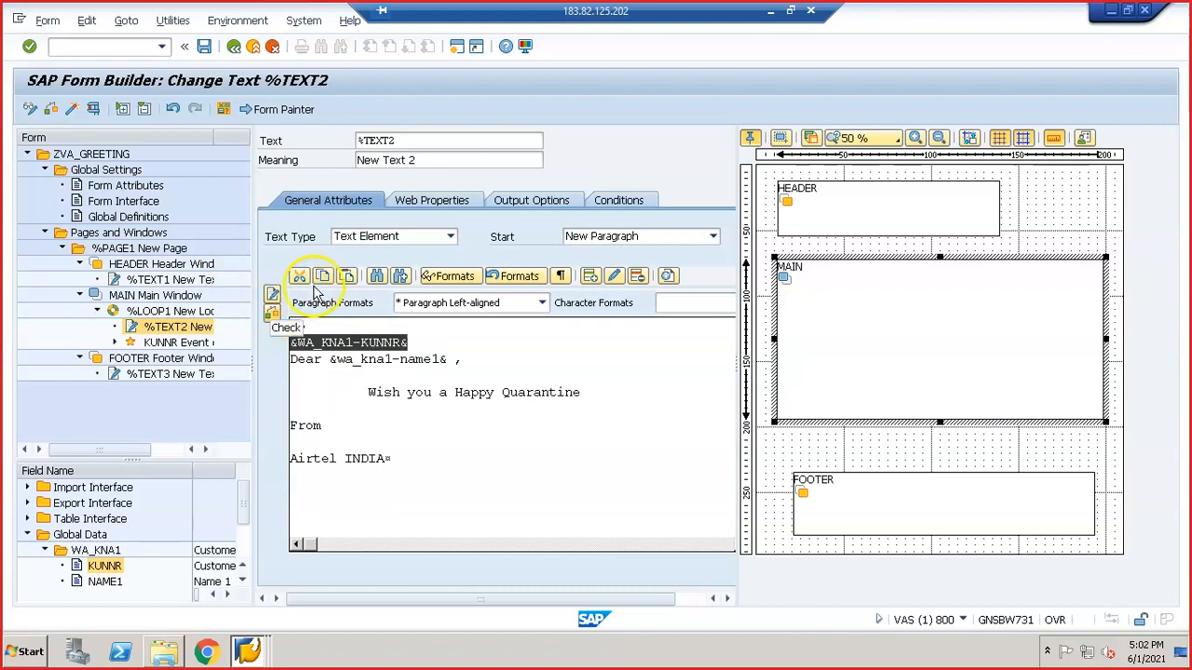
- Add a comma after the KUNNR field and insert the ORT01 field of WA_KNA1 on a new line below it
click(415, 343)
key(Return)
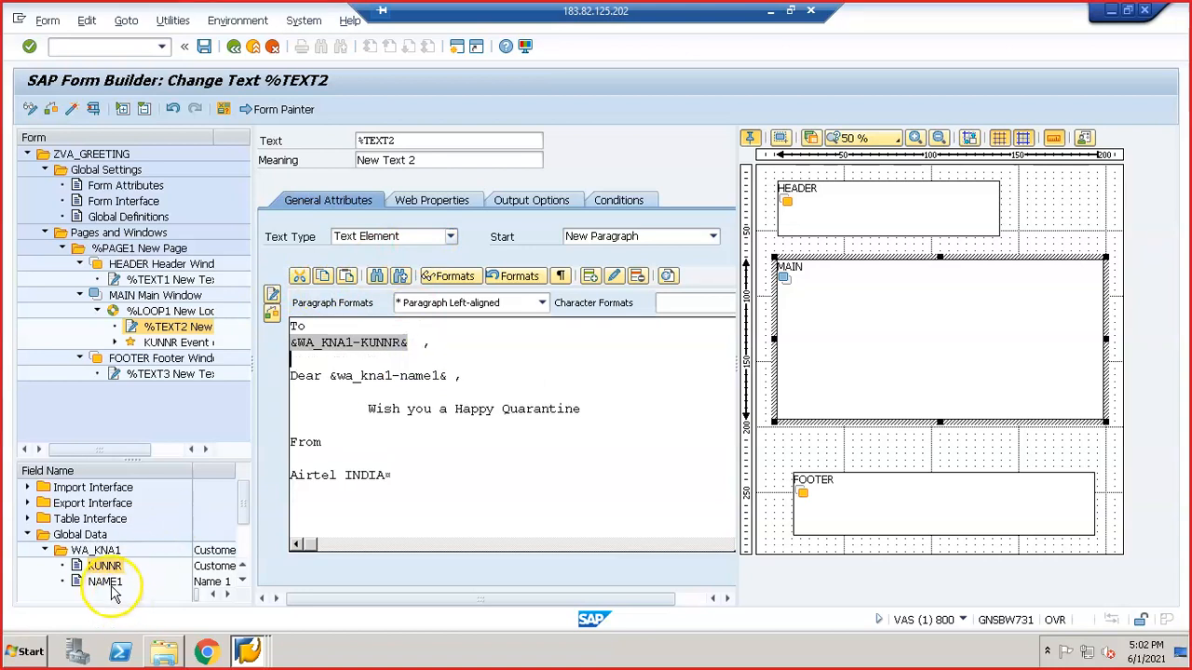
scroll(112, 589, down, 2)
drag(107, 564, 391, 363)
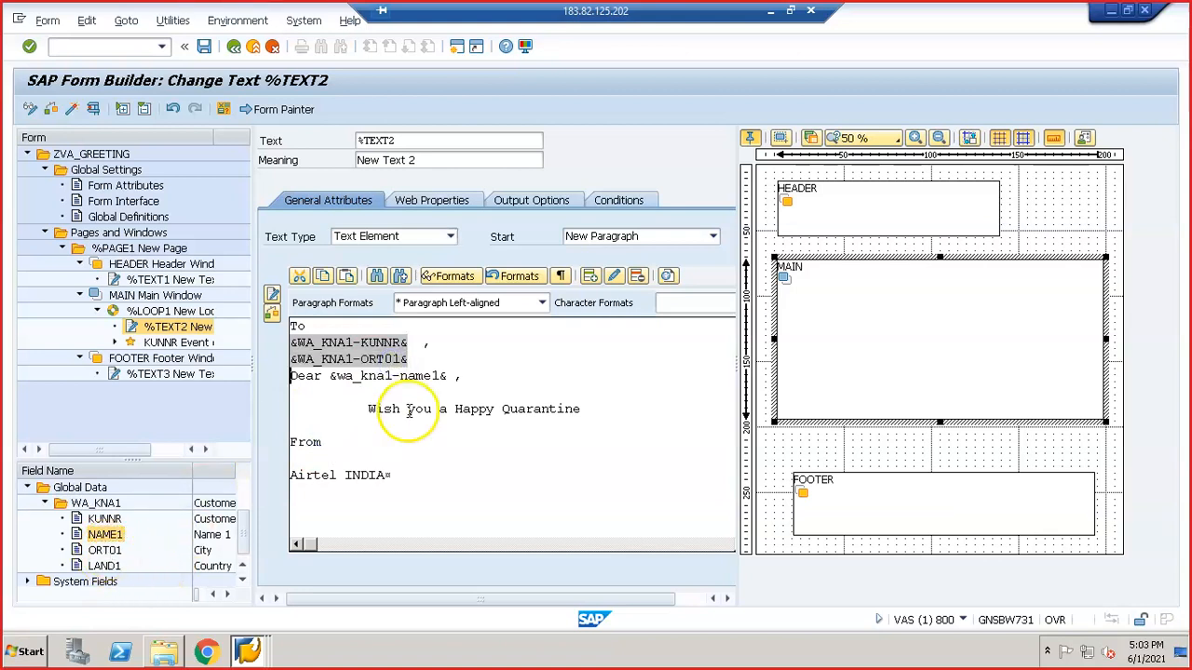
click(428, 361)
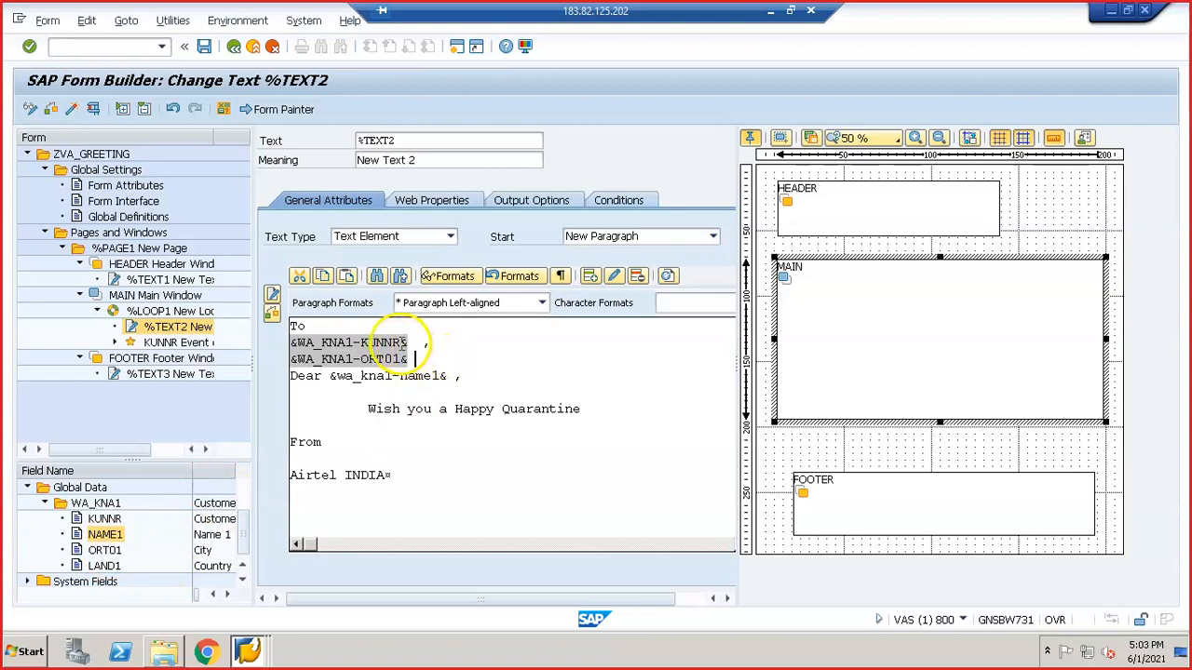
- Remove the extra space between the KUNNR field and its comma in the address
click(401, 344)
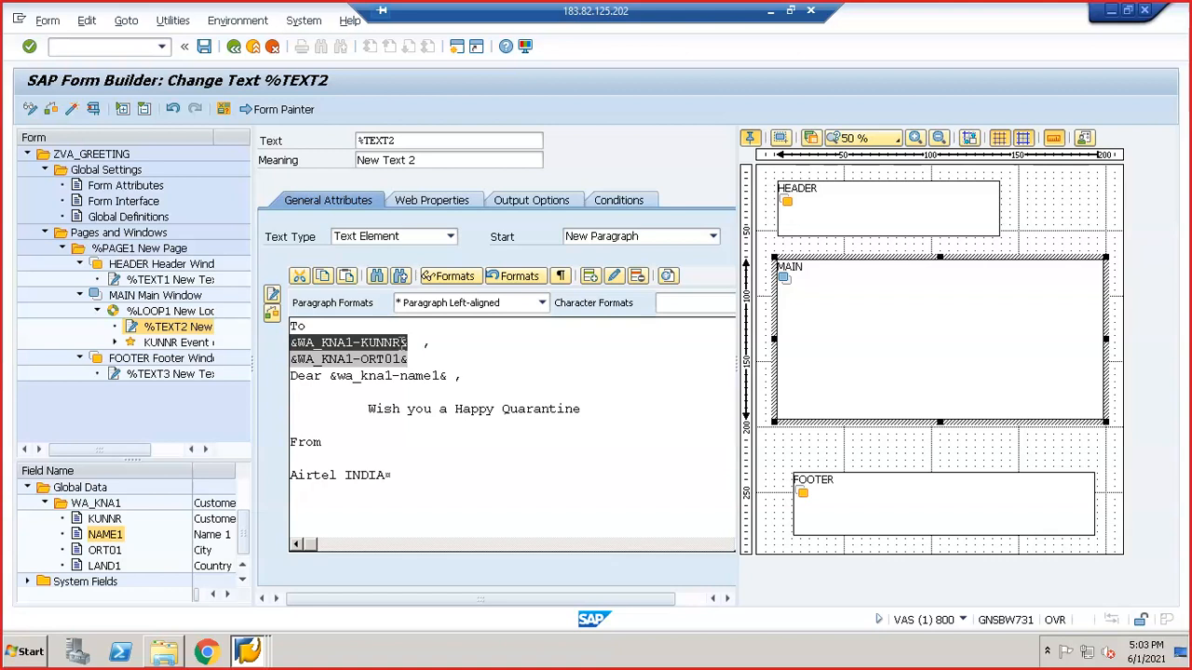
click(104, 536)
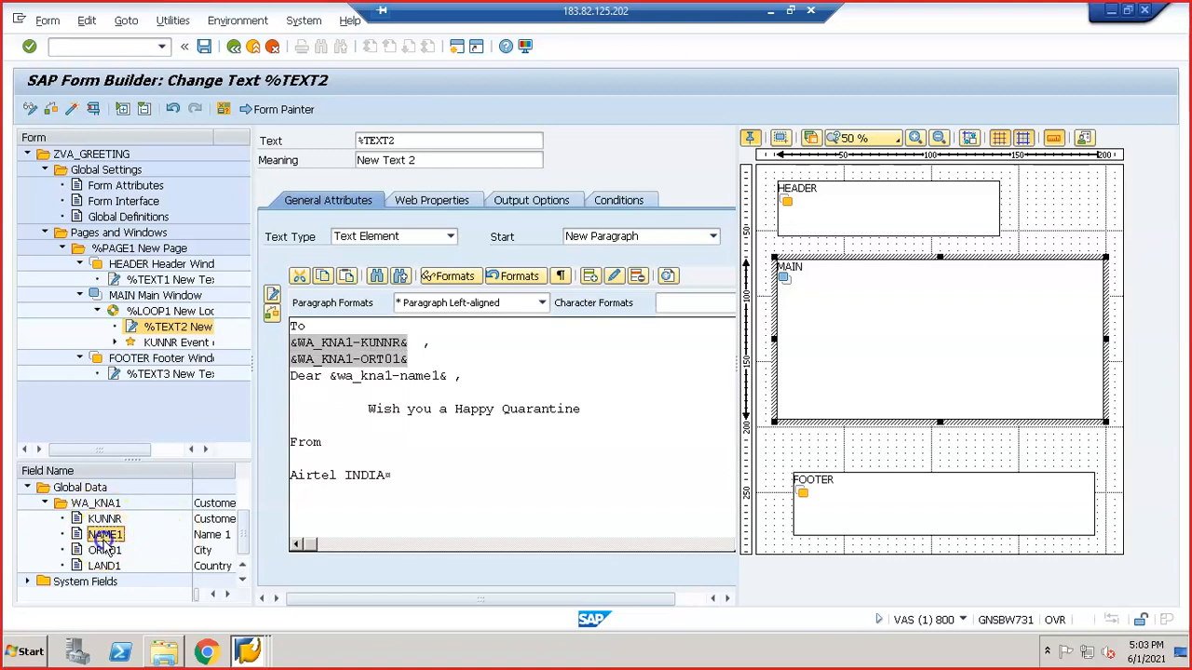
double_click(414, 342)
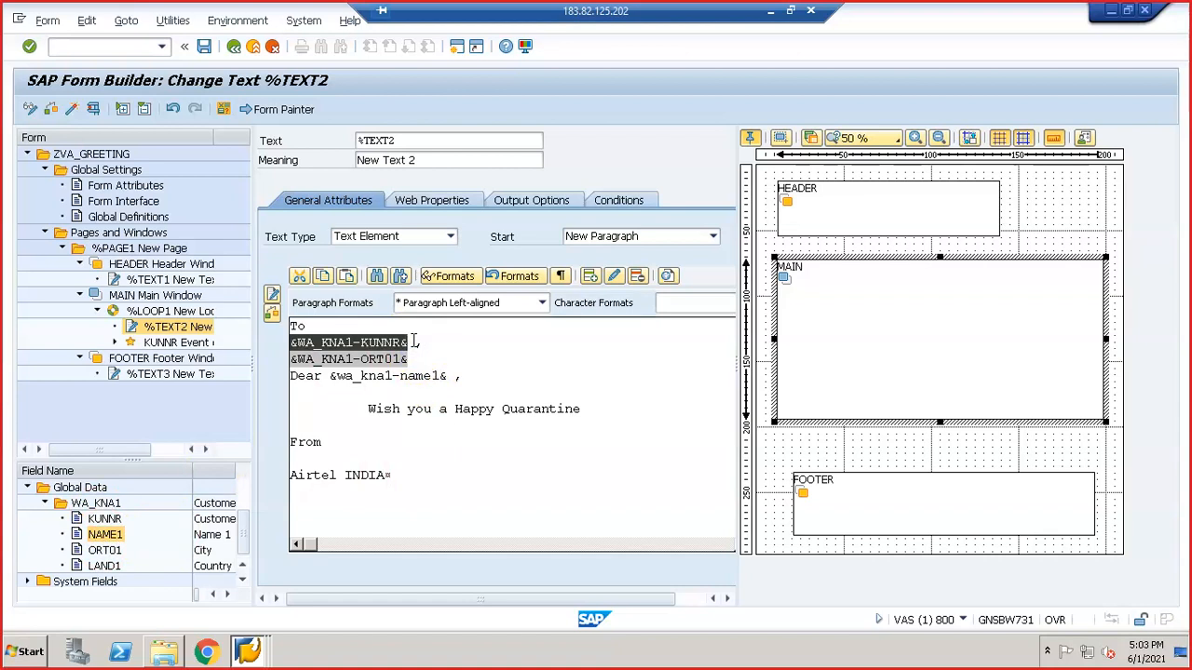
click(446, 389)
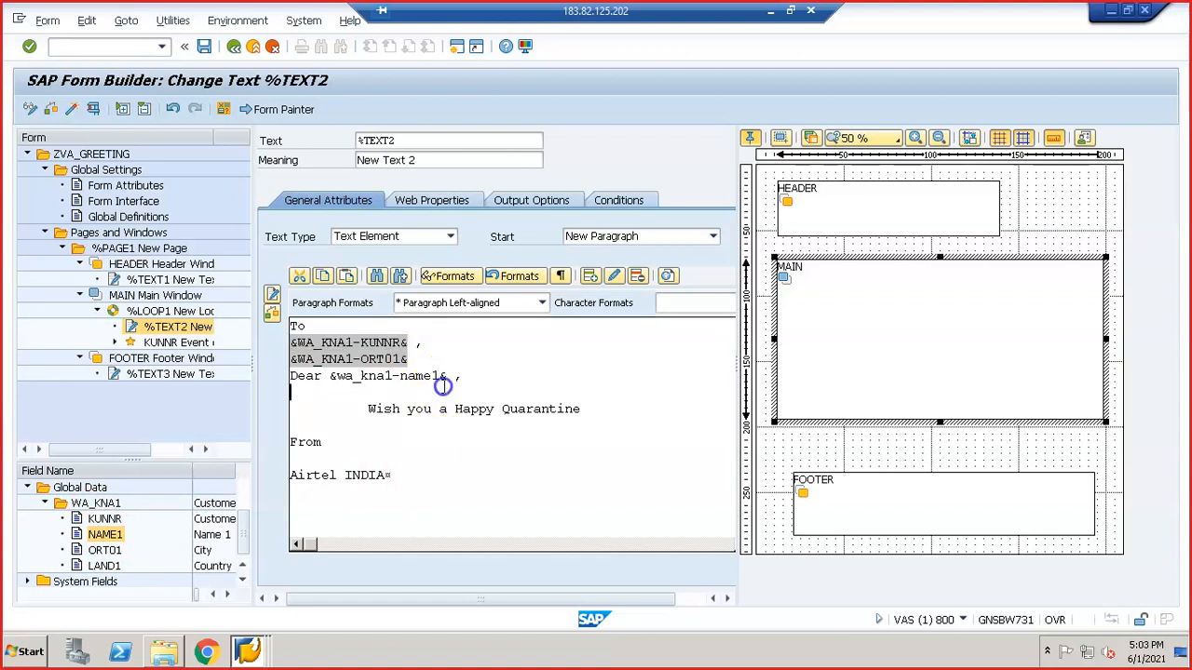
- Replace the KUNNR field below "To" with the NAME1 field of WA_KNA1 and remove the comma in front of it
click(292, 340)
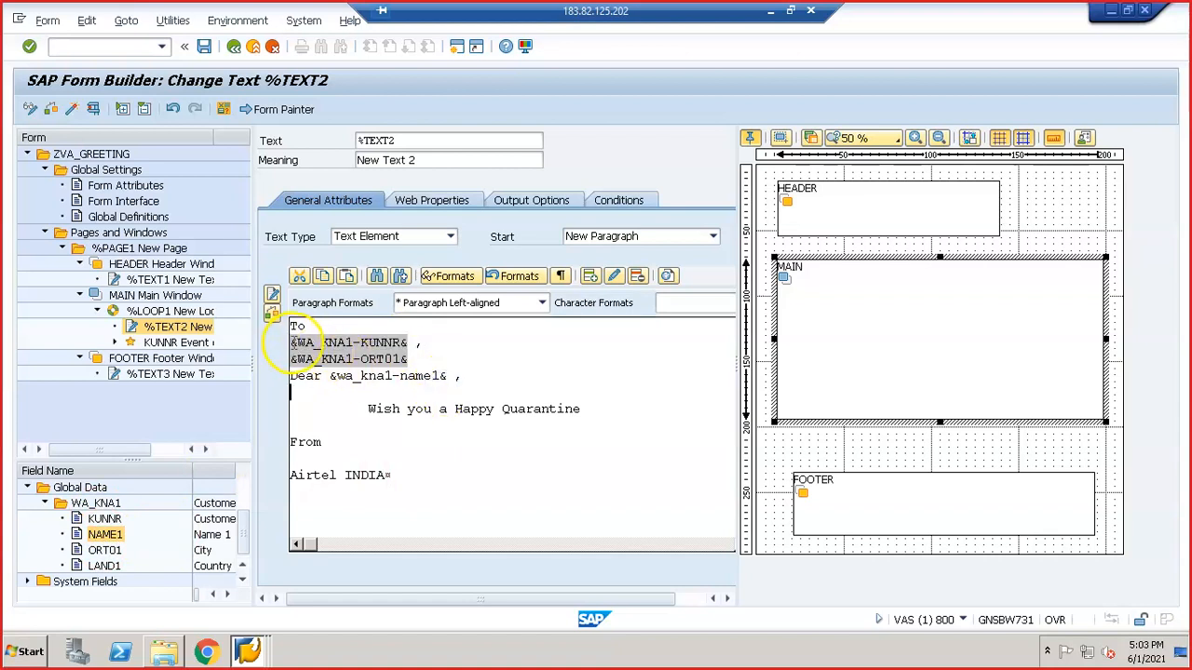
drag(292, 343, 411, 340)
key(Delete)
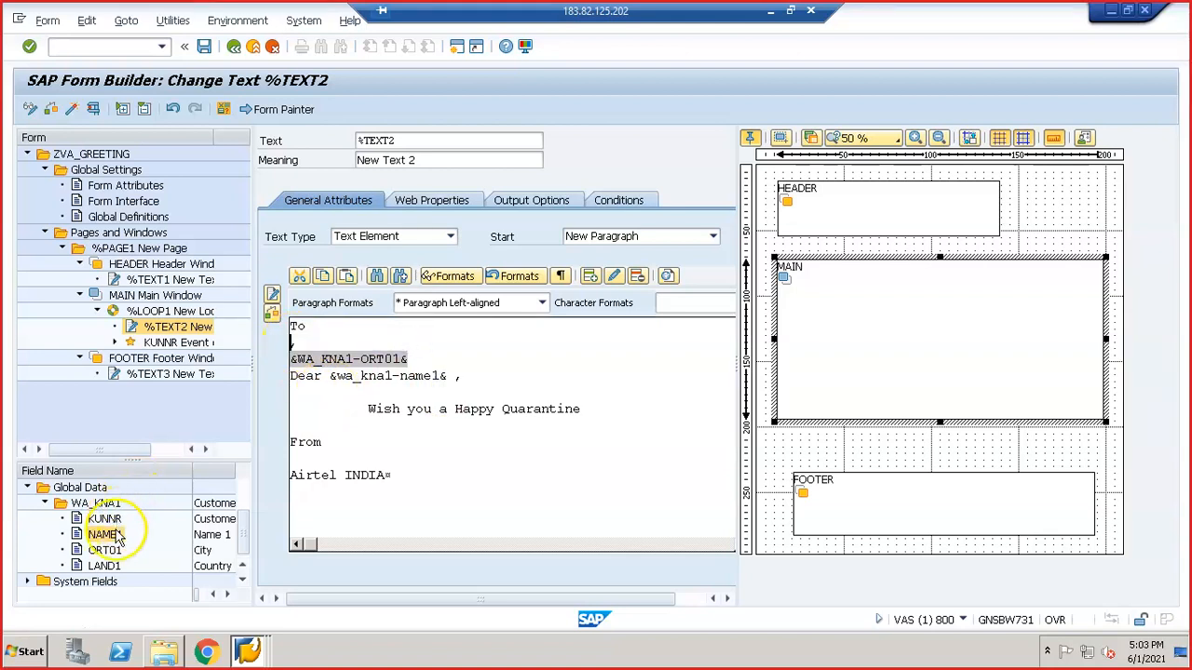
drag(108, 535, 350, 343)
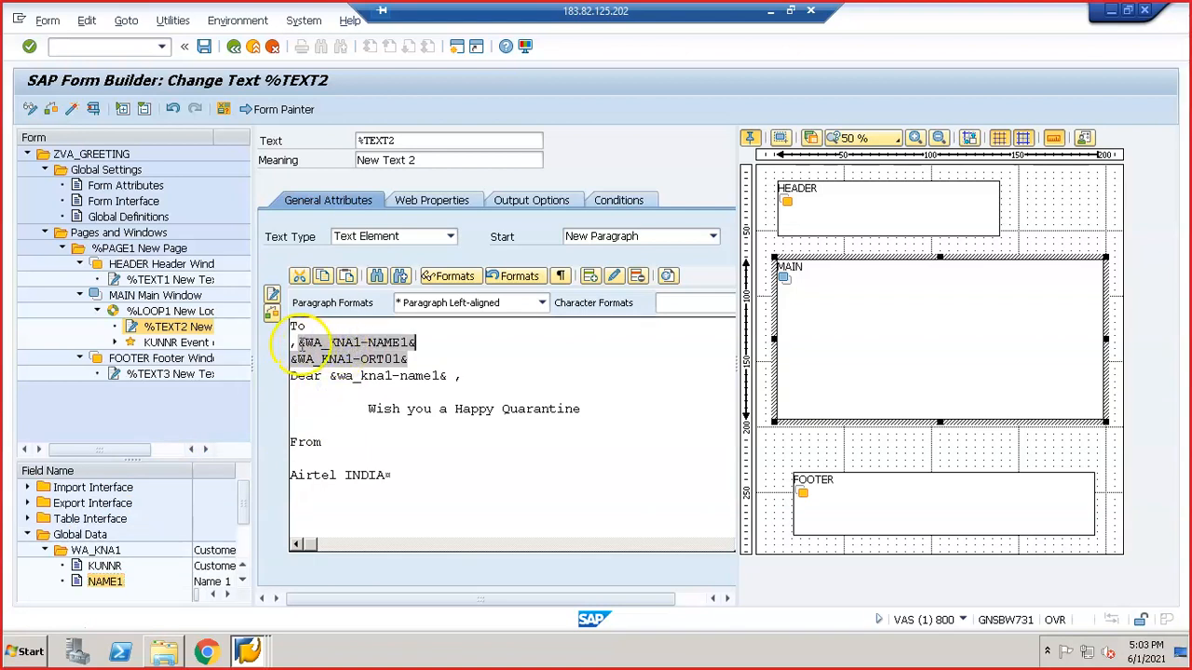
key(BackSpace)
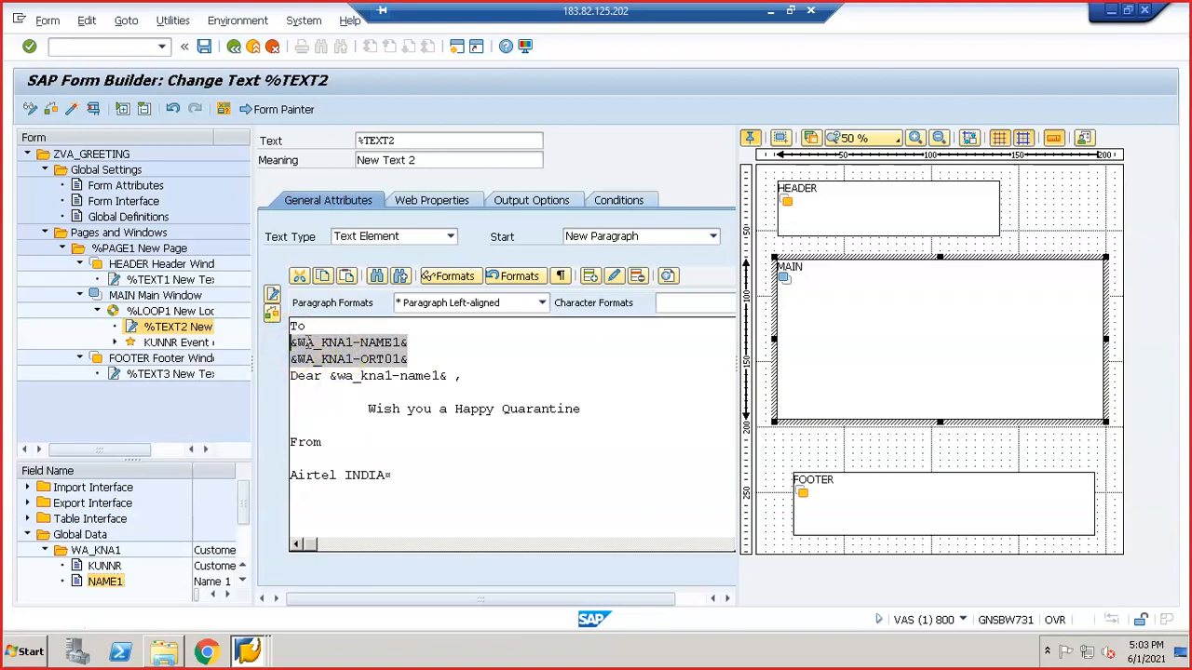
- Add a comma after both the NAME1 and ORT01 fields and start a new line below them
click(426, 341)
text(,)
key(Return)
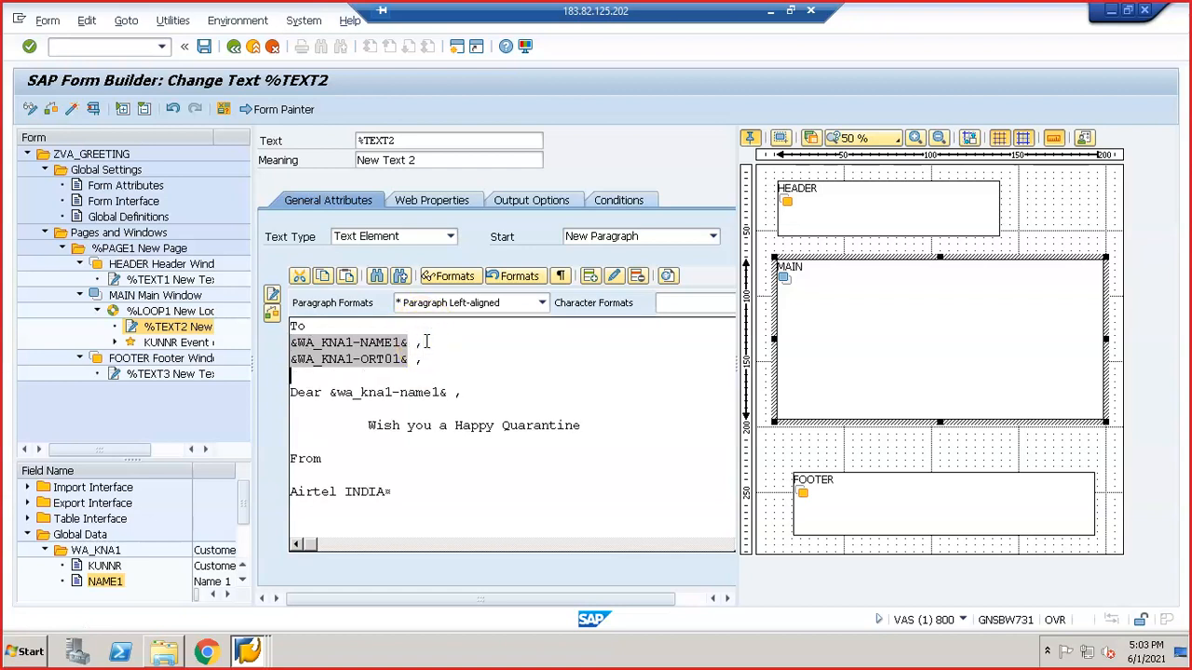
- Insert the LAND1 field of WA_KNA1 below ORT01, end it with a full stop and add a blank line
click(243, 581)
click(242, 581)
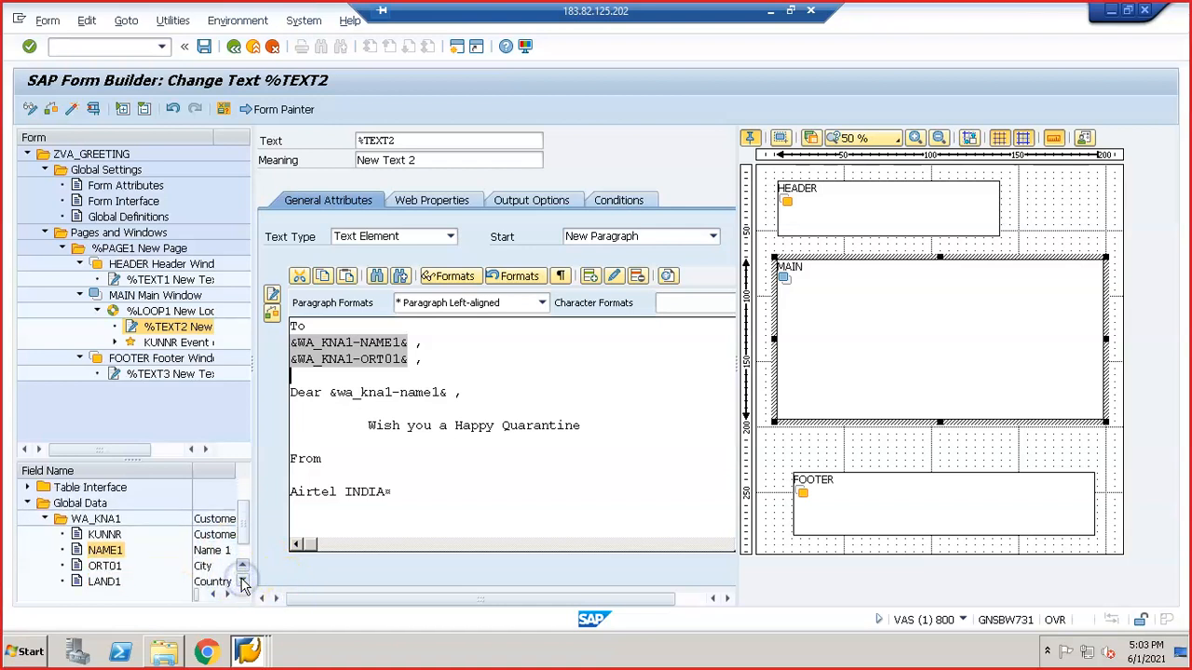
scroll(105, 587, down, 1)
click(113, 566)
drag(114, 566, 371, 376)
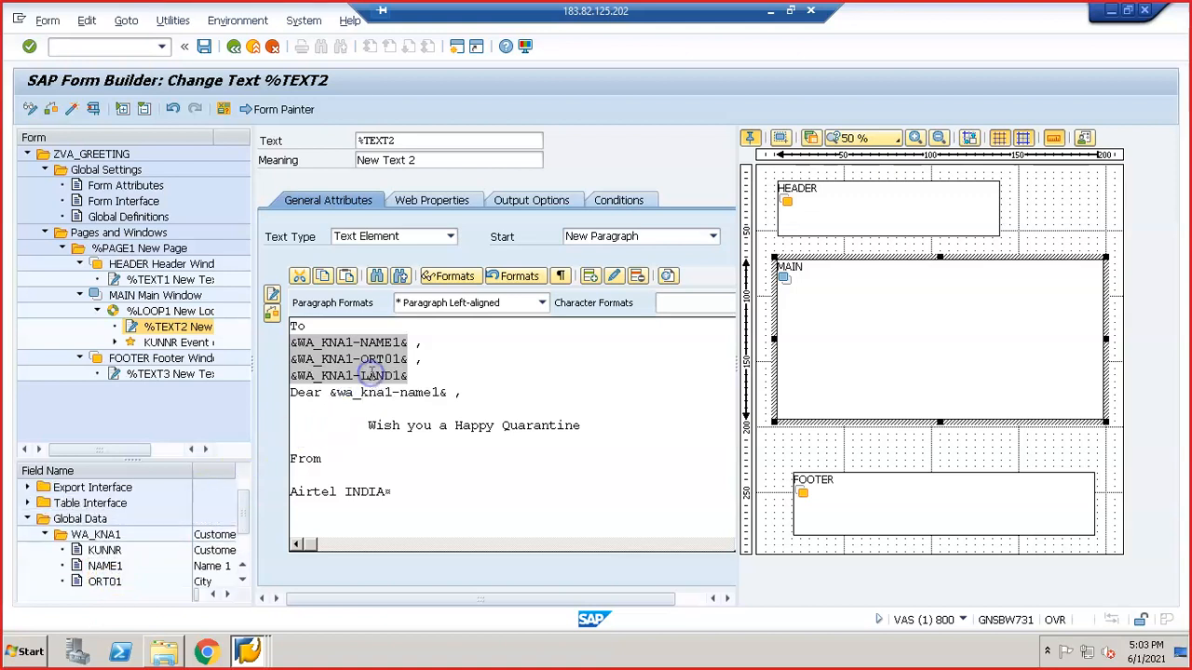
click(438, 376)
text(,)
key(Return)
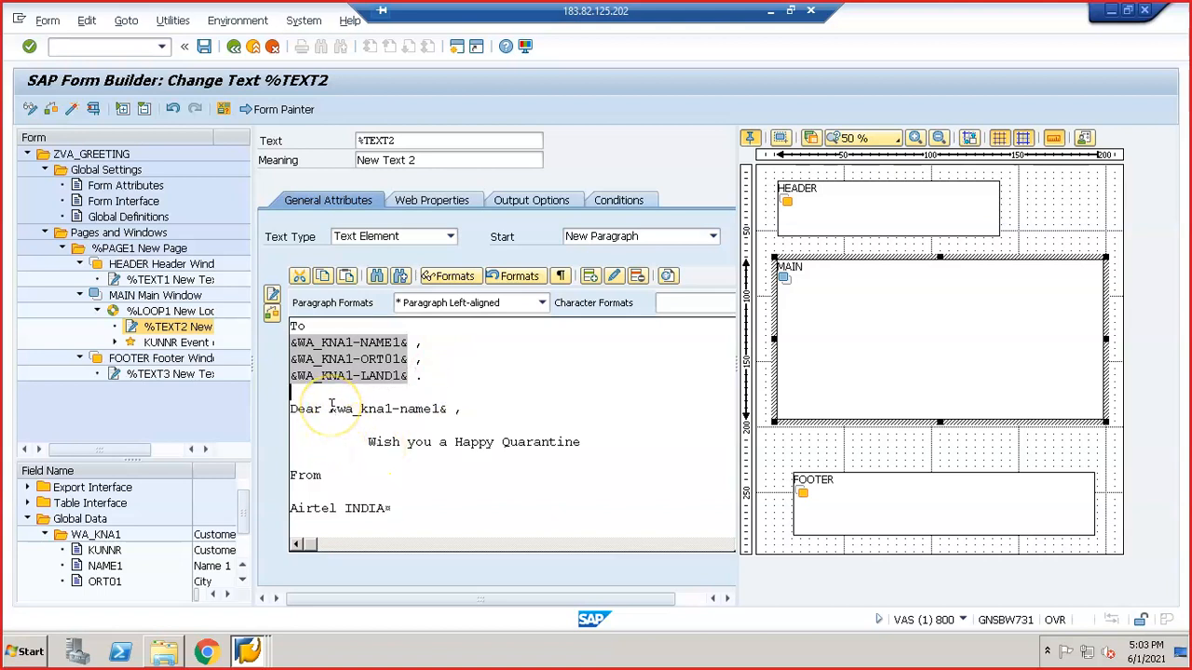
- Replace the hand-written name1 placeholder after "Dear" with the NAME1 field of WA_KNA1 and save the form
drag(330, 407, 438, 414)
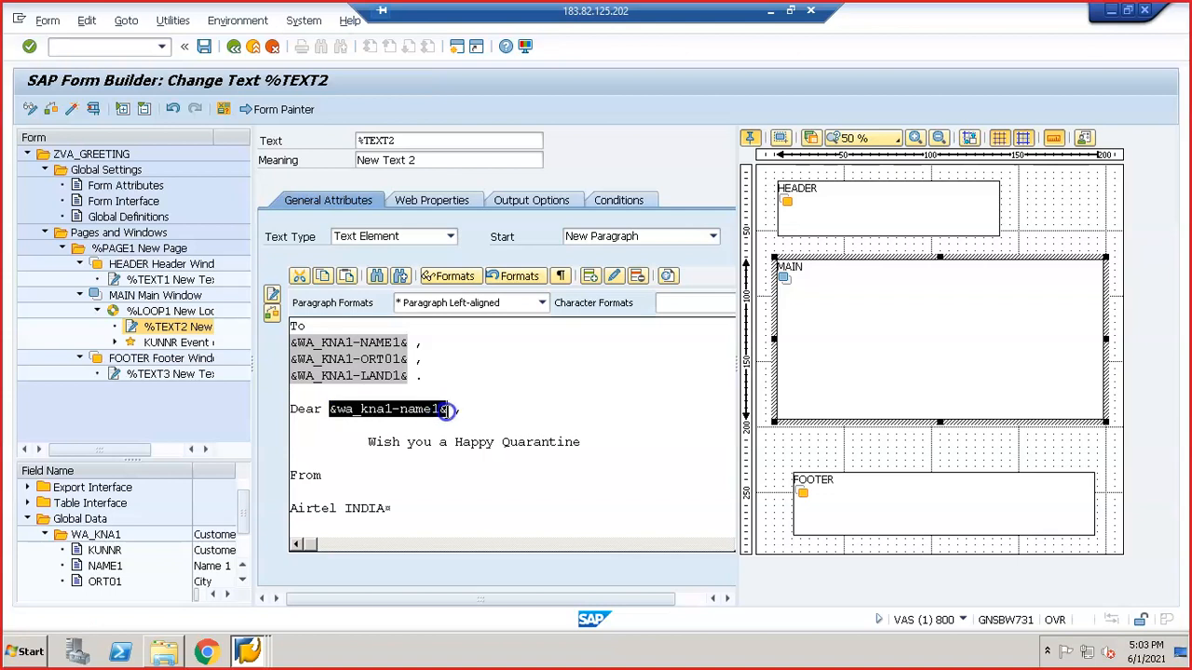
key(Delete)
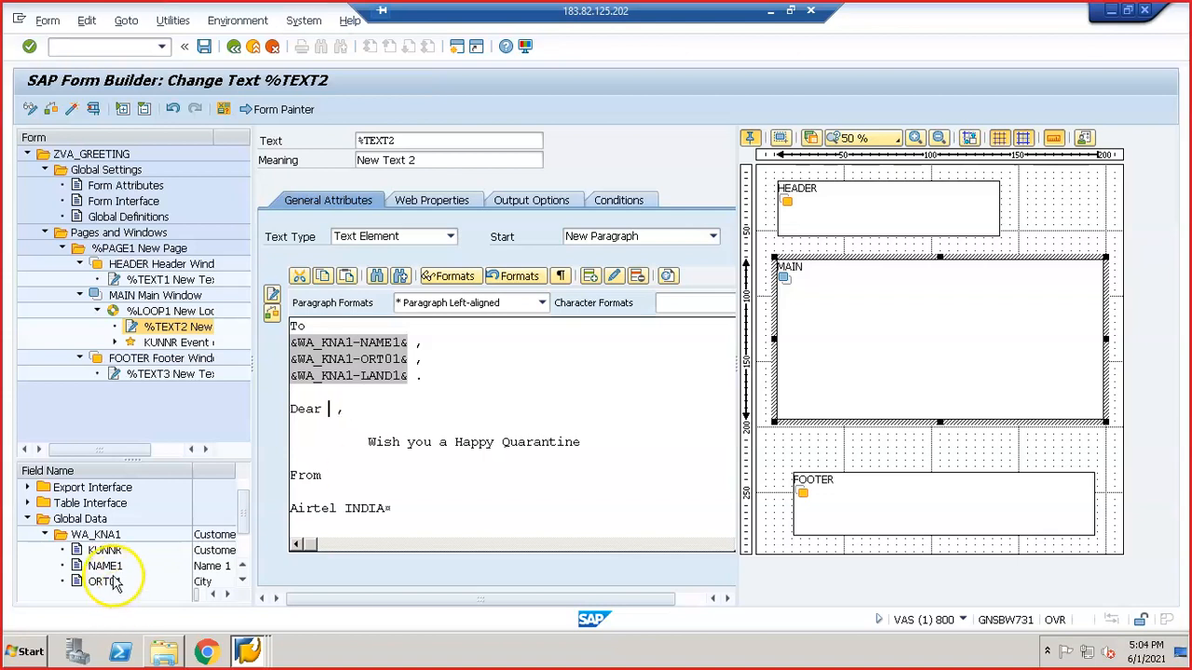
drag(107, 566, 346, 415)
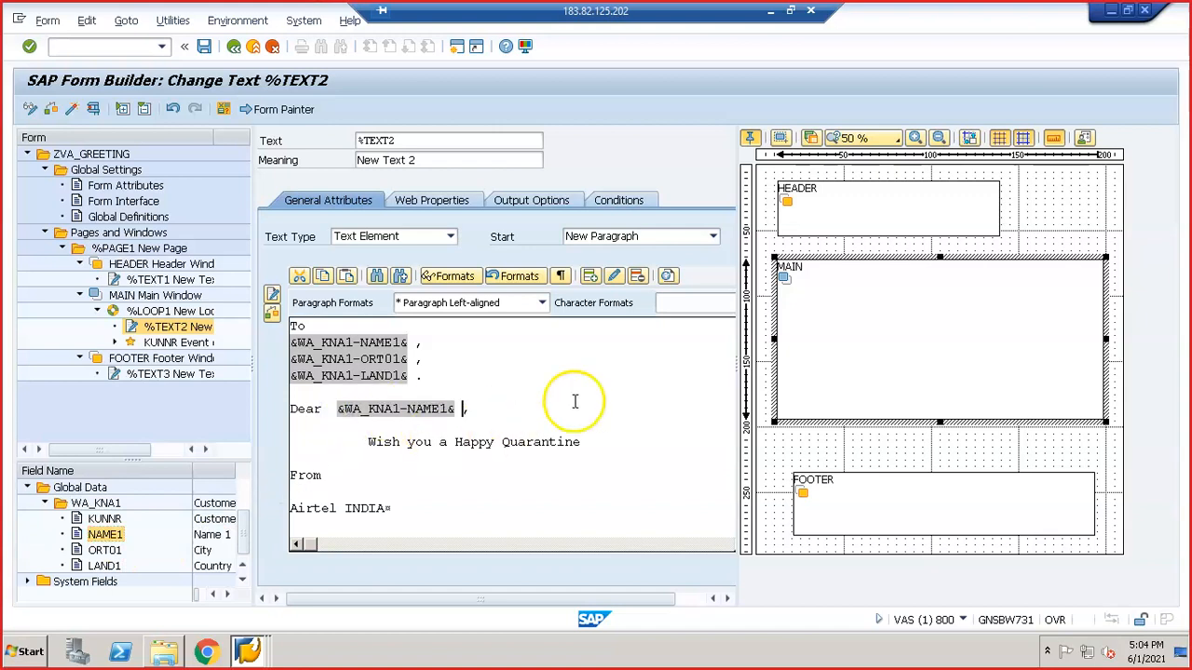
click(524, 460)
click(204, 45)
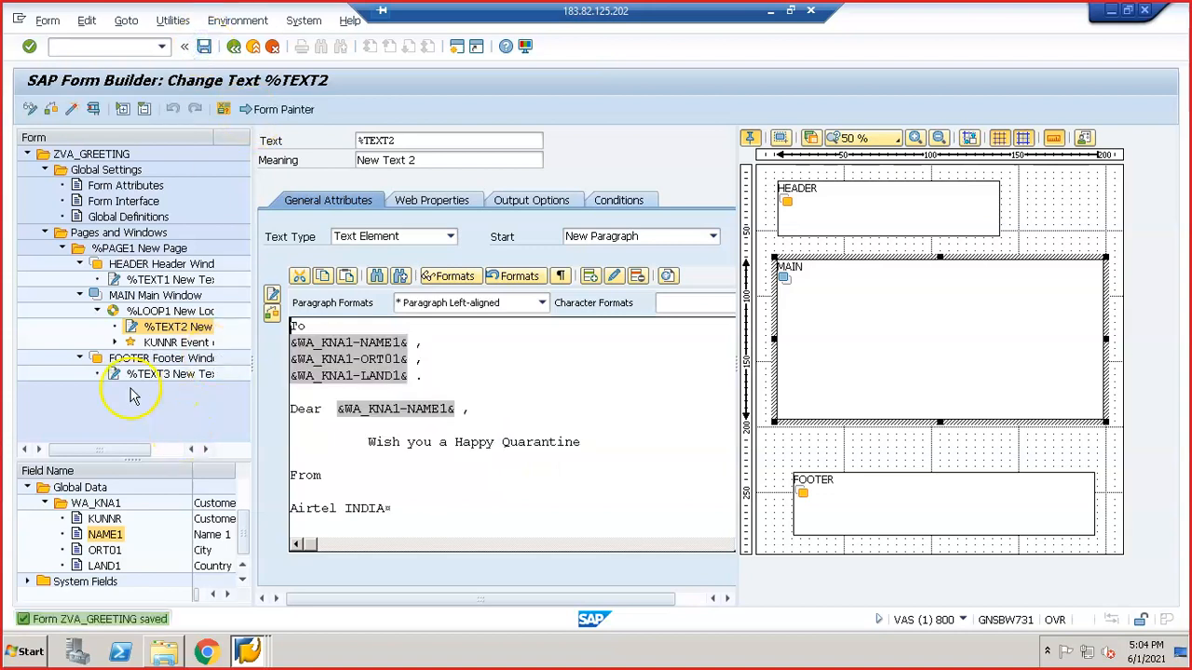
- Write "Terms and Conditions: We change it every second, just accept them we will decide later" in the footer text %TEXT3 and save the form
click(191, 373)
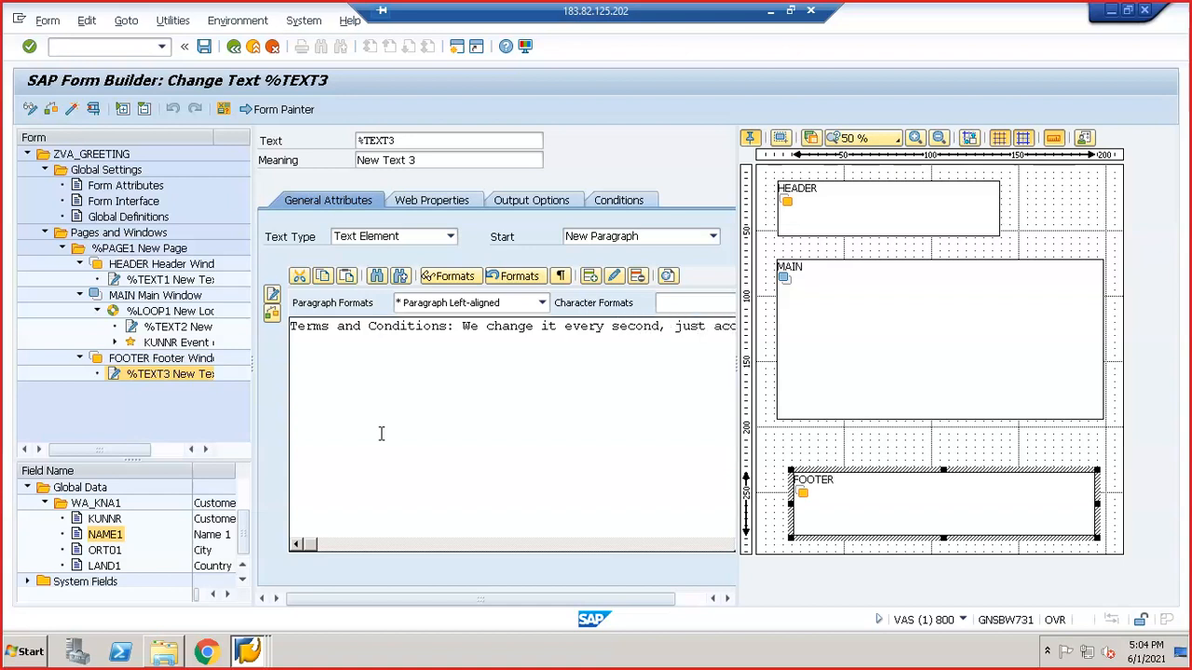
text(ept them we wil)
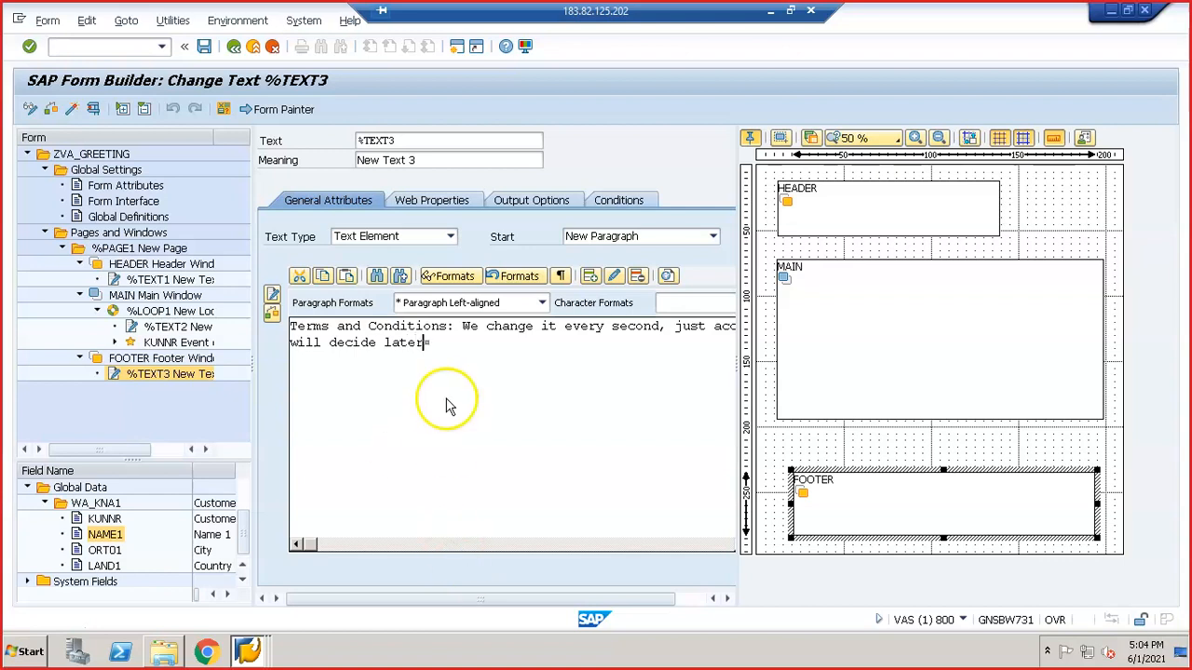
click(204, 46)
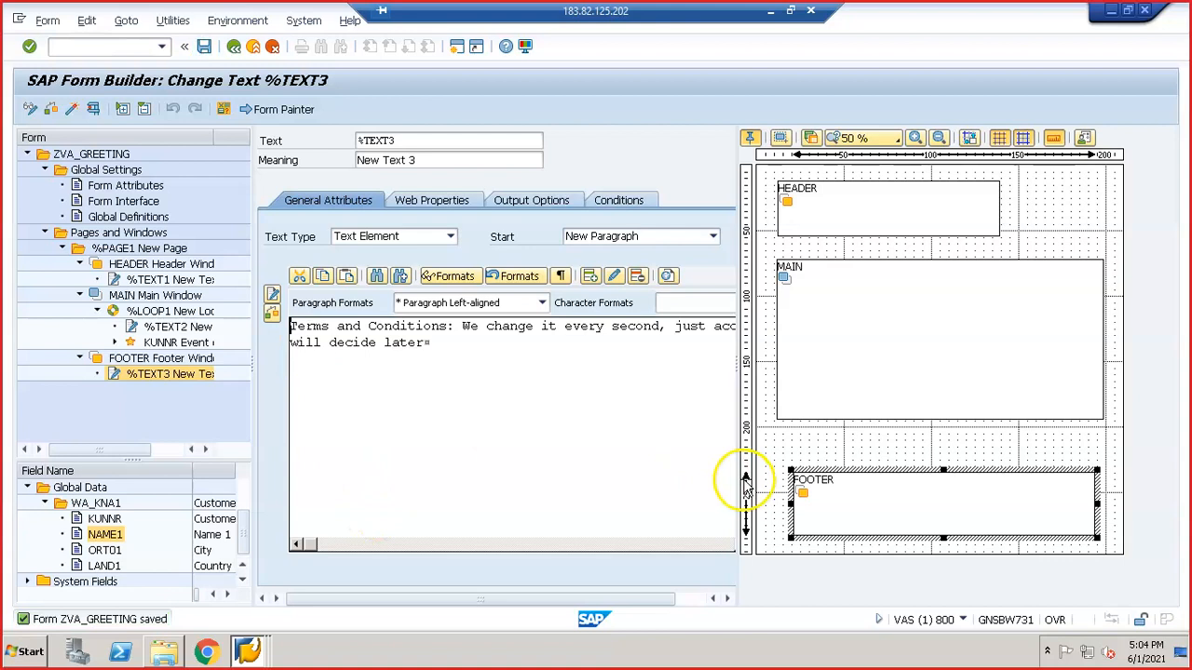
drag(738, 478, 865, 447)
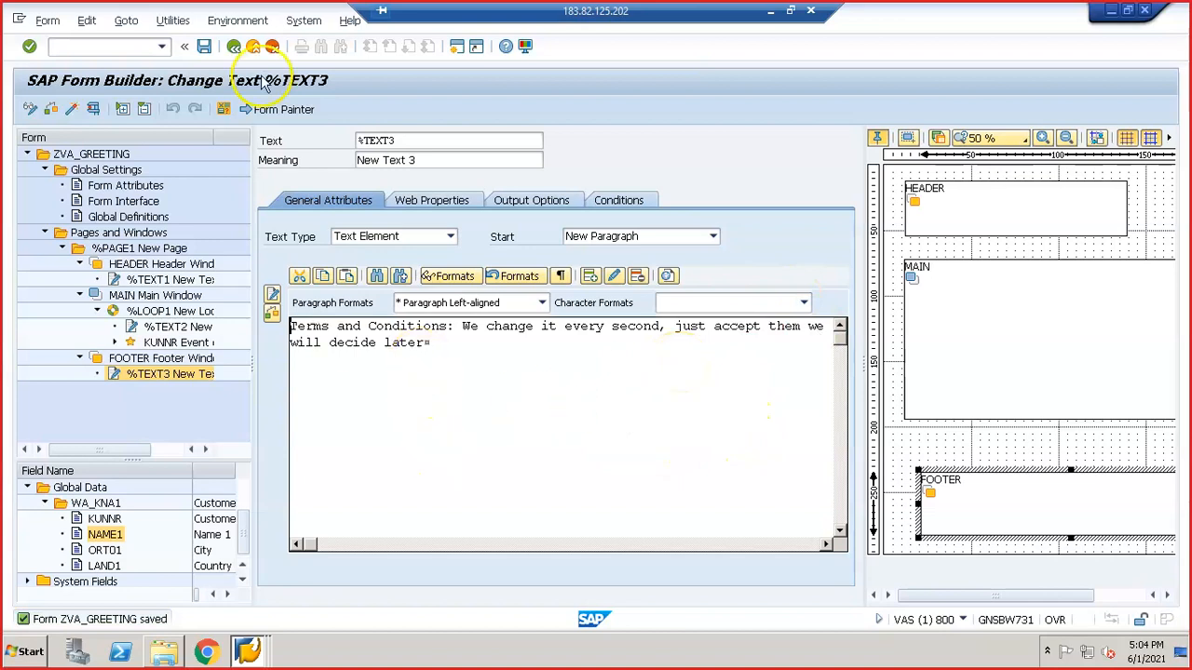
click(203, 49)
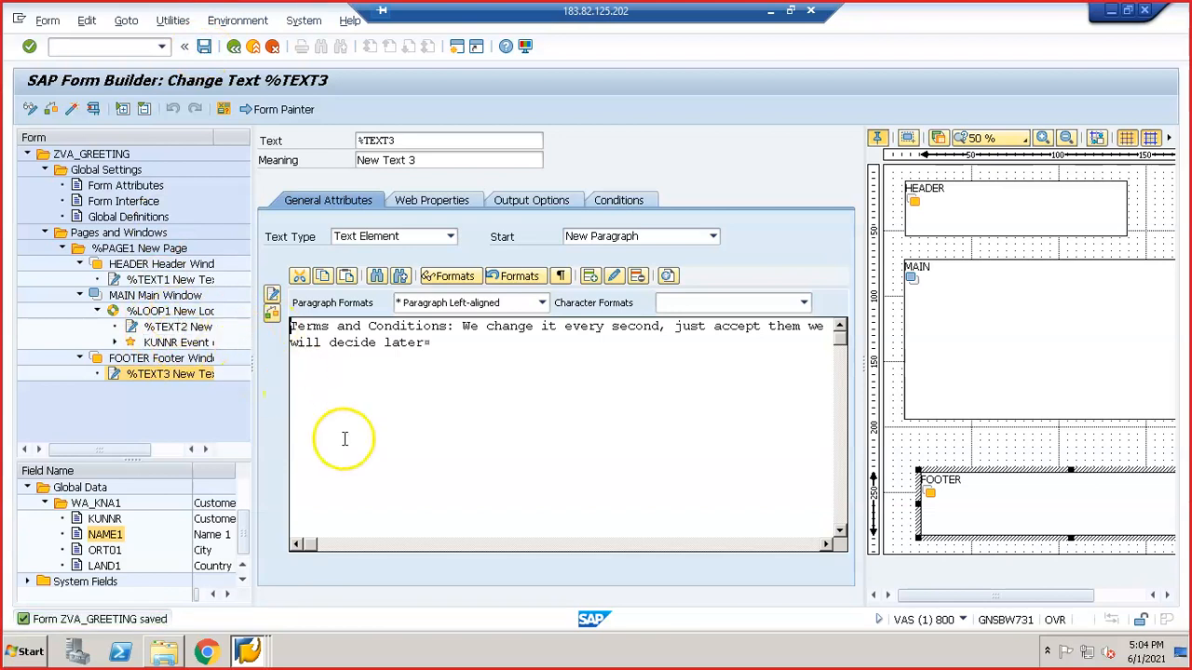
click(171, 344)
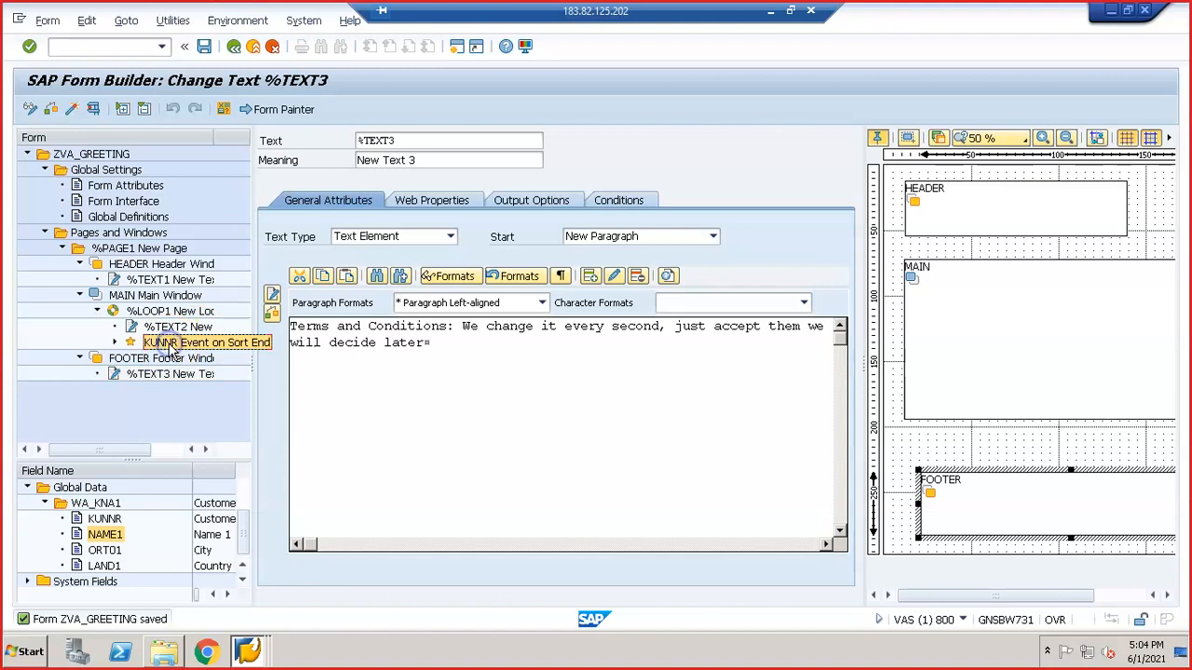
click(113, 342)
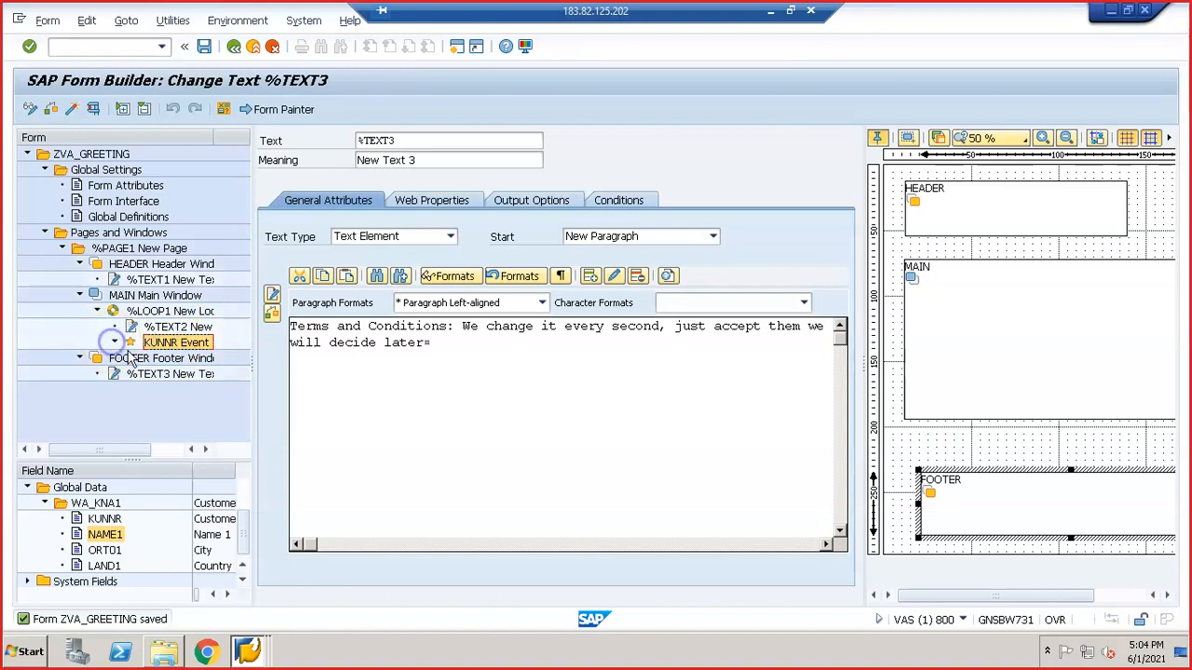
click(395, 439)
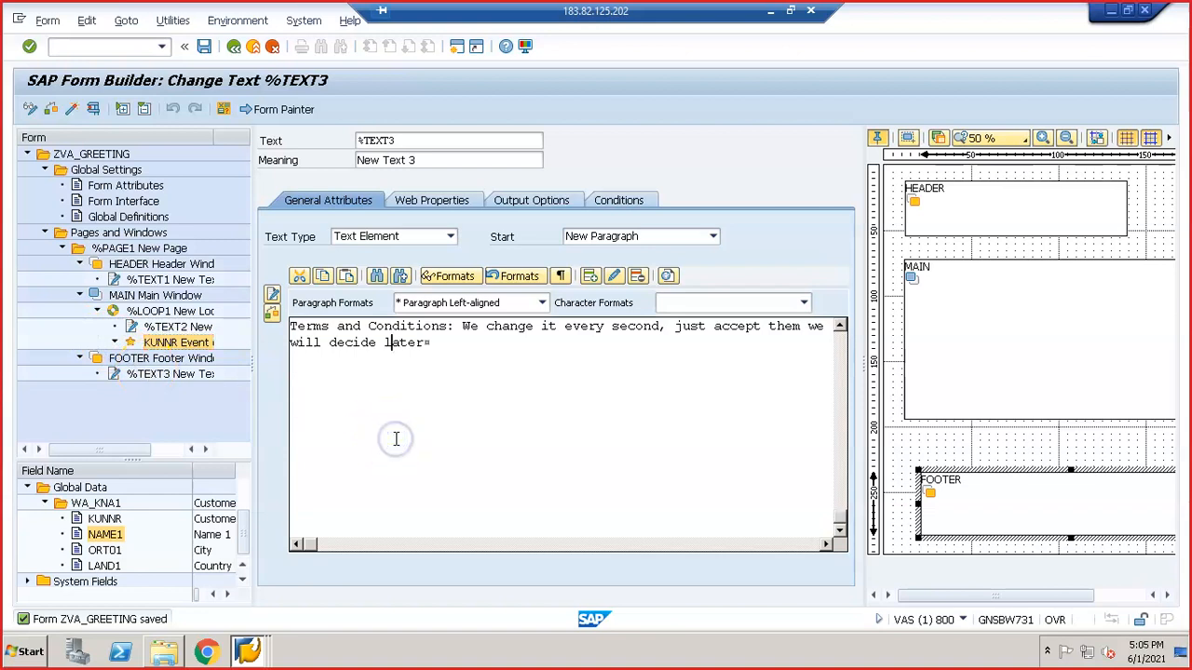
- Save the form, check it for errors and open the loop node %LOOP1 from the error list
click(205, 48)
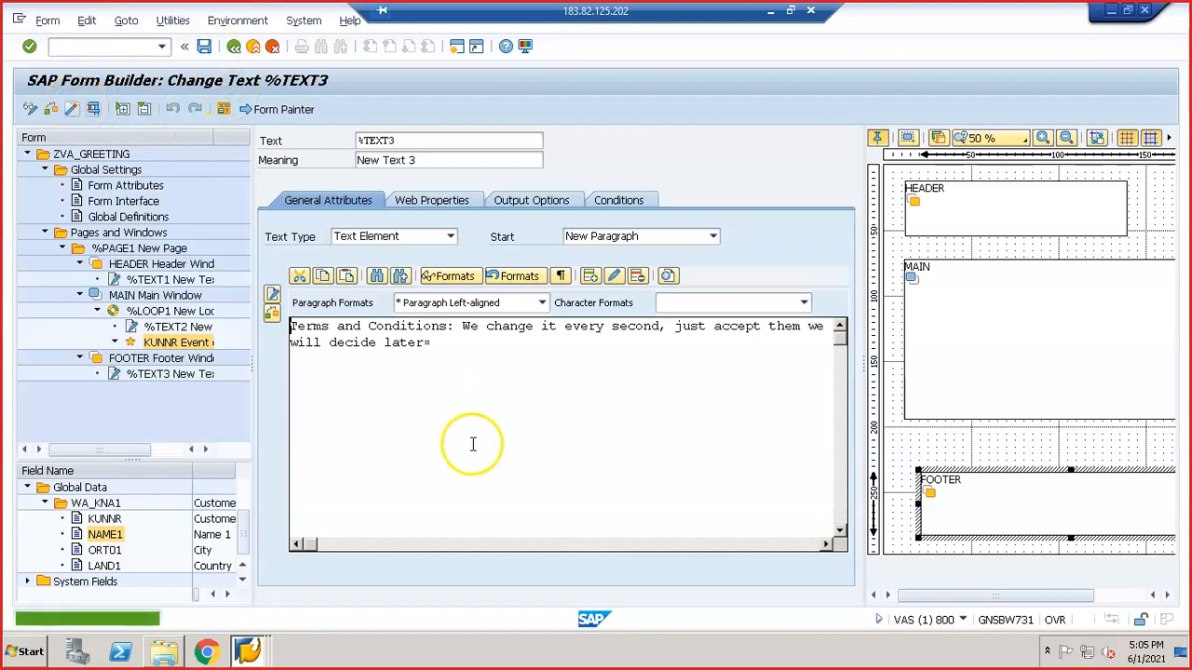
click(52, 110)
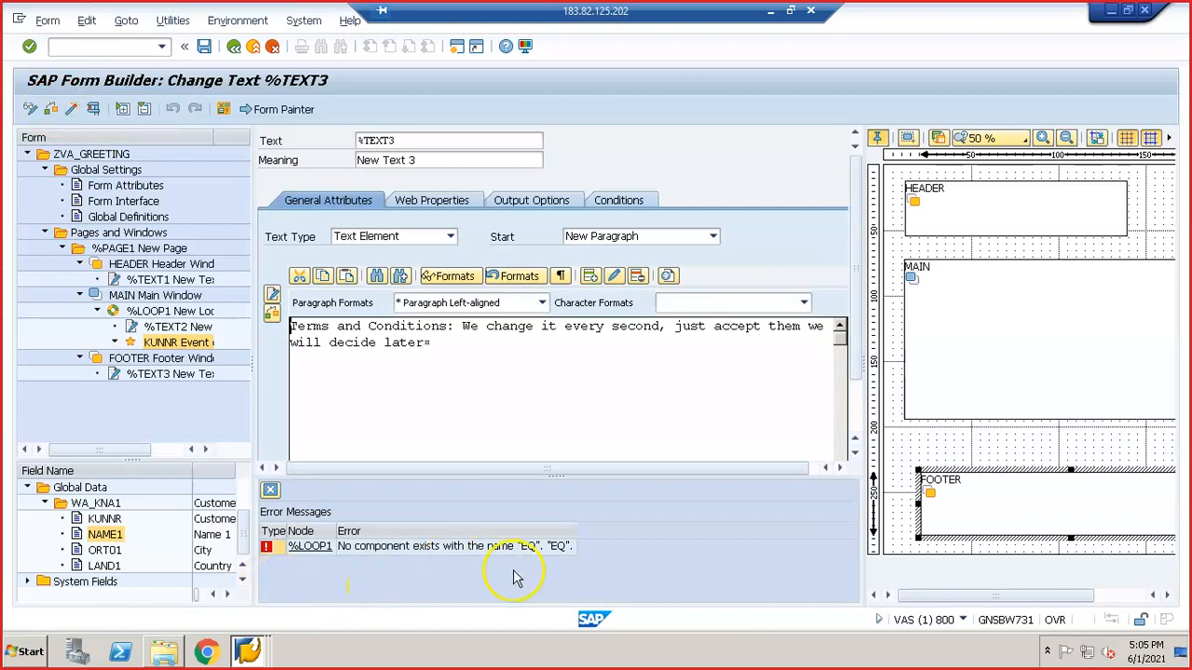
click(317, 548)
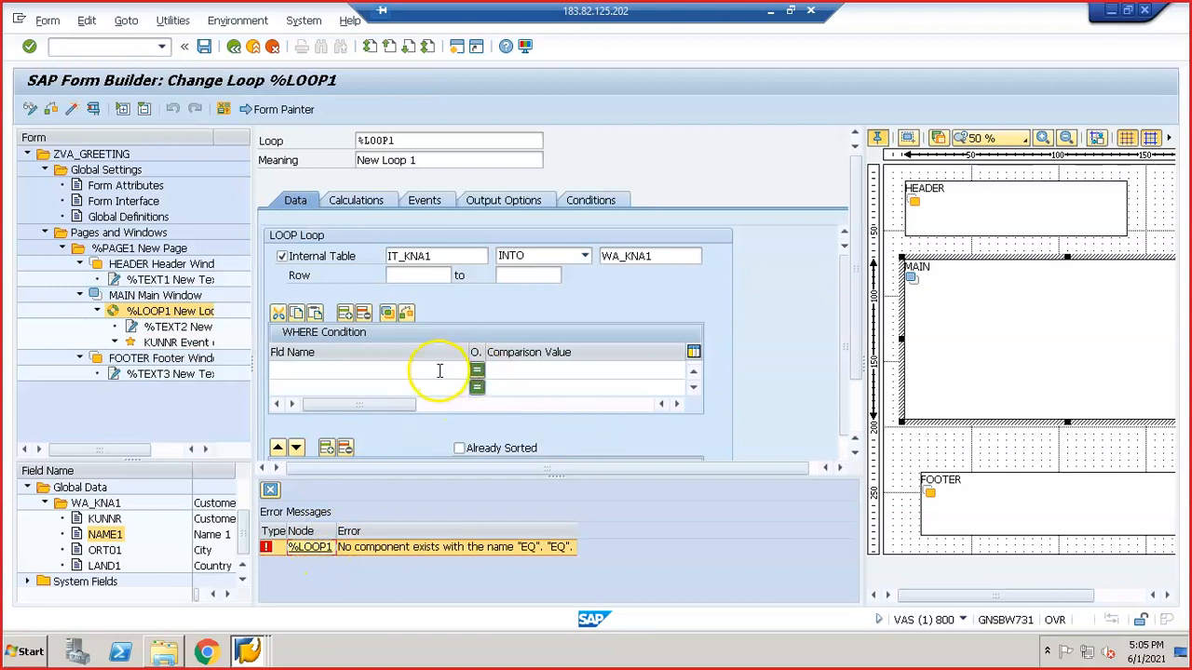
- Delete the two empty conditions from the loop's WHERE condition table and close the error list
click(438, 367)
click(363, 314)
click(380, 370)
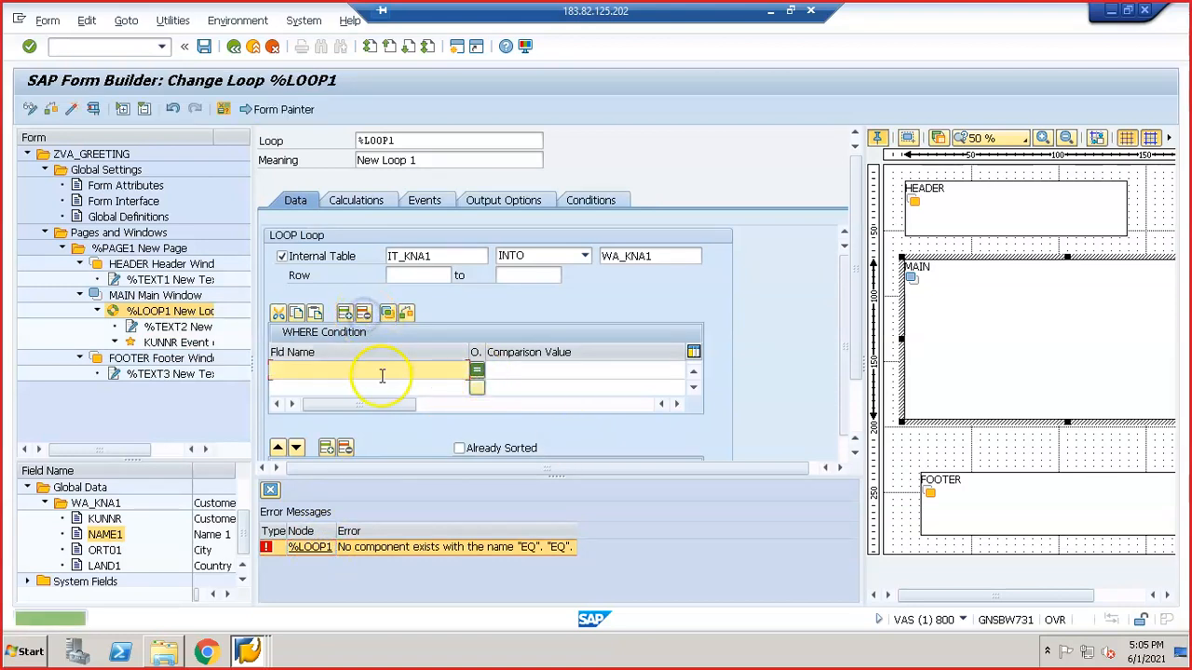
click(364, 314)
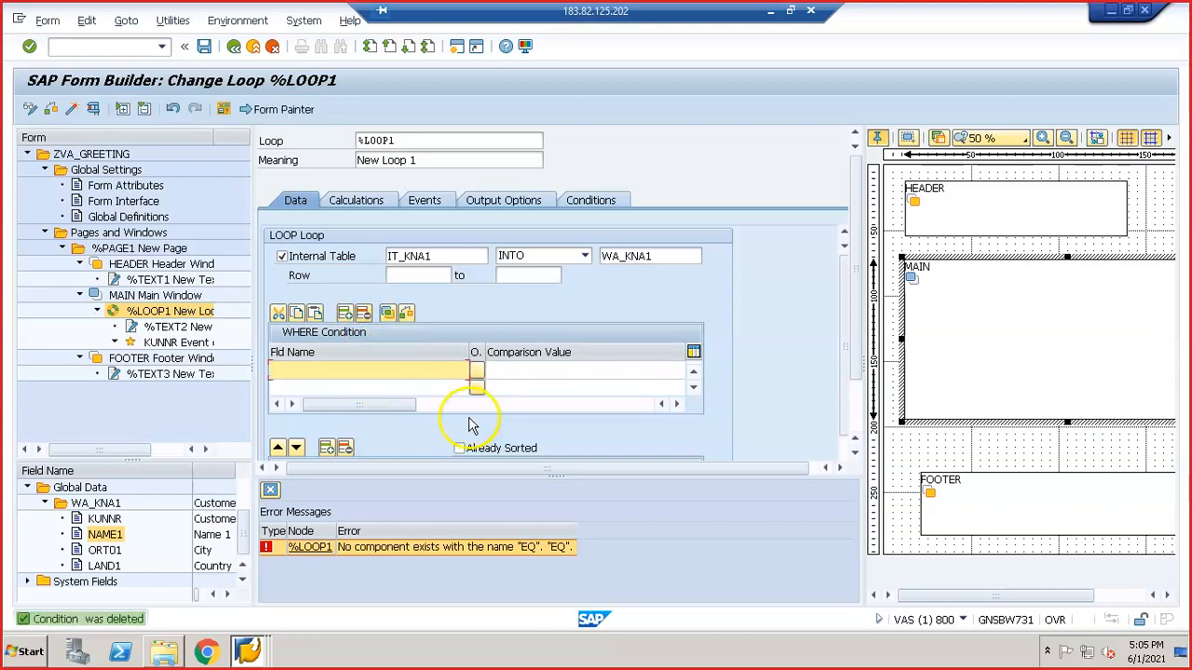
click(271, 490)
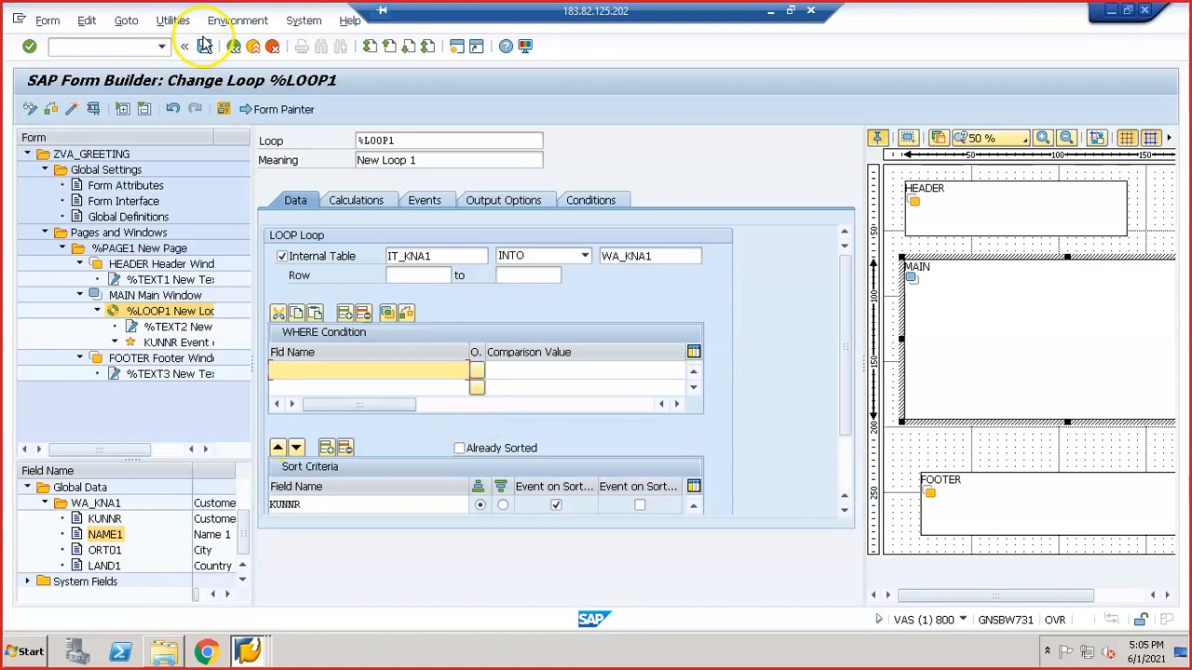
- Save, check and activate the form ZVA_GREETING
click(204, 46)
click(53, 109)
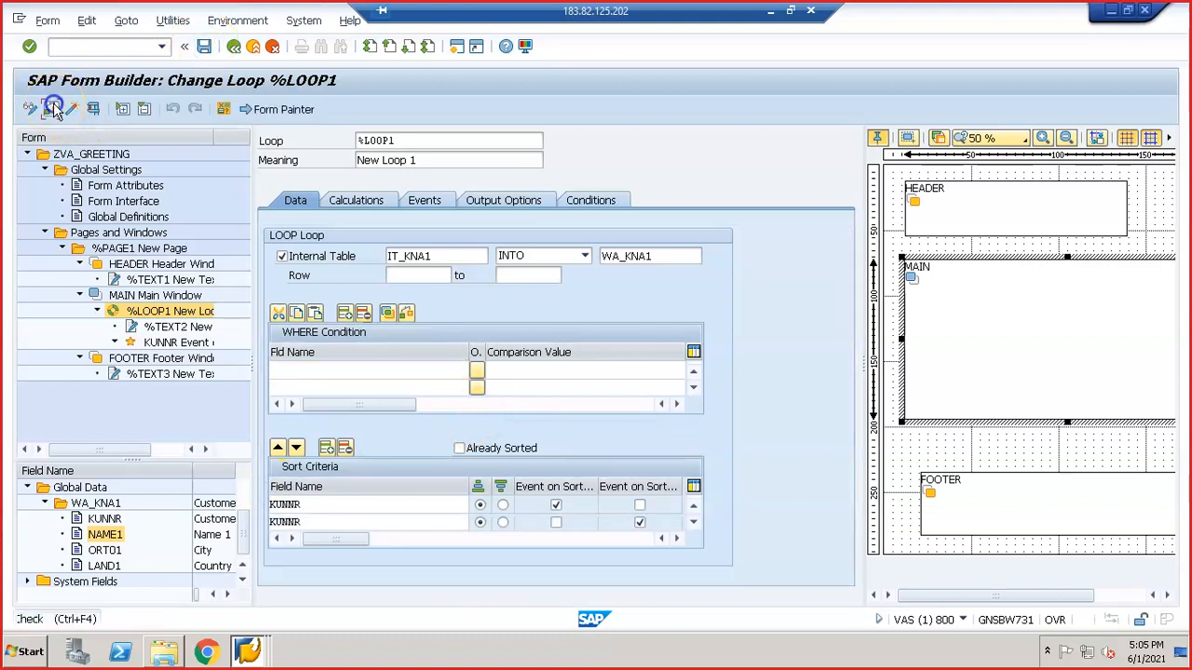
click(70, 109)
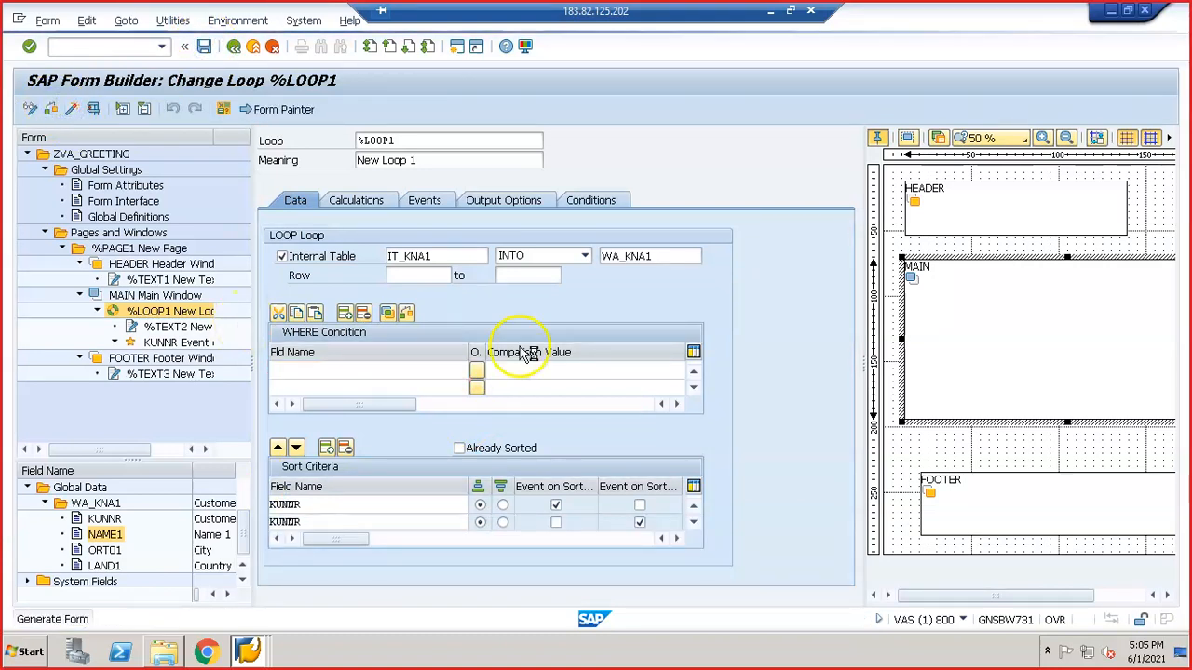
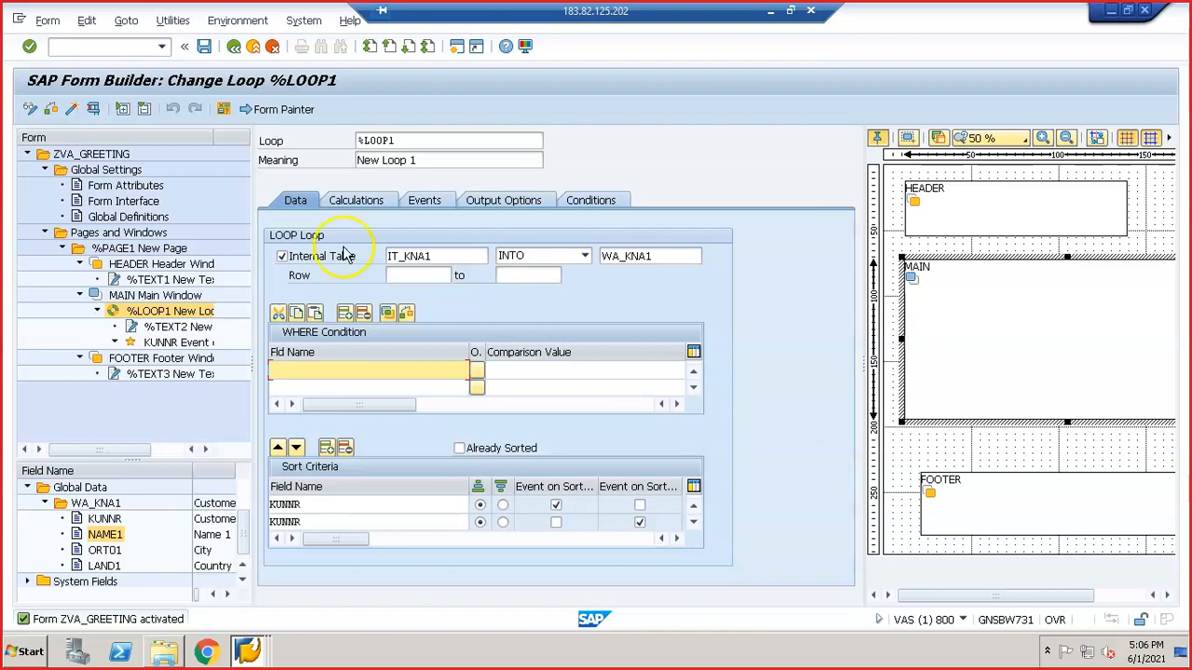
- Test the form's generated function module with an empty IT_KNA1 table and examine the print preview for output device LP01
click(92, 109)
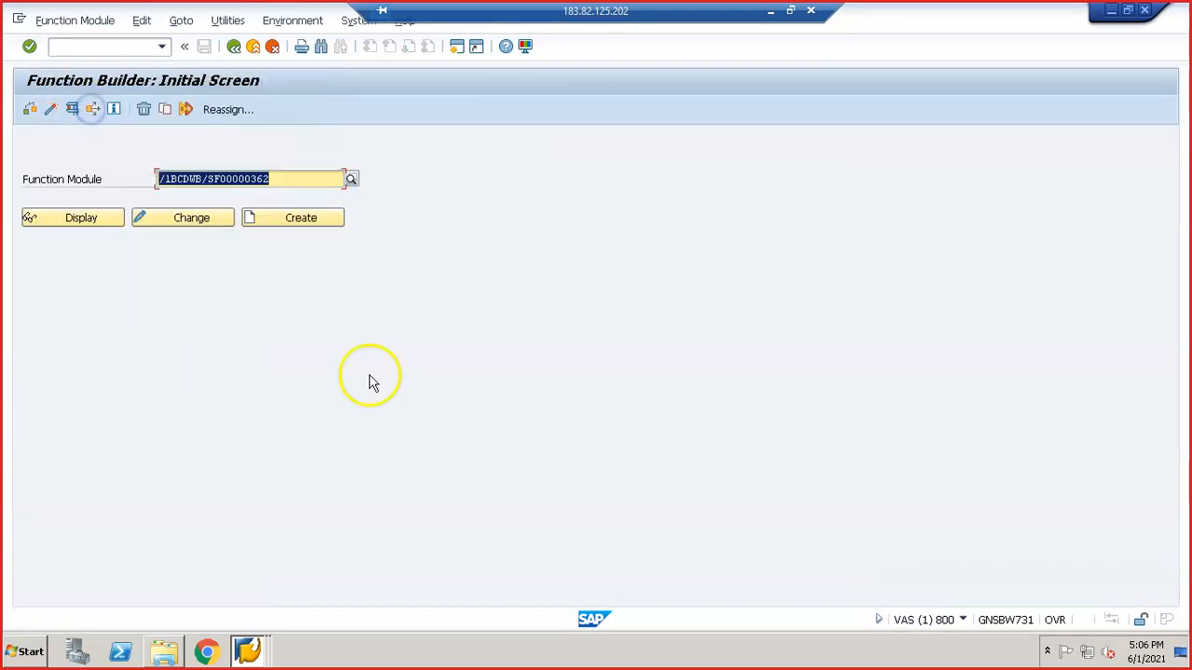
click(73, 108)
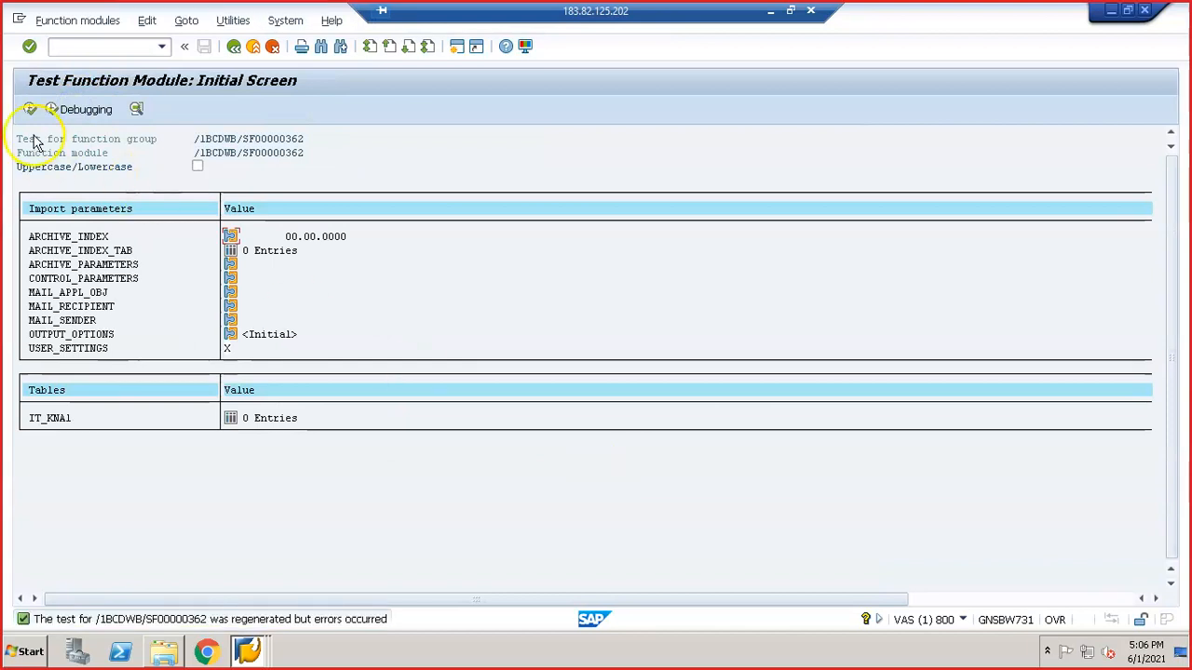
click(30, 109)
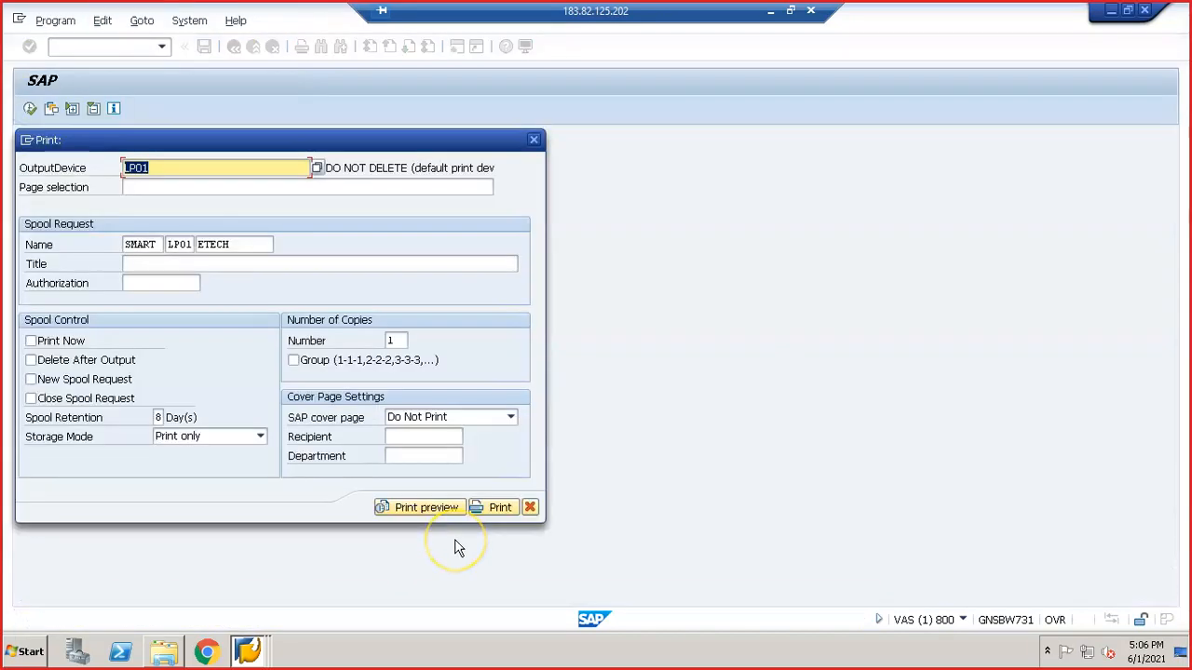
click(427, 508)
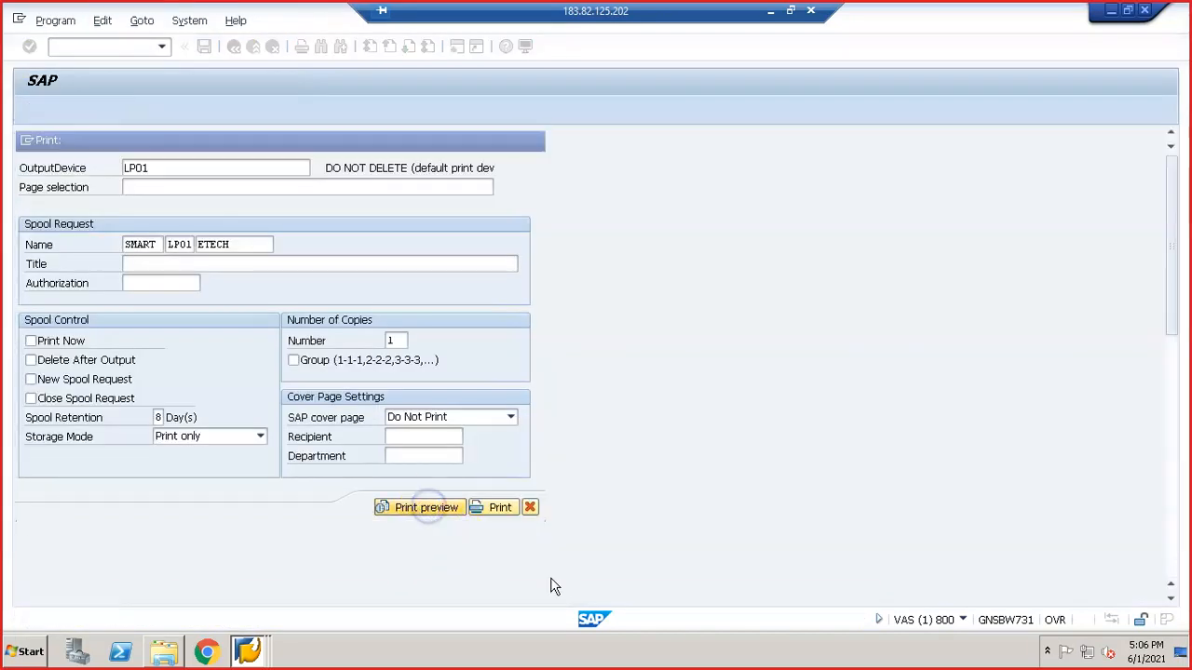
click(431, 349)
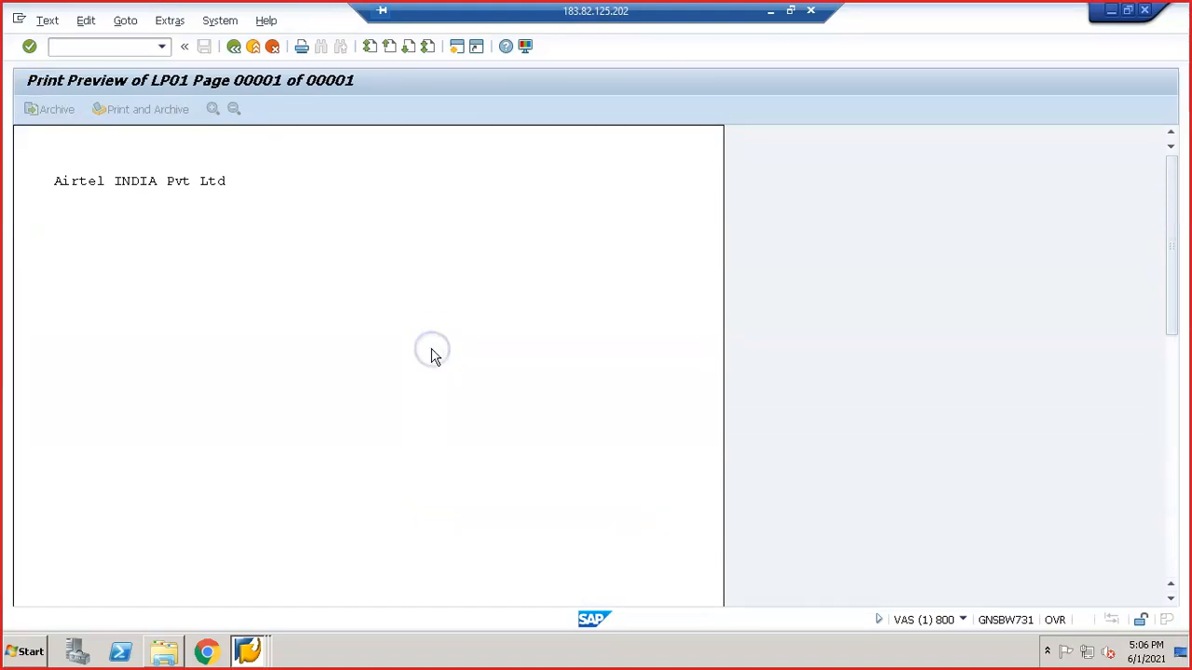
scroll(432, 352, down, 5)
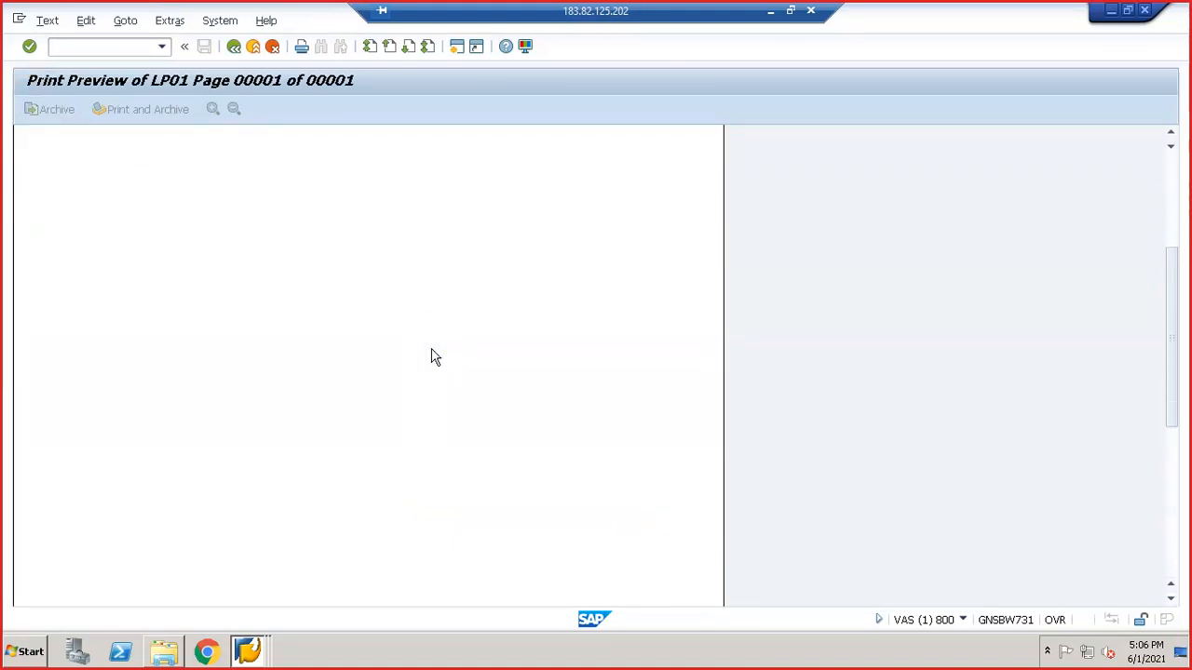
- Review the print preview from the footer back up to the header, and return to the loop node in the Form Builder
scroll(431, 356, down, 4)
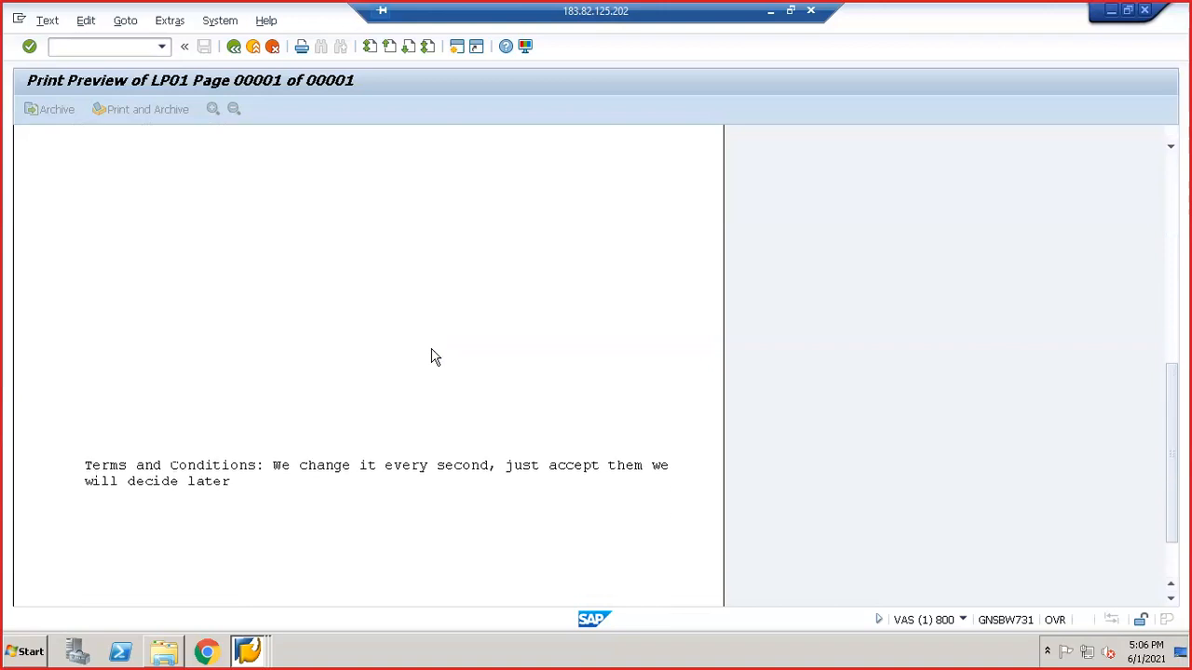
scroll(431, 357, up, 1)
scroll(431, 356, up, 3)
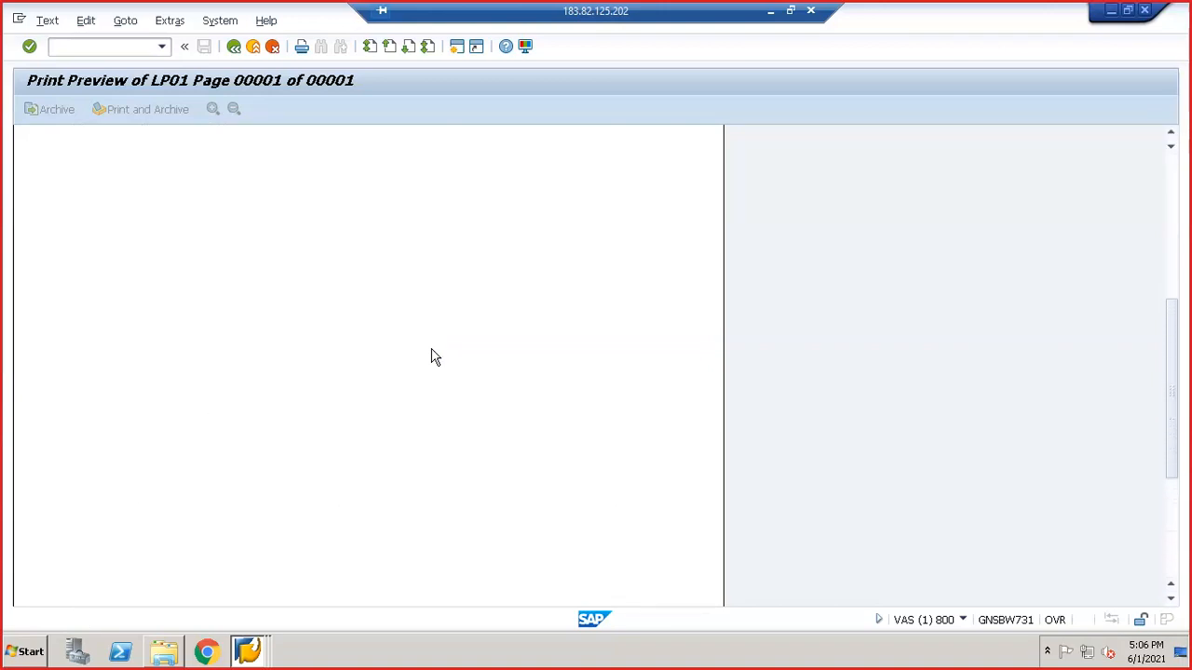
scroll(432, 357, up, 3)
scroll(432, 357, down, 1)
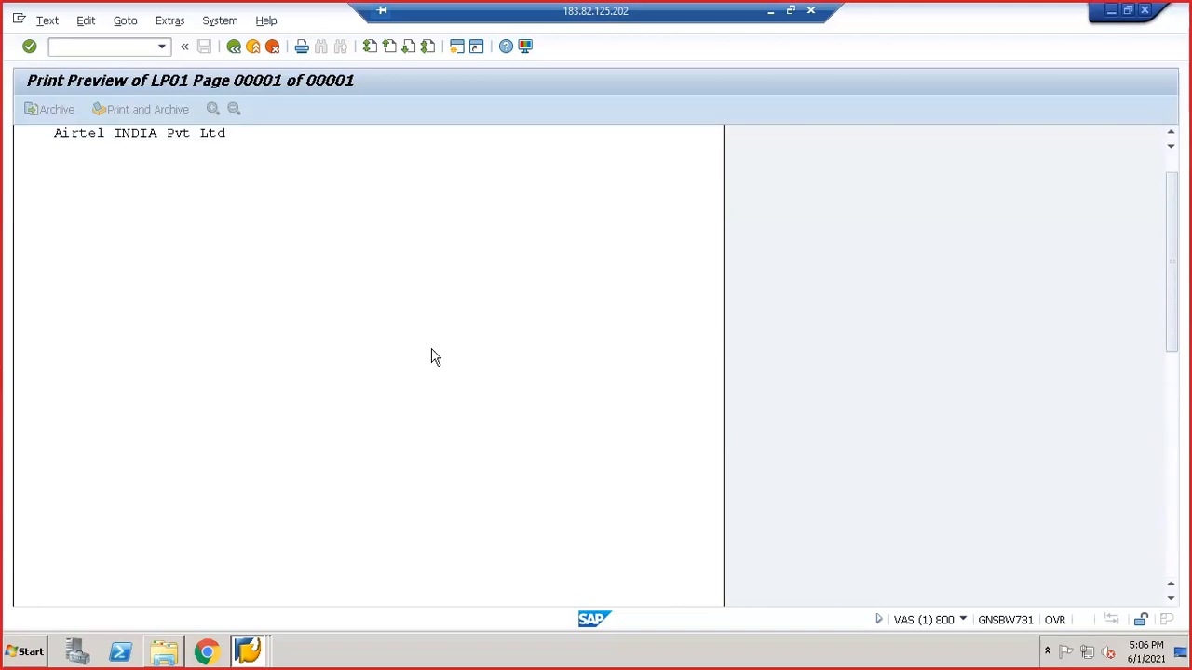
click(272, 47)
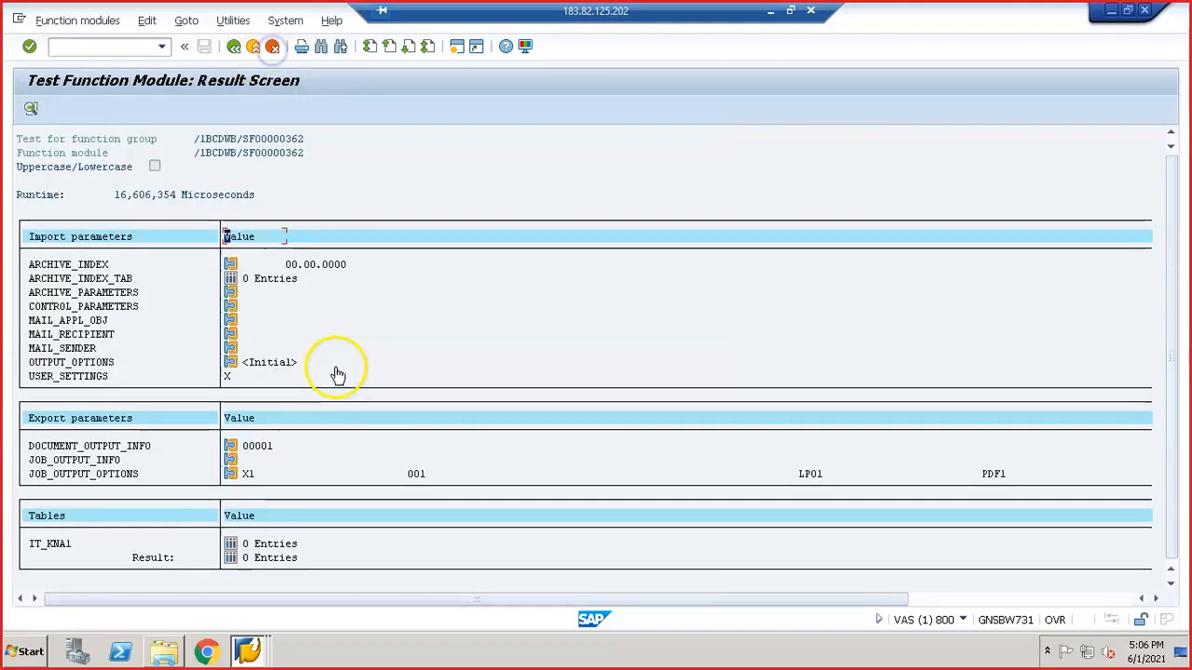
click(233, 47)
click(234, 47)
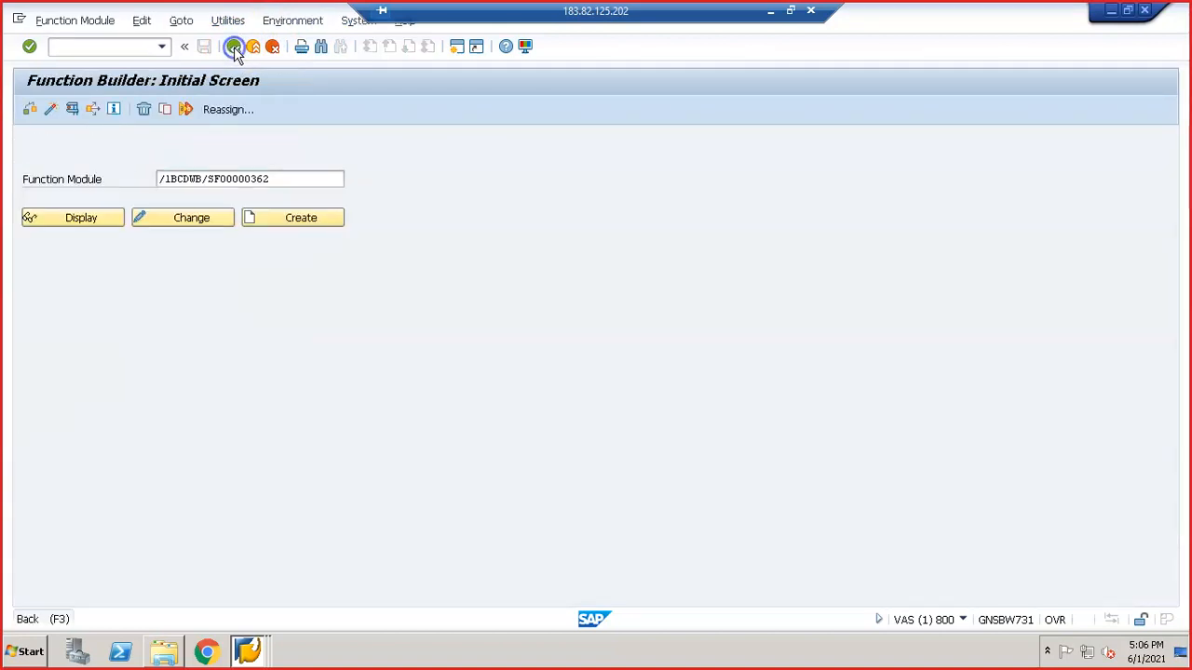
click(234, 47)
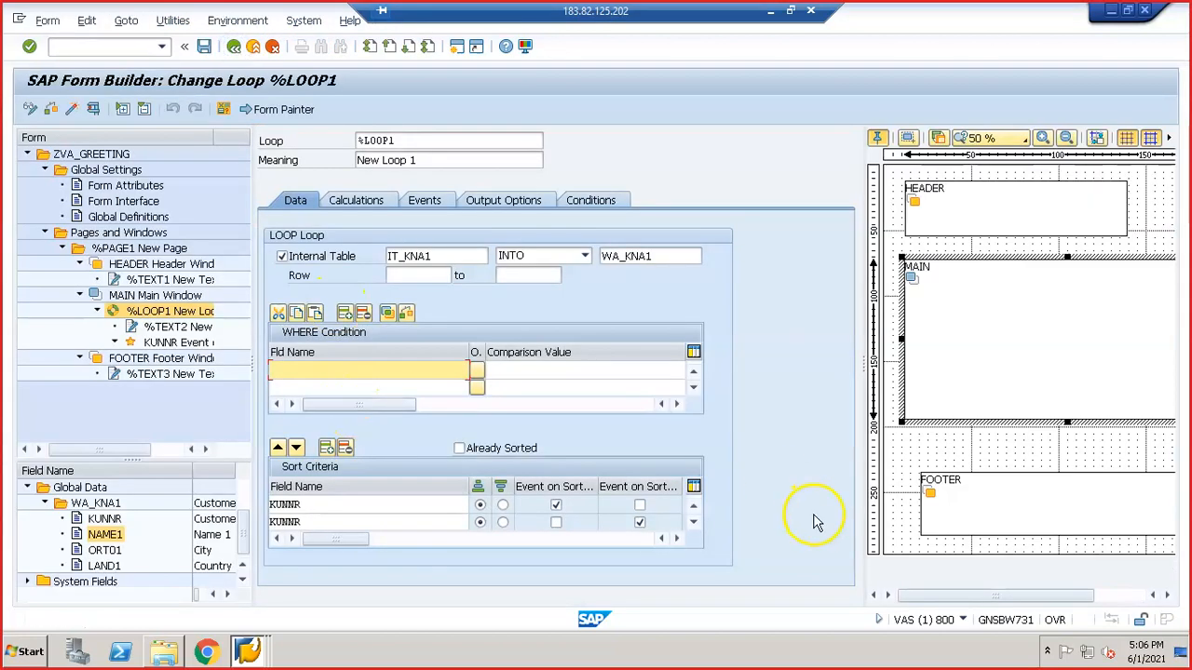
- Open transaction SE38 in a new session and start creating program ZVA_SF1
click(96, 47)
text(/ose38)
key(Return)
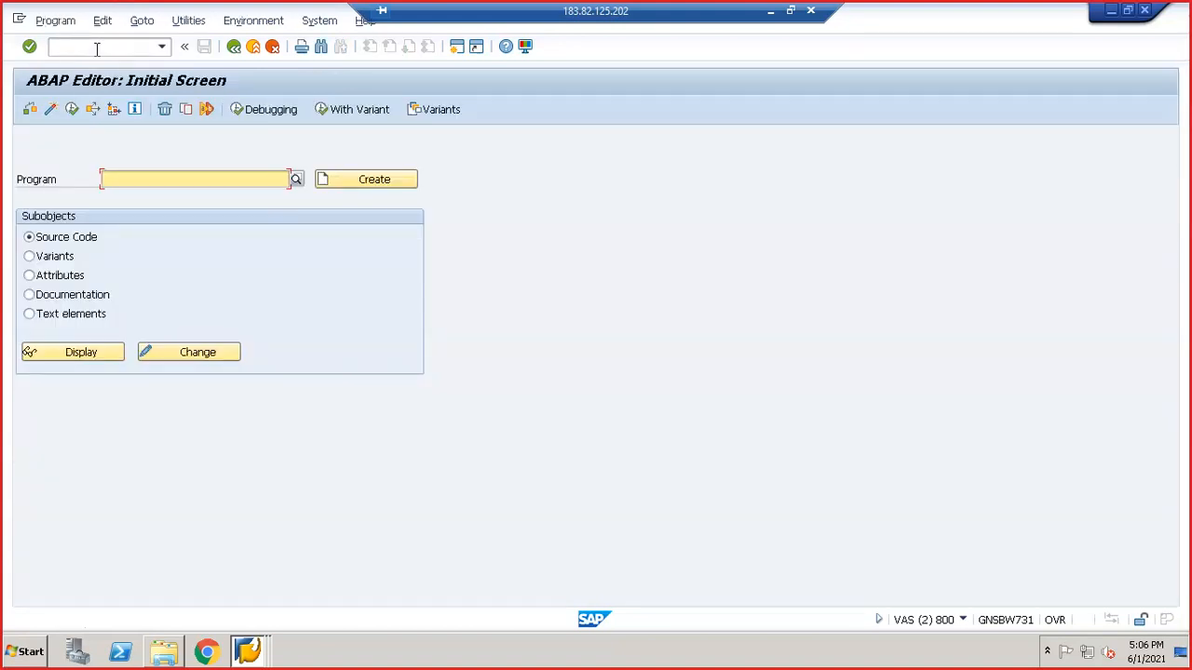
click(200, 185)
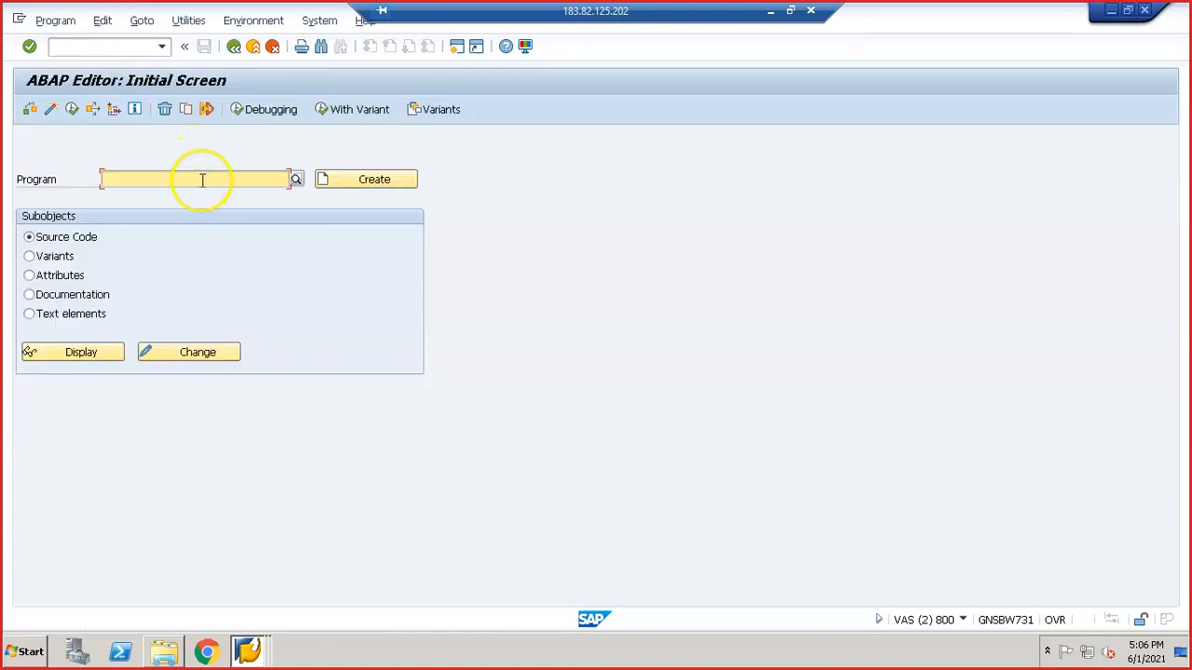
text(zva_sfl)
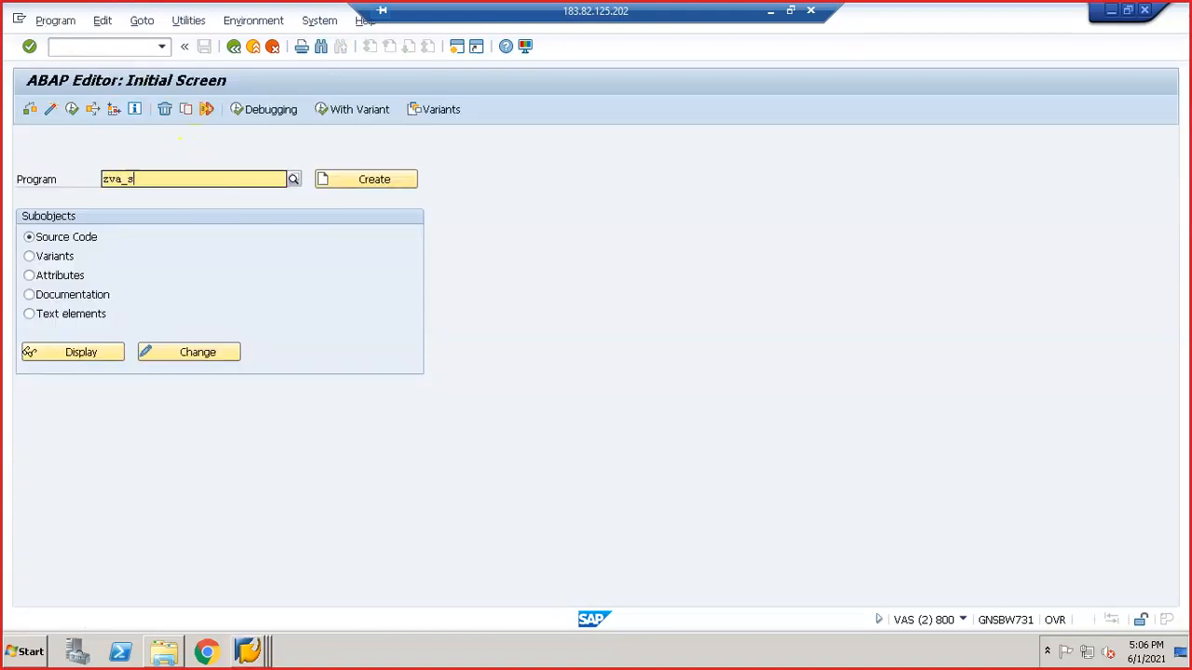
click(377, 181)
- Title the program Smartforms, set its type to executable program and save it as a local object
text(Smartforms)
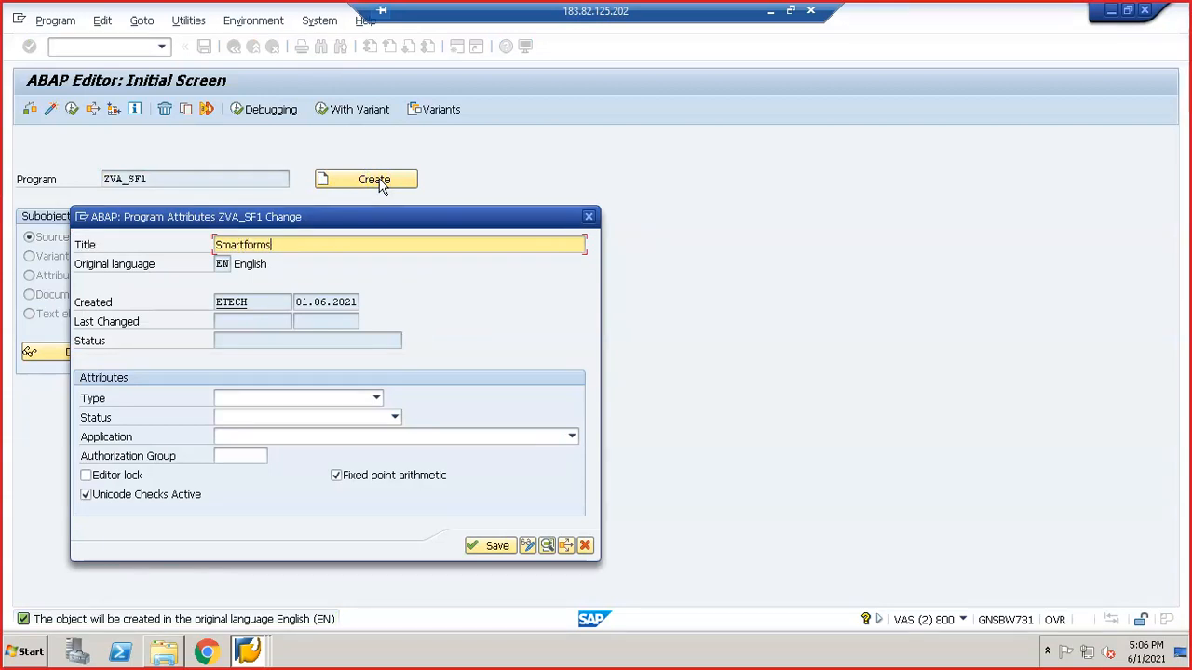
key(Tab)
key(e)
key(Return)
key(Return)
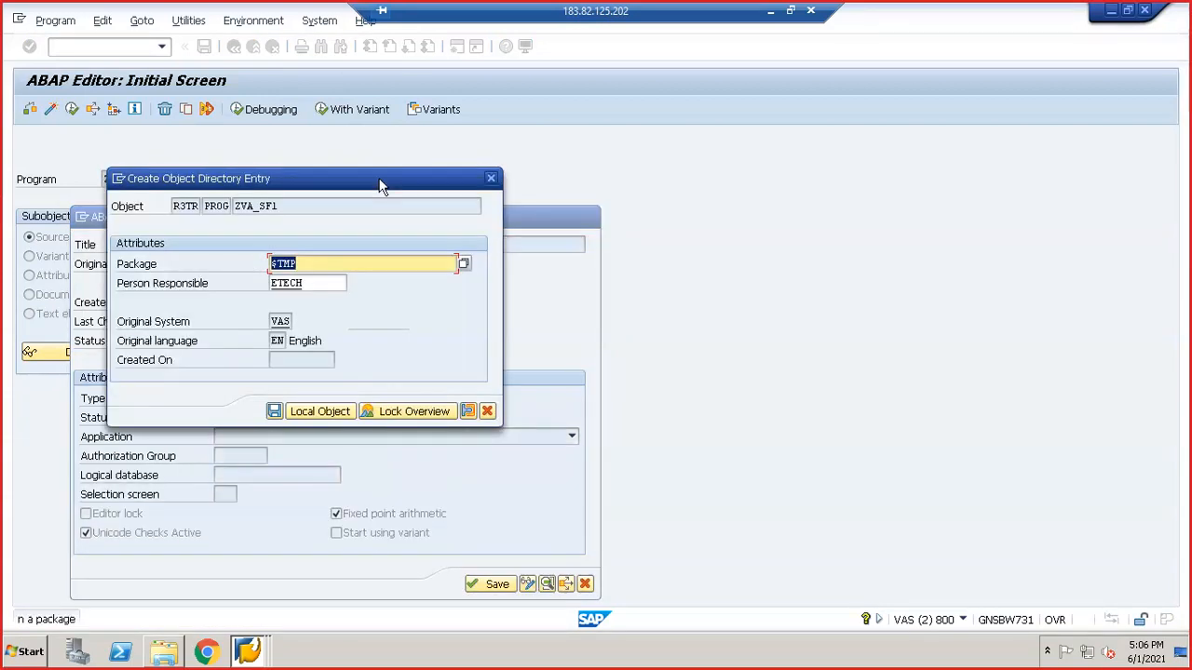
click(316, 411)
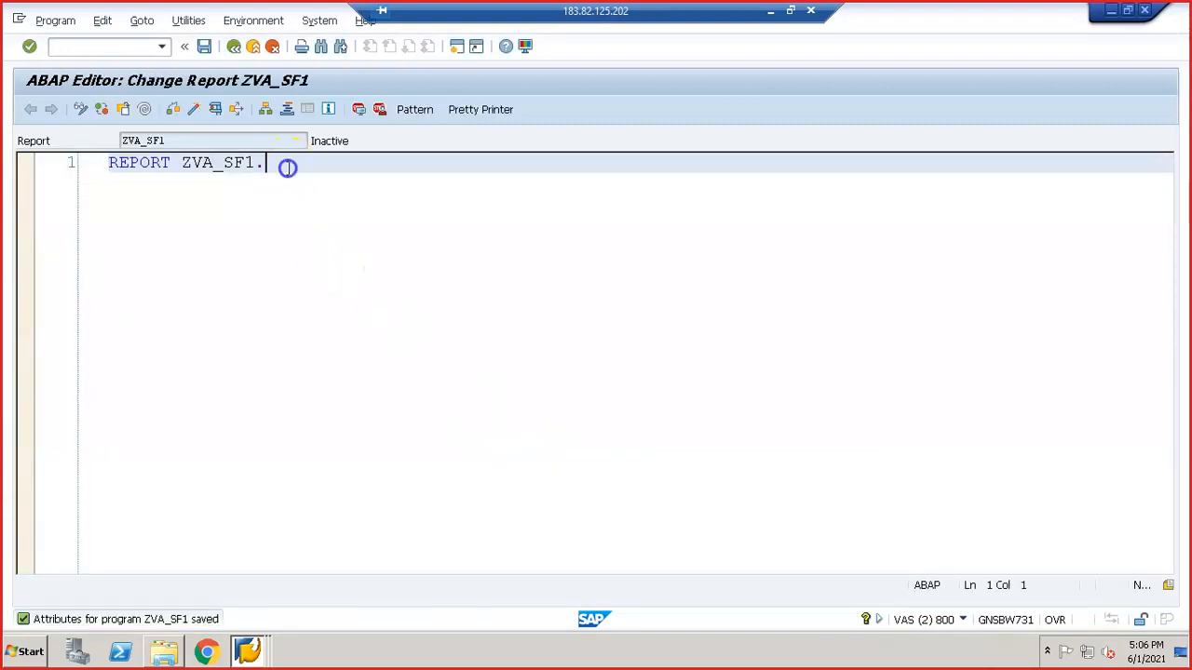
- Below the REPORT statement, declare it_kna1 of type zit_kna1 and wa_kna1 of type zst_kna1 in one data statement
click(289, 167)
key(Return)
key(Return)
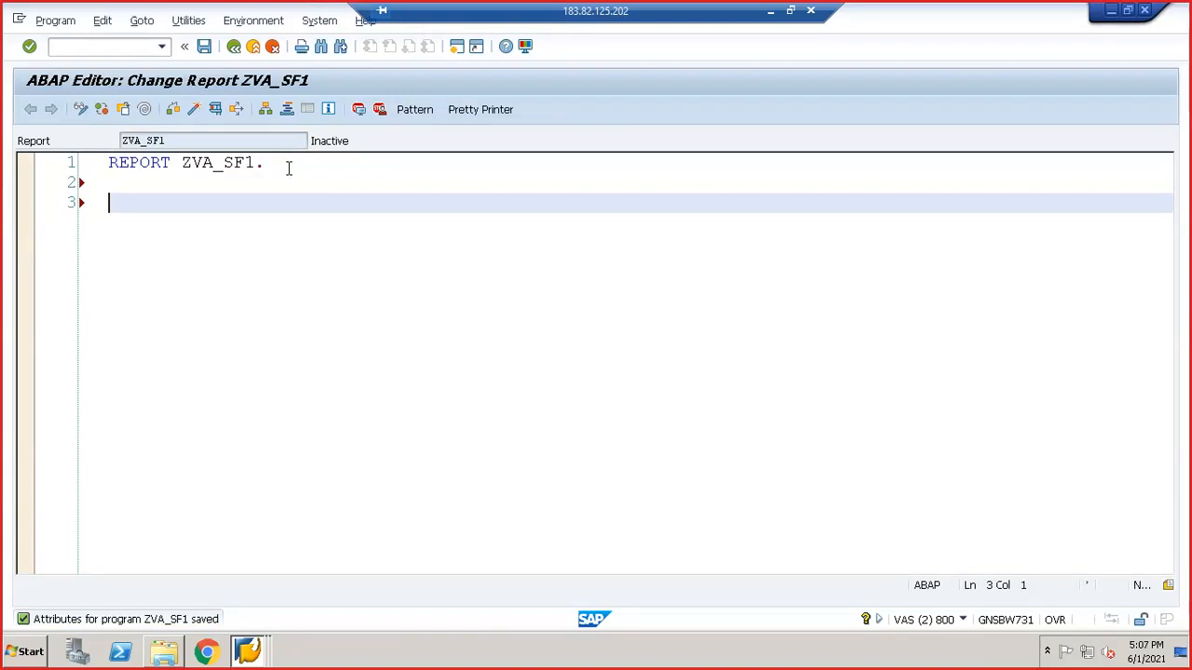
text(data: it_kna1 )
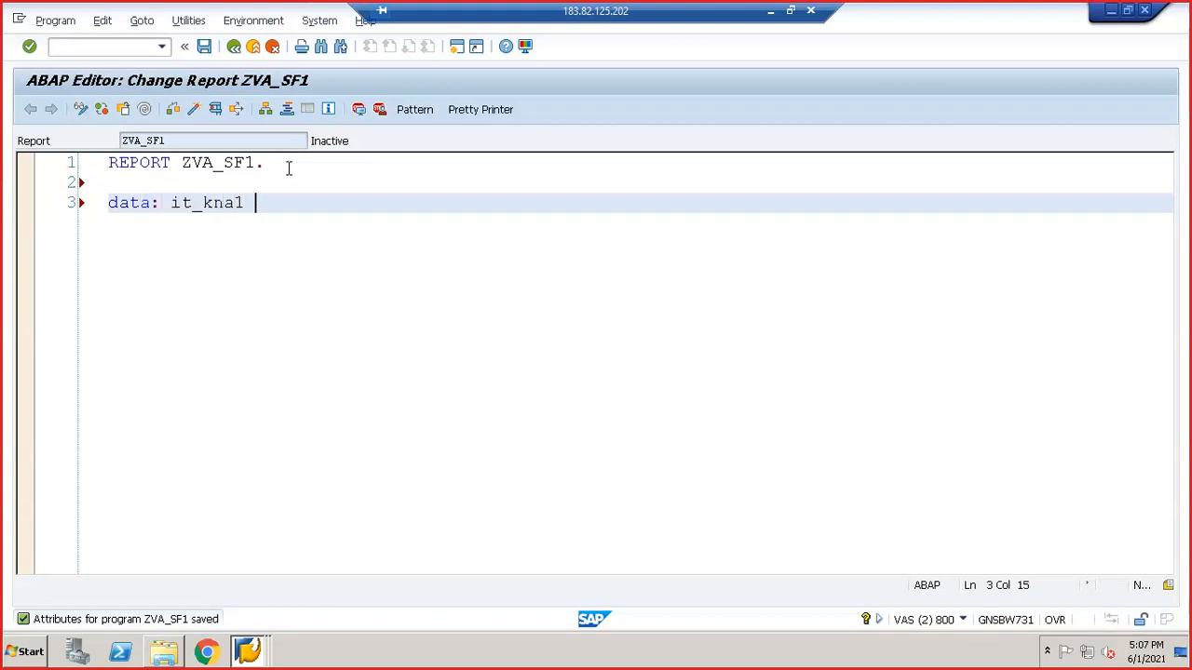
text(type zit_kna1,)
key(Return)
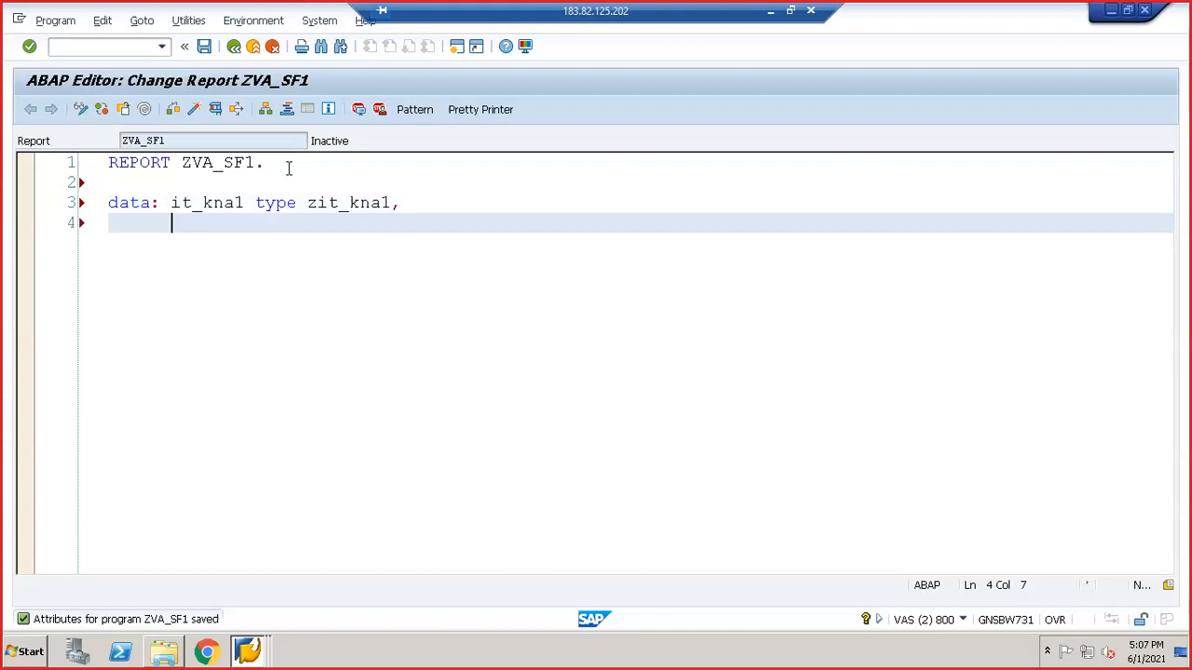
text(wa_kna1 t)
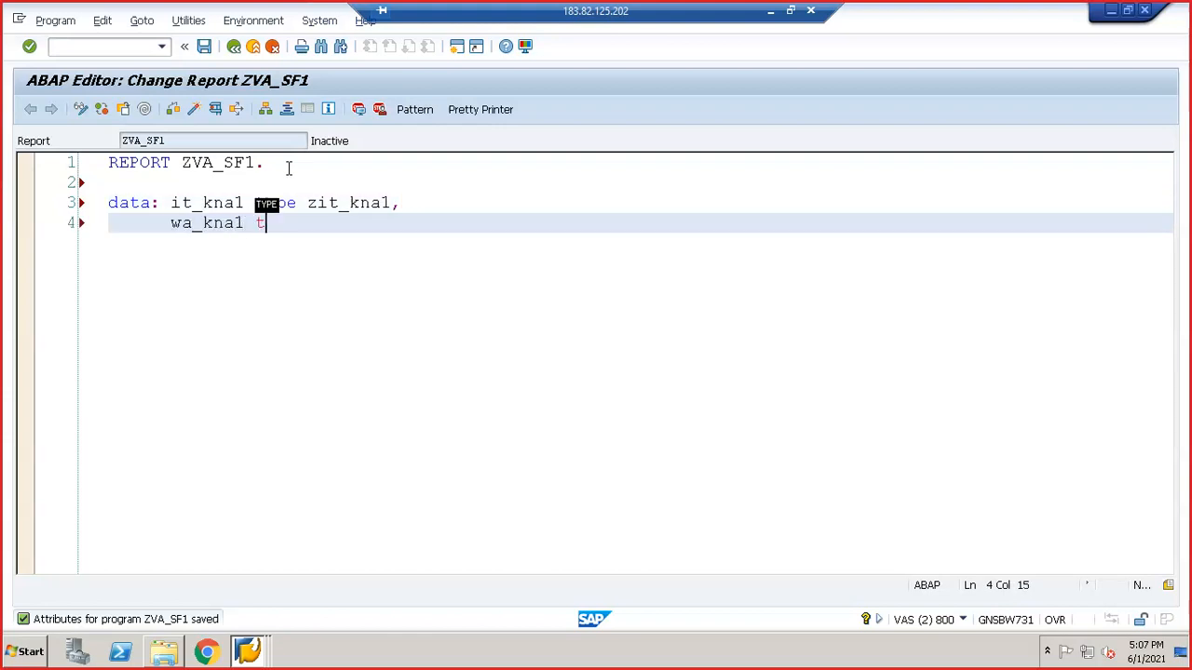
text(ype zst_kna1.)
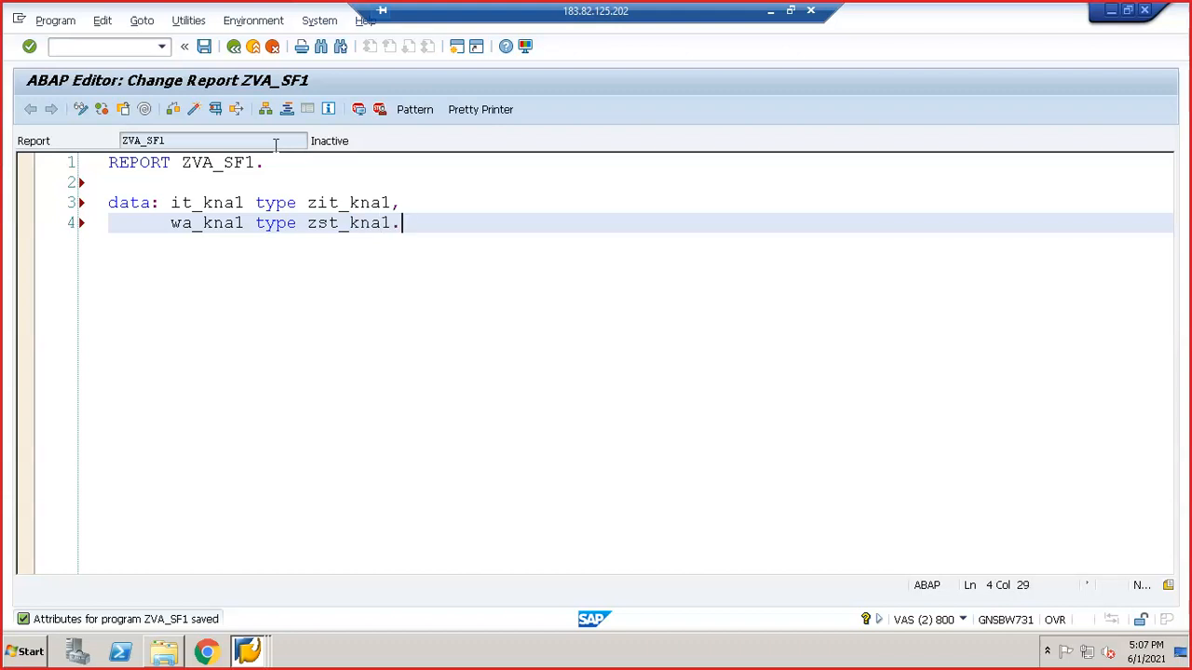
click(309, 203)
drag(308, 203, 393, 205)
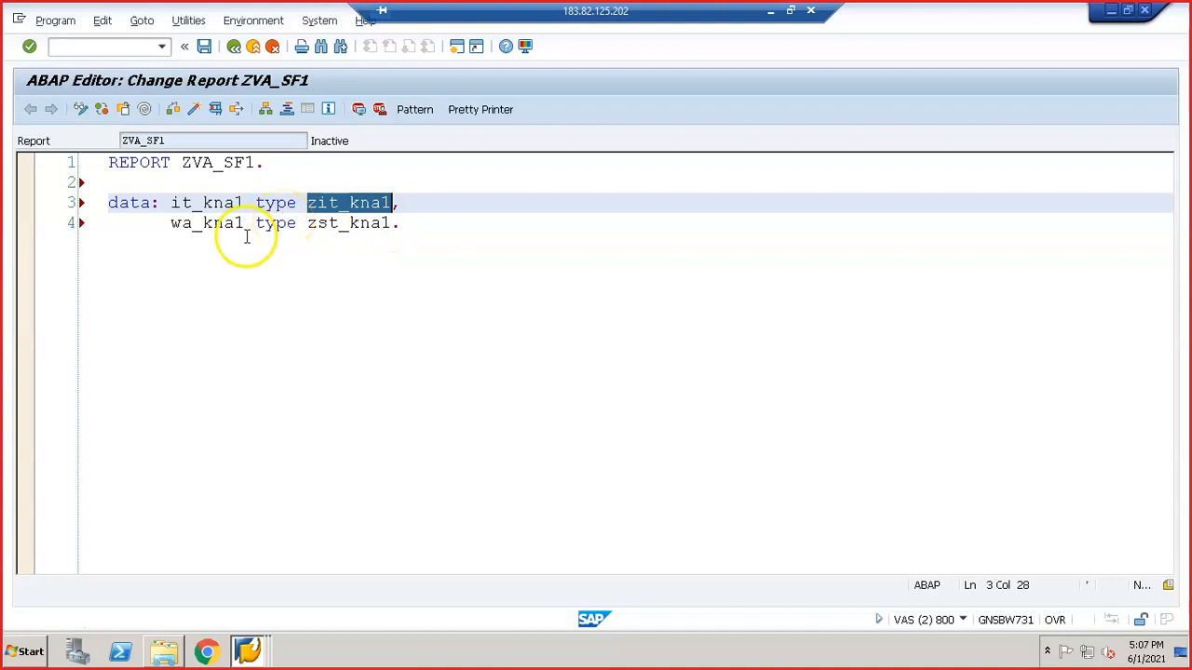
click(412, 226)
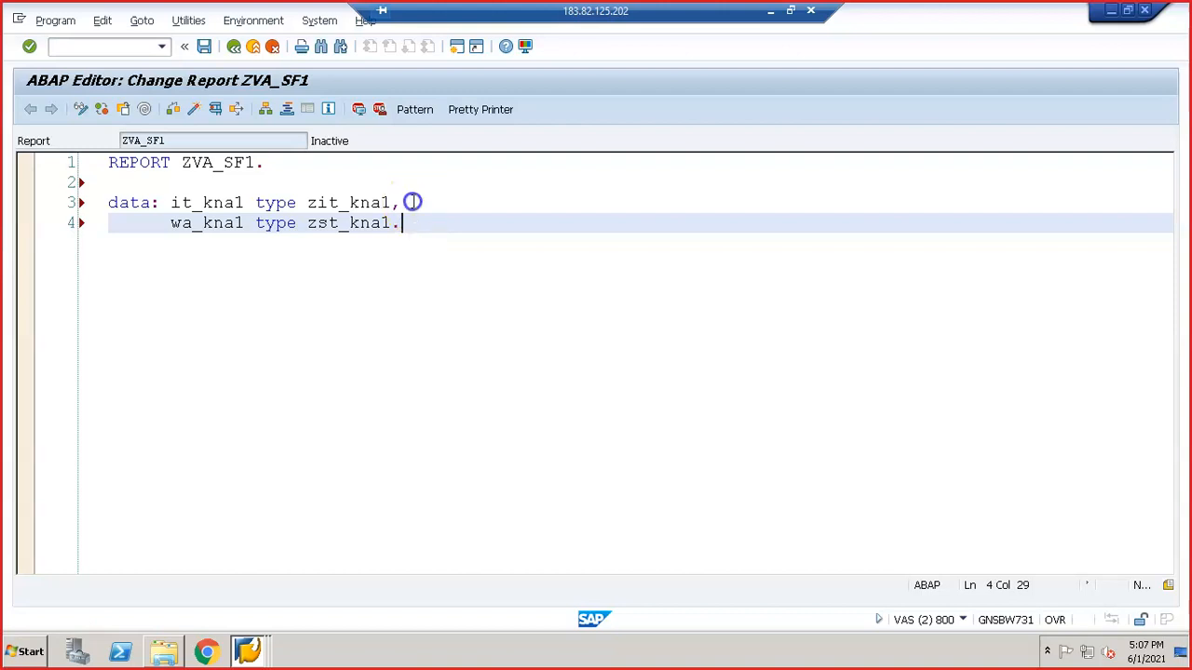
- Below the data declarations, add the selection range "select-options: s_kunnr for kna1-kunnr."
click(413, 202)
key(Down)
key(Return)
key(Return)
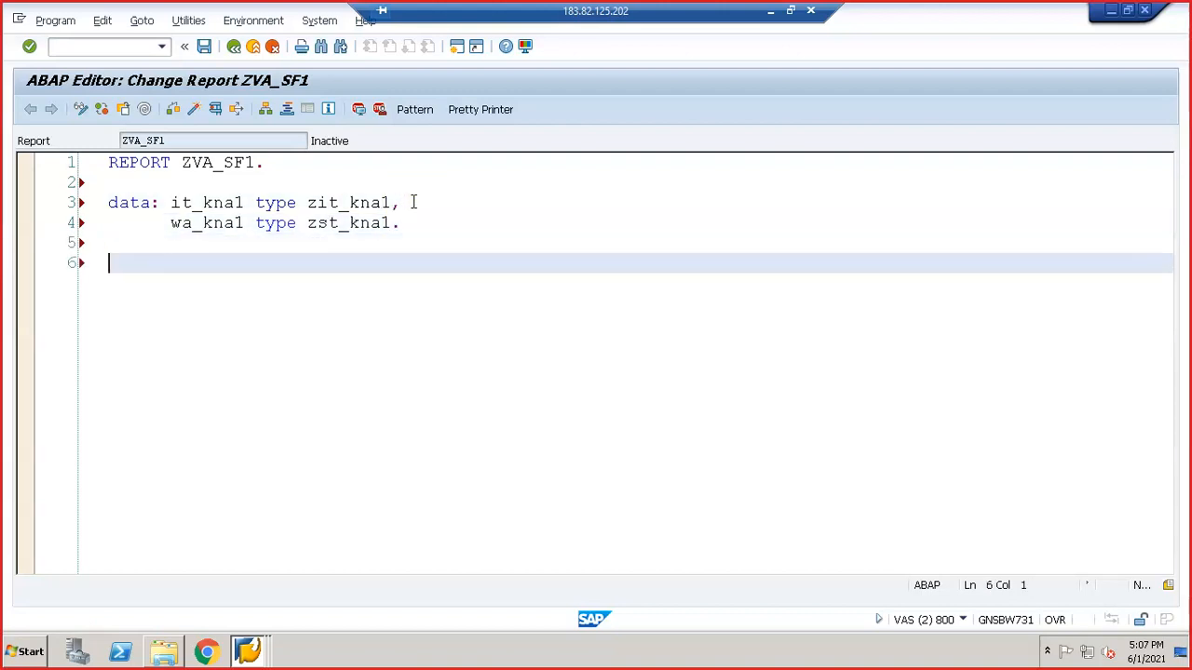
text(select-options)
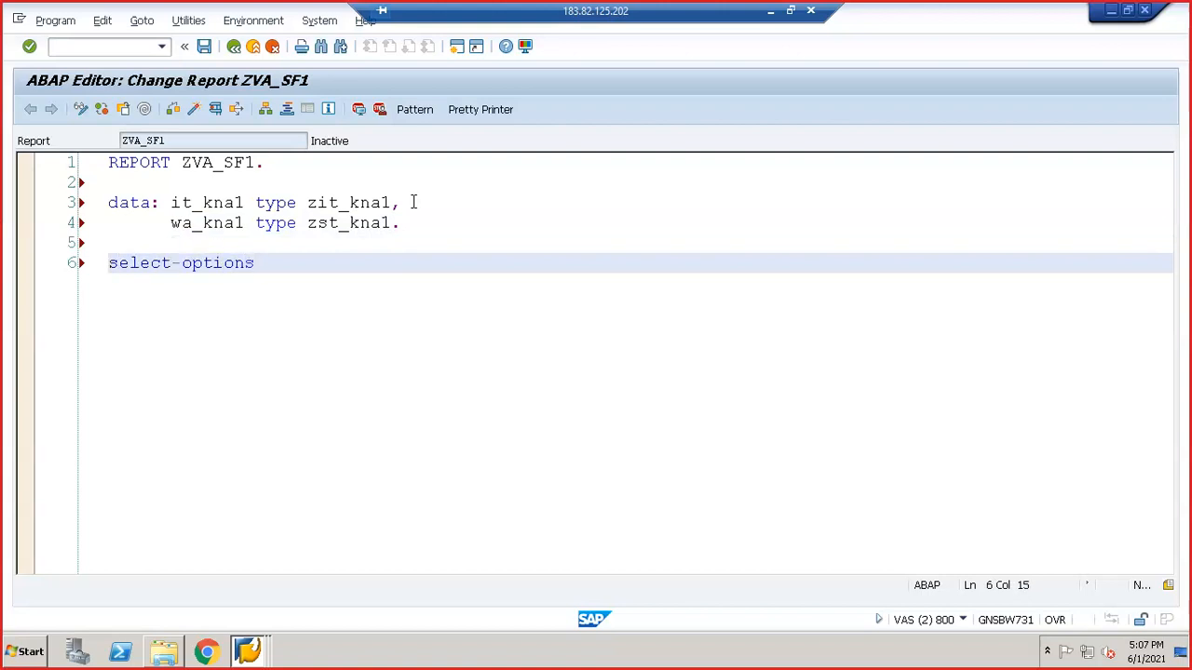
text(: s_kunnr for kna1-)
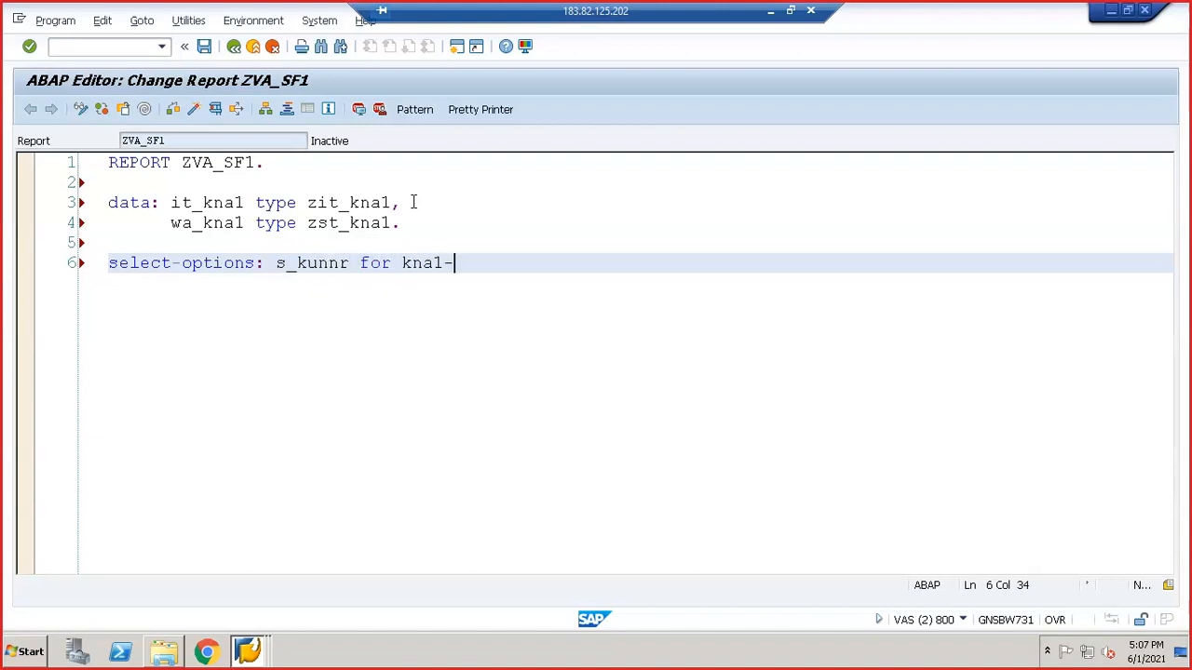
text(kunnr.)
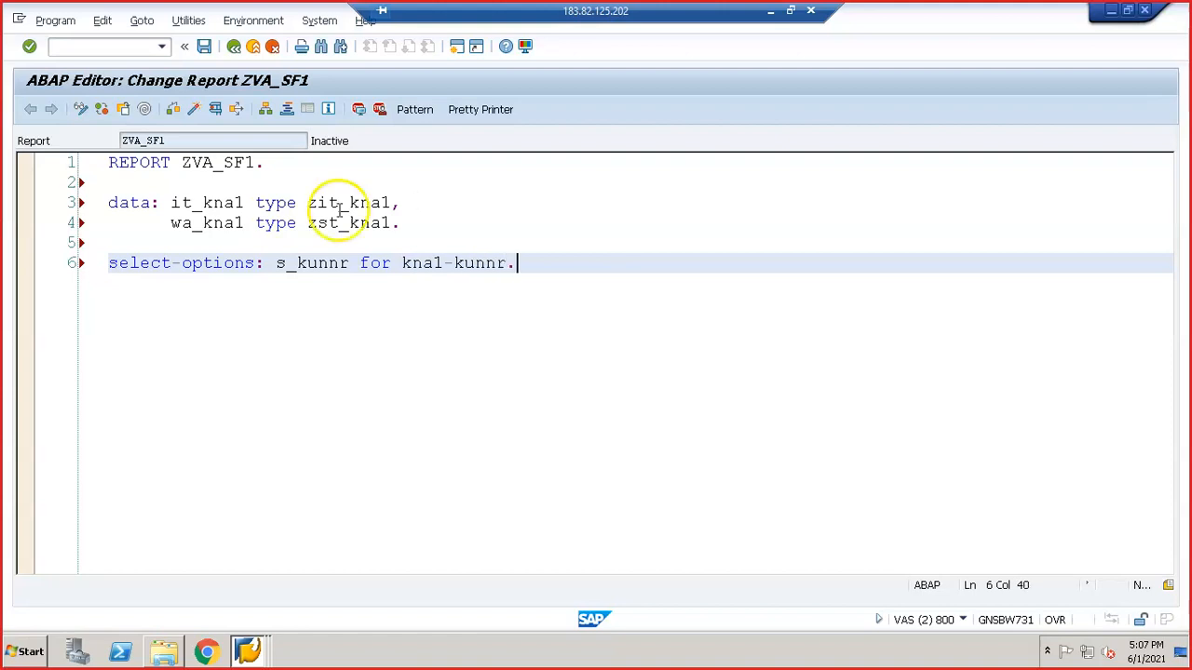
- Insert the statement "tables: kna1." between the REPORT line and the data declarations, with blank lines around it
click(279, 174)
key(Return)
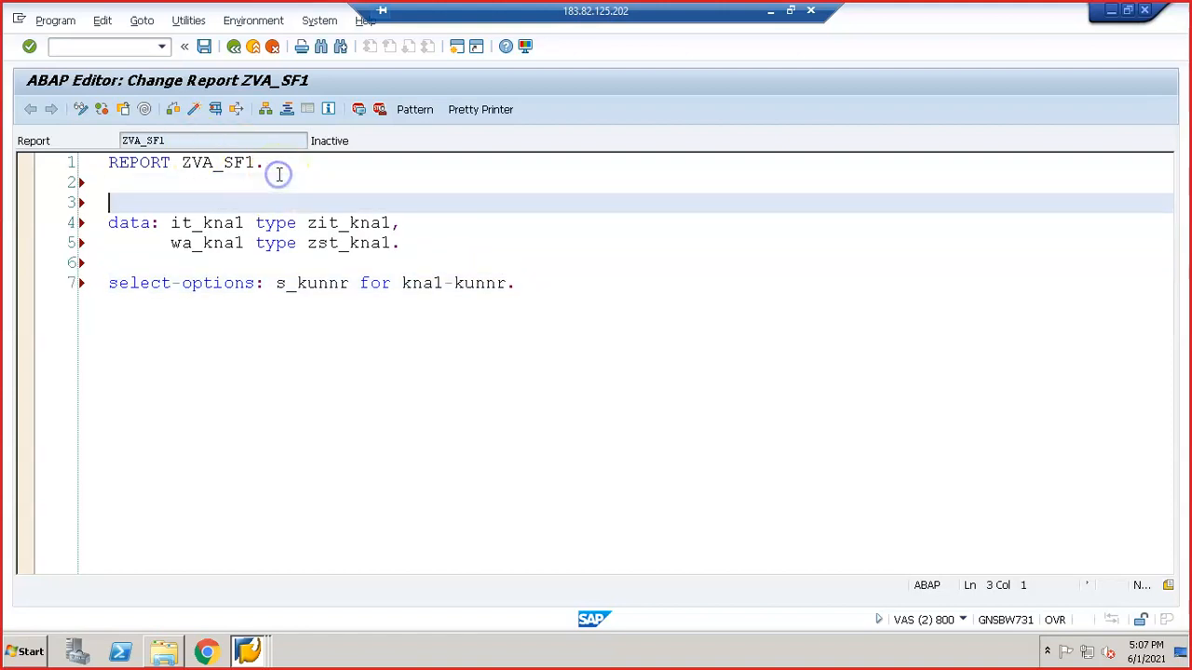
click(279, 174)
key(Return)
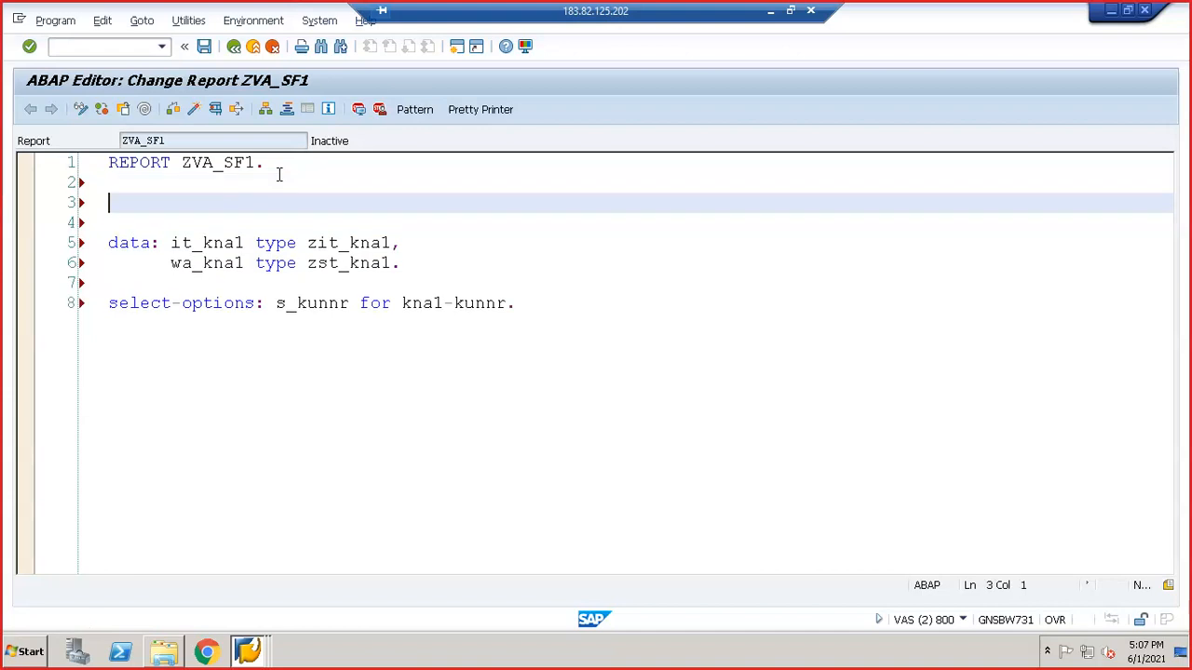
text(tables:)
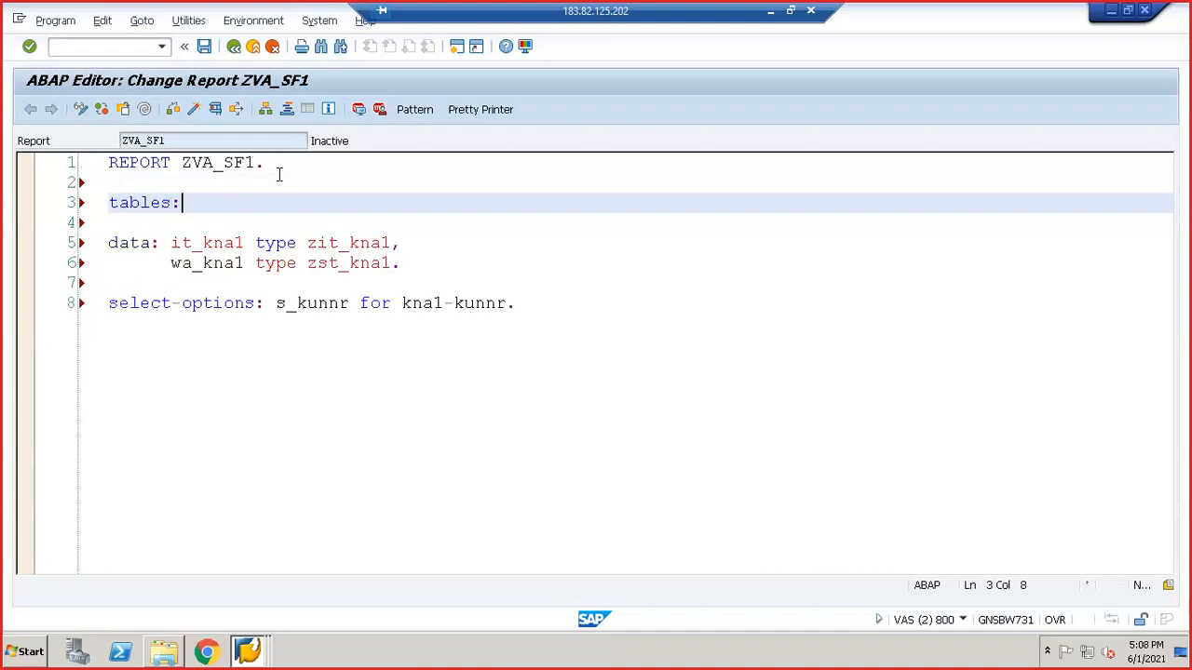
text( kna1.)
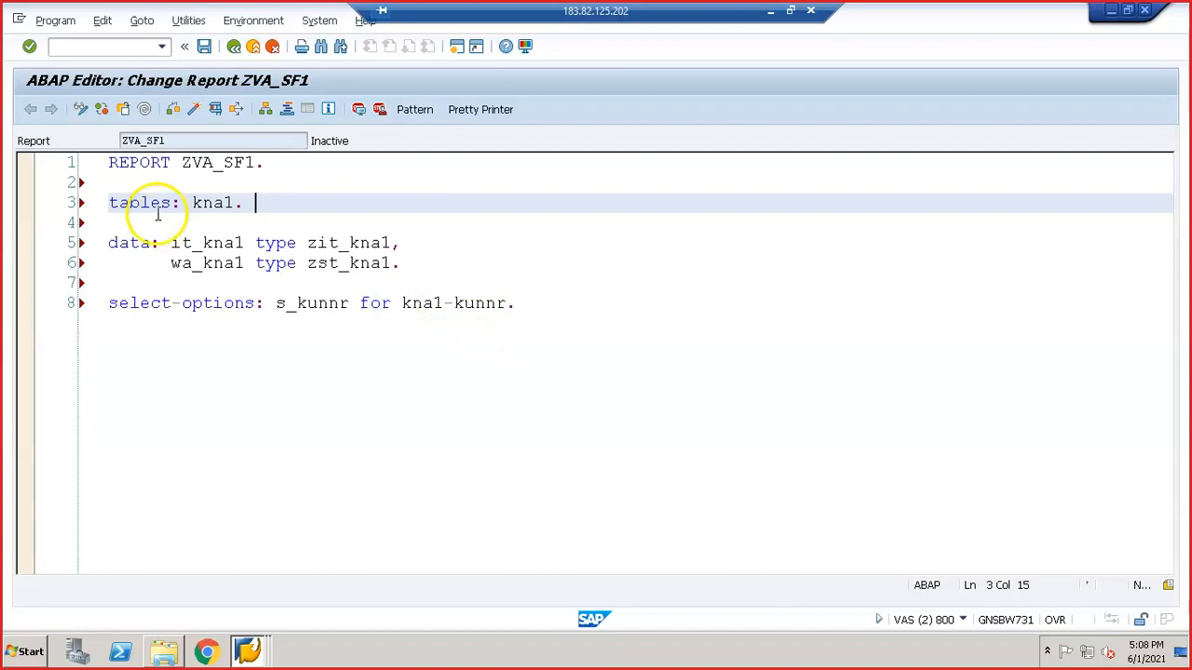
- Below the select-options, add a SELECT of kunnr, name1, ort01 and land1 from kna1 into table it_kna1 where kunnr is in s_kunnr
click(533, 316)
key(Return)
key(Return)
key(Caps_Lock)
text(S)
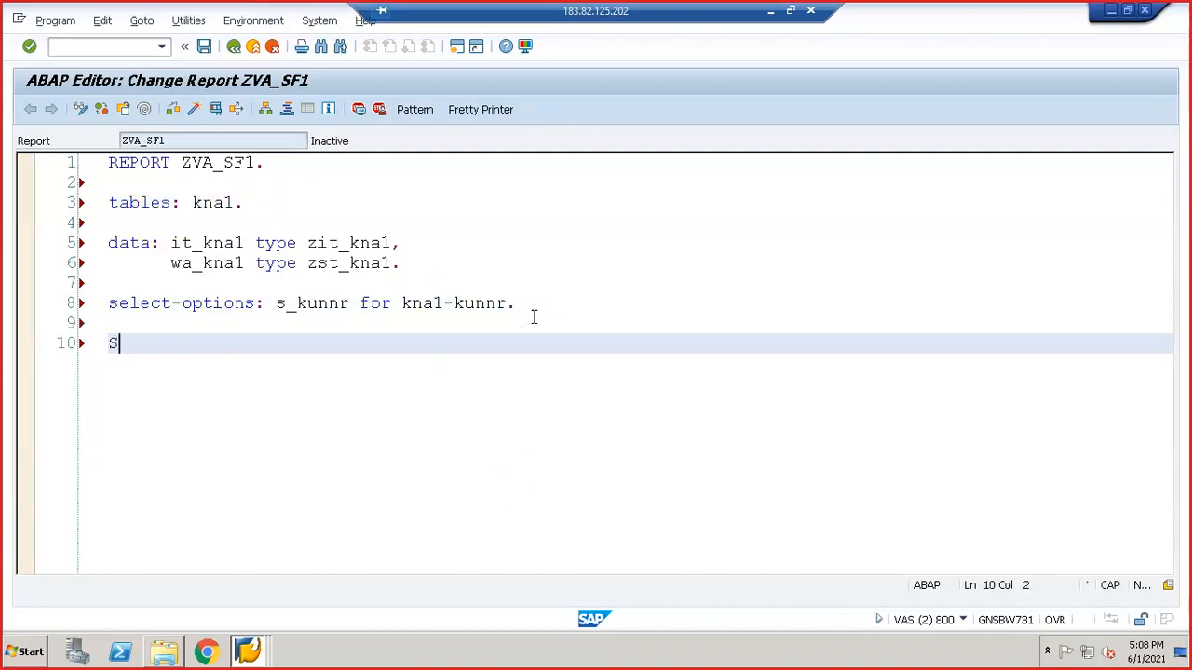
text(ELECT kunn)
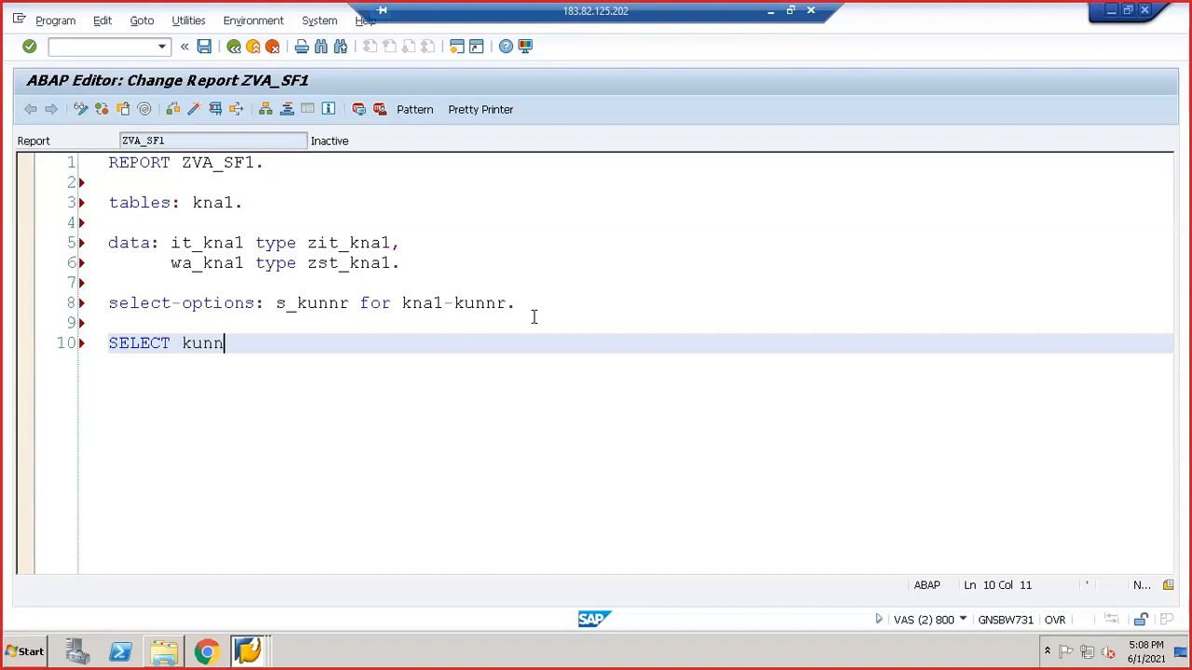
text(r name1 ort01 land1 from kna1 into table itP)
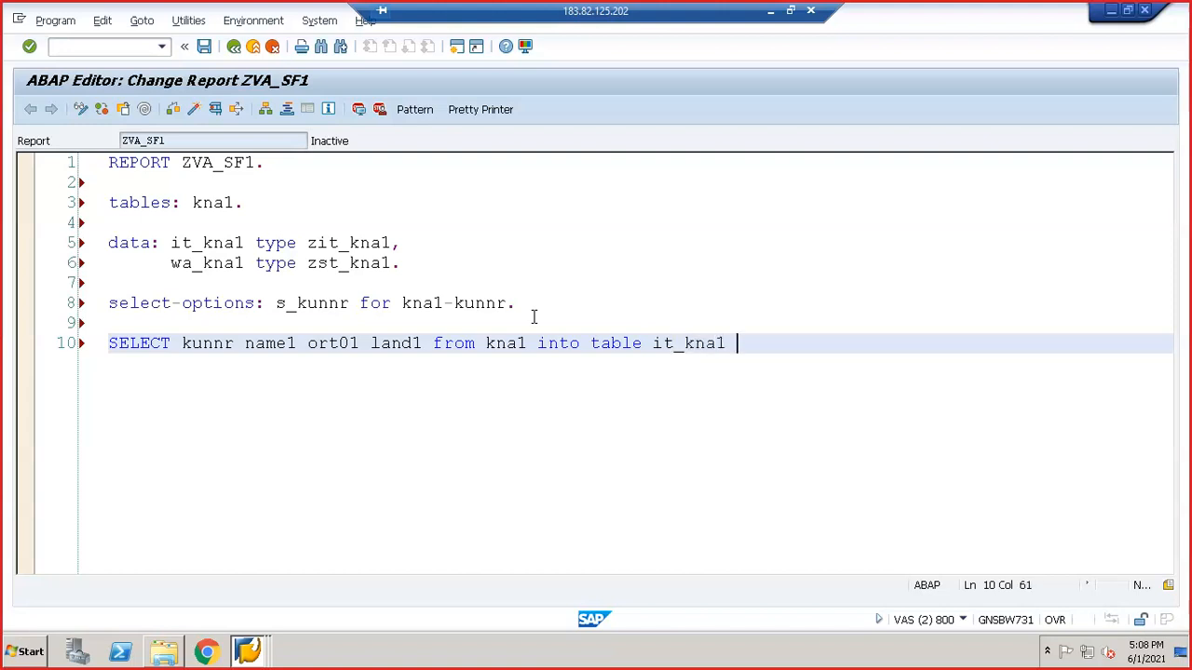
text(kna1 weh)
key(BackSpace)
key(Tab)
text(kunnr in s)
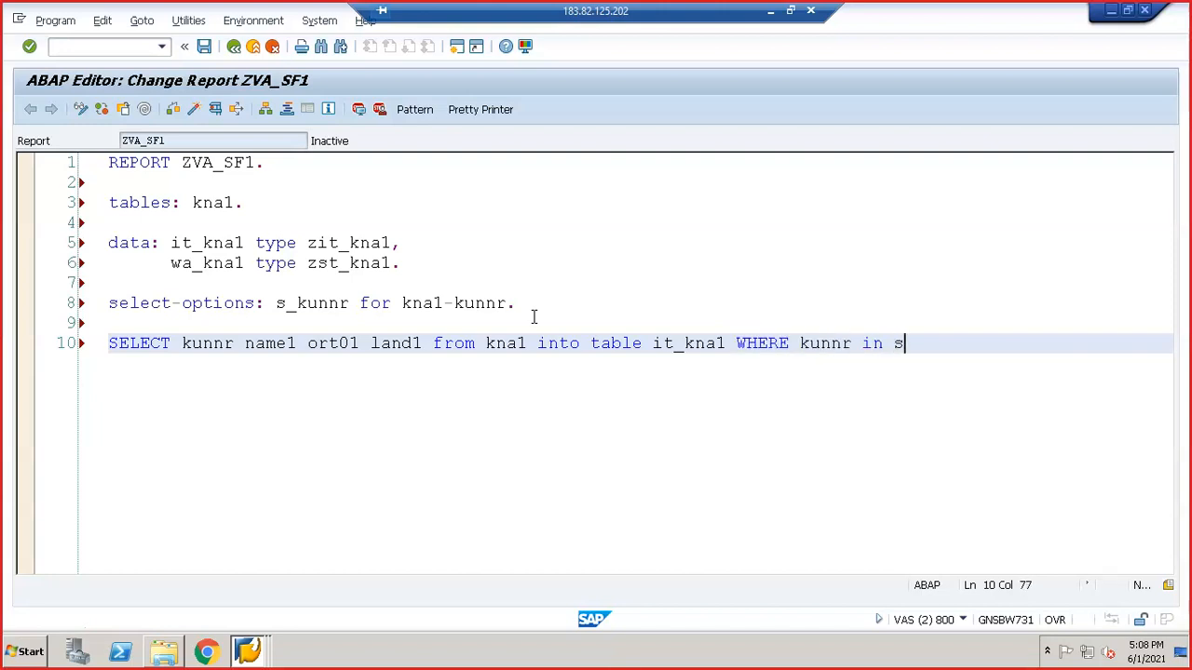
- Break the SELECT statement into separate lines for each field, the into table clause and the WHERE clause
click(240, 344)
key(Return)
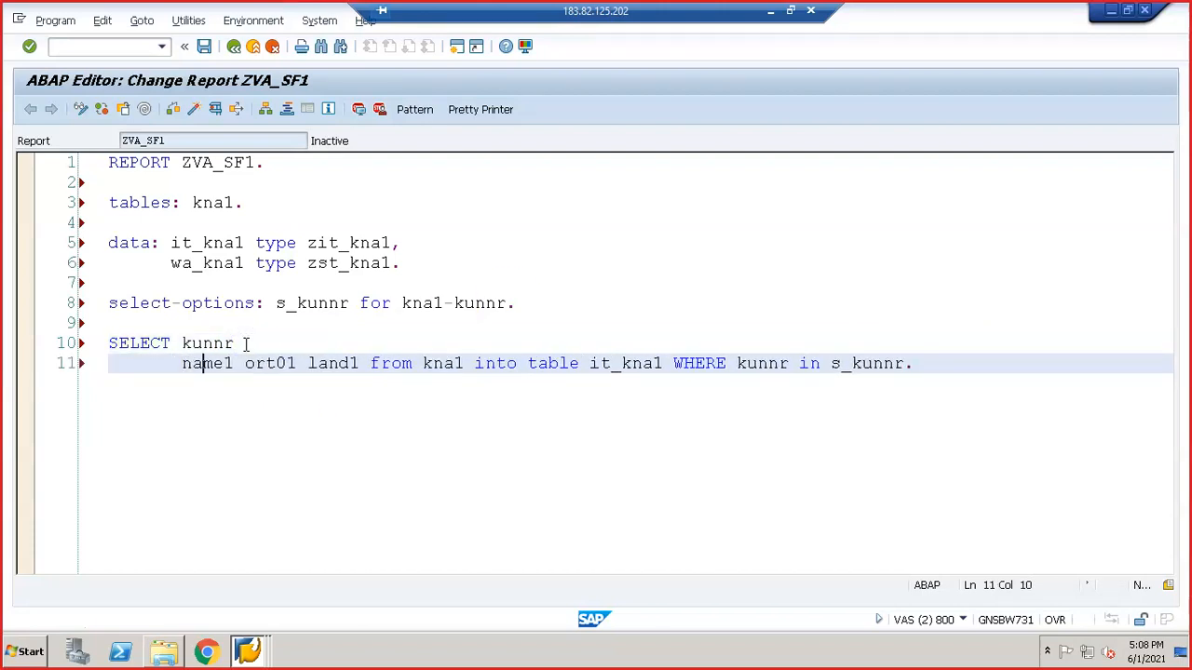
key(Return)
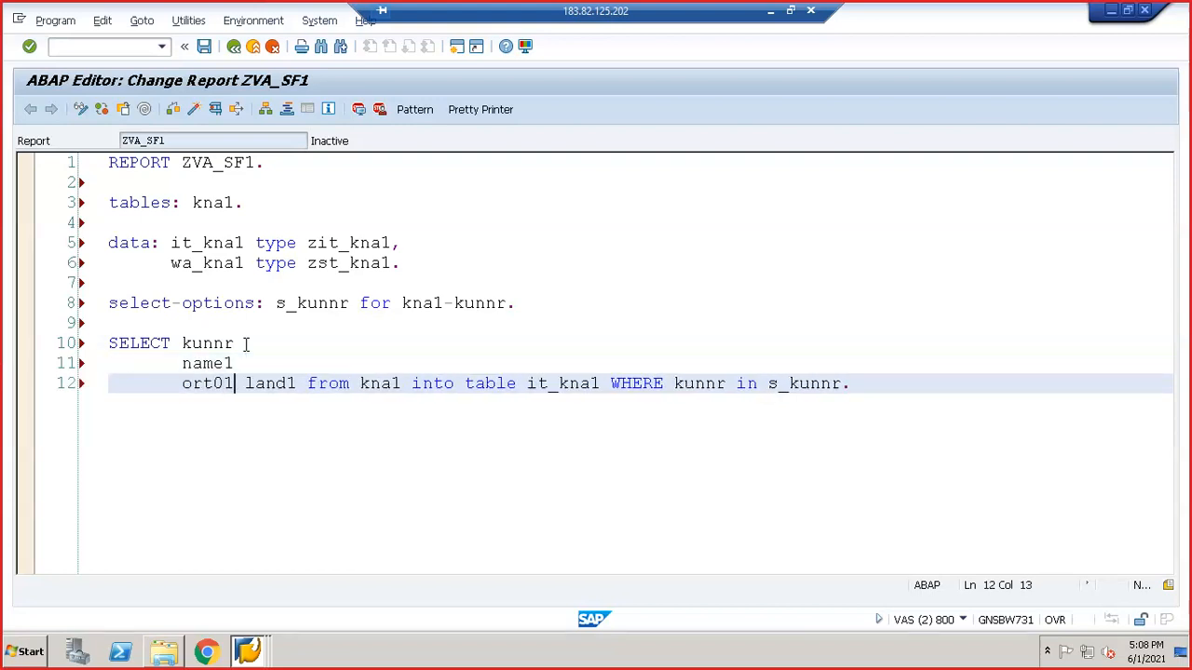
key(Return)
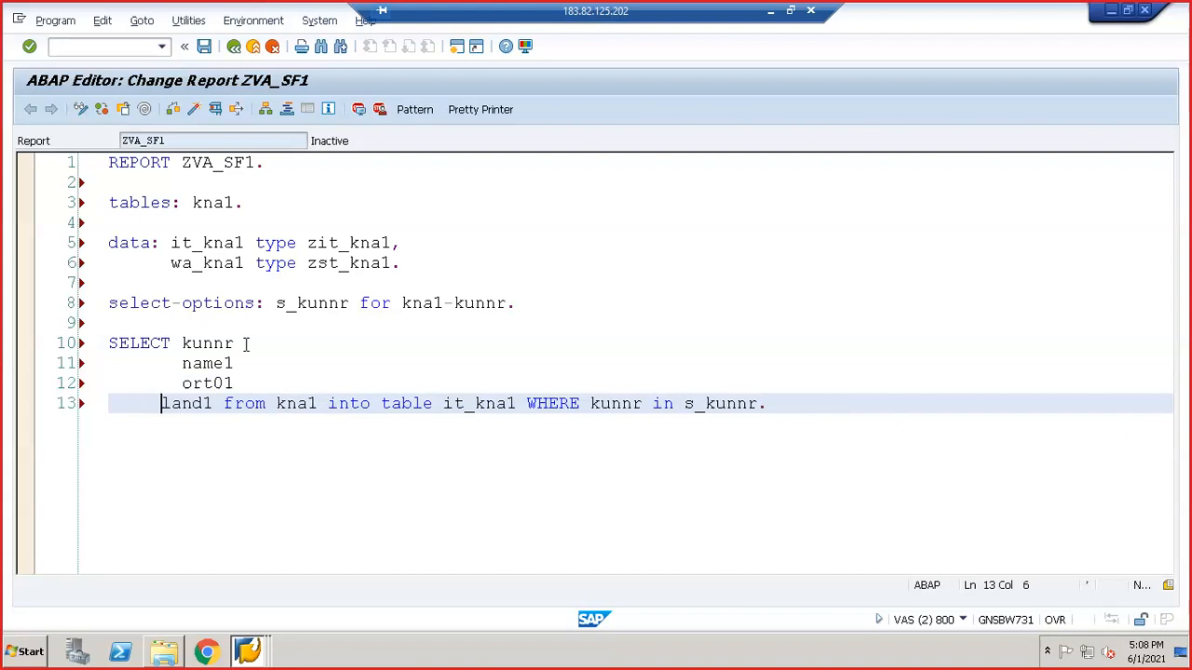
key(BackSpace)
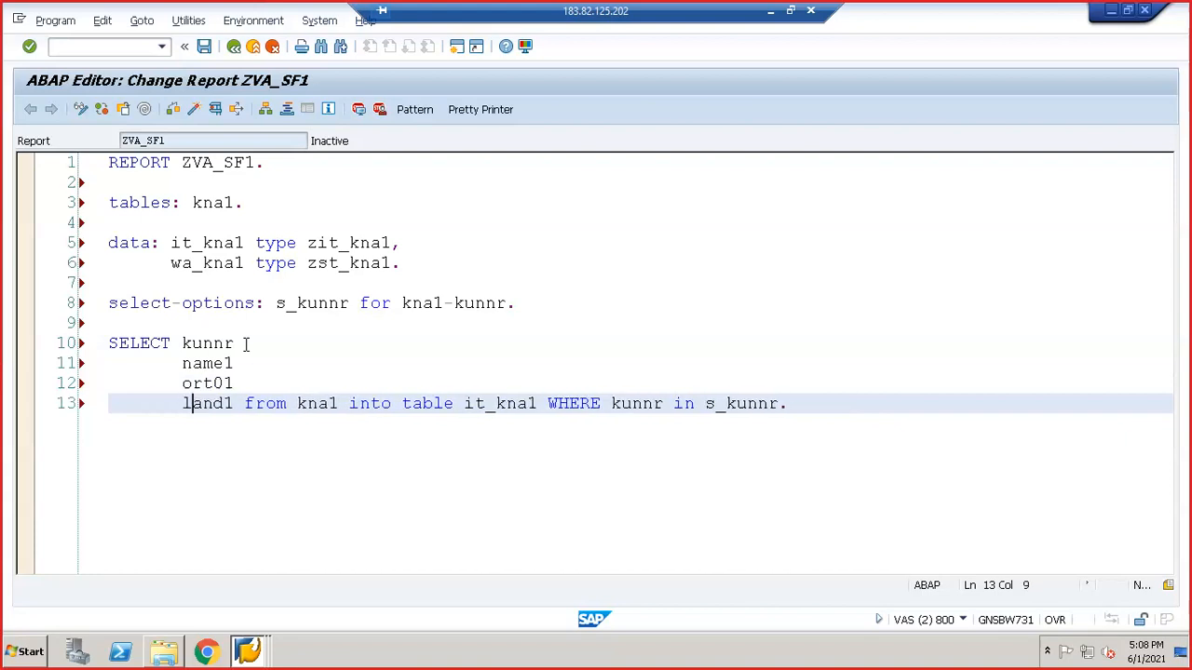
key(Return)
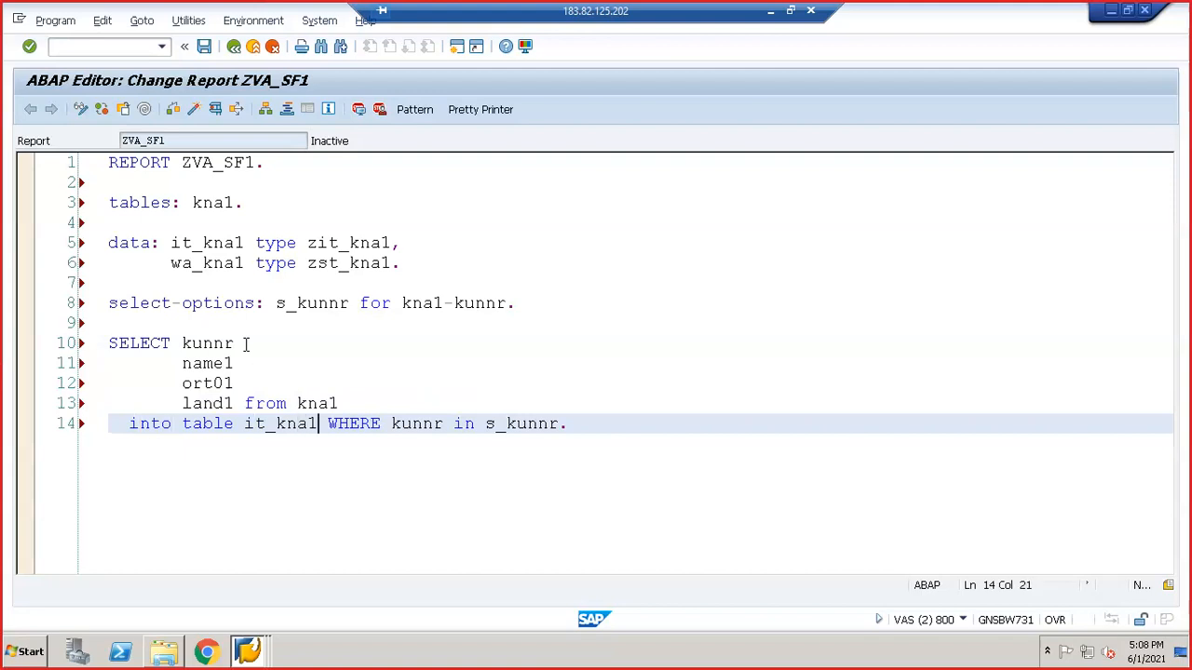
key(Return)
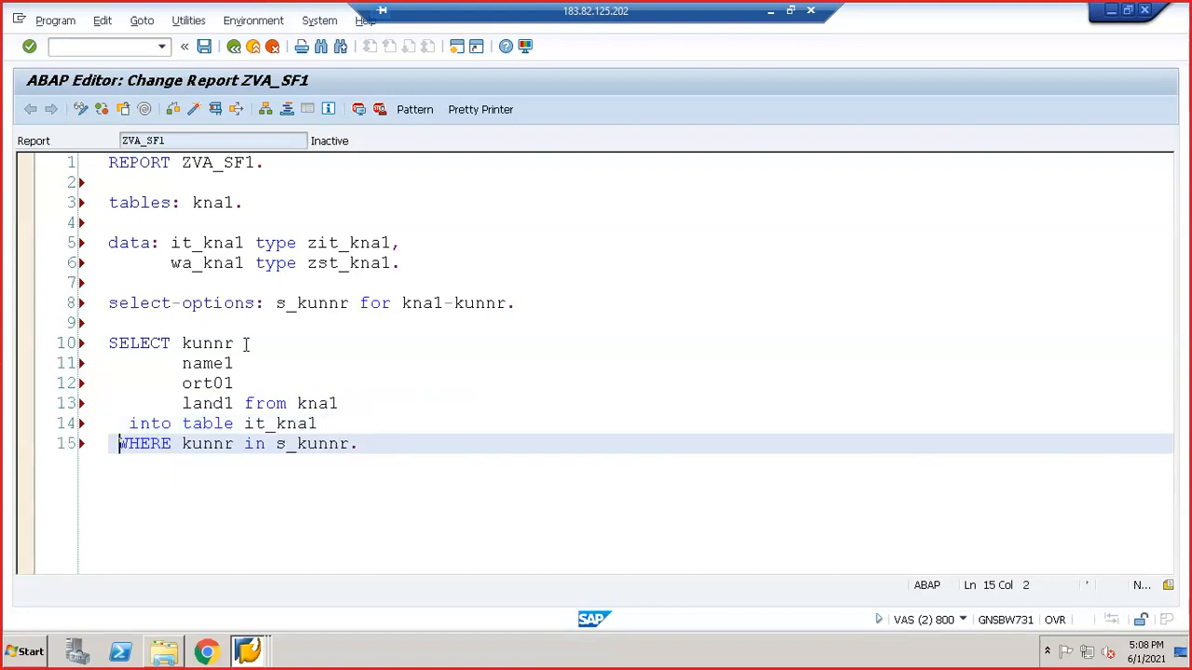
- Add empty lines below the SELECT statement for the next block of code
click(381, 436)
key(Return)
key(Return)
key(BackSpace)
key(BackSpace)
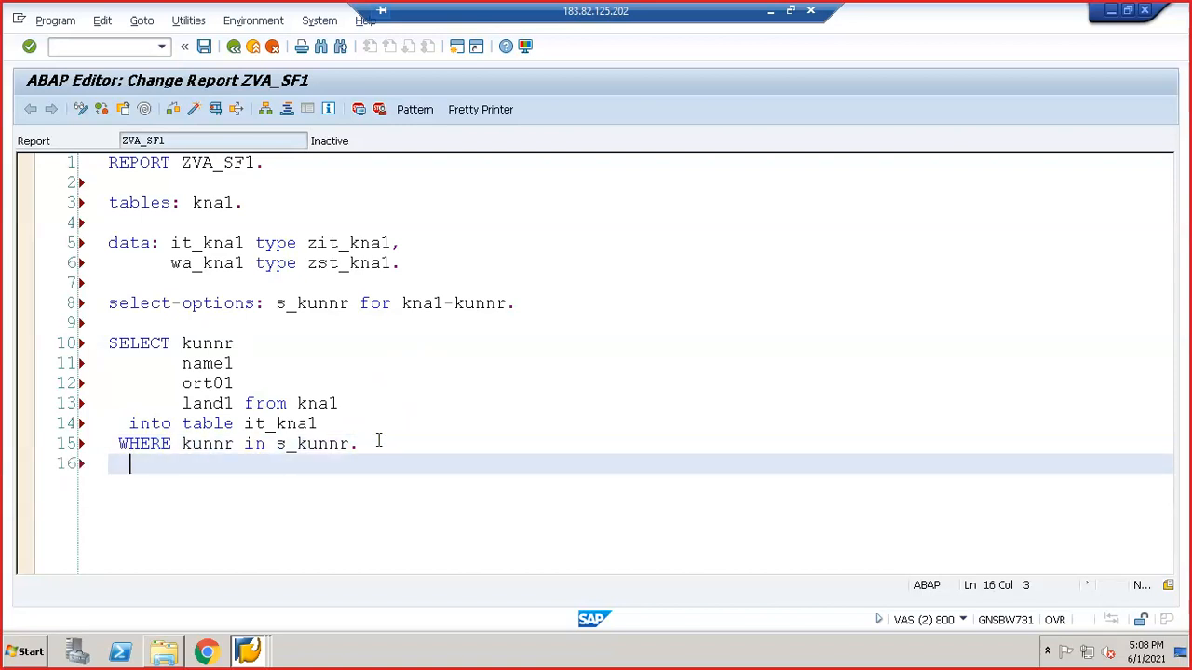
key(Return)
- In the Form Builder session, look up ZVA_GREETING's generated function module name, open it in the Function Builder and copy the name
key(alt+Tab)
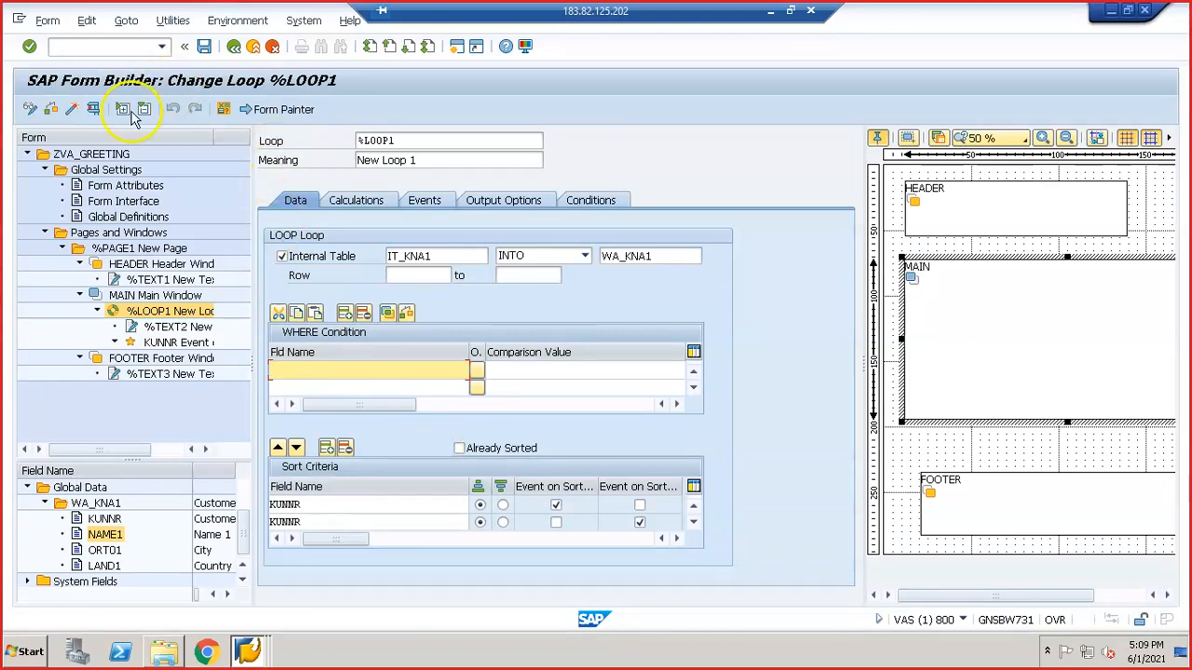
click(237, 21)
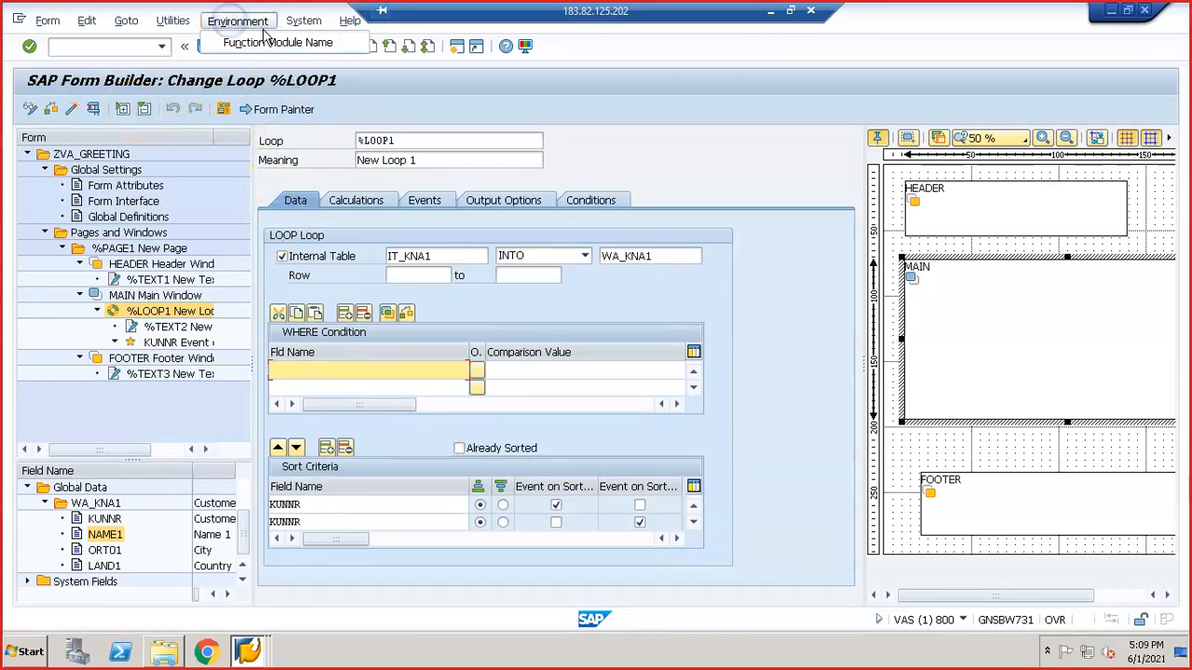
click(268, 43)
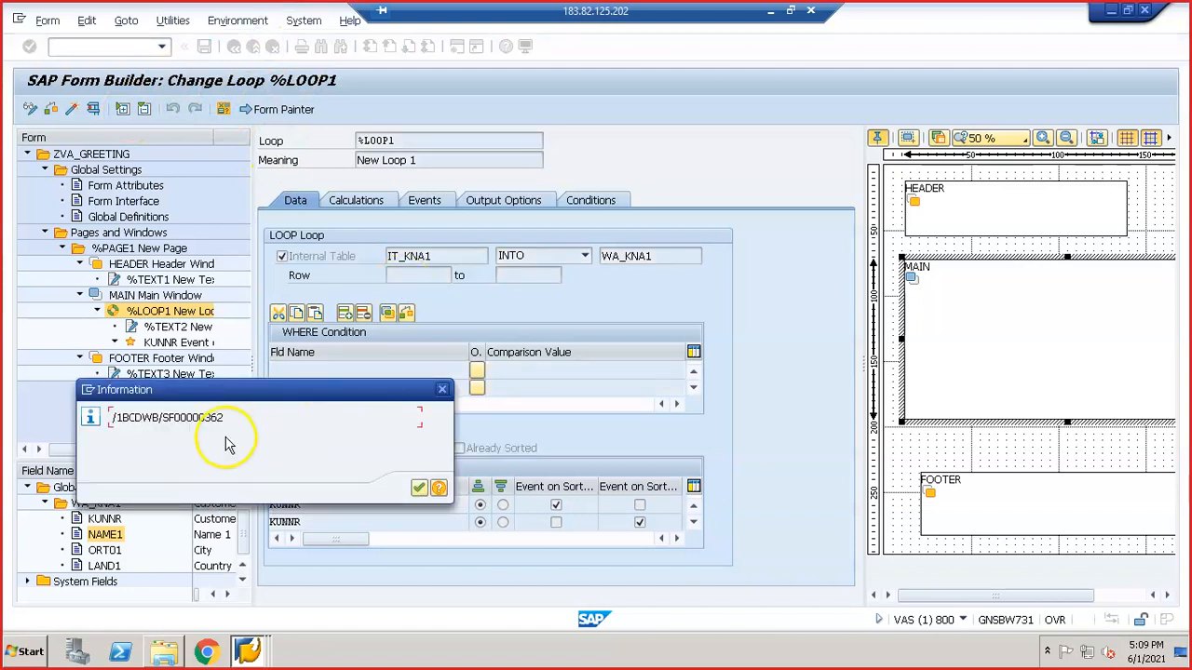
drag(225, 419, 110, 421)
key(ctrl+c)
click(437, 393)
click(93, 109)
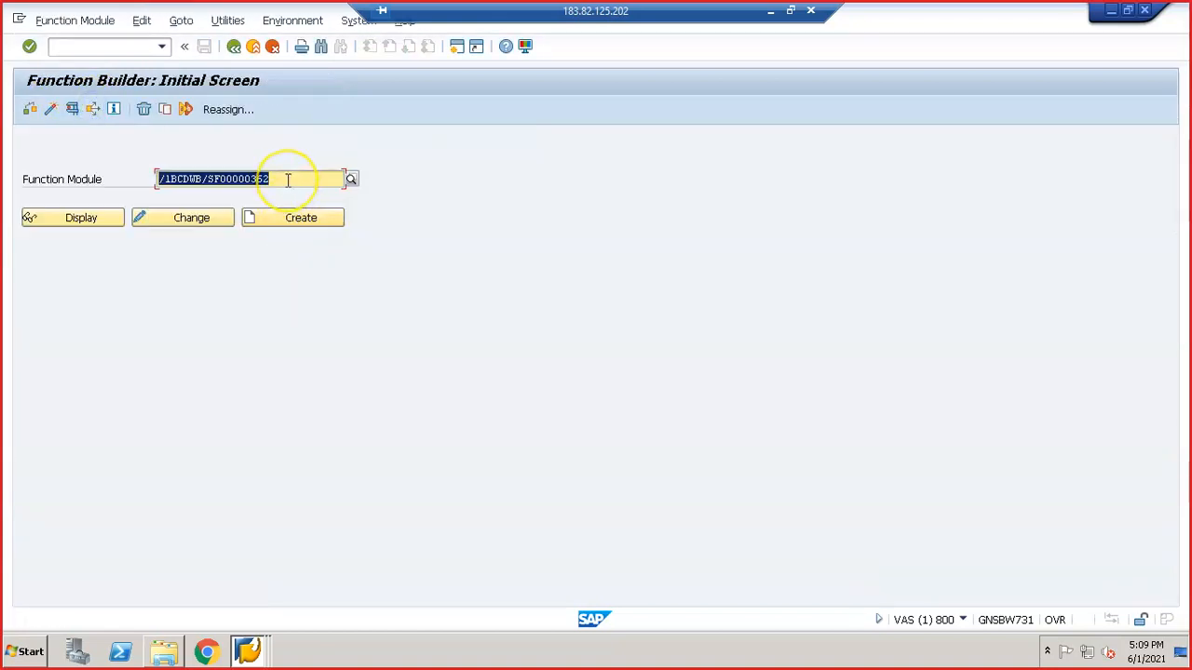
drag(287, 180, 147, 198)
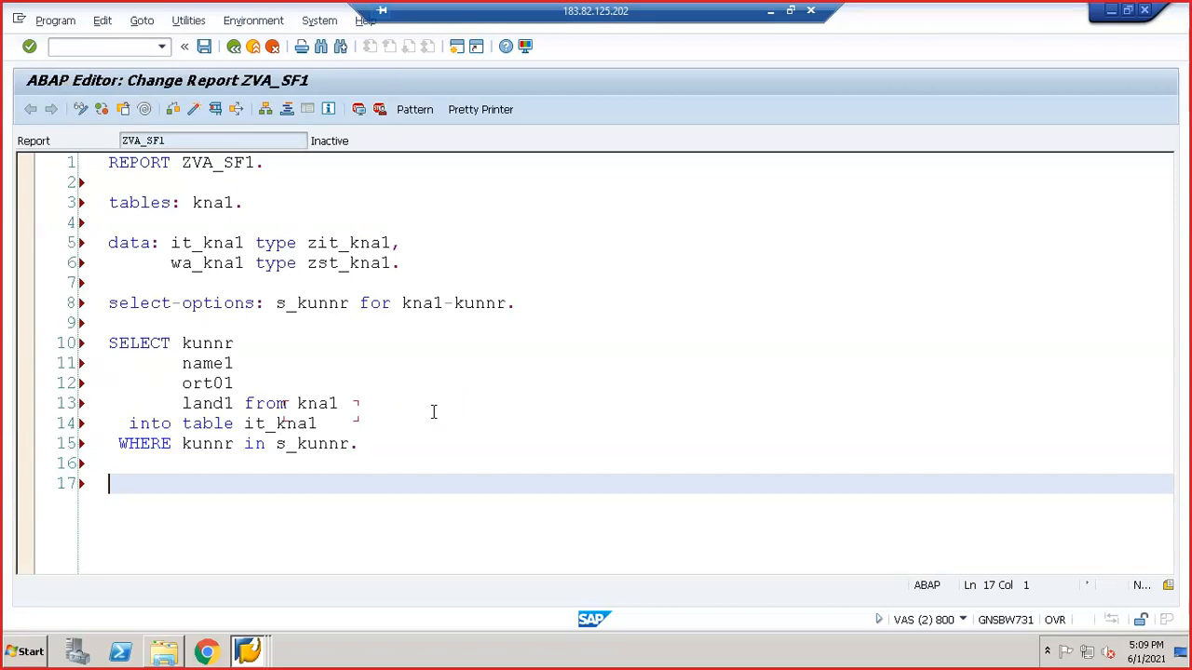
- Below the SELECT in ZVA_SF1, insert a CALL FUNCTION pattern for /1BCDWB/SF00000362
click(414, 109)
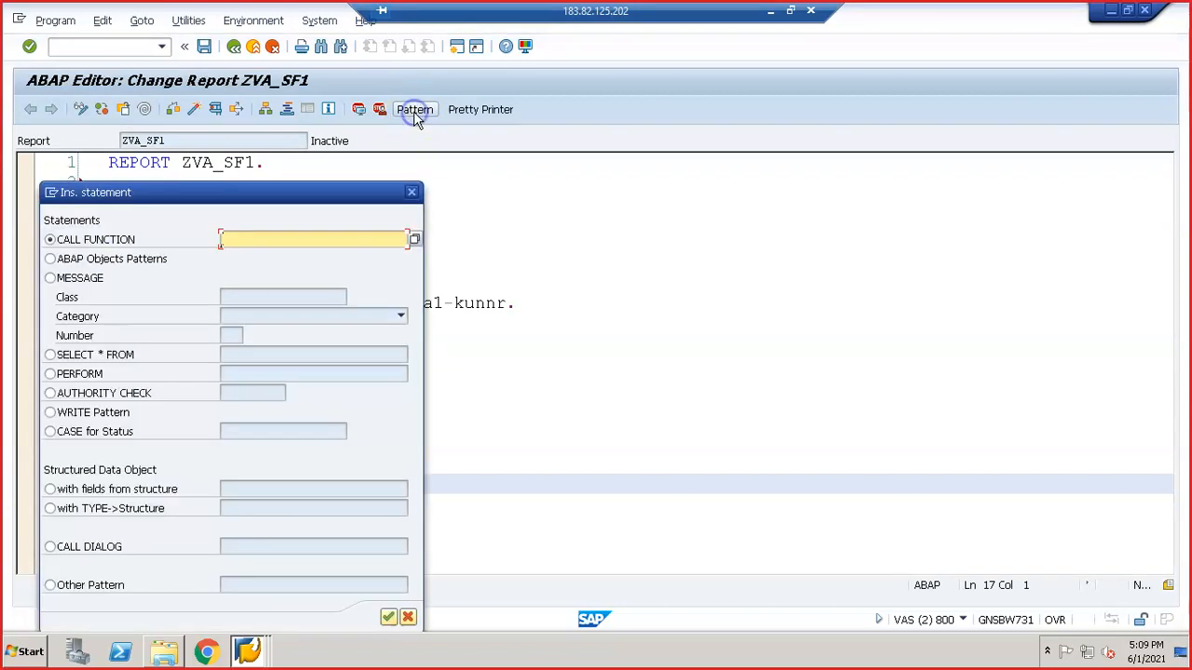
click(338, 238)
key(ctrl+v)
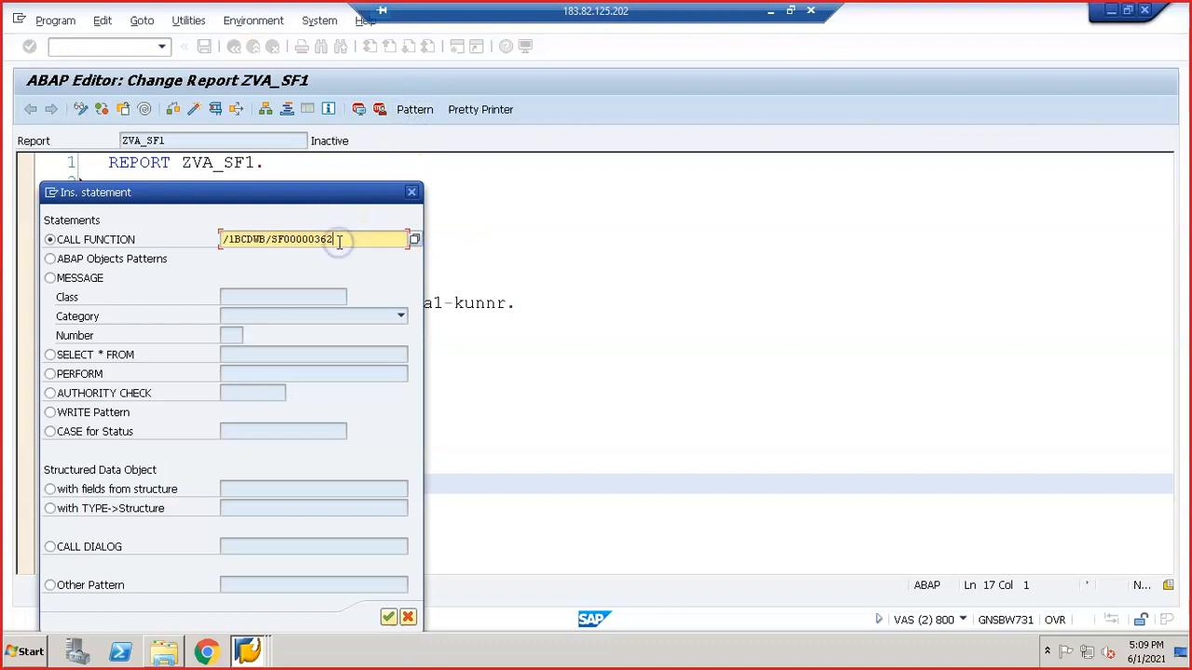
key(Return)
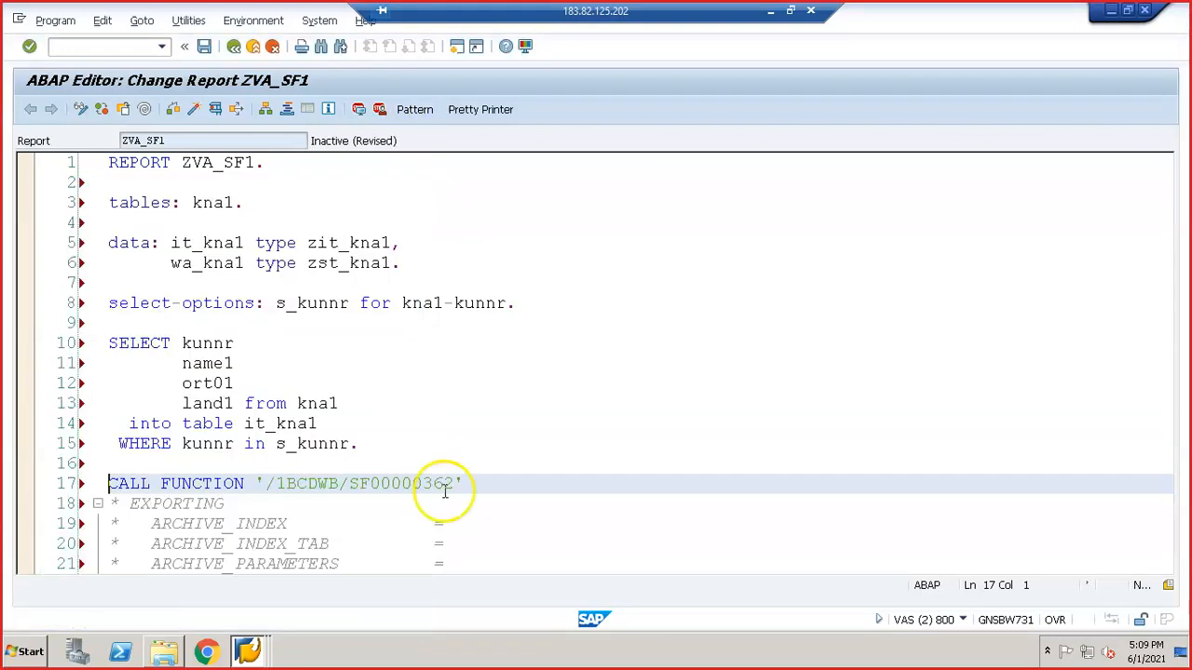
- Pass it_kna1 to the it_kna1 TABLES parameter of the function call and save the program
click(541, 486)
key(Down)
key(Down)
key(Down)
key(Down)
key(Down)
key(Down)
key(Down)
key(Down)
key(Down)
key(Down)
key(Down)
key(Down)
key(Down)
key(Down)
key(Down)
key(Down)
key(Down)
key(Down)
key(Down)
key(Down)
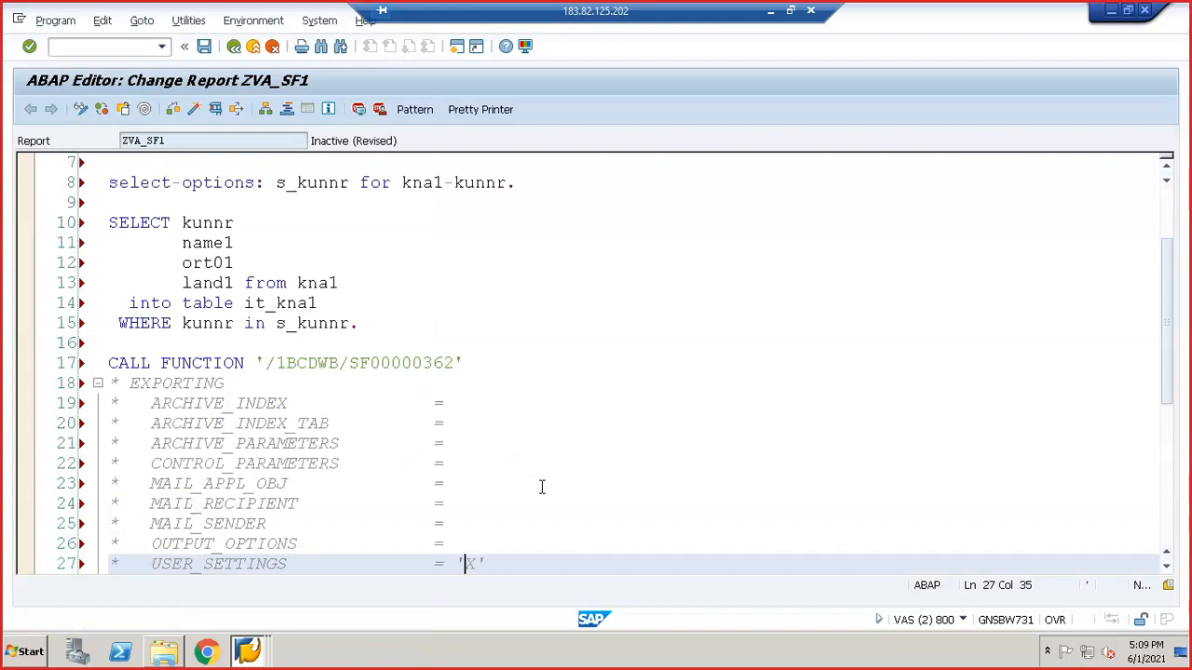
key(Down)
click(465, 447)
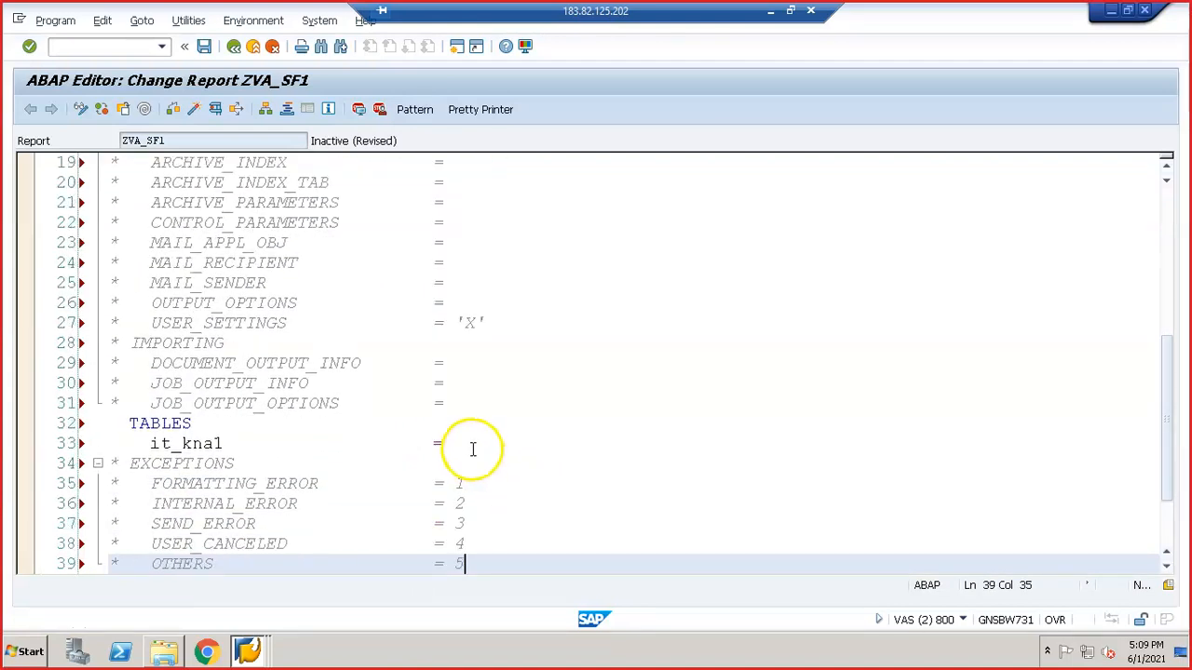
text(it_kna)
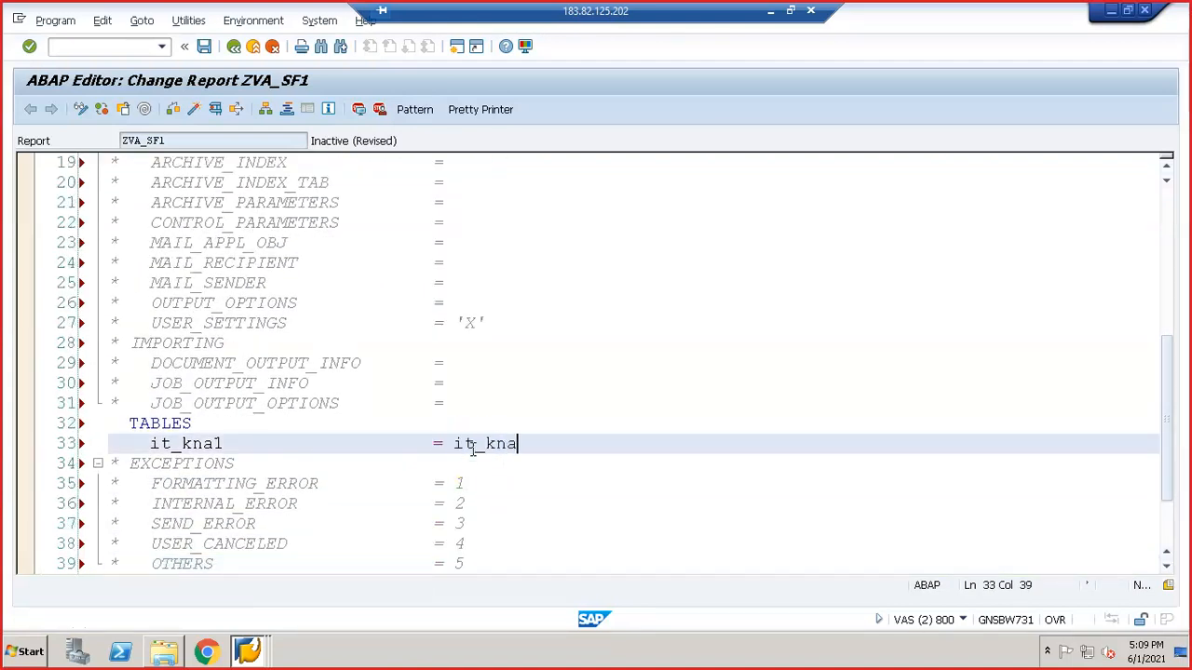
key(ctrl+s)
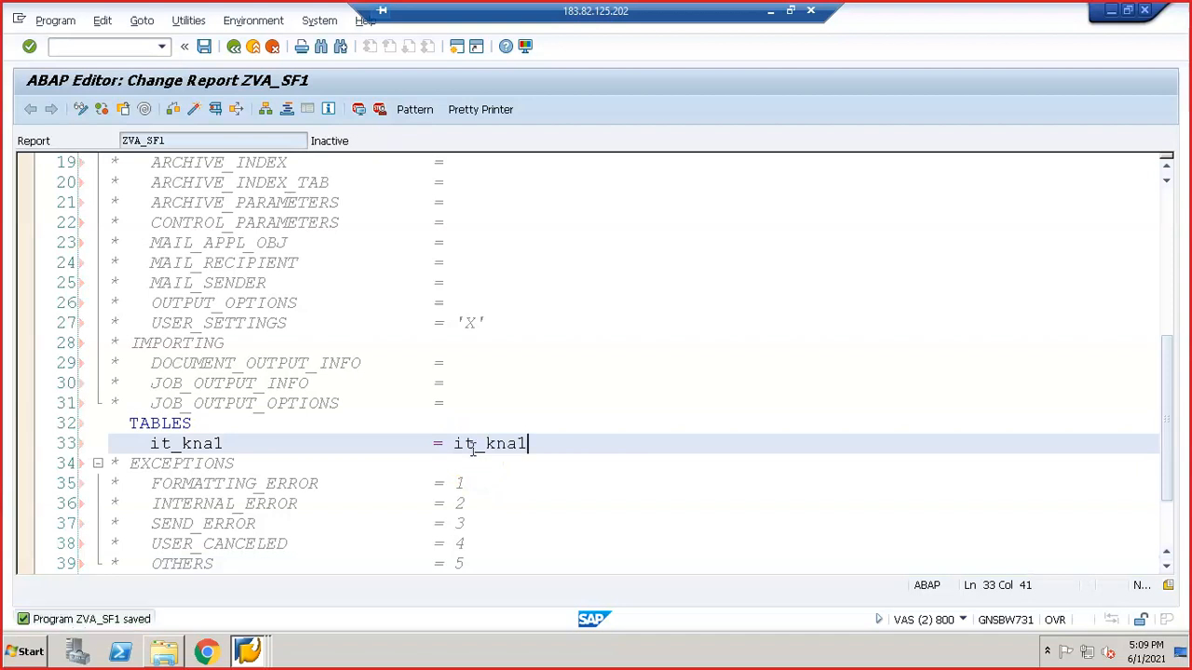
- Go to the end of the source code, then save and activate program ZVA_SF1
key(Down)
key(Down)
key(Down)
key(Down)
key(Down)
key(Down)
key(Down)
key(Down)
key(Down)
key(Down)
key(Down)
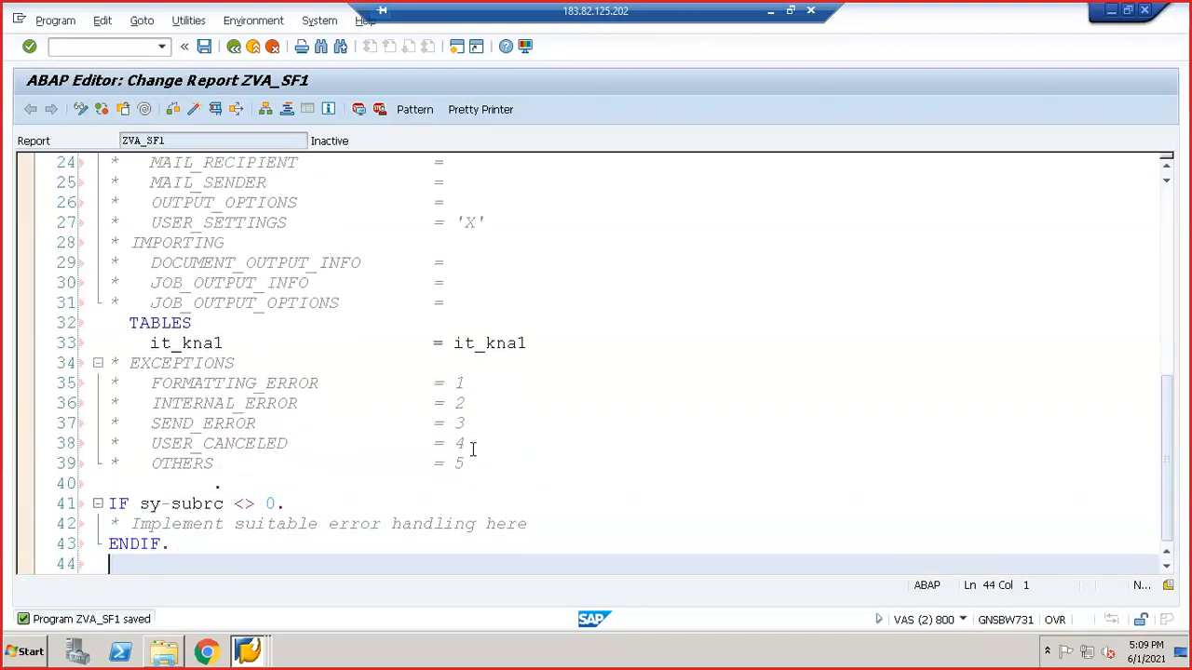
click(204, 45)
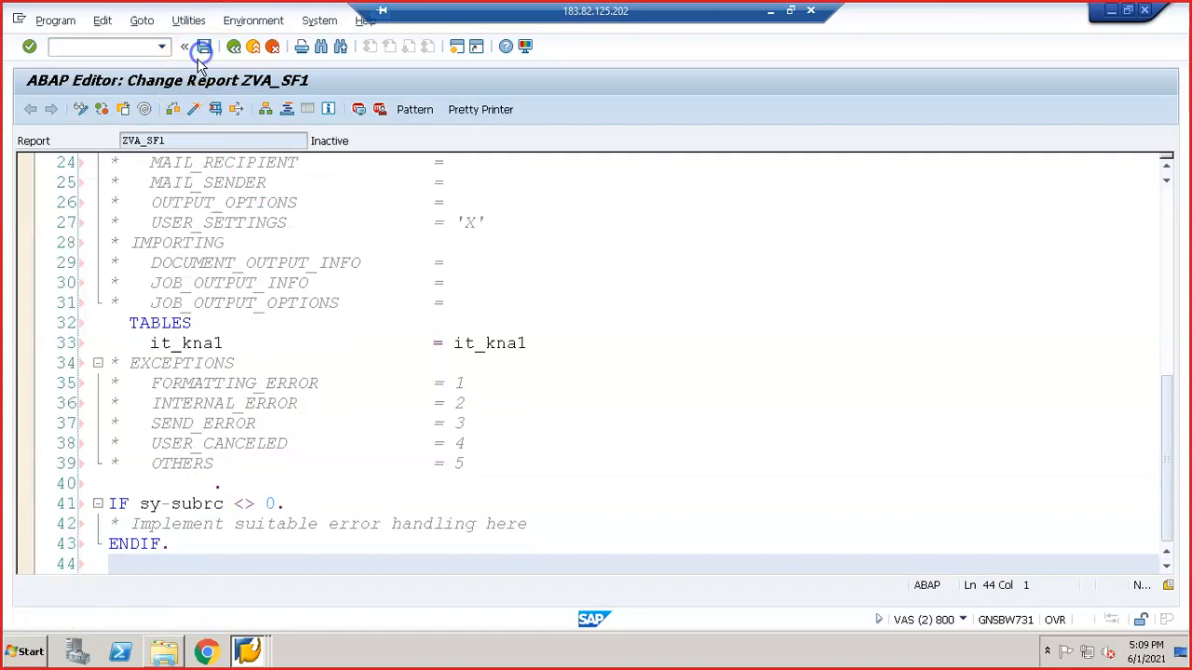
click(193, 109)
key(Return)
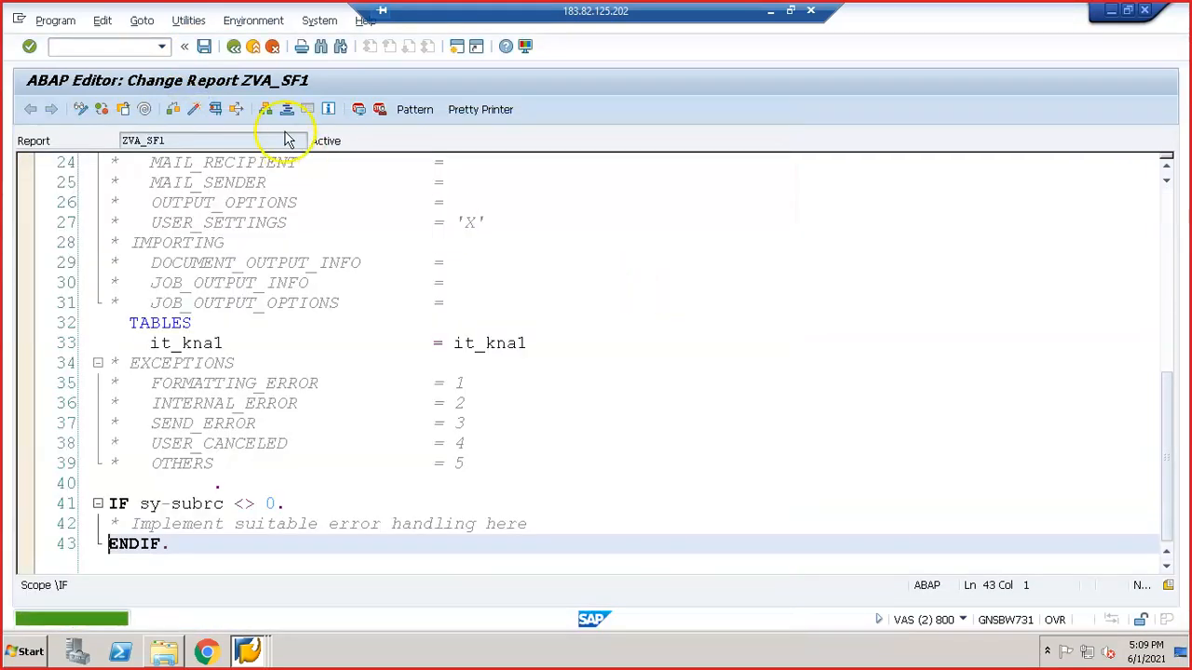
- Run the program for a customer number range in S_KUNNR and open the form's print preview
click(235, 110)
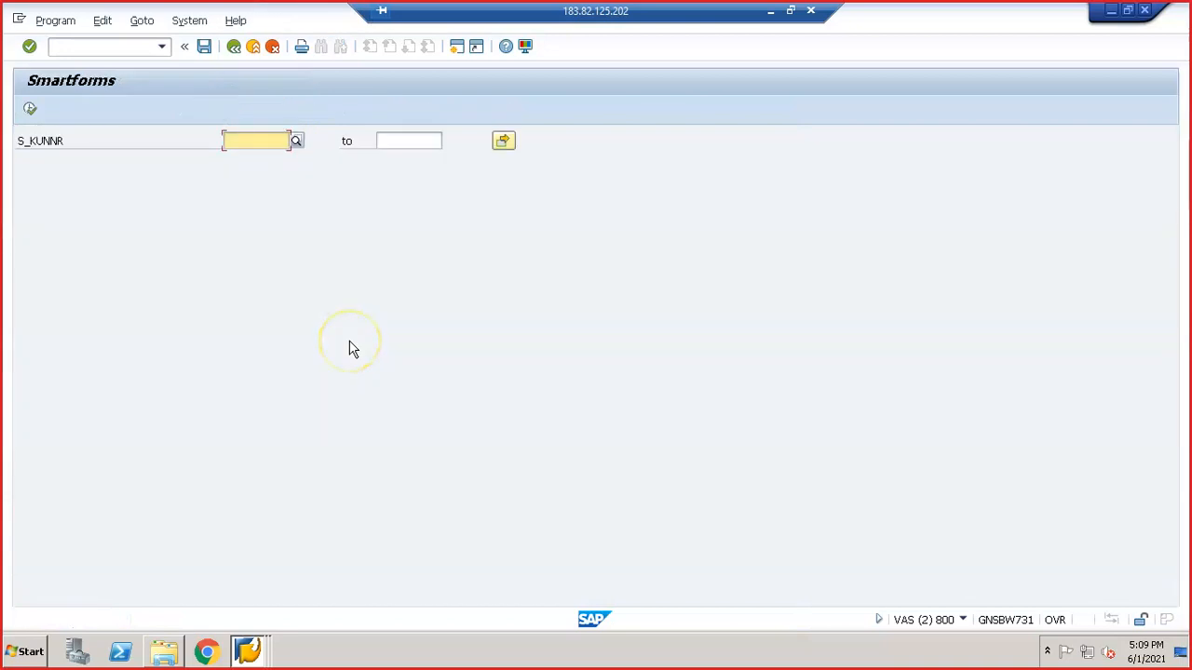
key(BackSpace)
key(Down)
key(Return)
key(Tab)
key(Down)
key(Return)
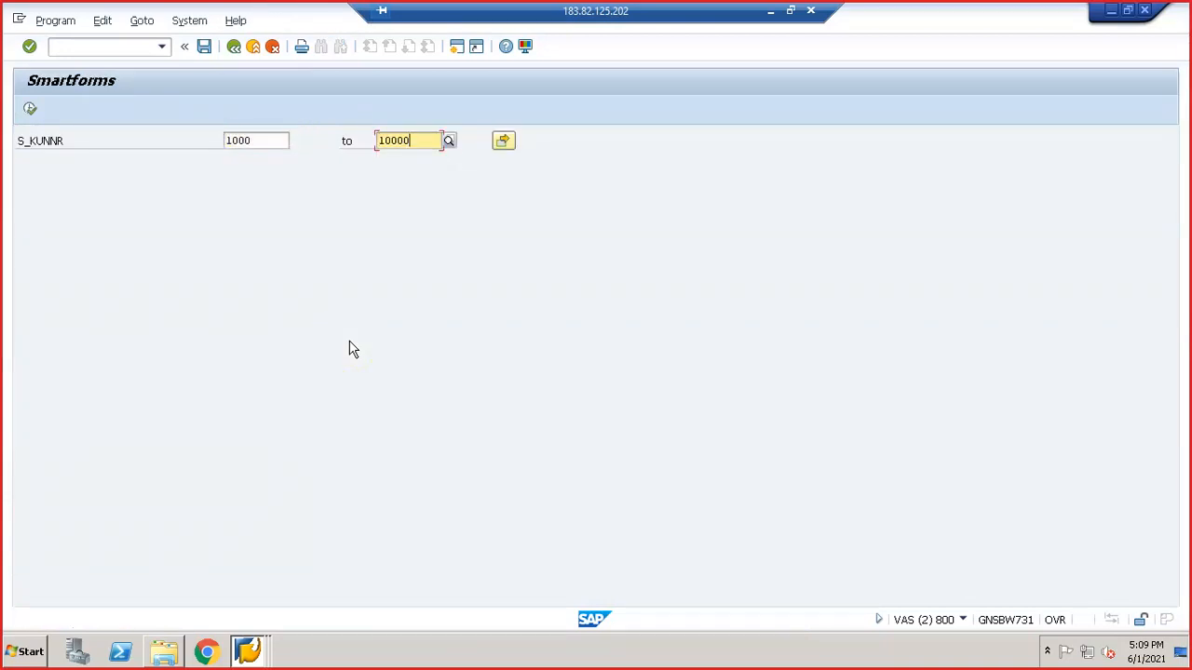
click(29, 108)
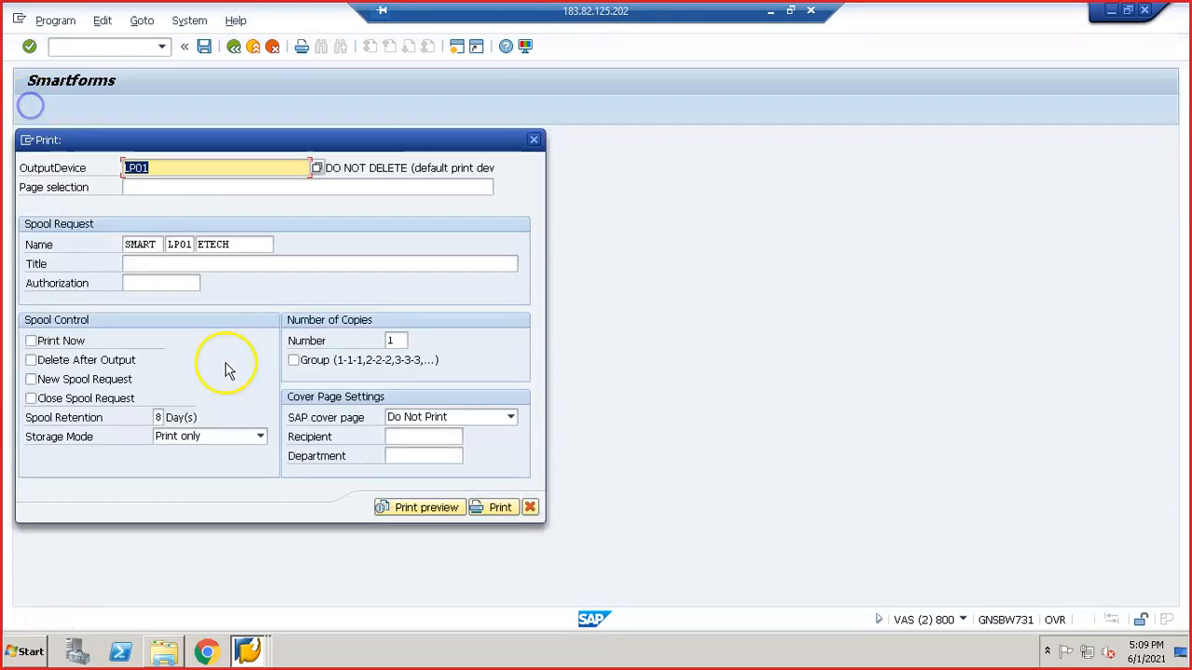
click(426, 509)
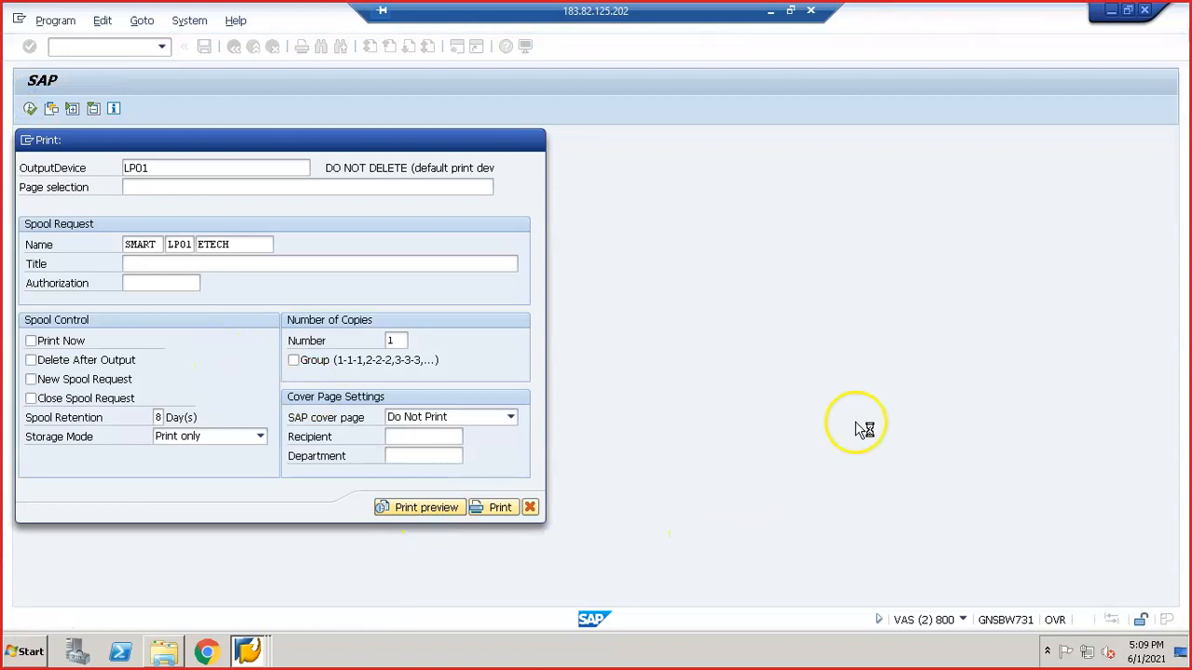
- Examine the customer greeting letters and the terms and conditions footer on the first page of the print preview
scroll(484, 426, down, 3)
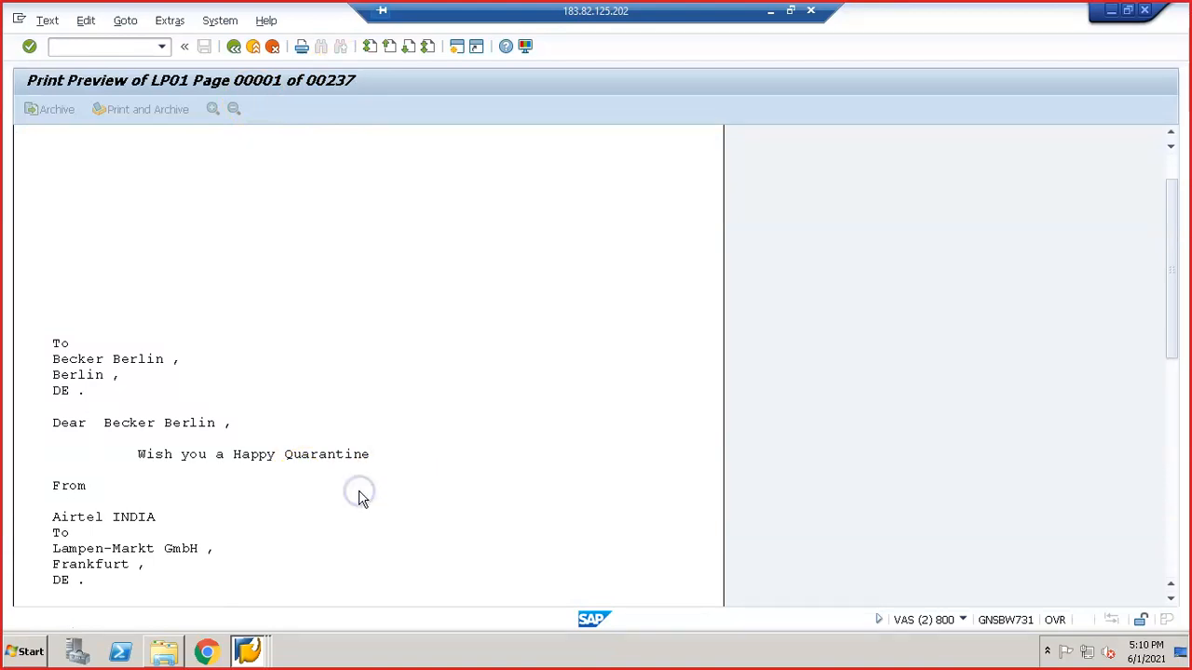
scroll(363, 498, down, 3)
scroll(364, 498, down, 15)
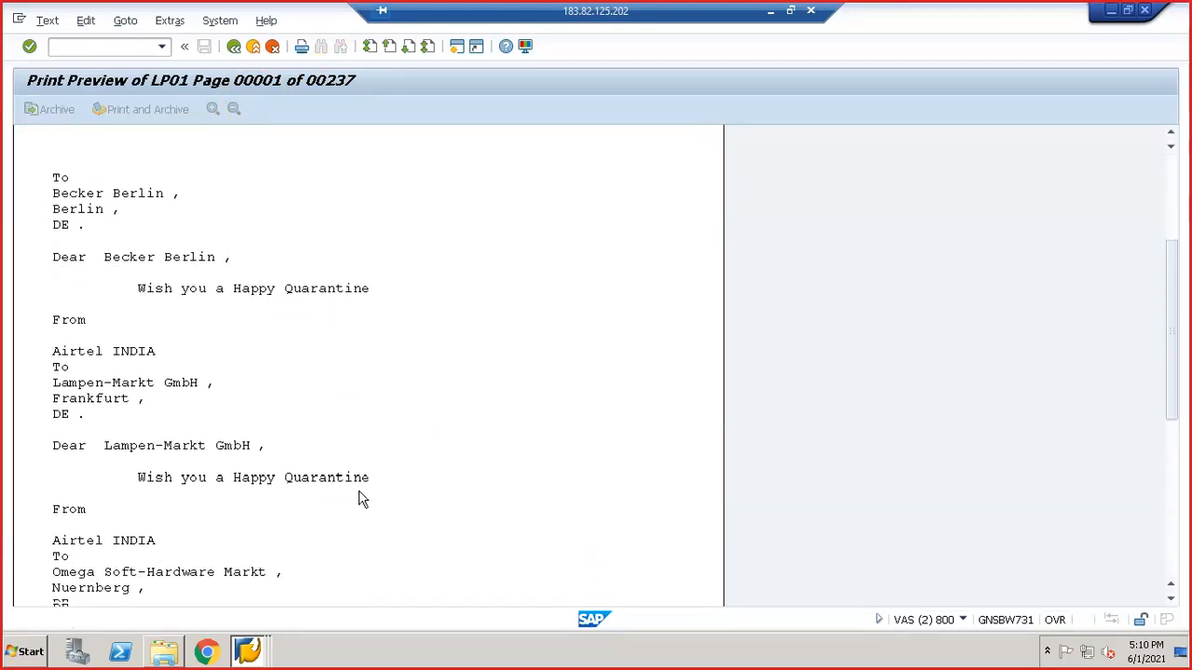
scroll(363, 498, down, 10)
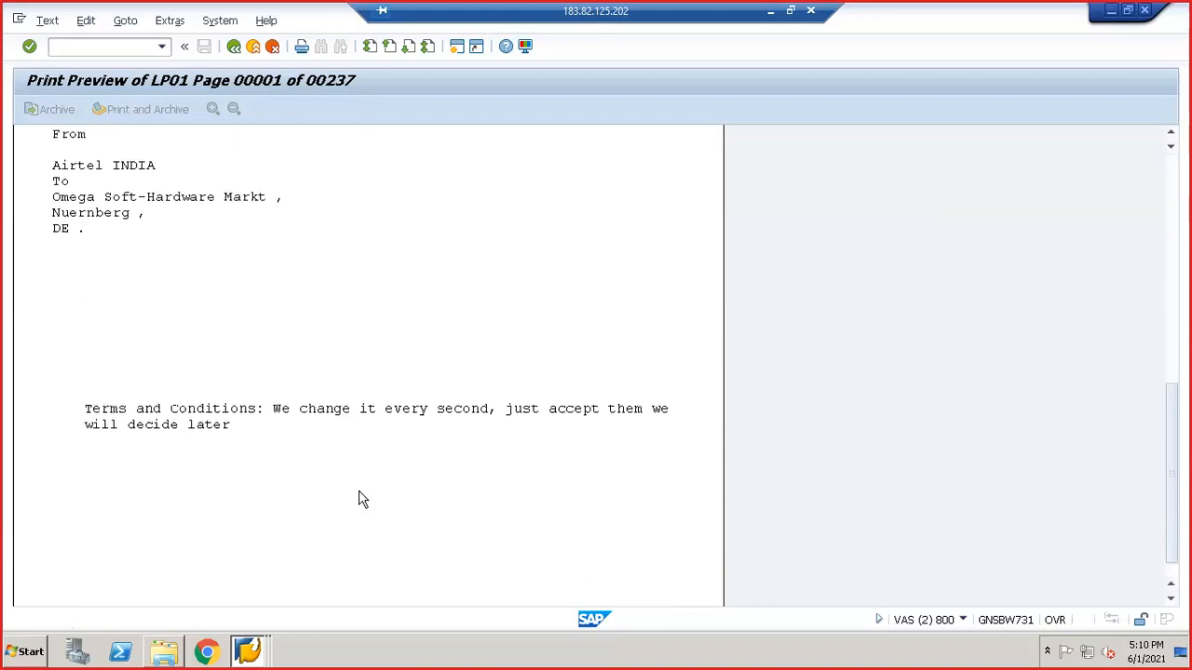
scroll(363, 500, up, 5)
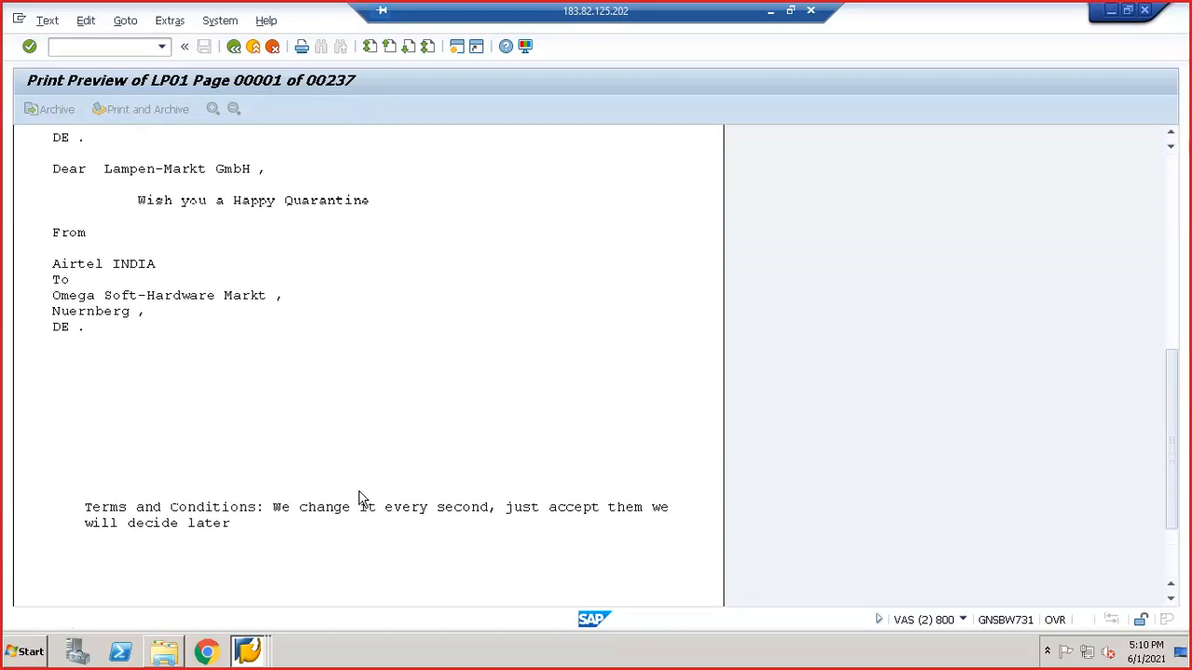
scroll(363, 500, up, 3)
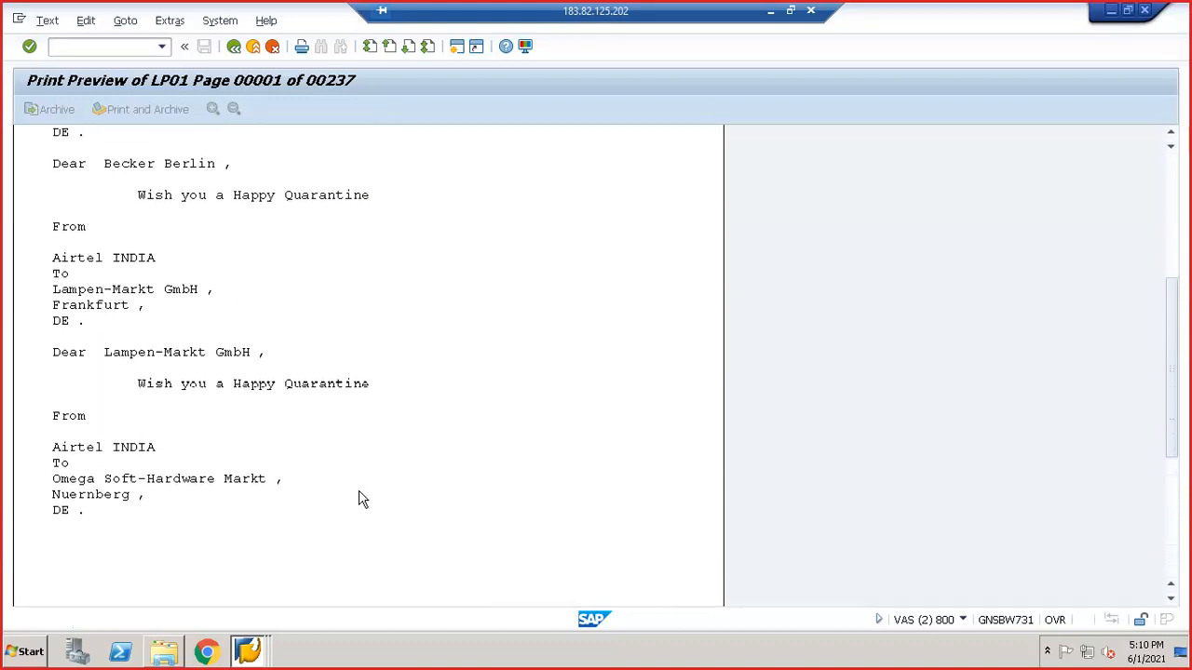
scroll(363, 500, up, 1)
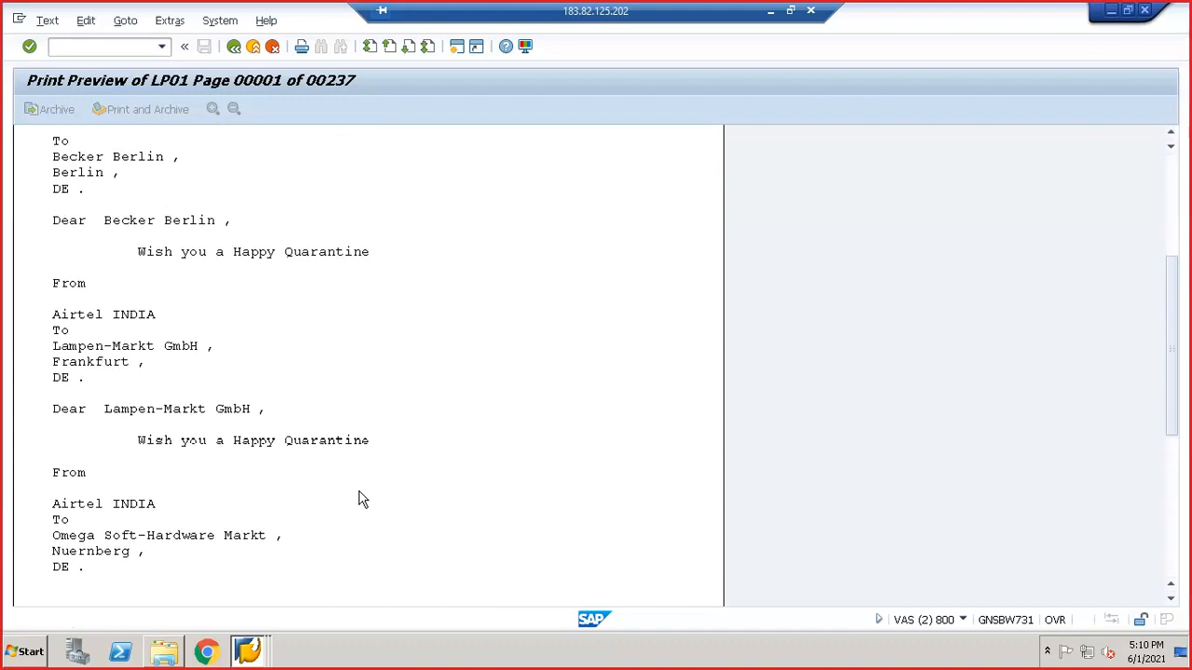
scroll(363, 500, up, 2)
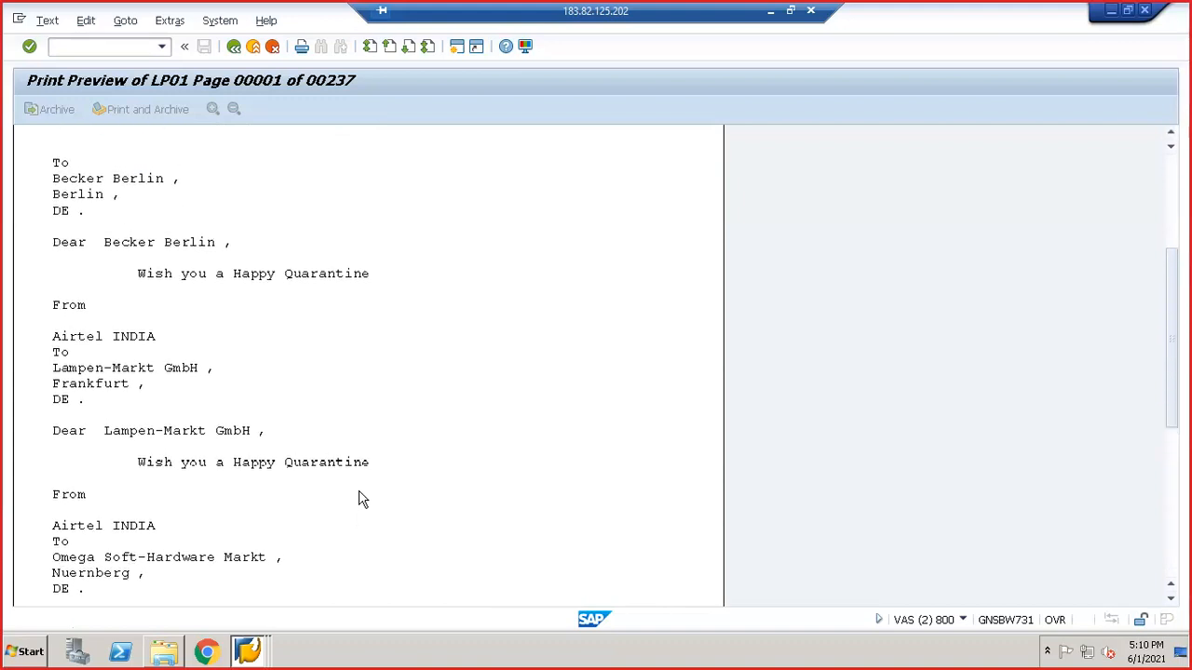
scroll(363, 501, up, 1)
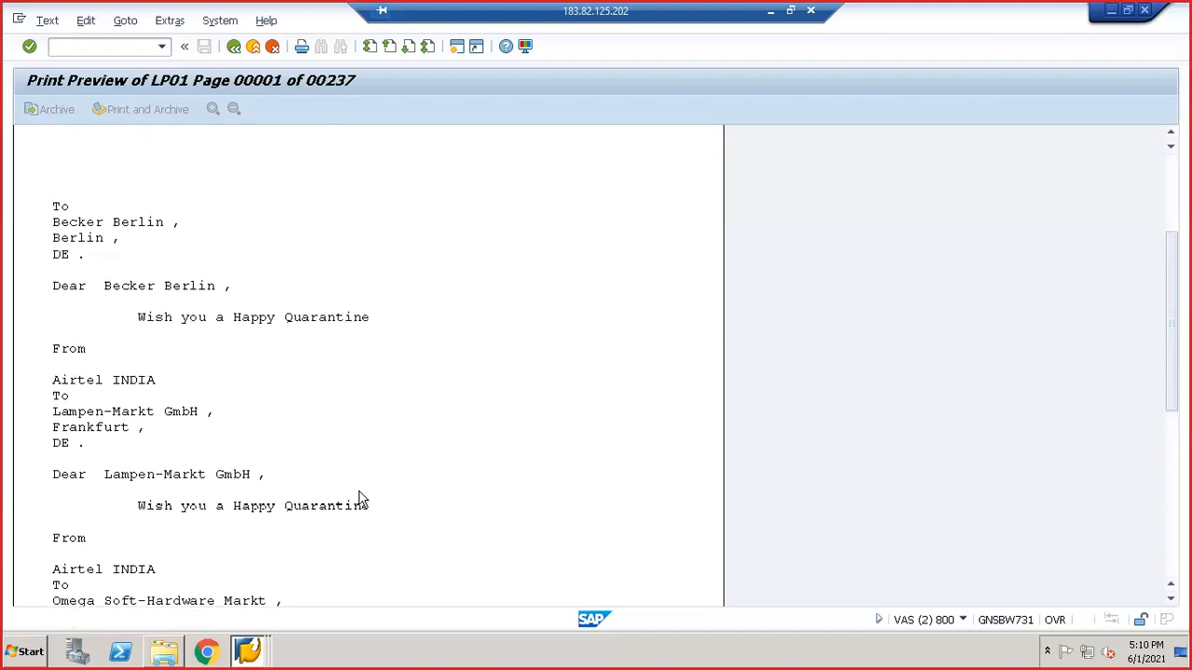
scroll(363, 500, up, 3)
scroll(363, 500, up, 1)
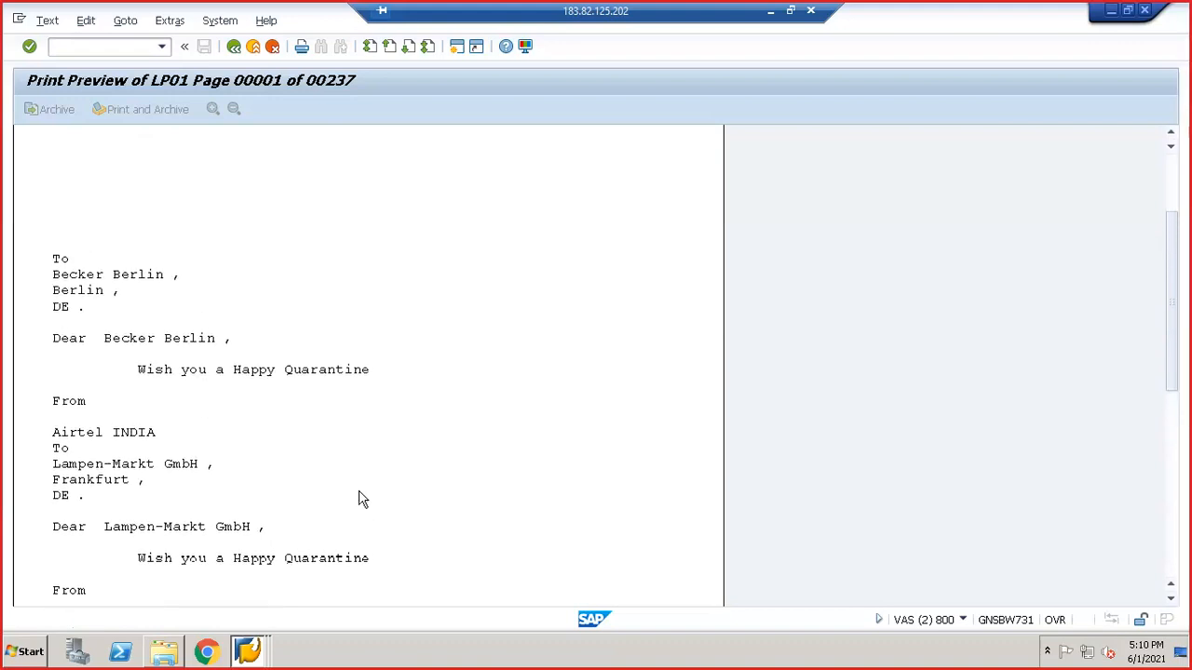
- Page through the customer greeting letters in the print preview
scroll(363, 500, down, 1)
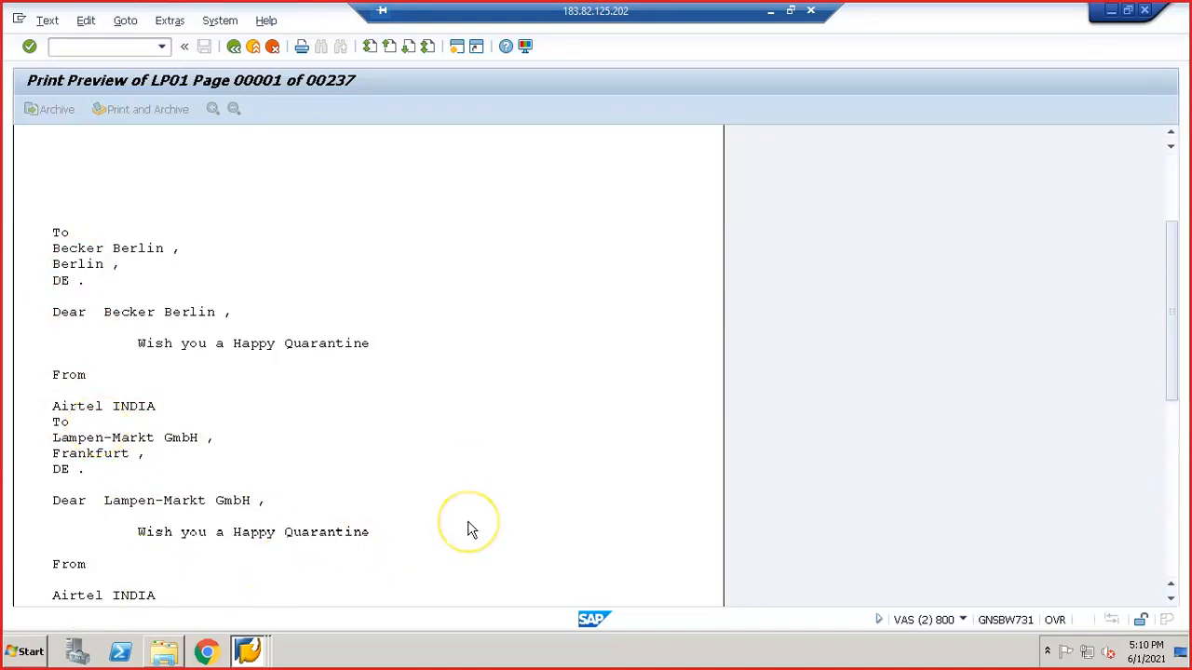
scroll(470, 529, down, 1)
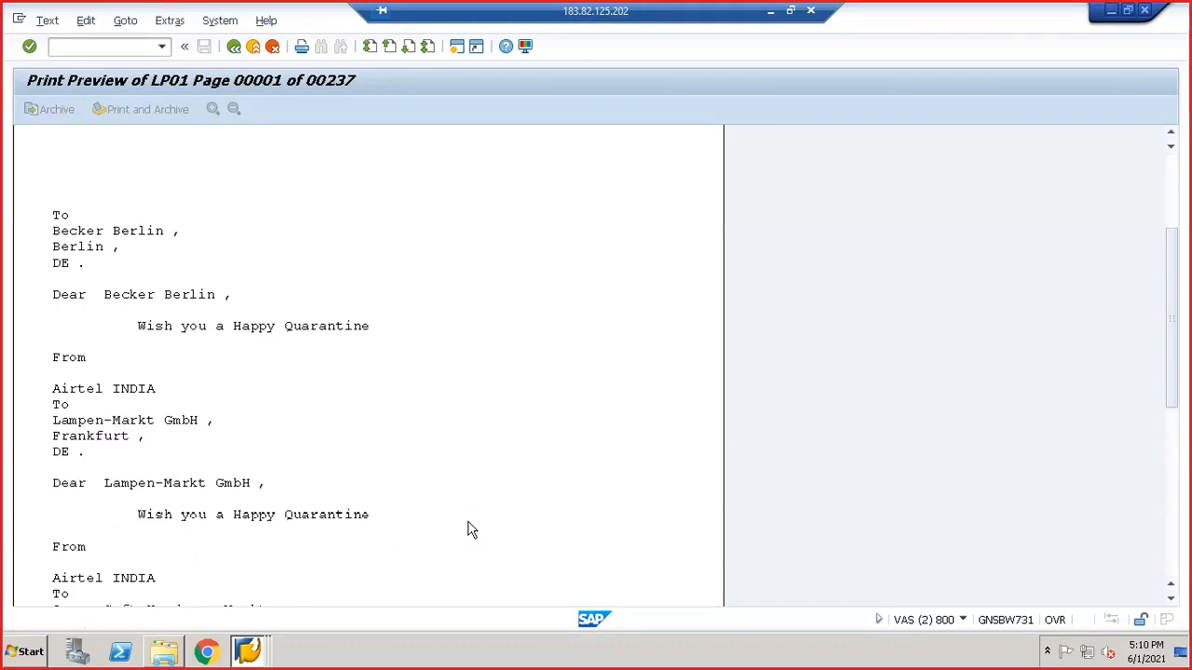
key(Page_Down)
key(Page_Down)
key(Page_Down)
key(Page_Down)
key(Page_Down)
key(Page_Down)
key(Page_Down)
key(Page_Down)
key(Page_Down)
key(Page_Down)
key(Page_Down)
key(Page_Down)
key(Page_Down)
key(Page_Down)
key(Page_Down)
key(Page_Down)
key(Page_Down)
key(Page_Down)
key(Page_Down)
key(Page_Down)
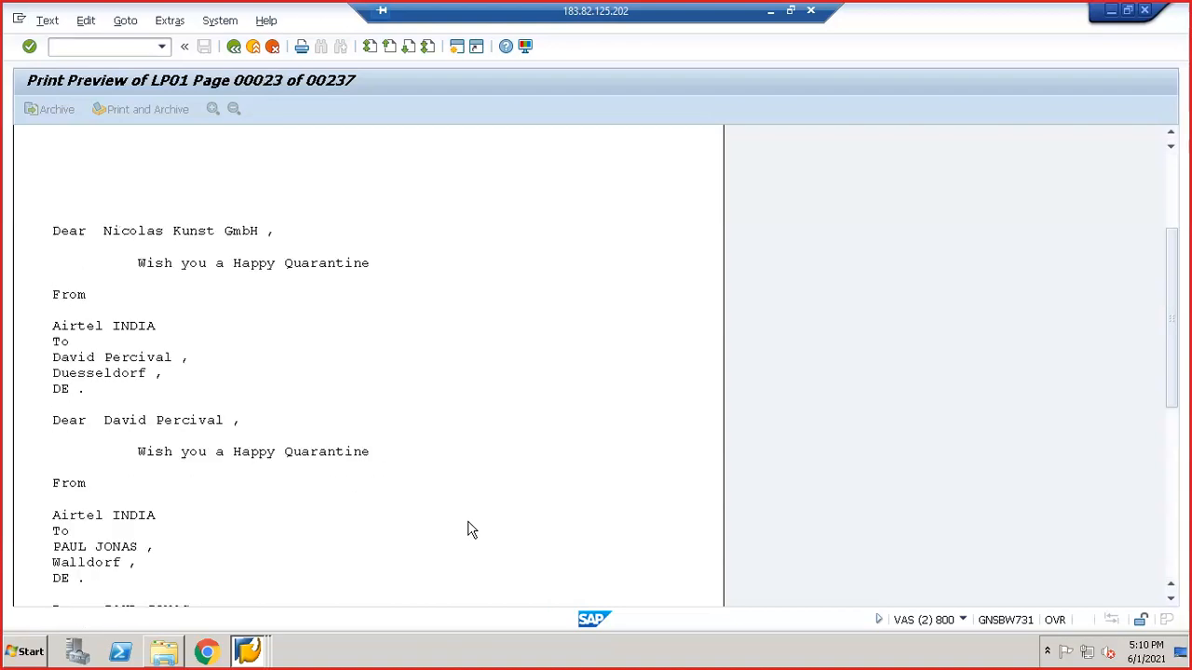
key(Page_Down)
key(Page_Down)
key(Page_Down)
key(Page_Down)
key(Page_Down)
key(Page_Down)
key(Page_Down)
key(Page_Down)
key(Page_Down)
key(Page_Down)
key(Page_Down)
key(Page_Down)
key(Page_Down)
key(Page_Down)
key(Page_Down)
key(Page_Down)
key(Page_Down)
key(Page_Down)
key(Page_Down)
key(Page_Down)
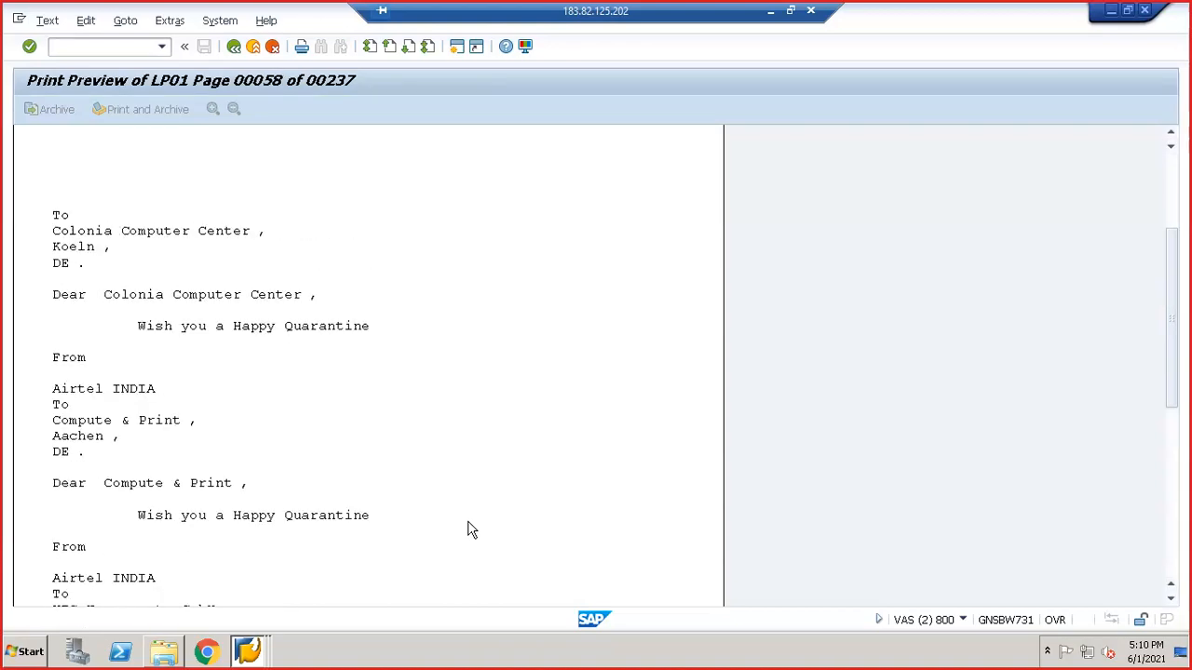
key(Page_Down)
key(Page_Down)
key(Page_Down)
key(Page_Down)
key(Page_Down)
key(Page_Down)
key(Page_Down)
key(Page_Down)
key(Page_Down)
key(Page_Down)
key(Page_Down)
key(Page_Down)
key(Page_Down)
key(Page_Down)
key(Page_Down)
key(Page_Down)
key(Page_Down)
key(Page_Down)
key(Page_Down)
key(Page_Down)
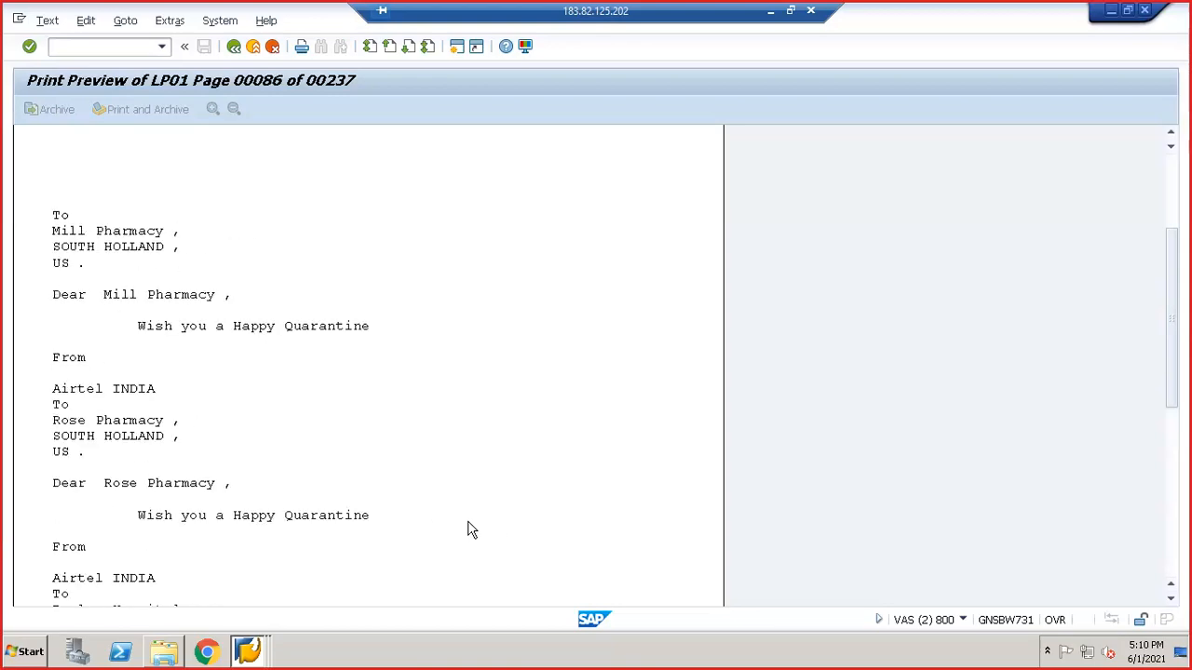
key(Page_Down)
key(Page_Down)
key(Page_Down)
key(Page_Down)
key(Page_Down)
key(Page_Down)
key(Page_Down)
key(Page_Down)
key(Page_Down)
key(Page_Down)
key(Page_Down)
key(Page_Down)
key(Page_Down)
key(Page_Down)
key(Page_Down)
key(Page_Down)
key(Page_Down)
key(Page_Down)
key(Page_Down)
key(Page_Down)
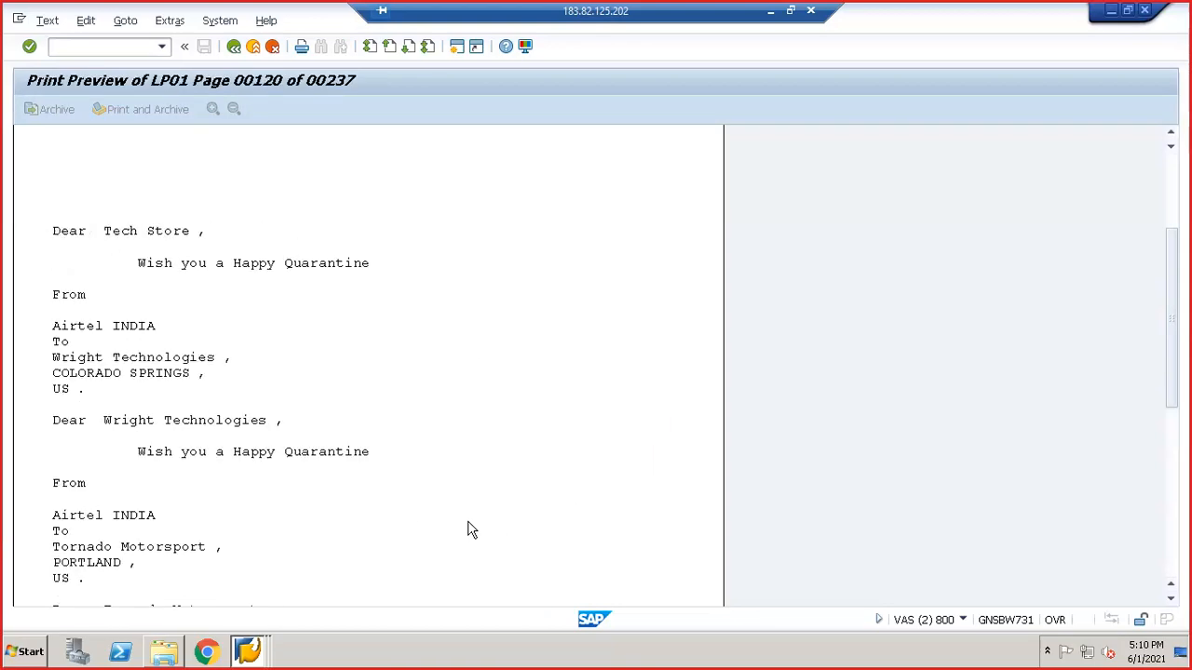
key(Page_Down)
key(Page_Down)
key(Page_Down)
key(Page_Down)
key(Page_Down)
key(Page_Down)
key(Page_Down)
key(Page_Down)
key(Page_Down)
key(Page_Down)
key(Page_Down)
key(Page_Down)
key(Page_Down)
key(Page_Down)
key(Page_Down)
key(Page_Down)
key(Page_Down)
key(Page_Down)
key(Page_Down)
key(Page_Down)
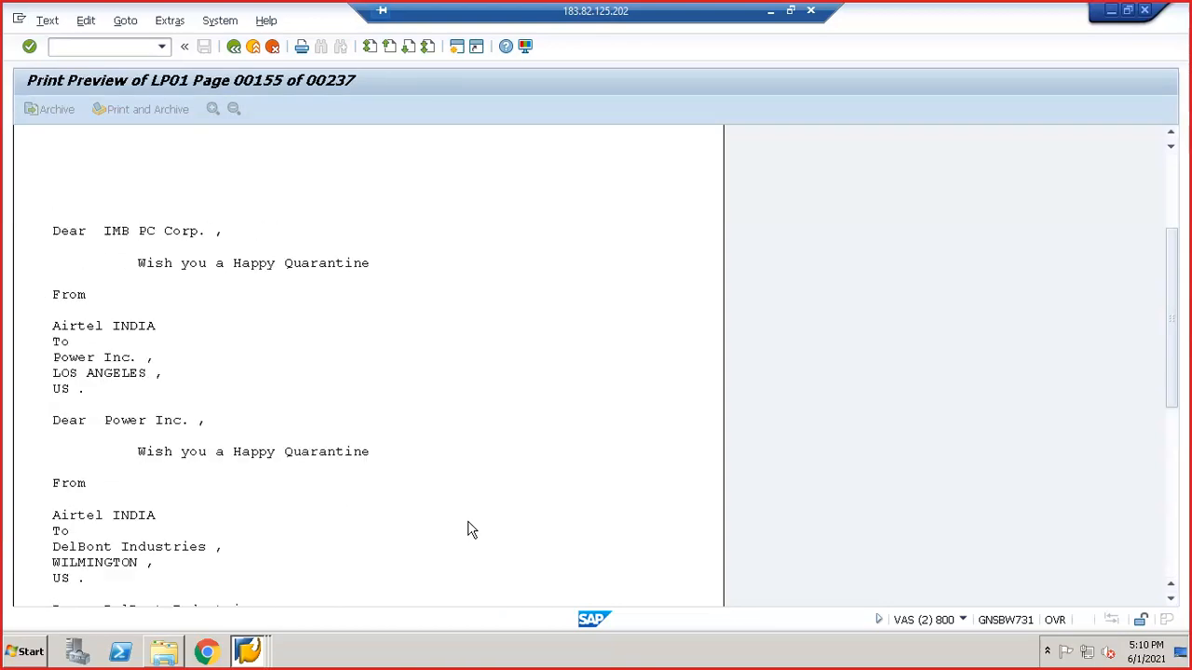
key(Page_Down)
key(Page_Down)
key(Page_Down)
key(Page_Down)
key(Page_Down)
key(Page_Down)
key(Page_Down)
key(Page_Down)
key(Page_Down)
key(Page_Down)
key(Page_Down)
key(Page_Down)
key(Page_Down)
key(Page_Down)
key(Page_Down)
key(Page_Down)
key(Page_Down)
key(Page_Down)
key(Page_Down)
key(Page_Down)
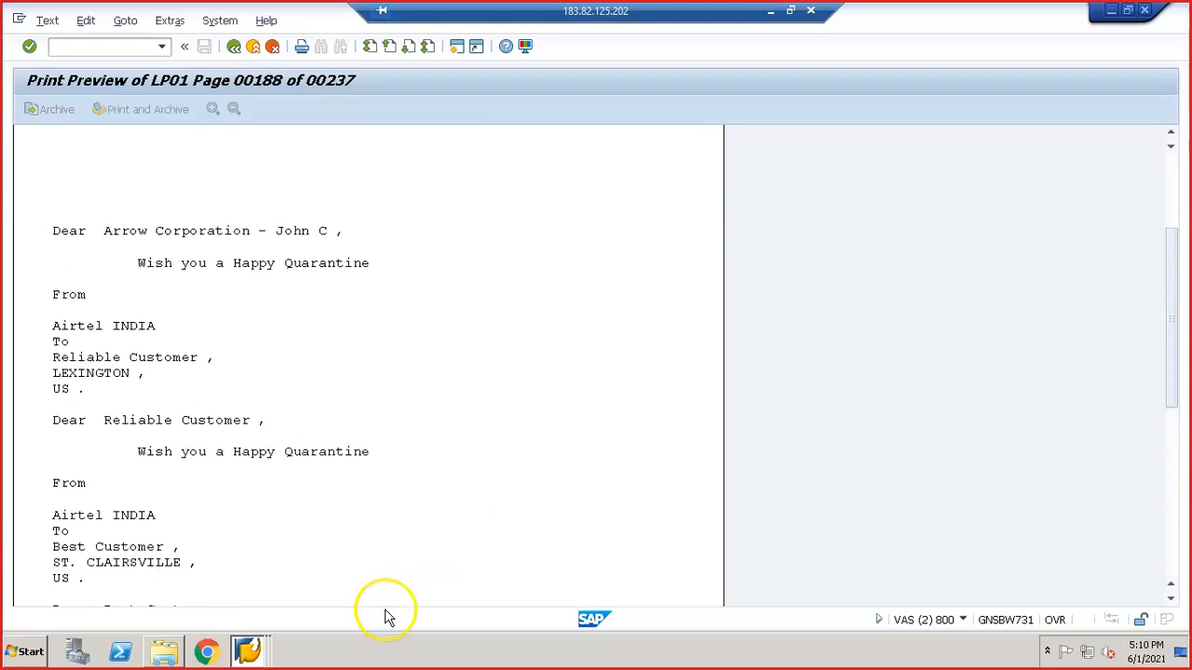
- Close the print preview, switch to the Function Builder session and go back to form ZVA_GREETING in the Form Builder
click(249, 649)
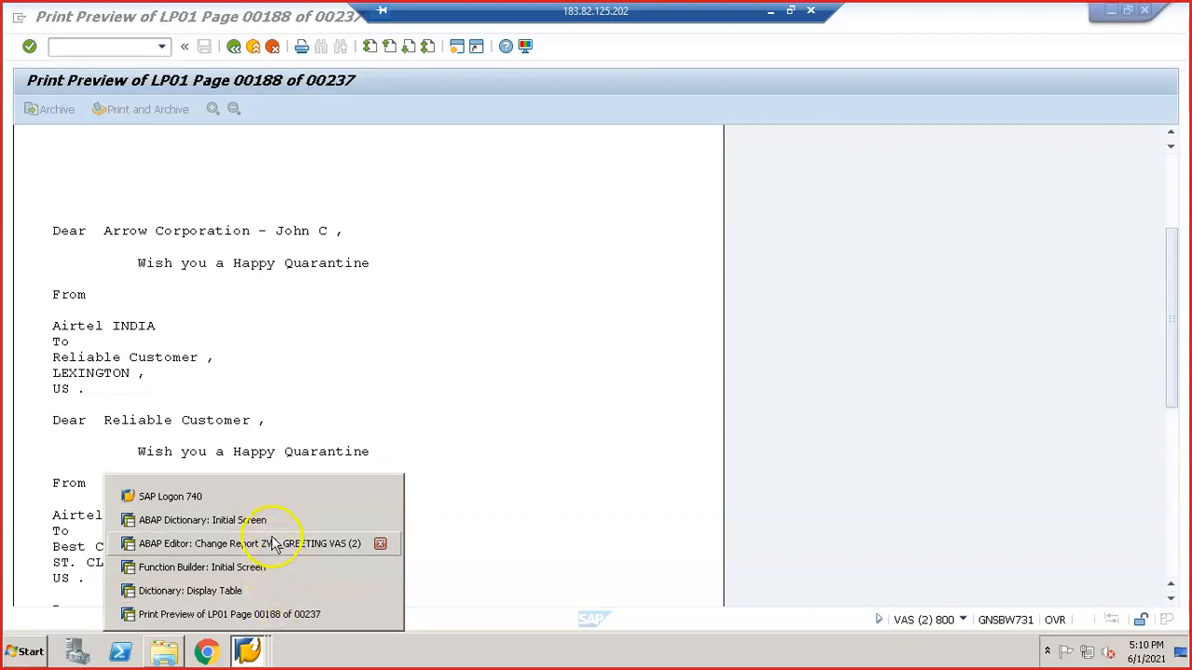
click(269, 615)
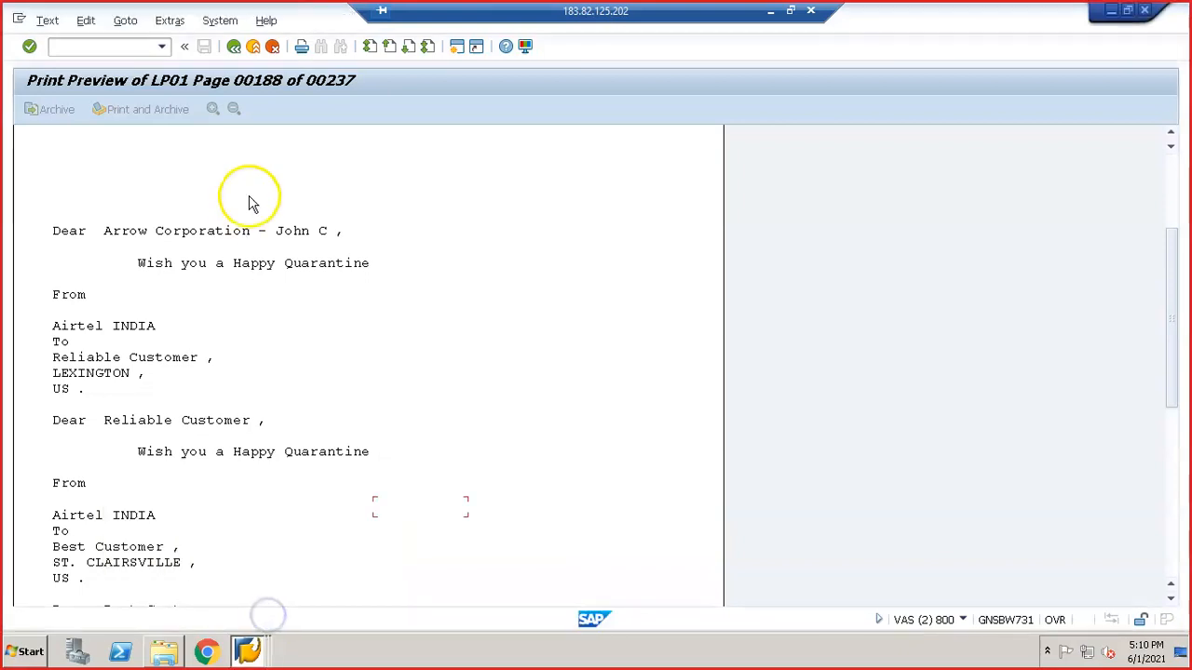
click(272, 45)
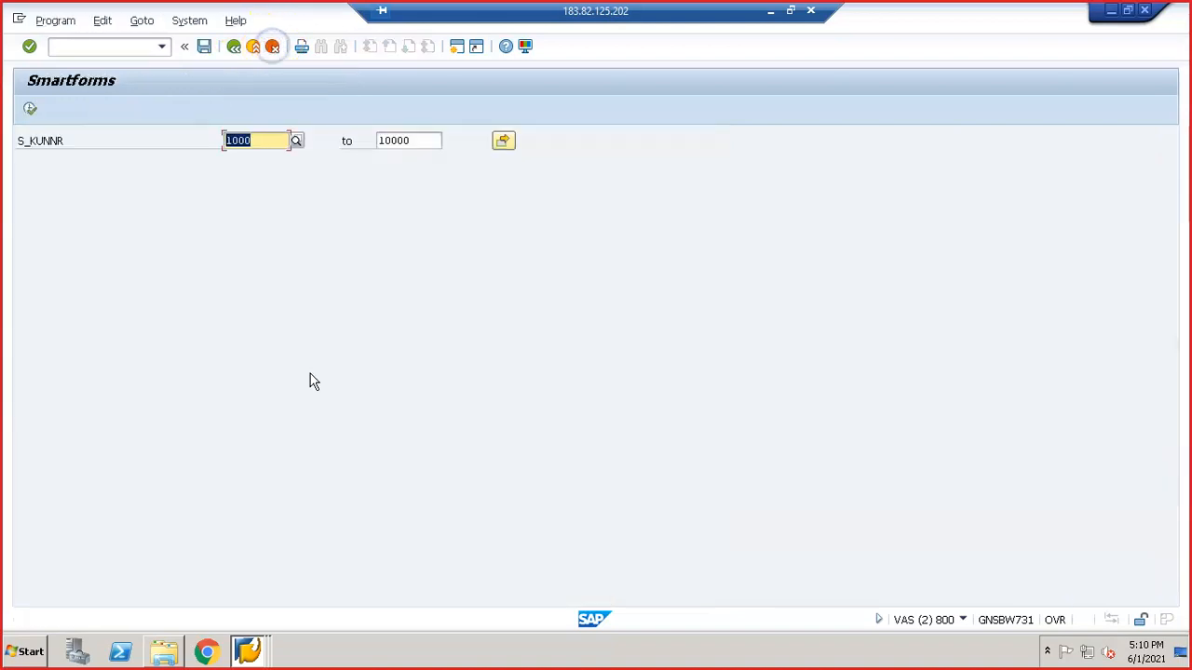
key(alt+Tab)
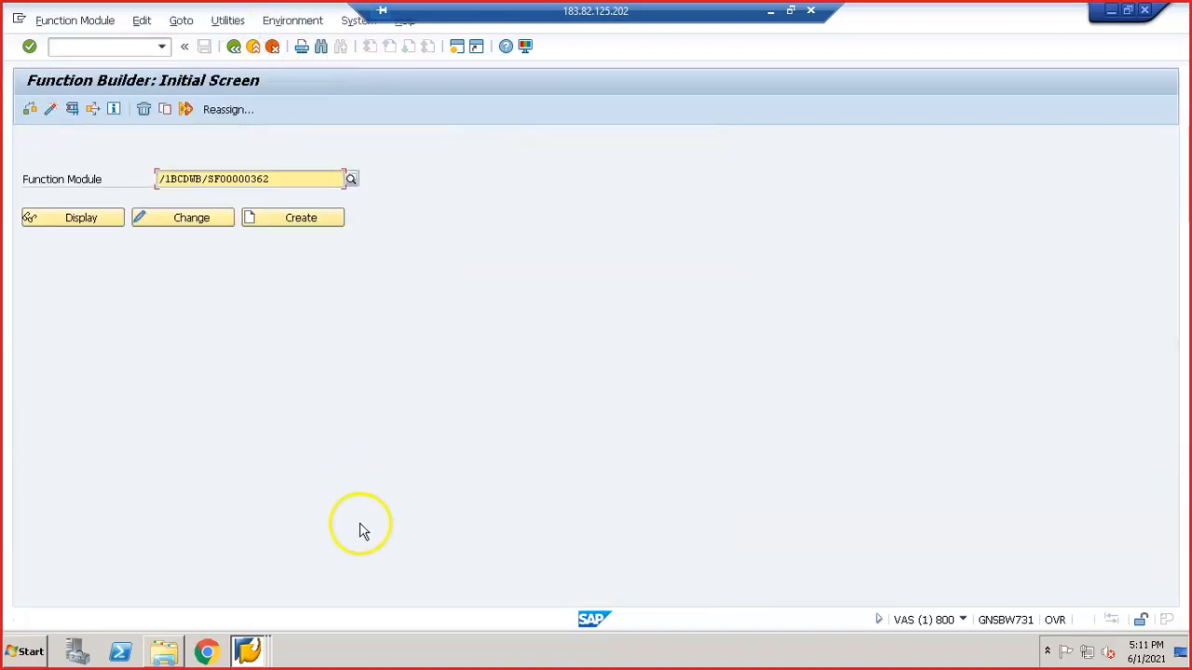
click(233, 47)
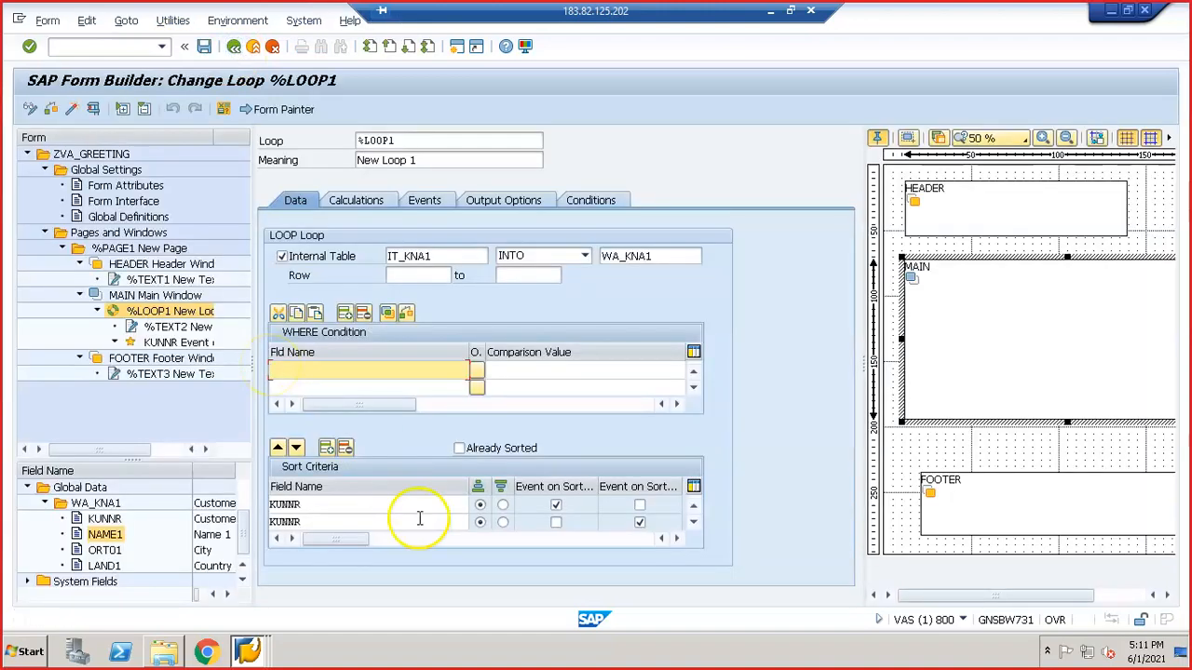
- Set the form layout zoom to 50 % and widen the layout area to show the full page width
click(1022, 142)
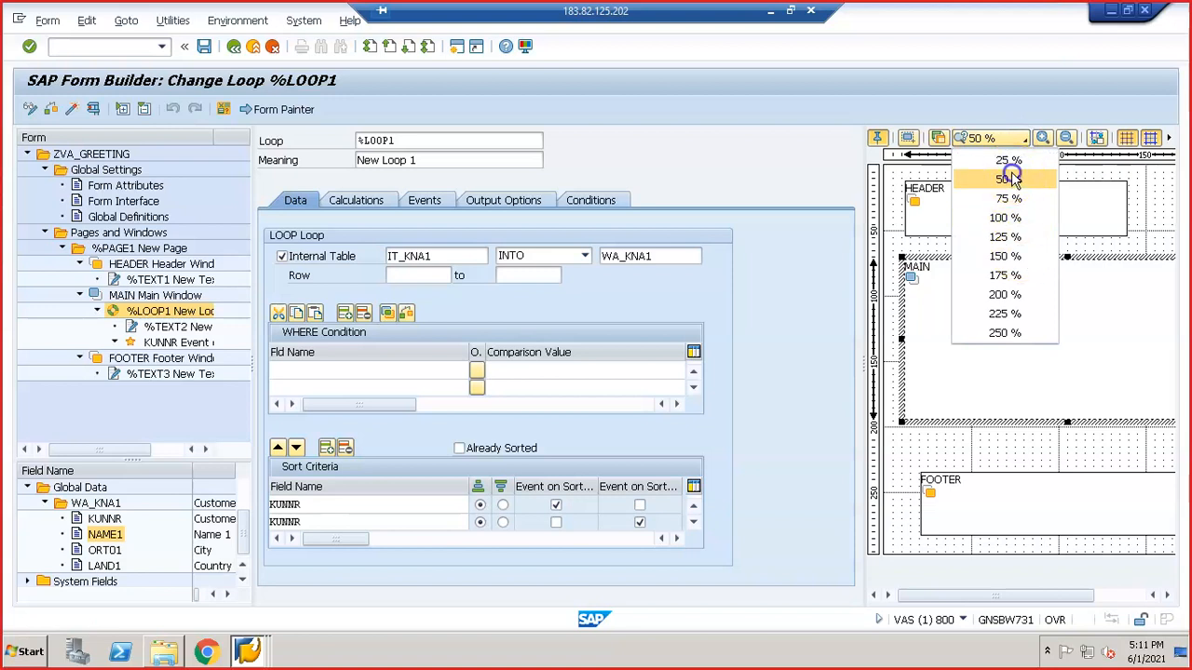
click(1010, 177)
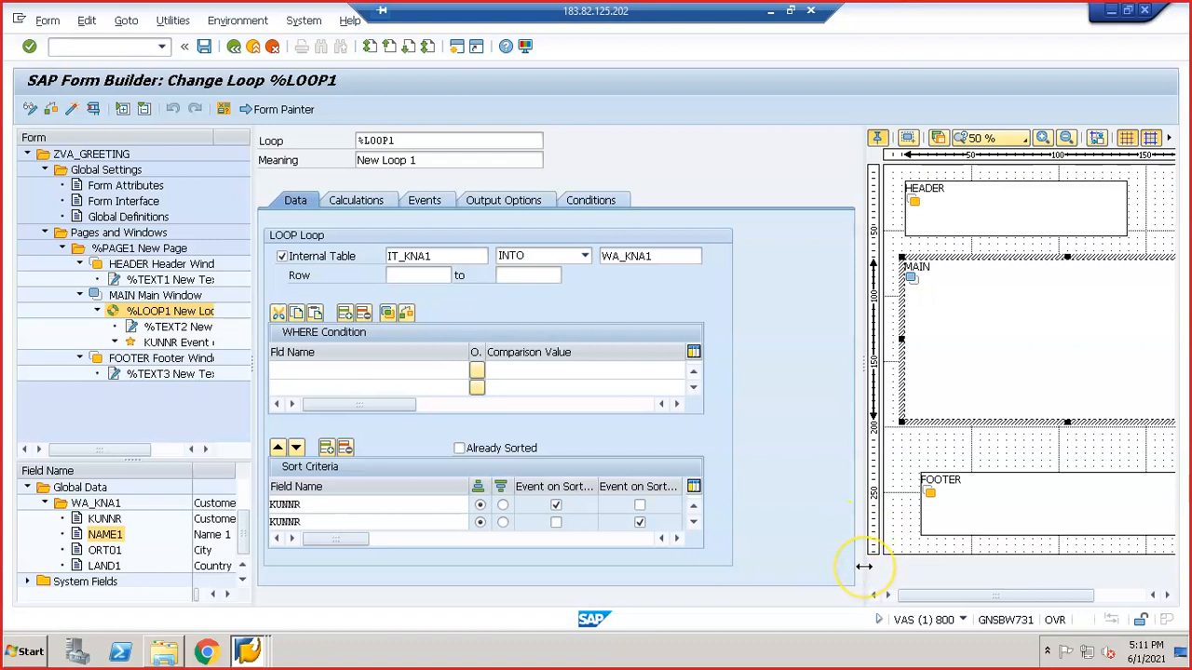
mouse_move(864, 566)
mouse_down()
mouse_move(804, 541)
mouse_move(745, 540)
mouse_move(698, 590)
mouse_move(697, 524)
mouse_up()
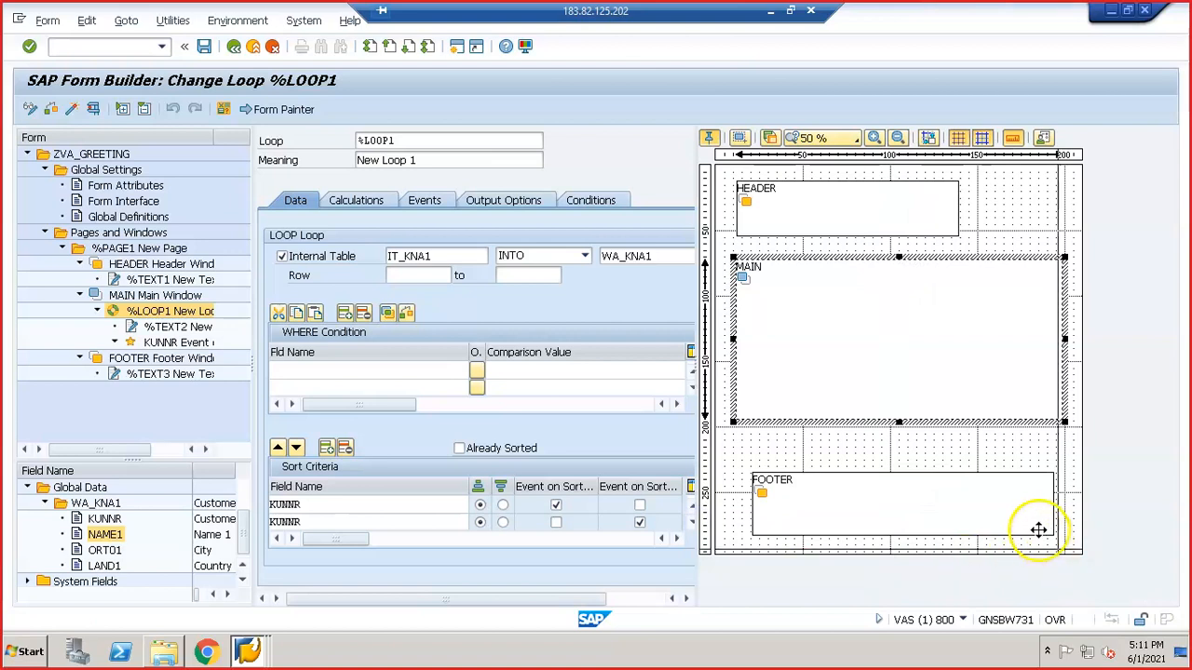
- Shift the FOOTER window slightly up in the layout and enlarge it from its lower corner
click(916, 489)
mouse_move(916, 489)
mouse_down()
mouse_move(901, 476)
mouse_move(912, 482)
mouse_up()
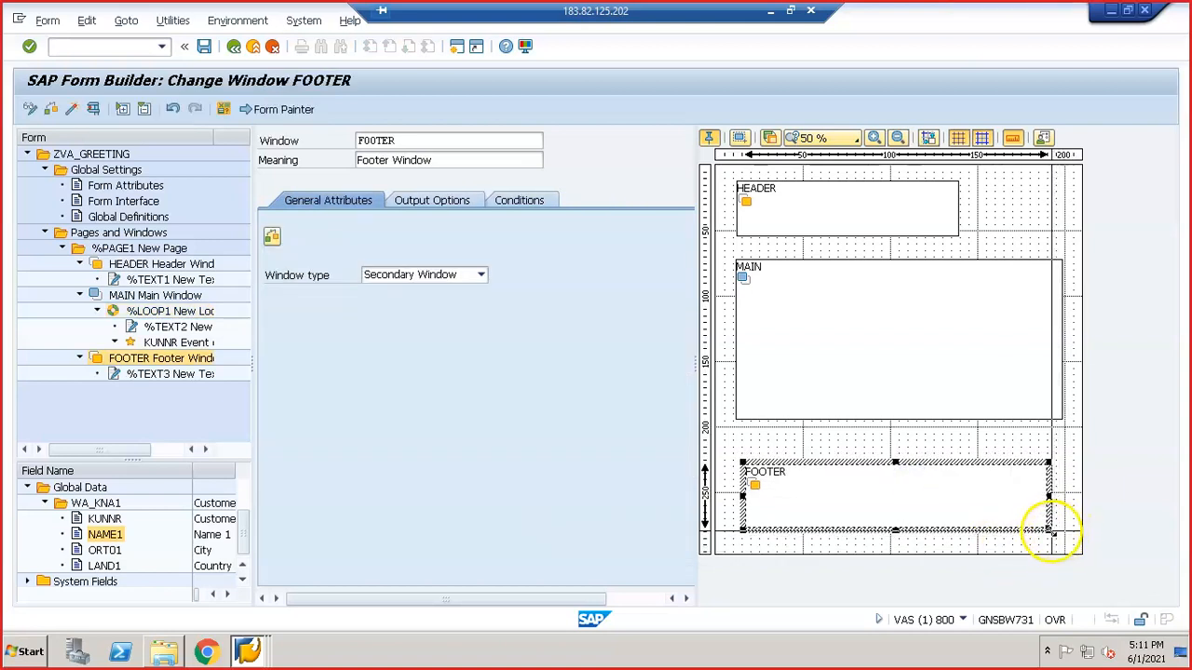
drag(1049, 529, 1061, 545)
- Extend the lower edge of the MAIN window down towards the FOOTER window
click(866, 392)
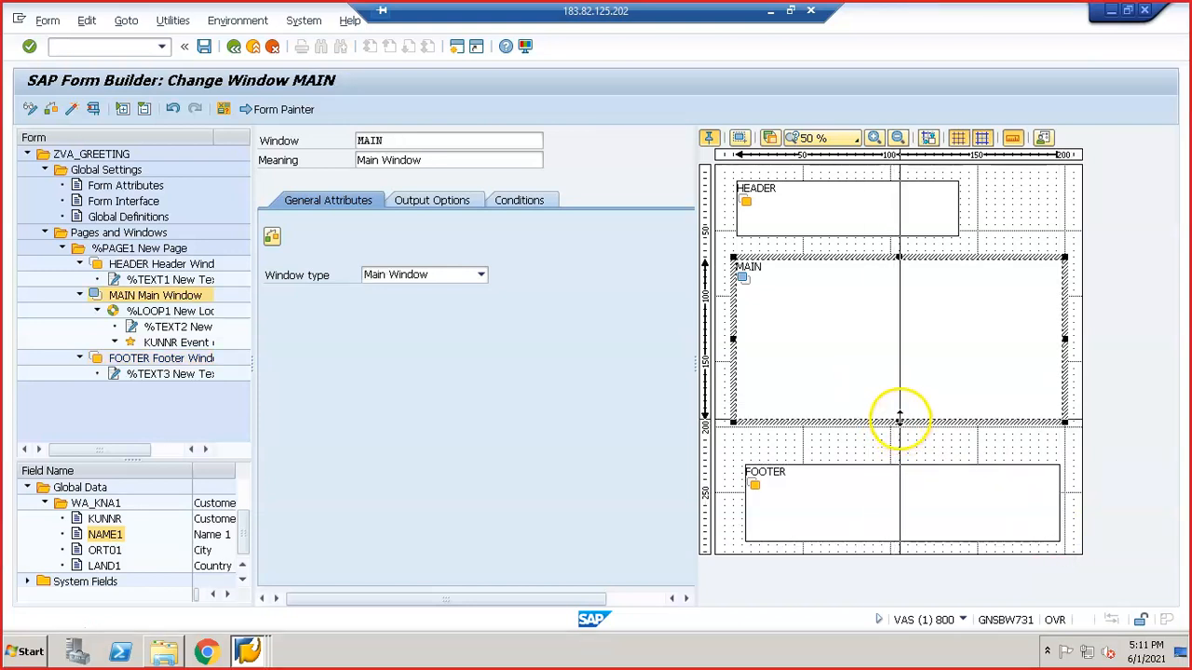
drag(899, 418, 903, 441)
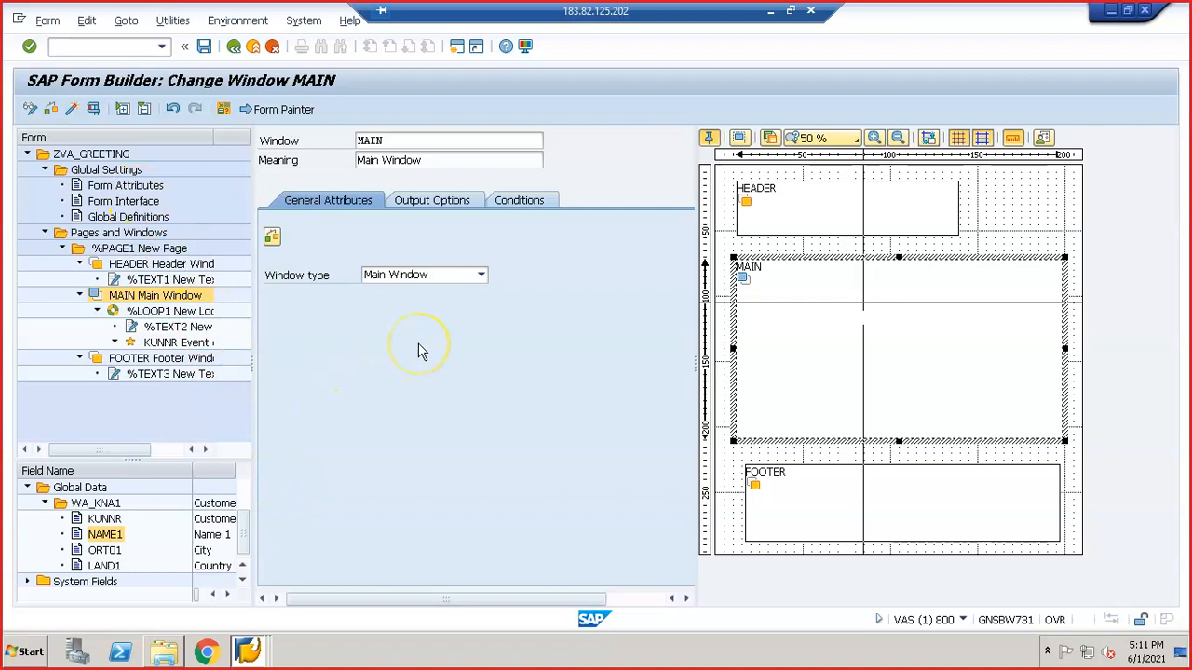
drag(899, 431, 899, 464)
right_click(901, 469)
click(869, 400)
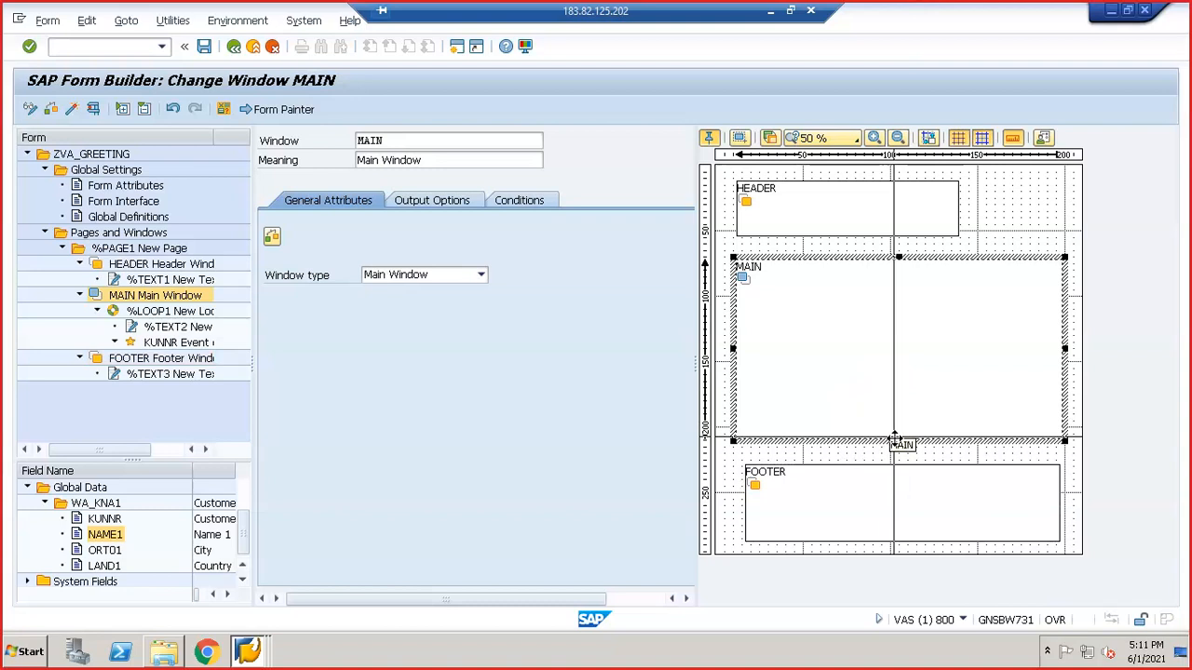
drag(898, 439, 892, 500)
- Move the FOOTER window down to the page's lower edge and reduce its height by lowering its upper edge
click(894, 497)
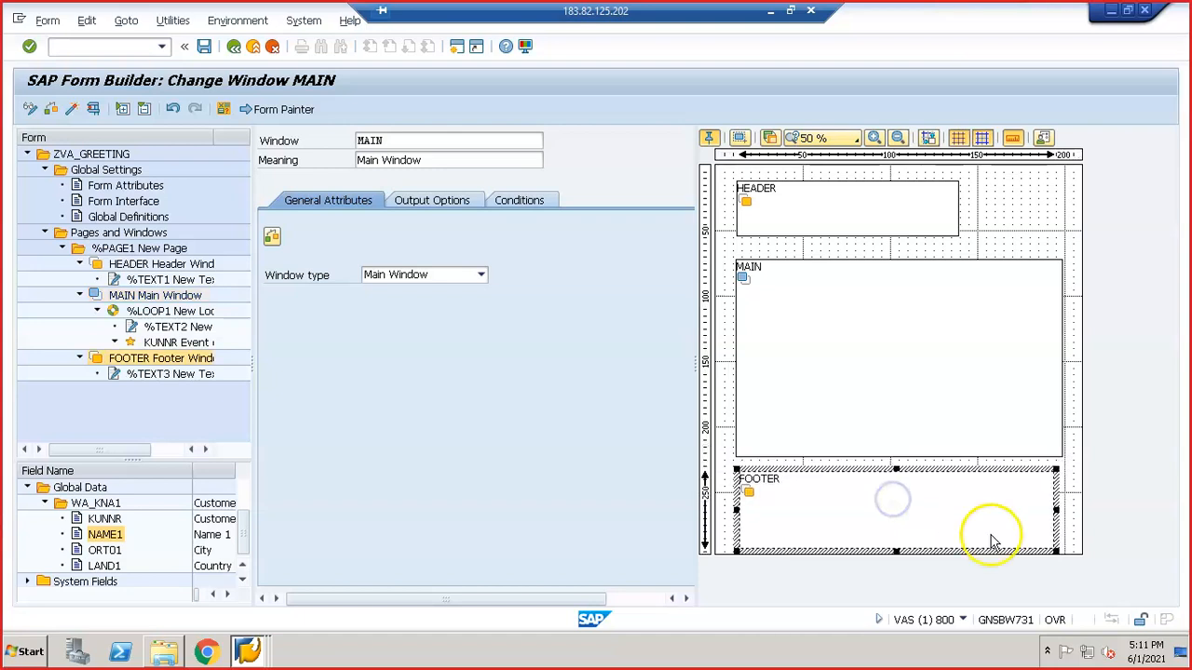
drag(896, 470, 903, 501)
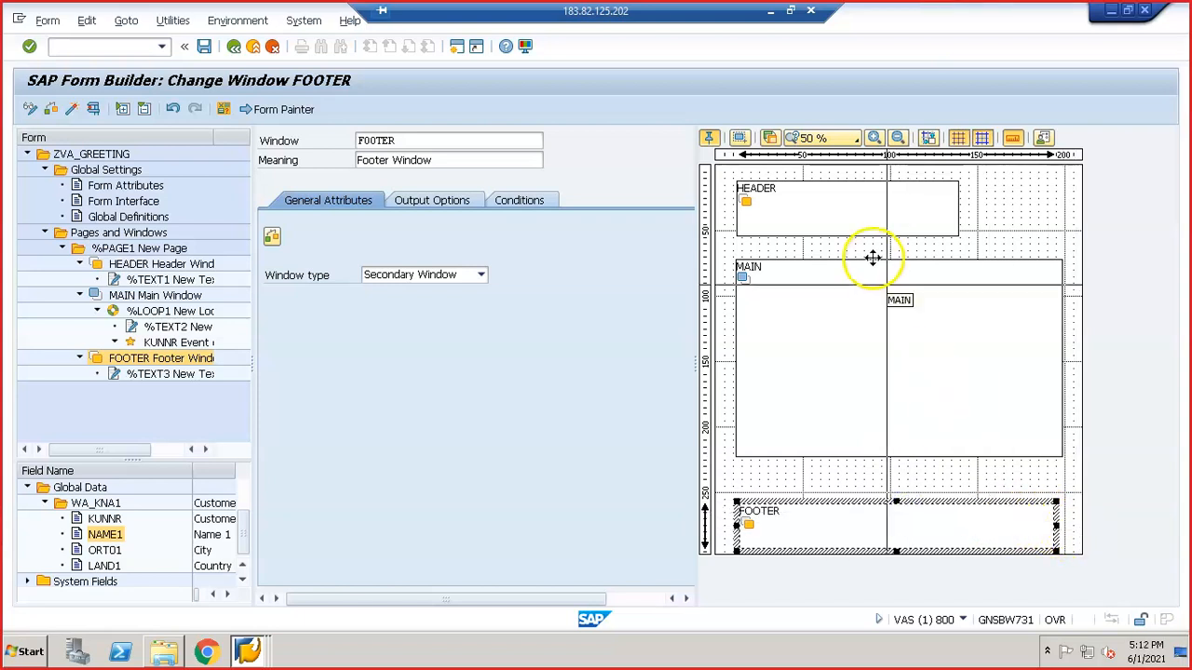
- Move the HEADER window up to the page's upper edge and enlarge it to about 16.3 by 5.9 cm
click(847, 214)
drag(846, 214, 848, 209)
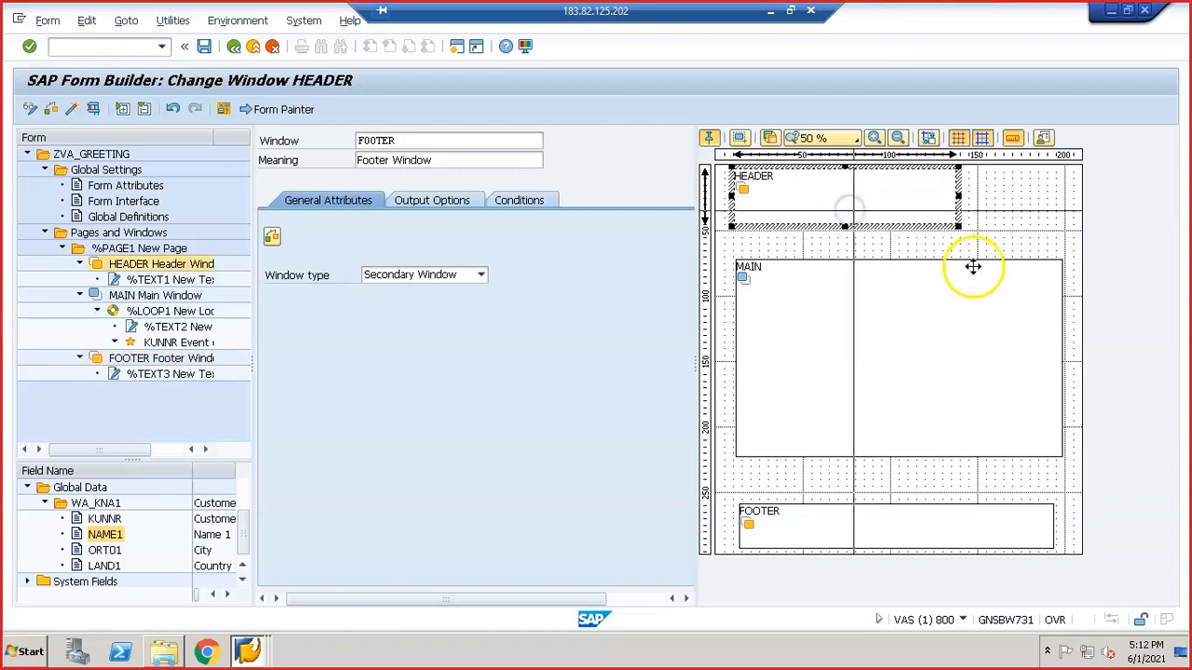
drag(960, 229, 1017, 246)
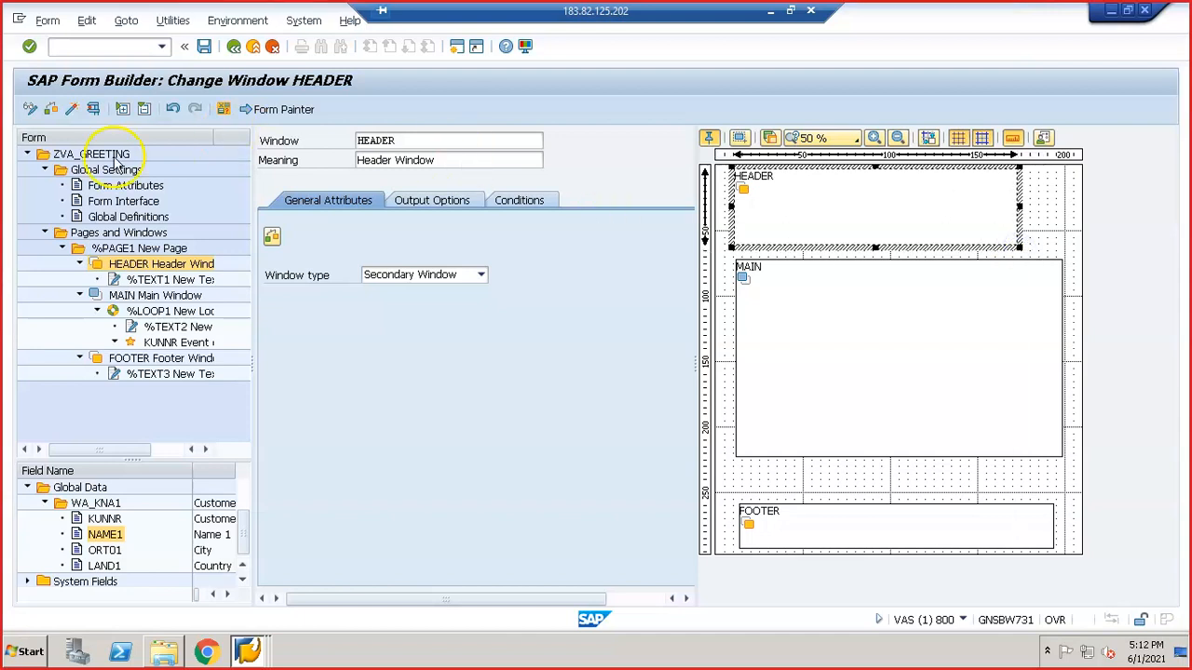
- Examine the output options in the form attributes of ZVA_GREETING
click(137, 189)
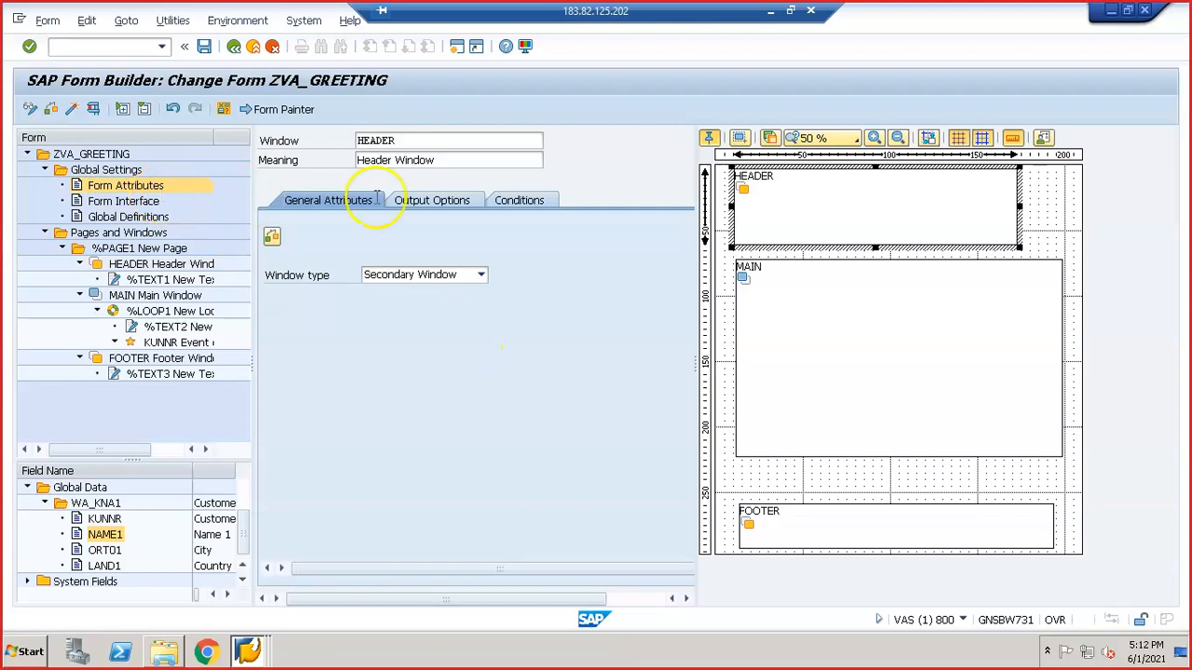
click(452, 207)
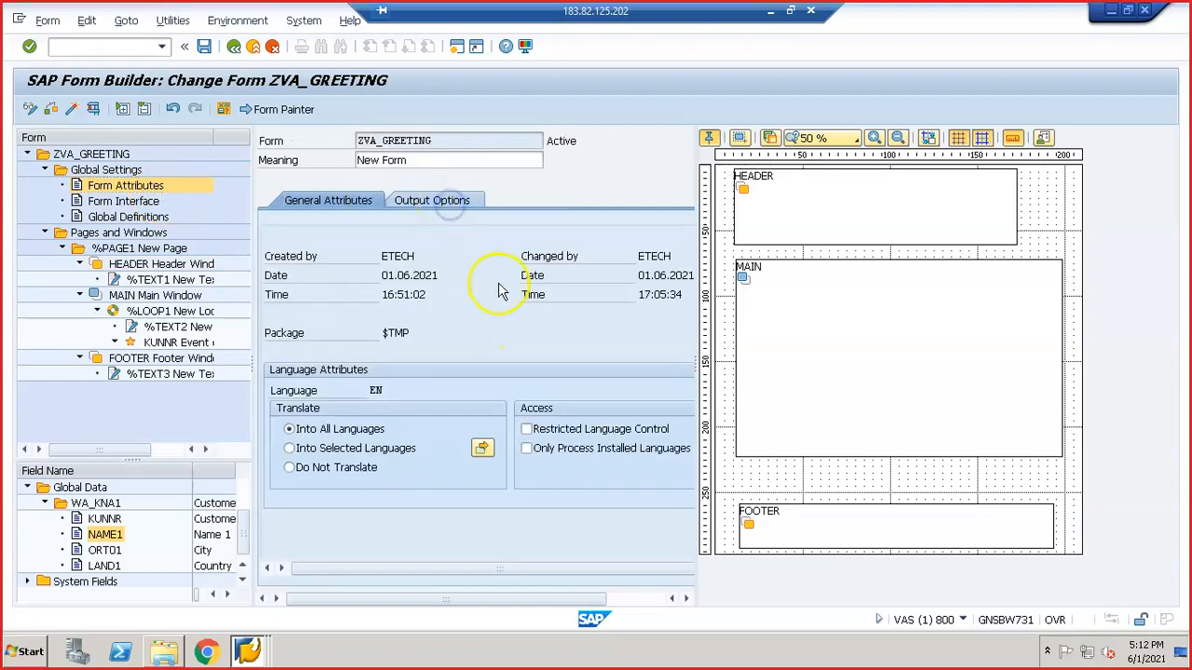
click(438, 197)
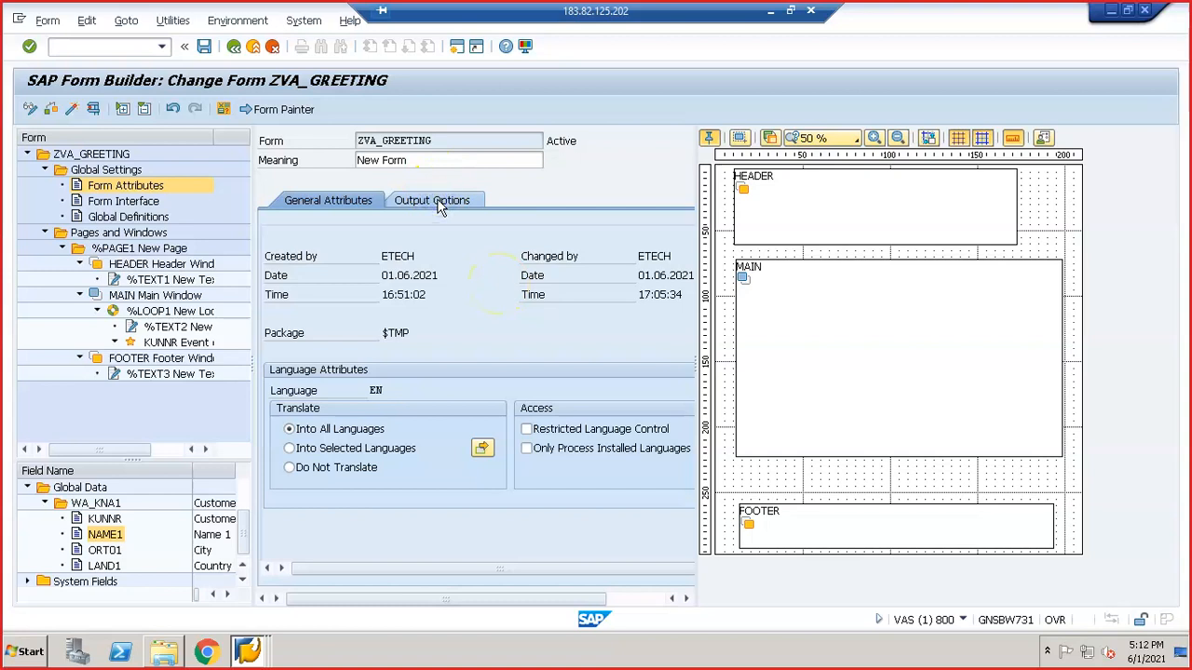
click(439, 204)
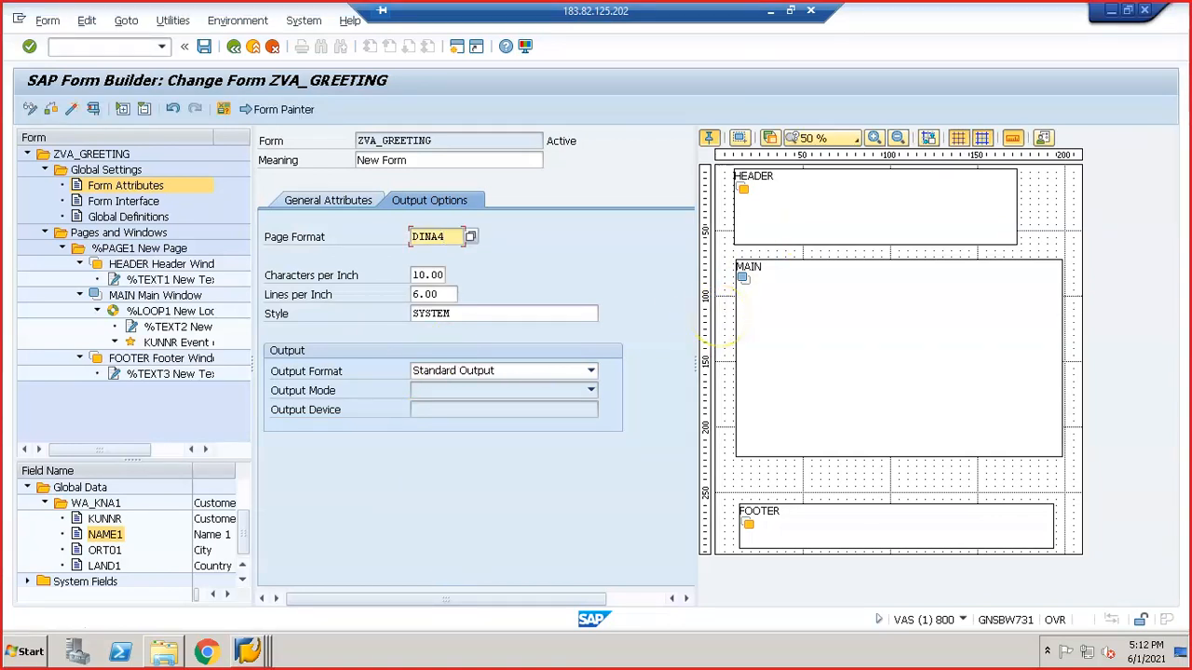
- Activate form ZVA_GREETING with the rearranged window layout
click(72, 110)
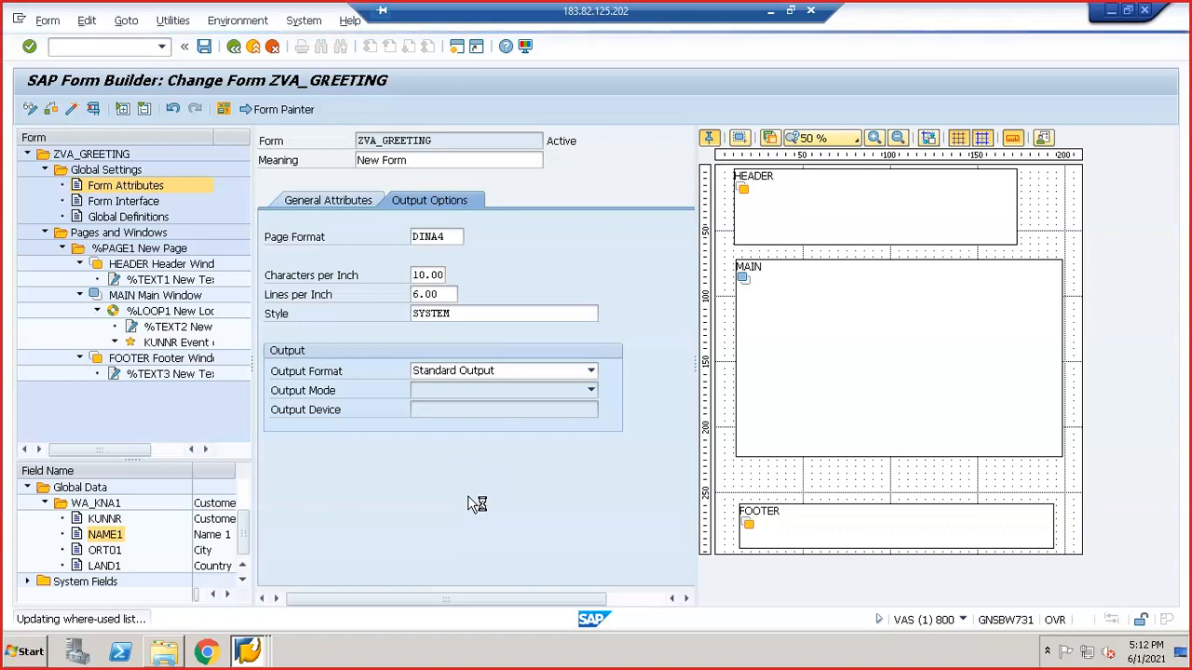
click(488, 512)
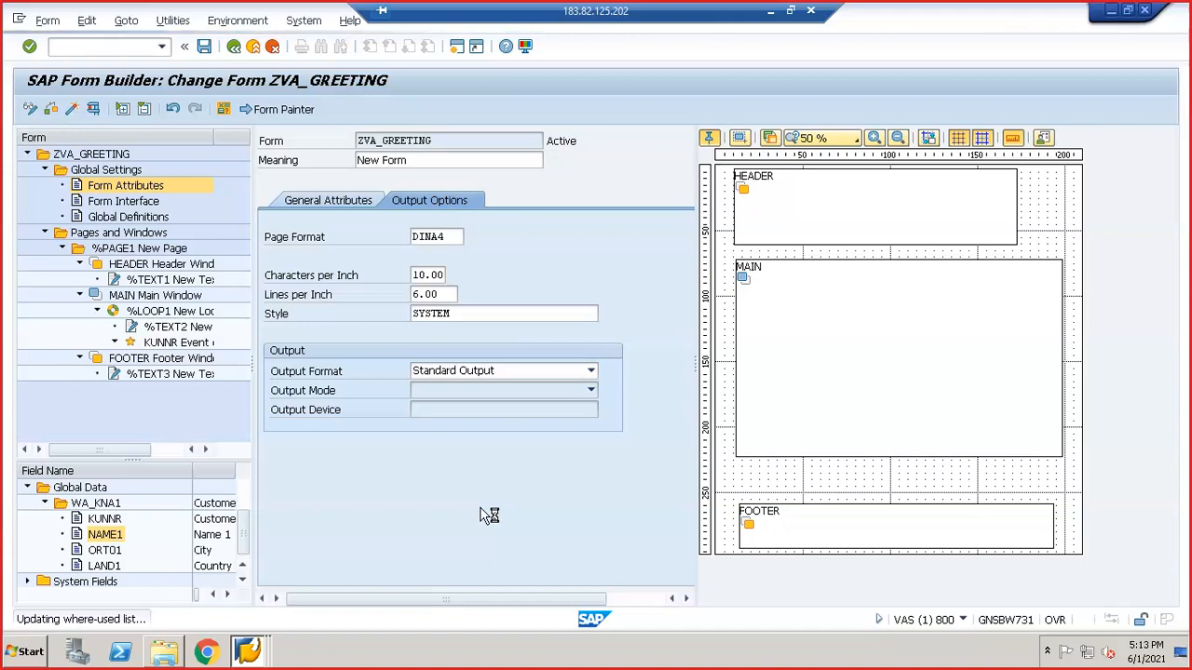
click(470, 497)
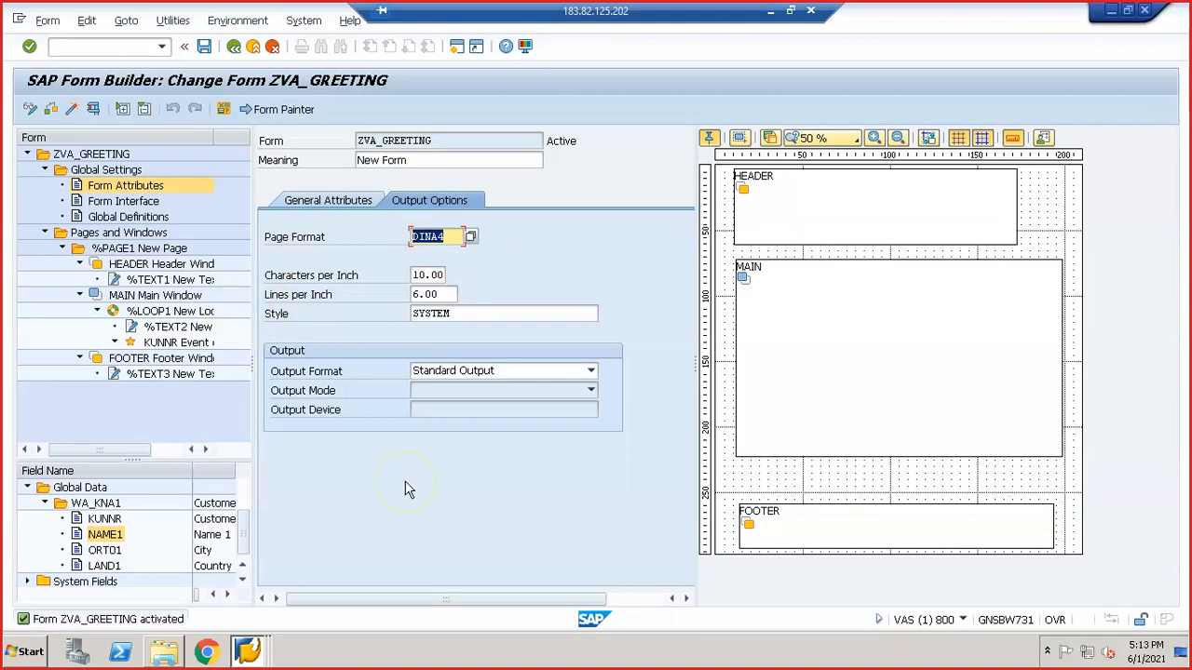
- Open the output options of the HEADER window
click(184, 270)
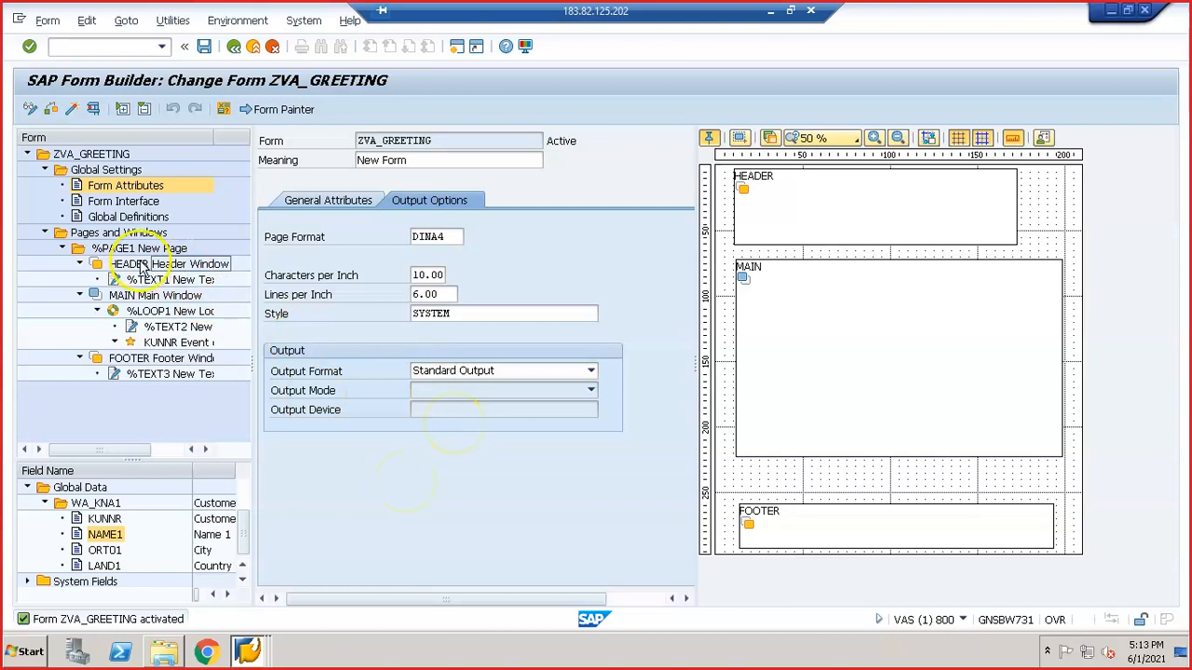
click(139, 265)
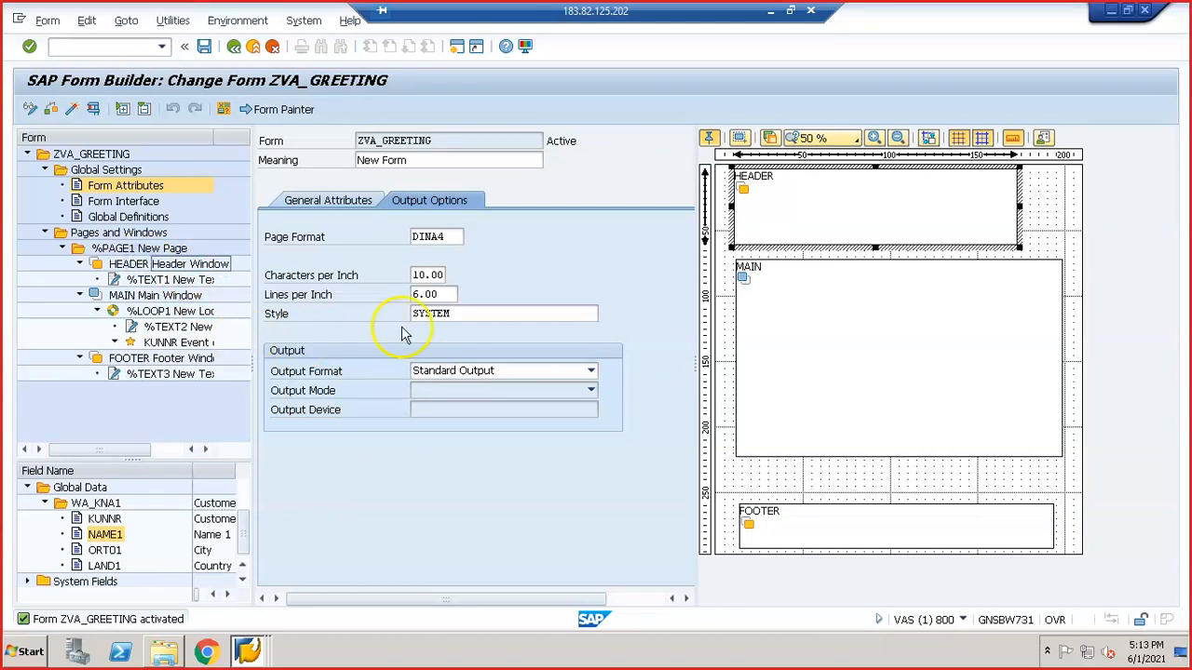
click(323, 207)
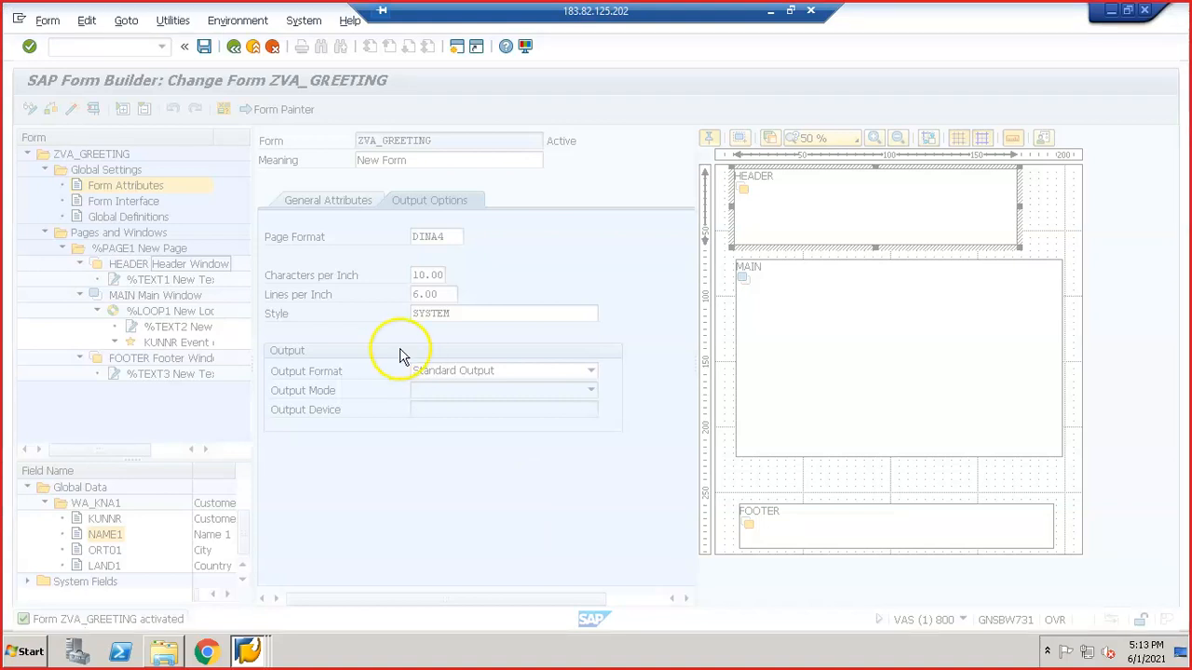
click(325, 207)
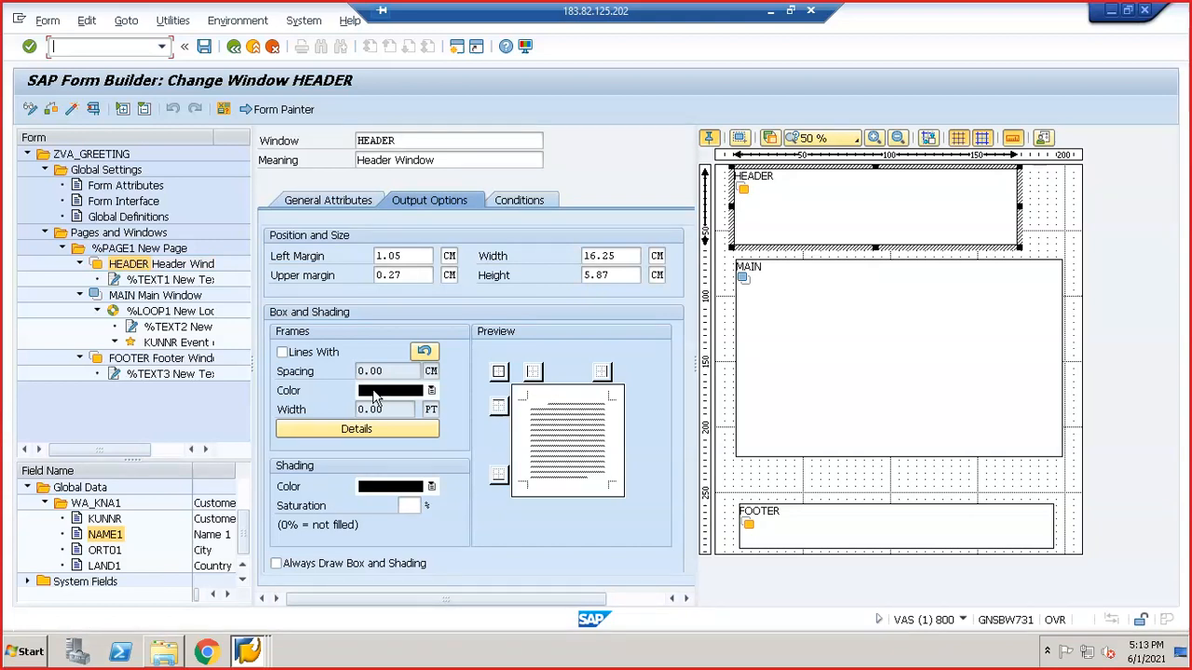
- Check the general attributes and output options of the HEADER window and activate form ZVA_GREETING
click(322, 207)
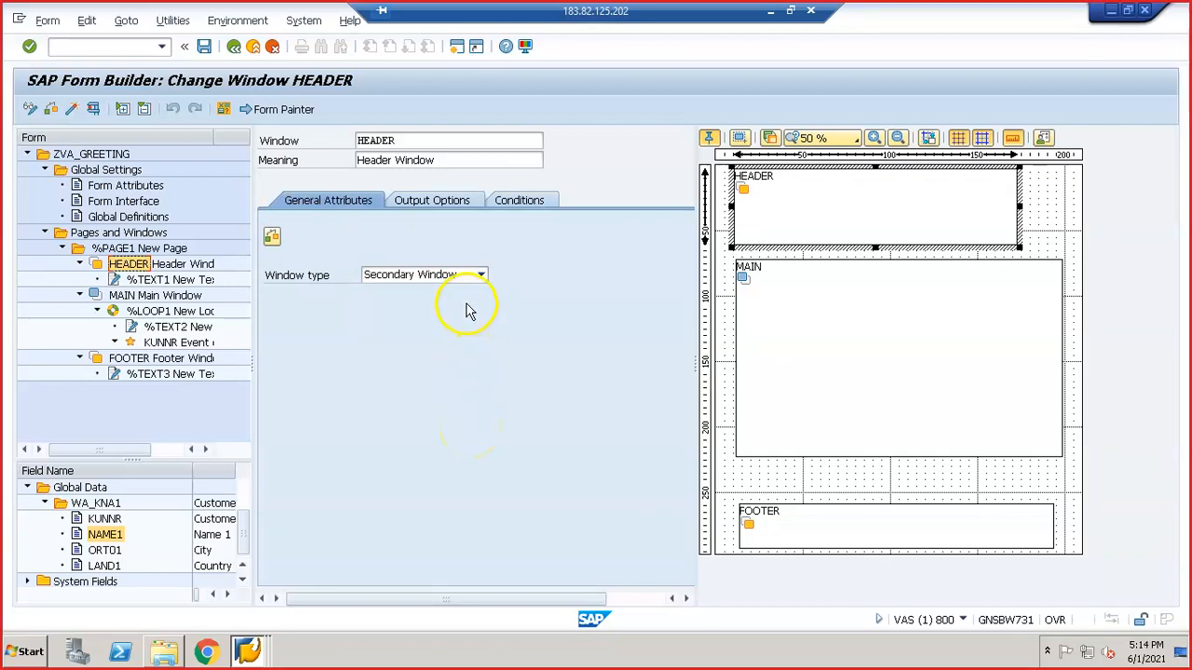
click(442, 204)
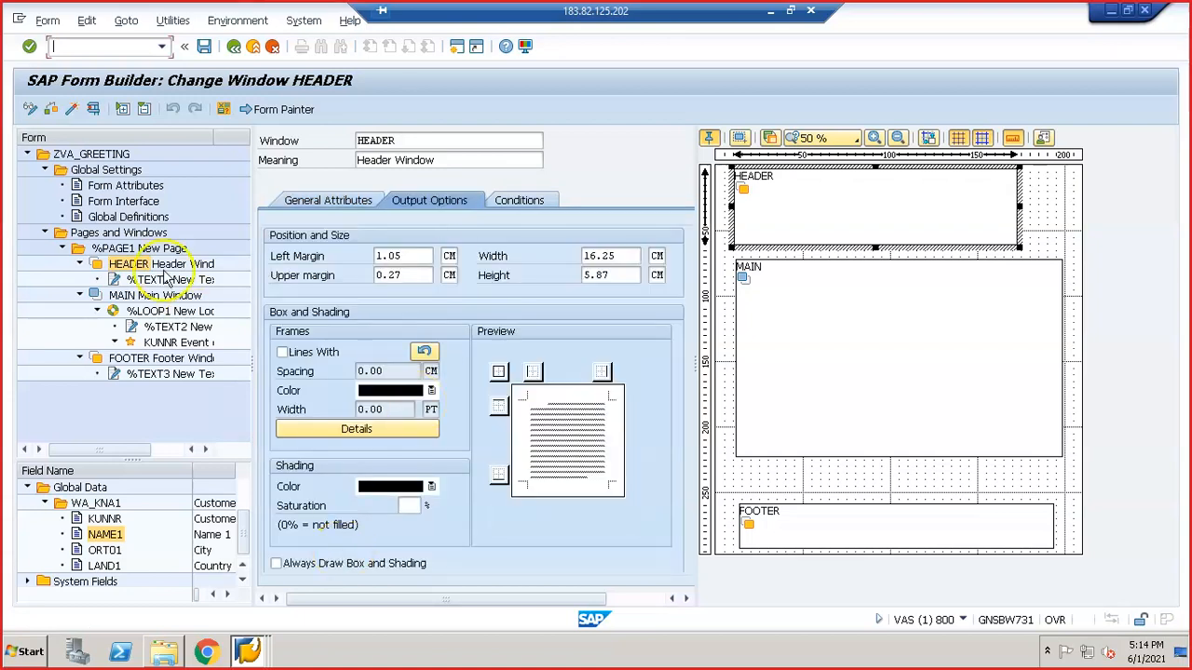
click(73, 110)
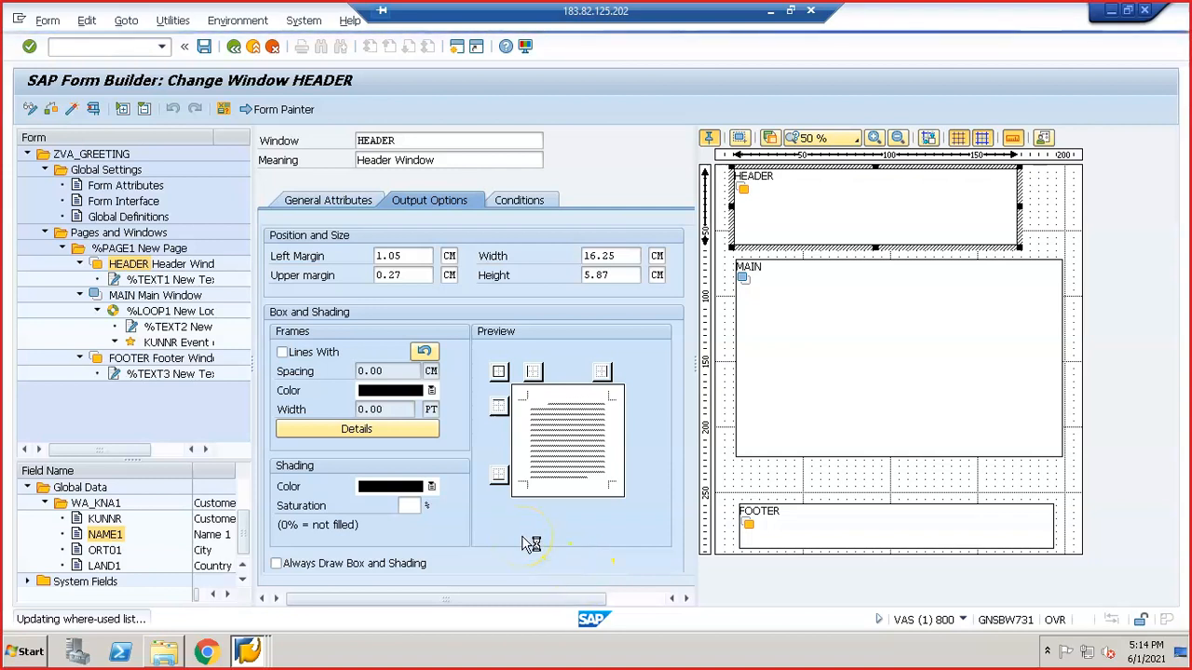
- Switch to the ABAP Dictionary initial screen and close that session
click(249, 654)
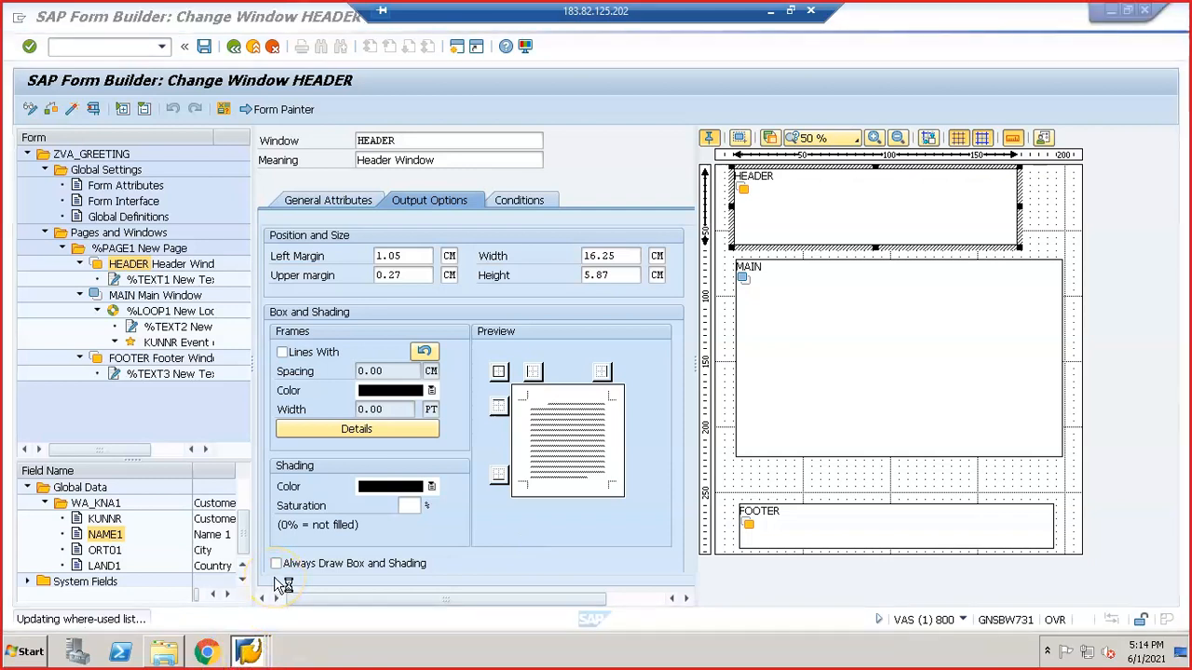
click(266, 525)
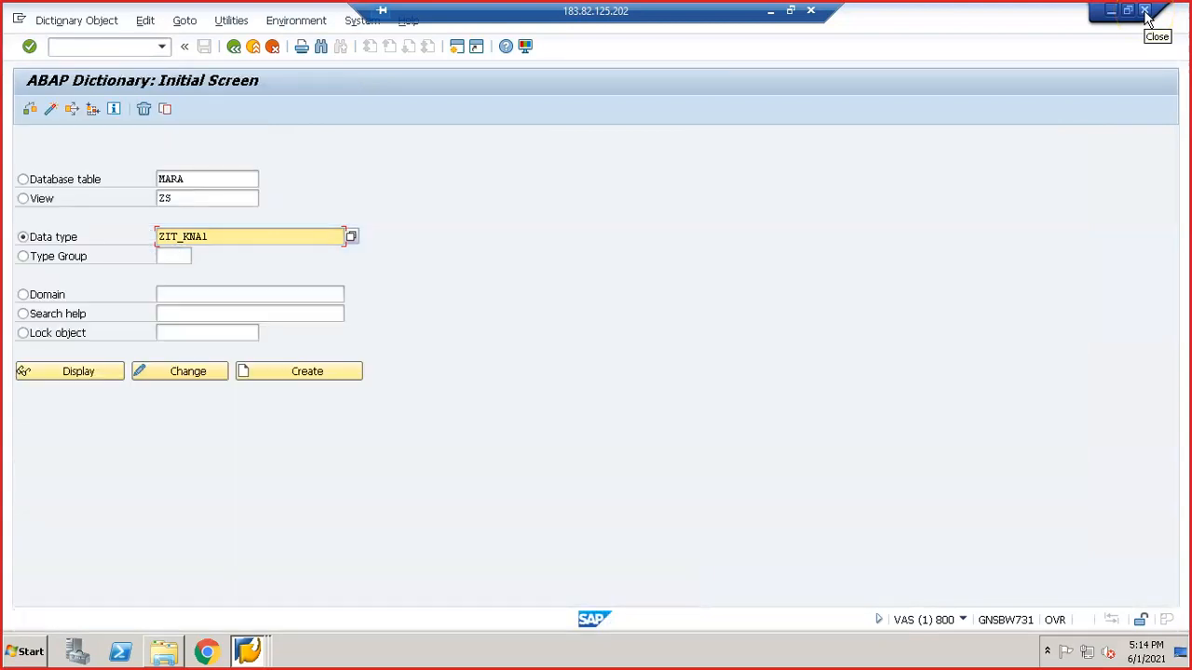
click(1145, 12)
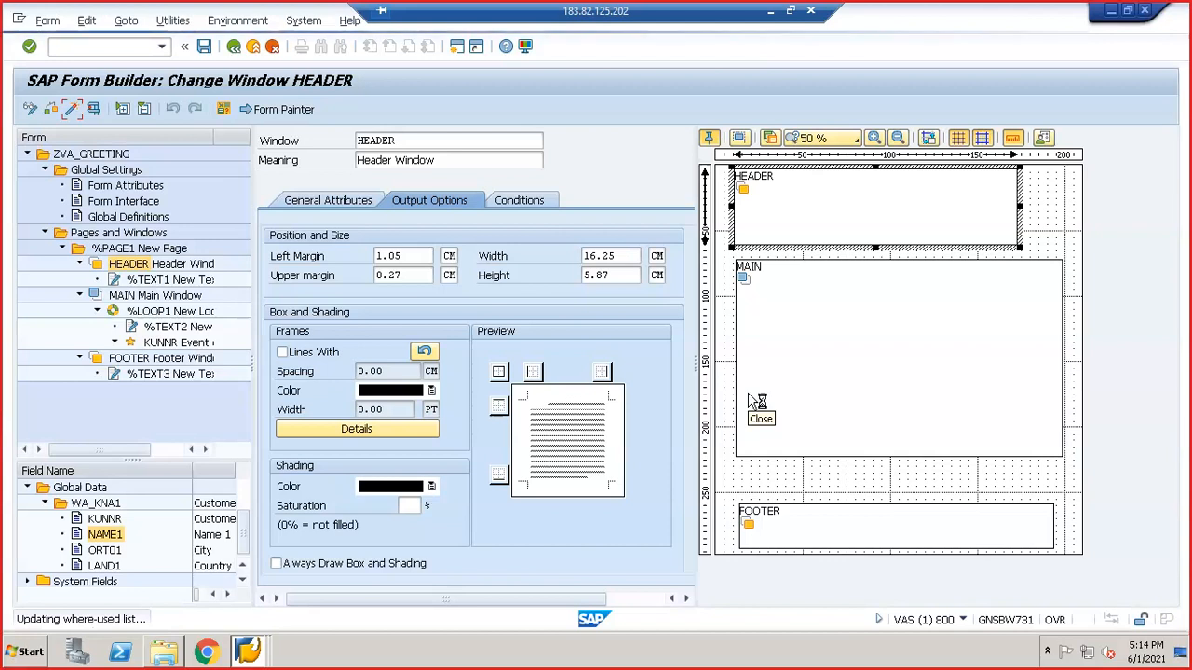
click(792, 426)
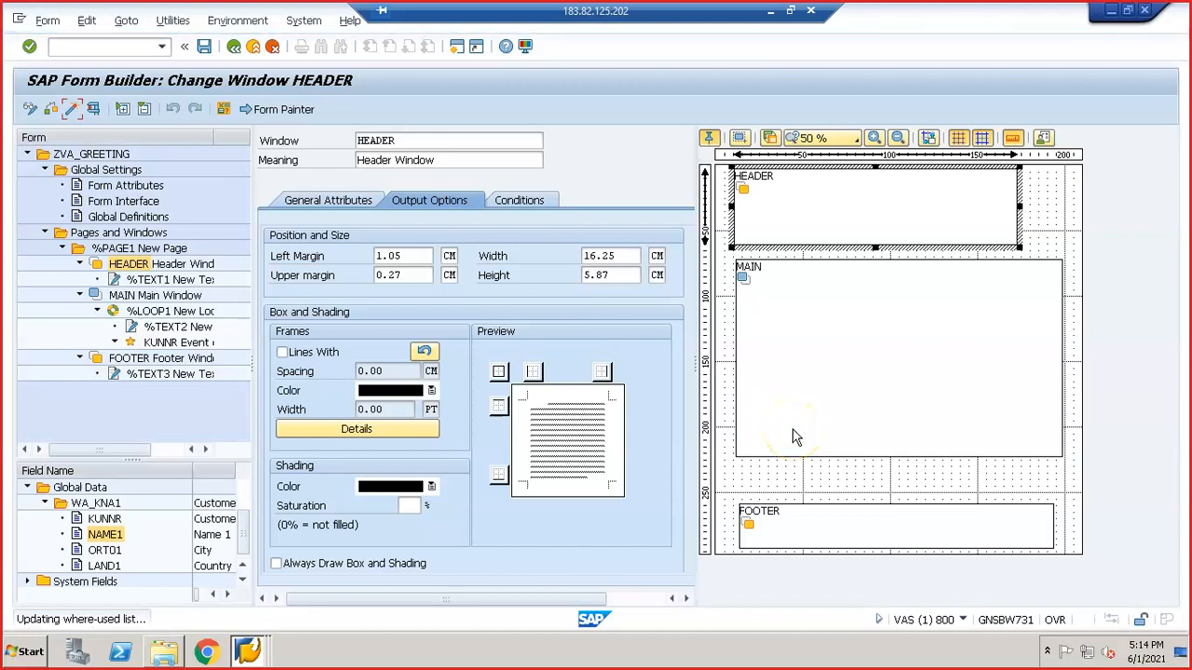
click(346, 536)
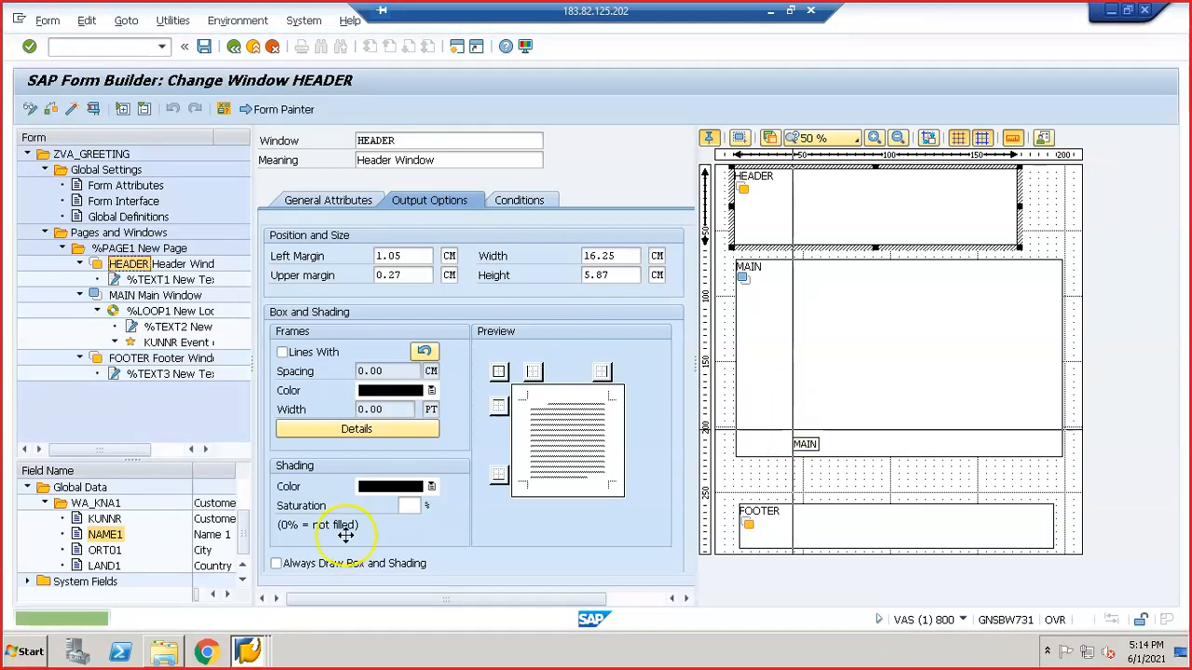
- Close the open Dictionary: Display Table session
click(247, 651)
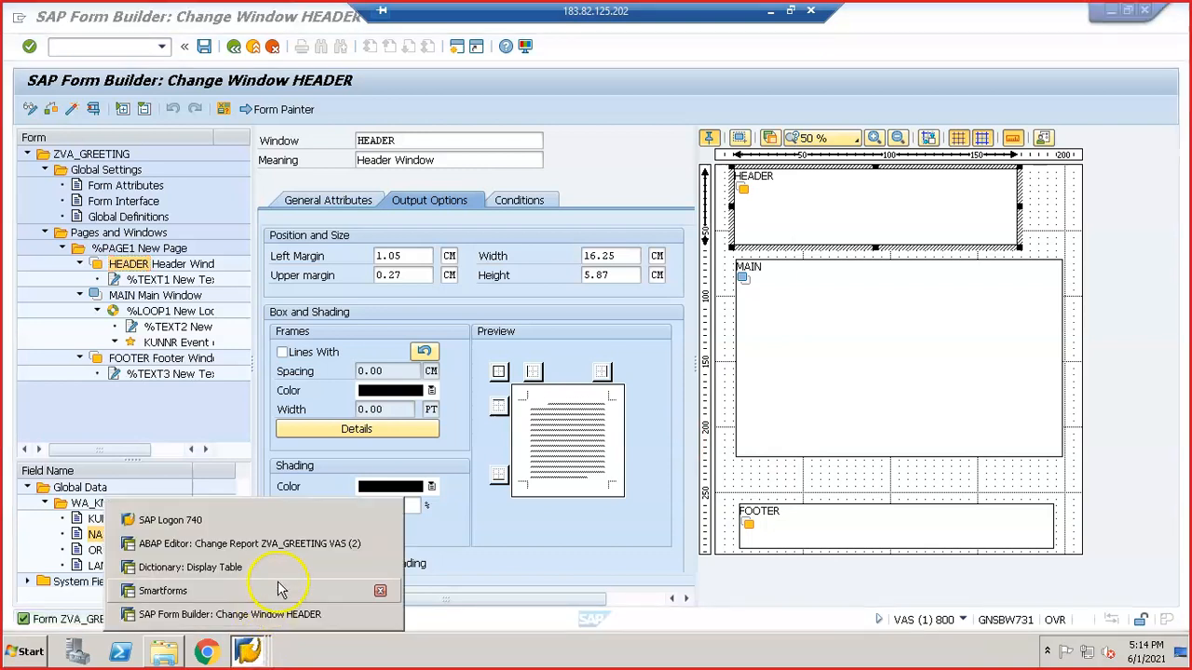
click(287, 551)
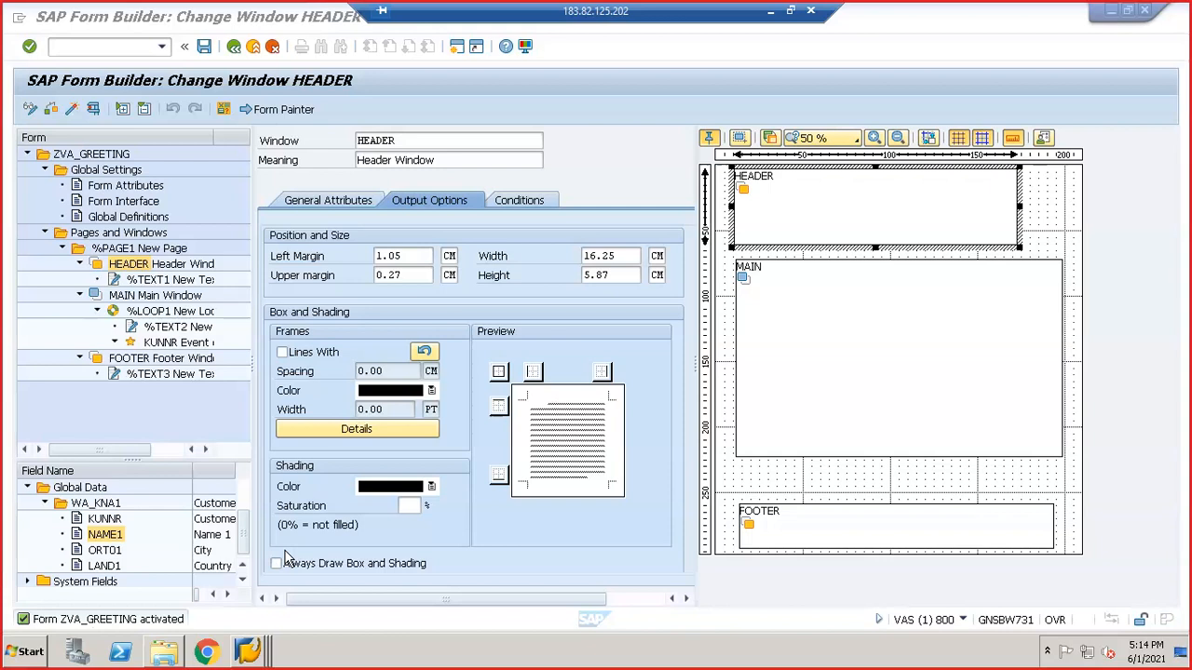
click(247, 654)
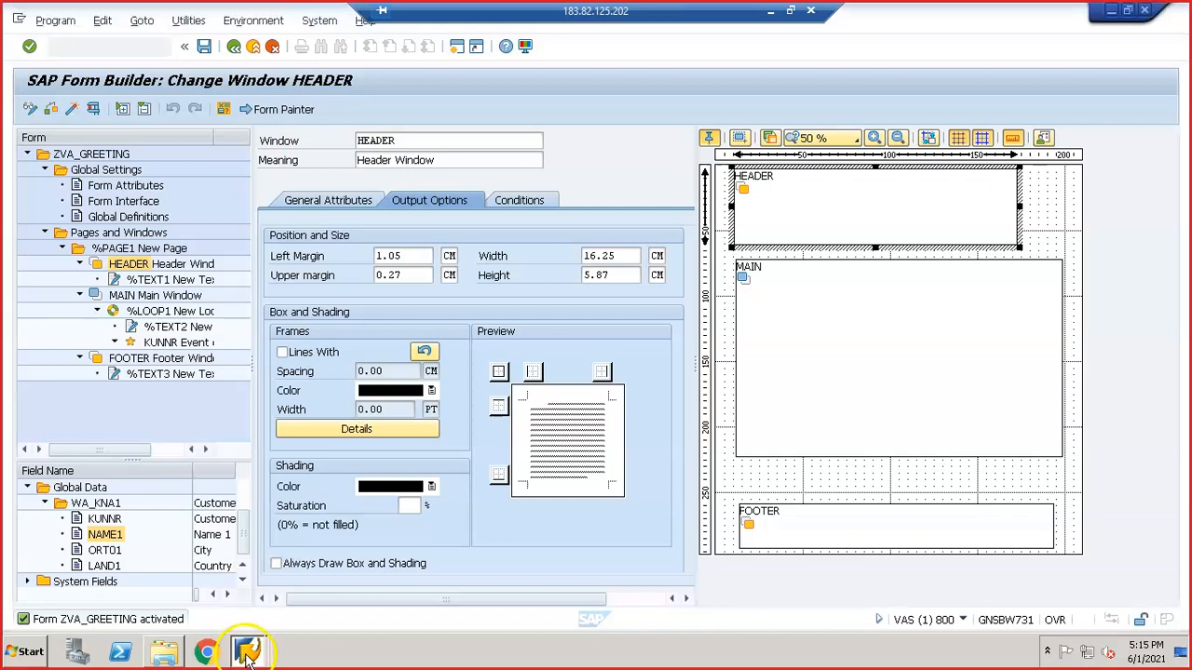
click(381, 567)
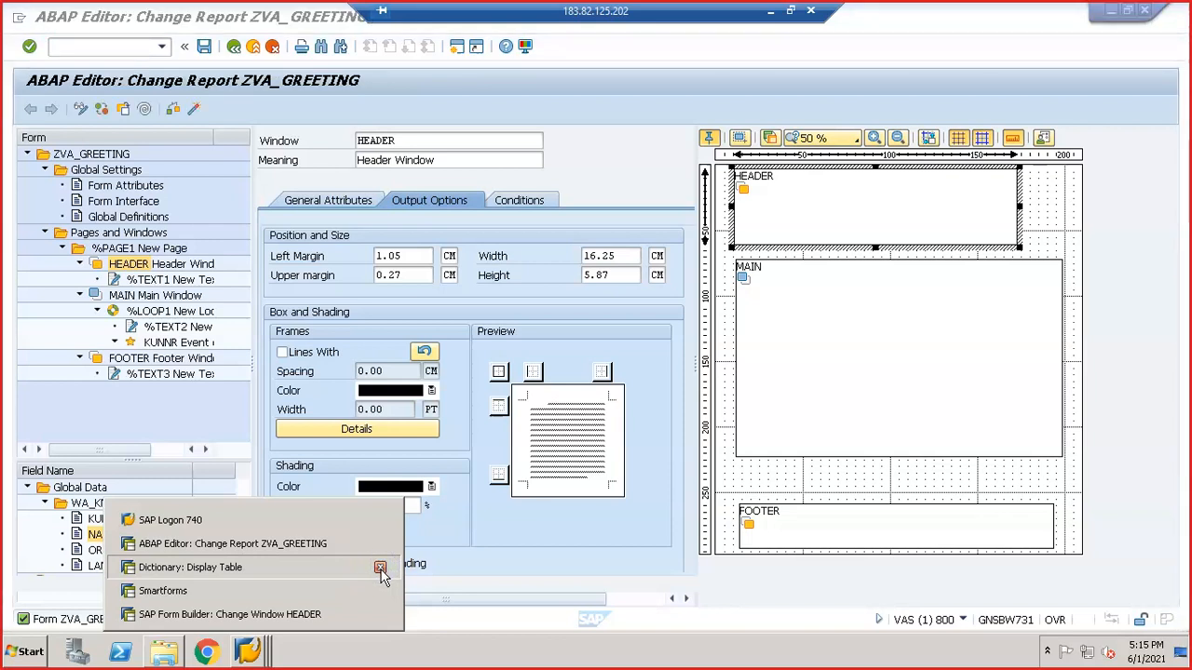
click(380, 567)
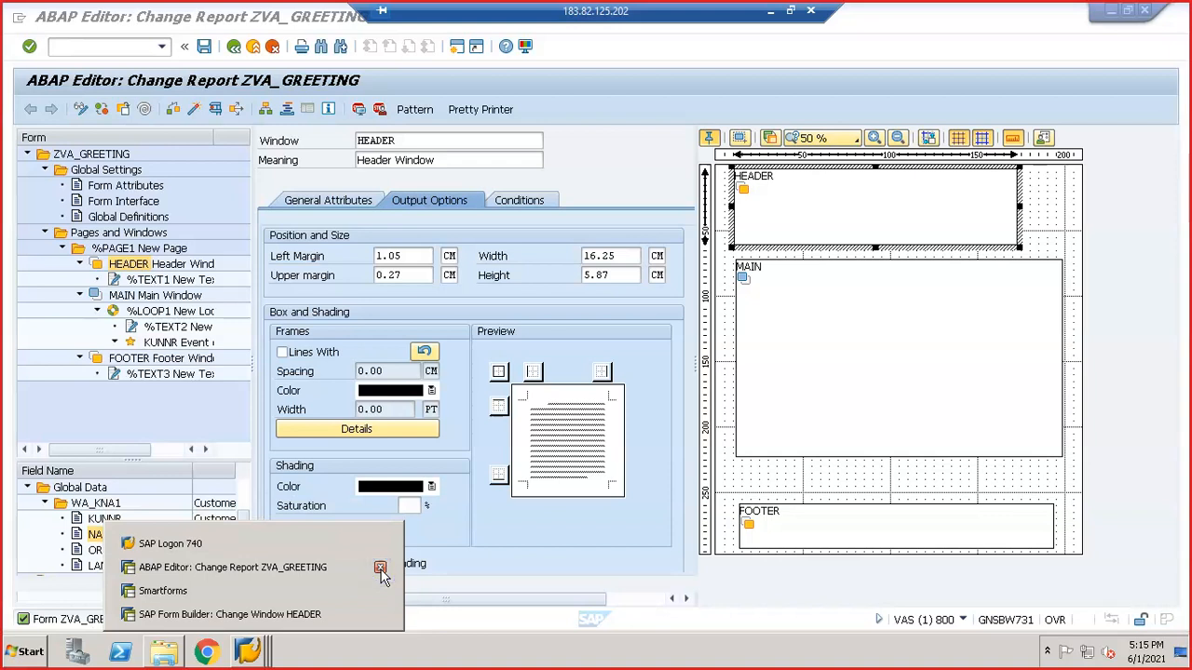
- Run the Smartforms driver report for S_KUNNR 1000 to 10000 and open the print preview on output device LP01
click(380, 592)
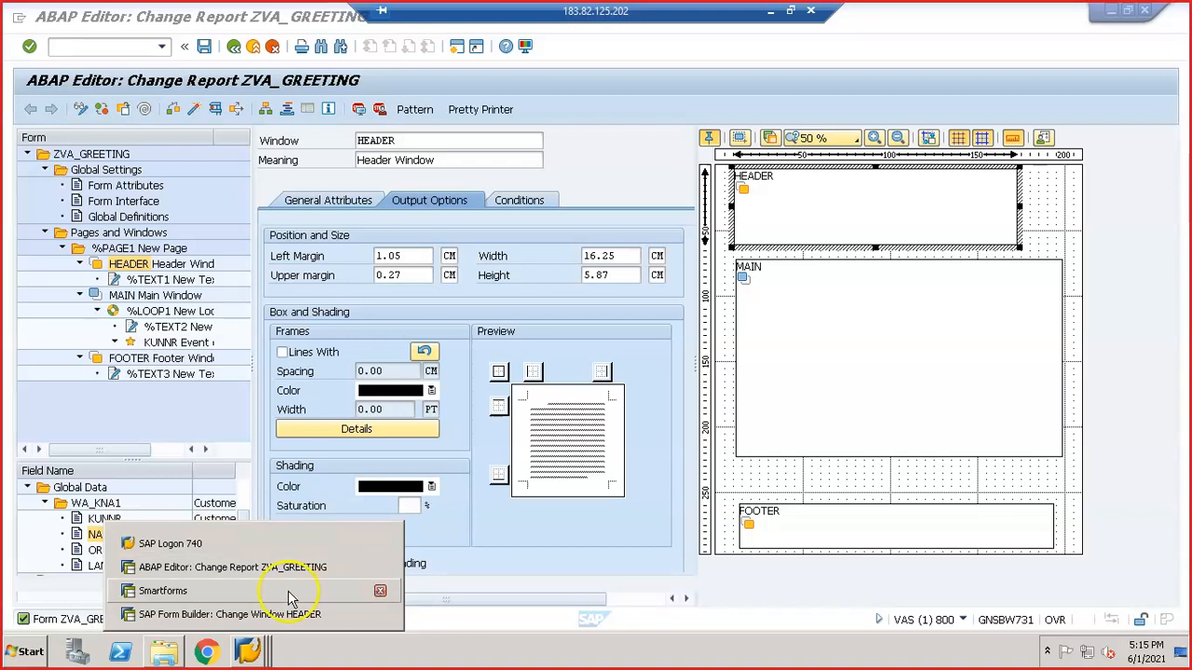
click(413, 464)
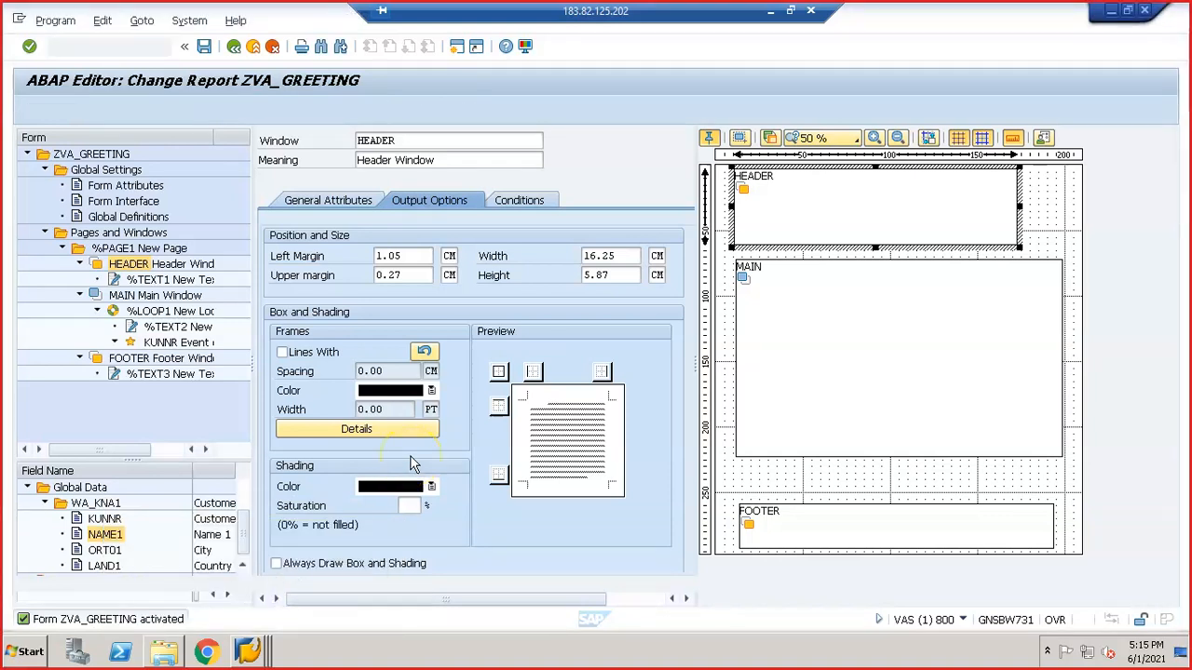
click(501, 474)
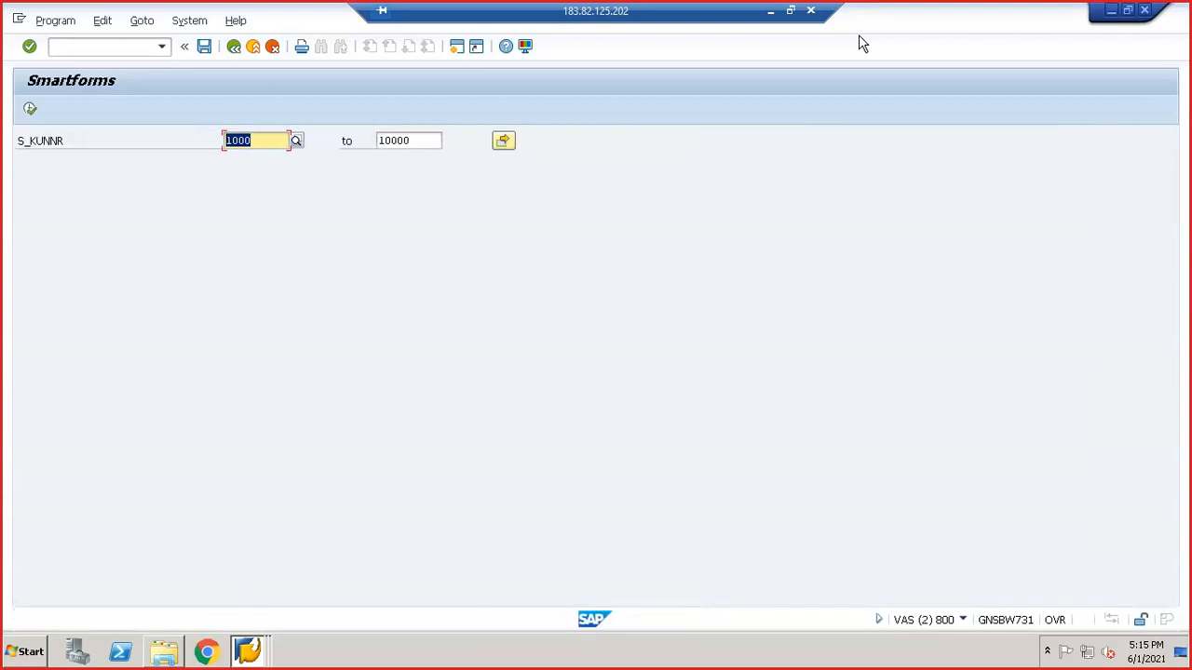
click(30, 109)
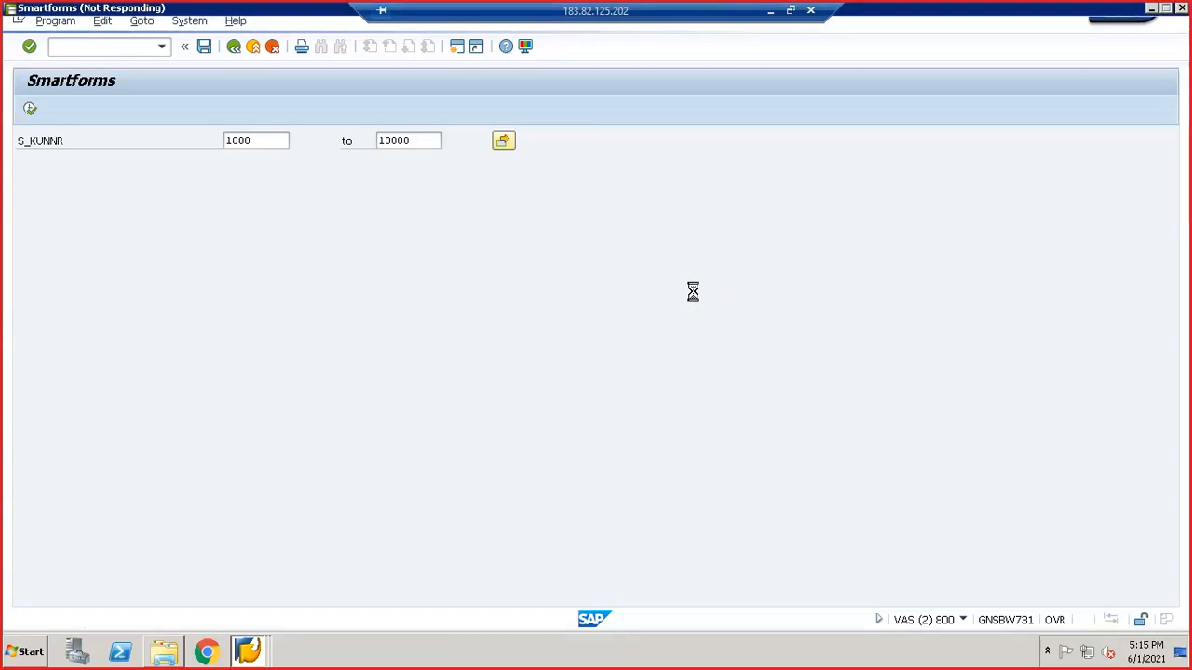
click(528, 396)
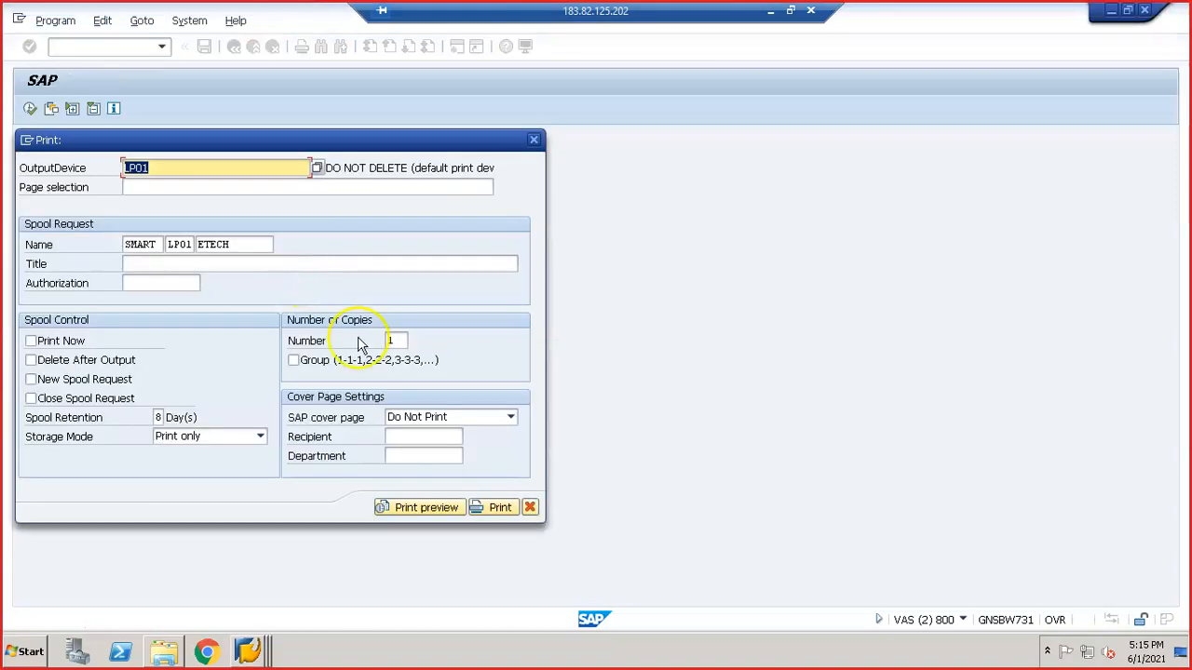
click(426, 507)
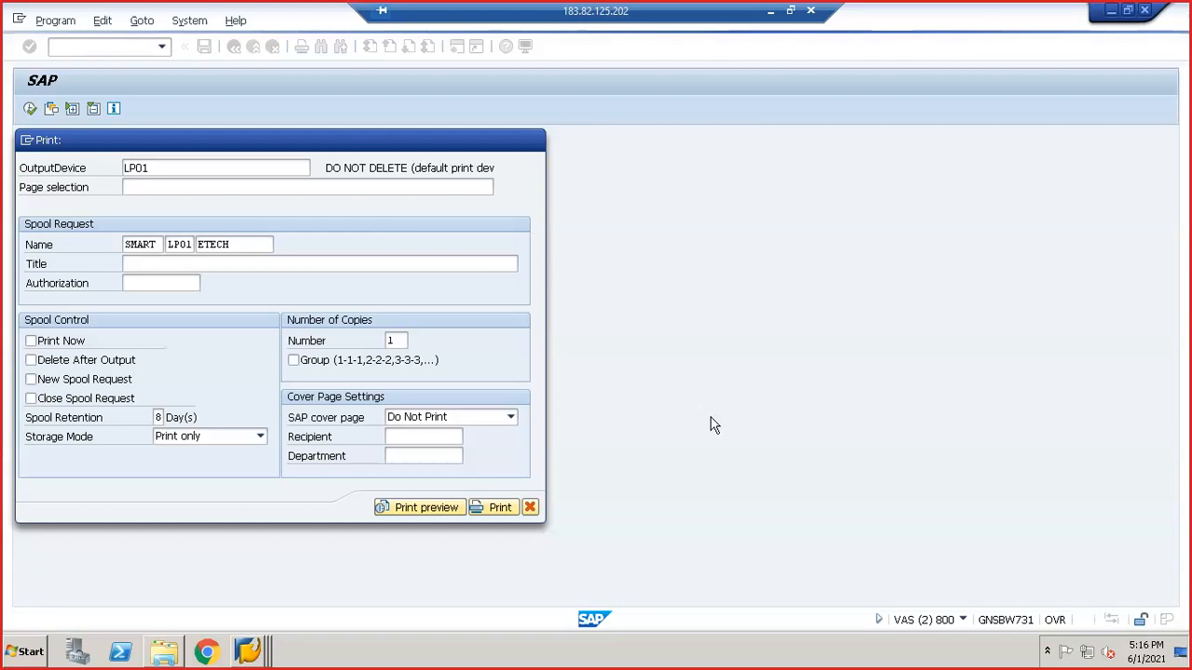
click(426, 509)
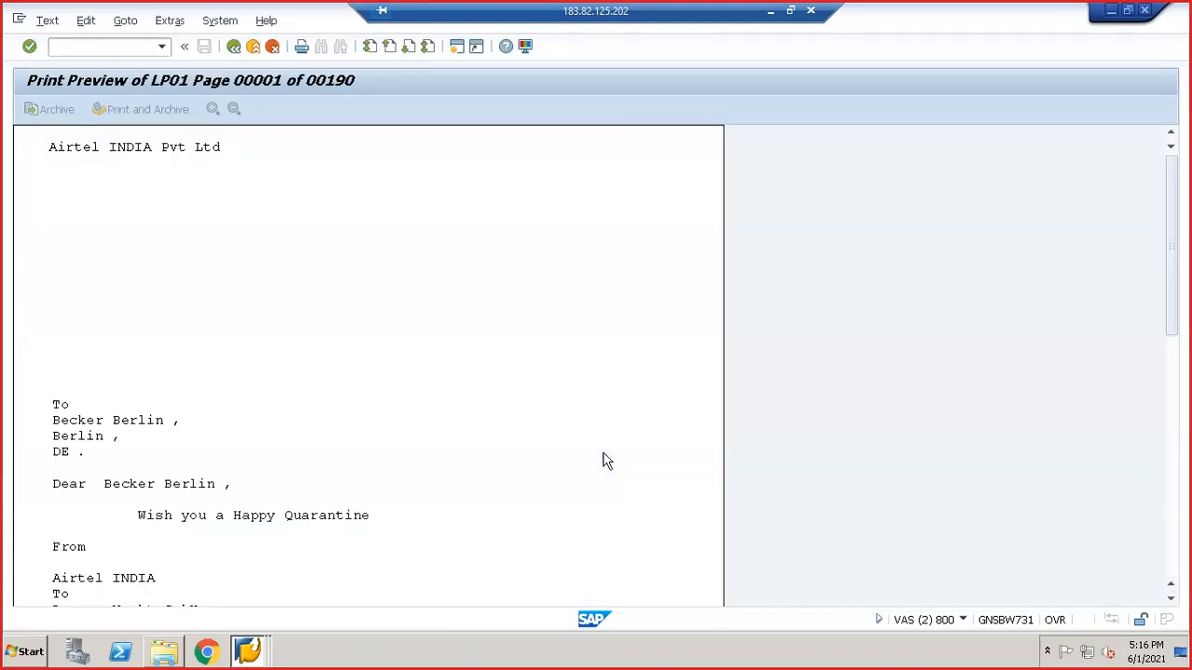
- Examine the header, the customer greetings and the footer terms on the first page of the print preview
click(550, 446)
scroll(552, 448, down, 1)
scroll(551, 450, down, 5)
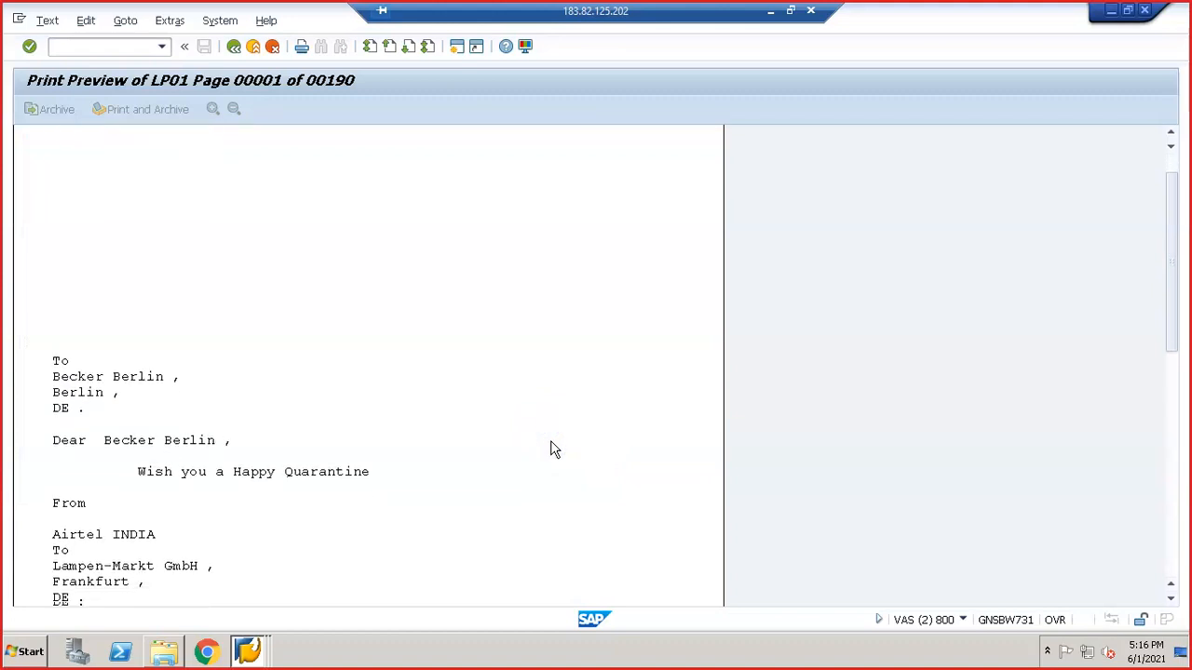
scroll(550, 450, down, 3)
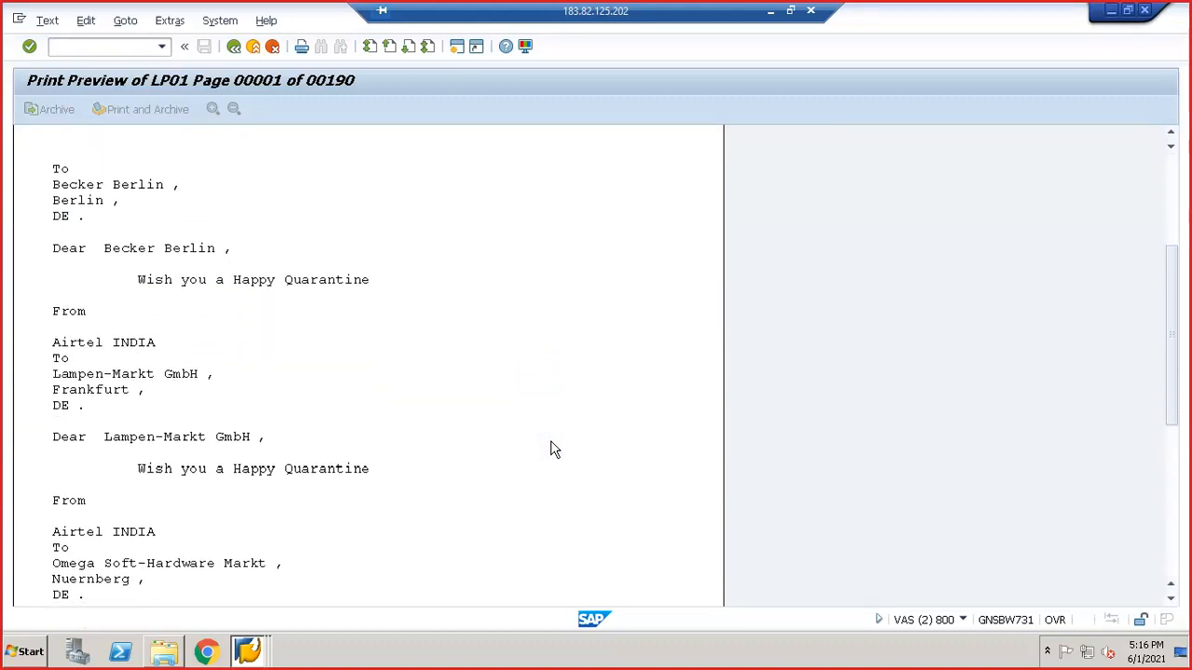
scroll(550, 450, down, 6)
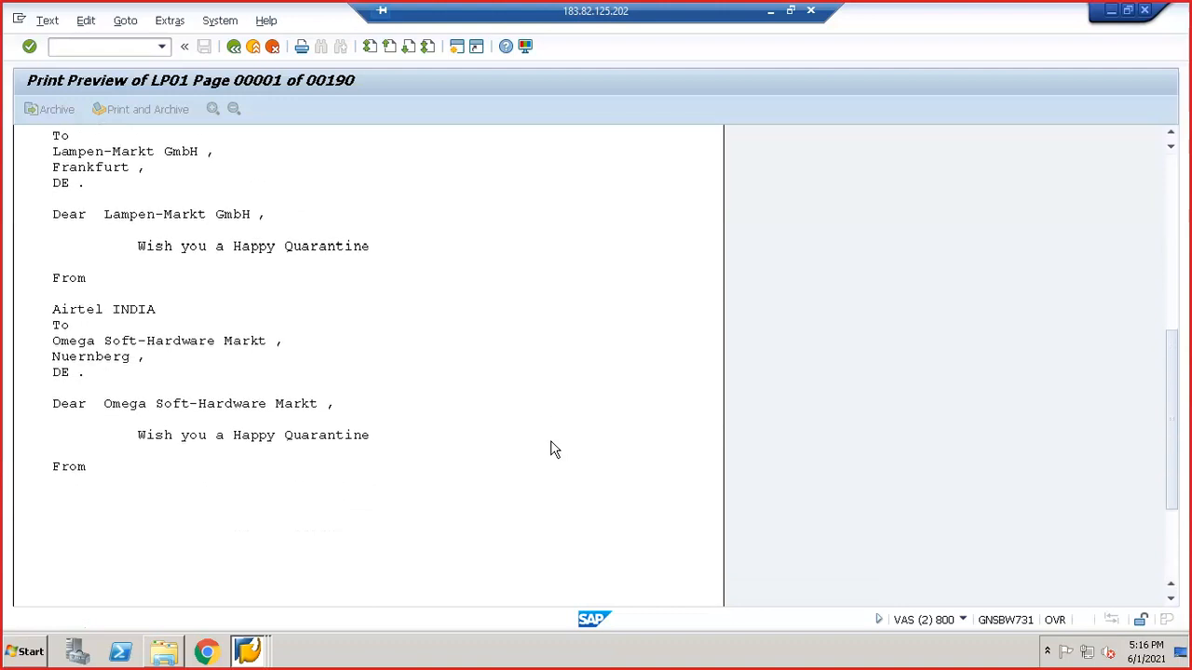
scroll(550, 450, up, 5)
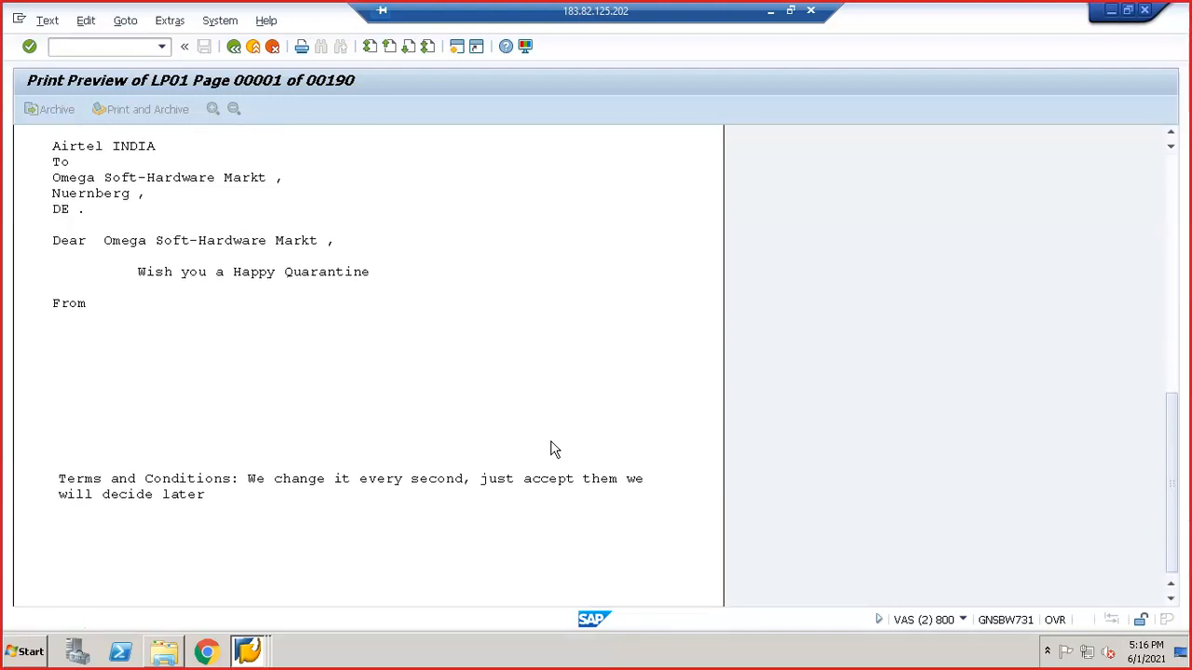
scroll(550, 449, up, 3)
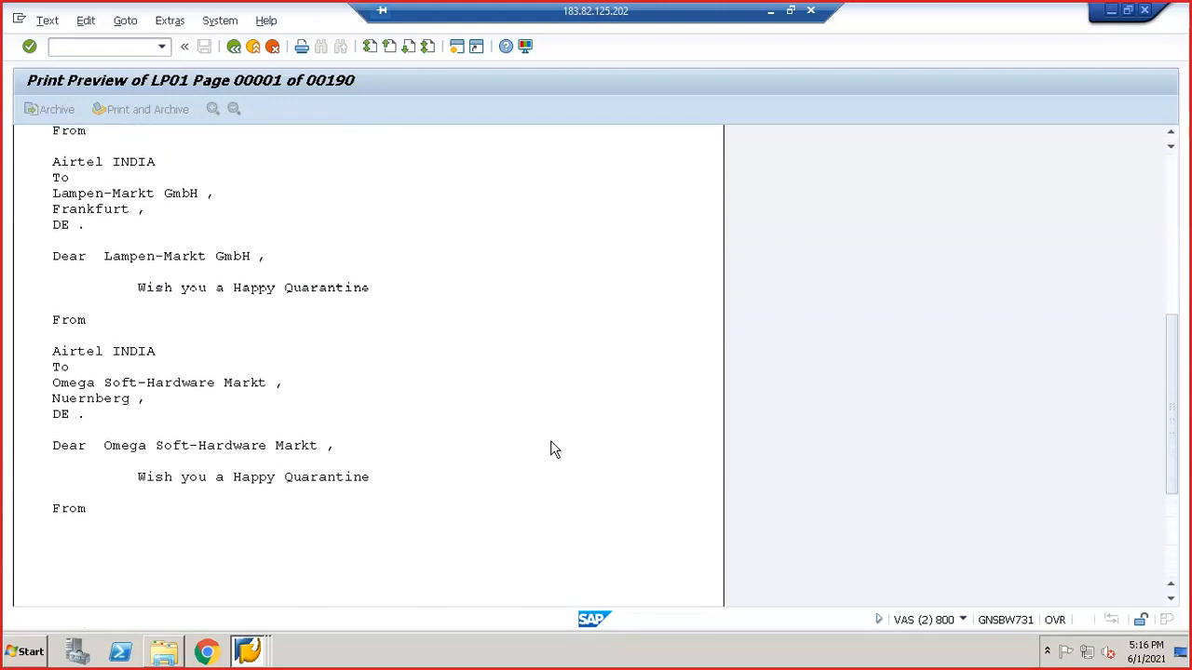
scroll(551, 449, down, 7)
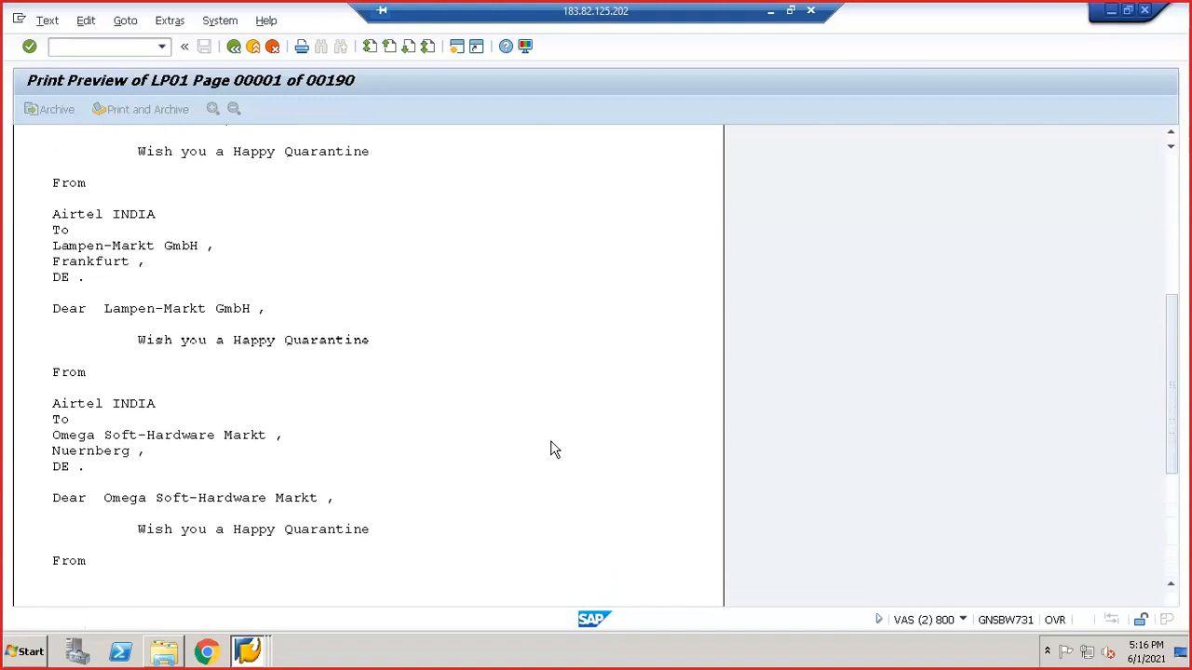
scroll(550, 450, up, 5)
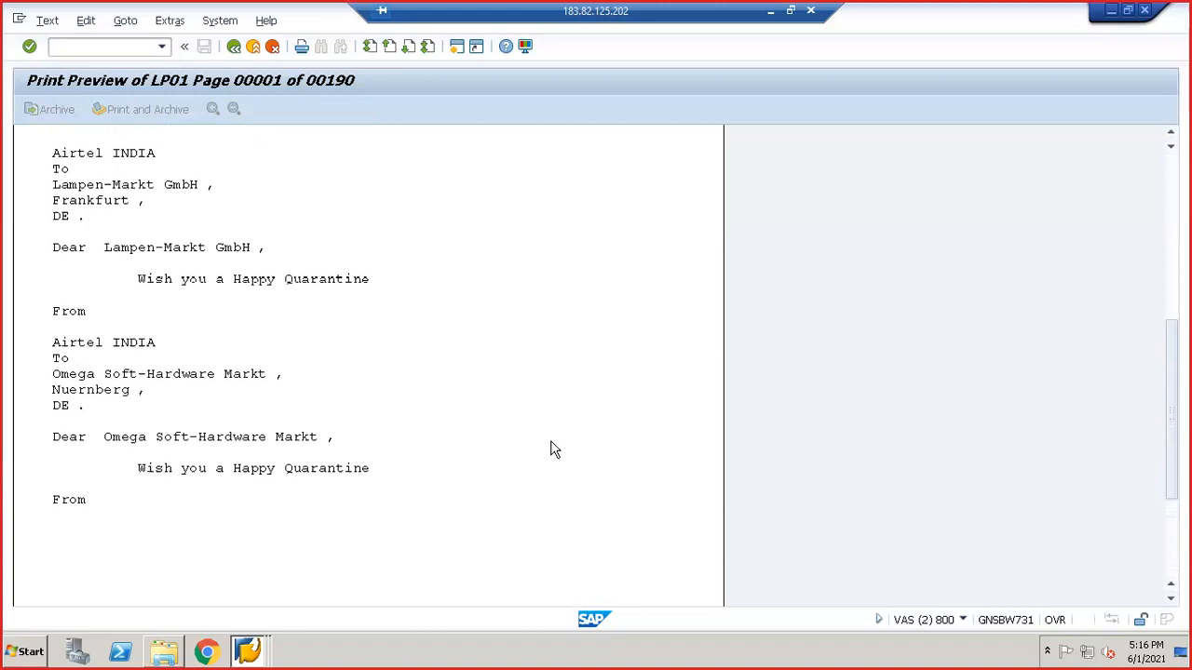
scroll(551, 450, up, 3)
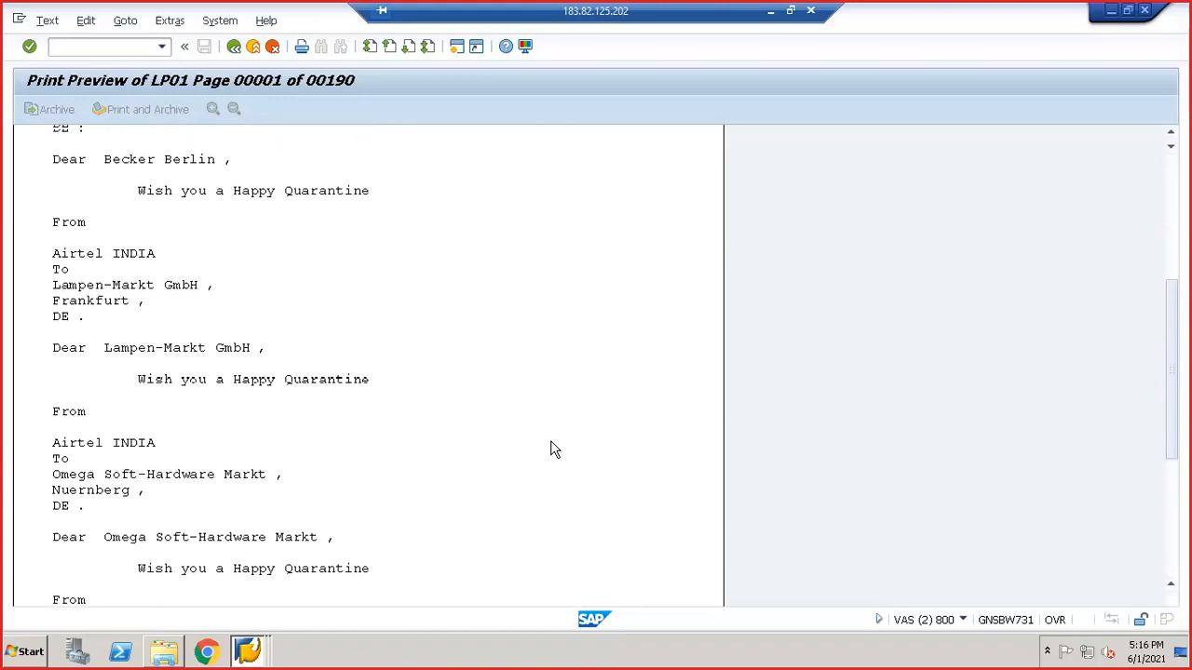
scroll(550, 450, up, 1)
scroll(550, 450, down, 1)
scroll(550, 450, up, 1)
scroll(550, 450, up, 7)
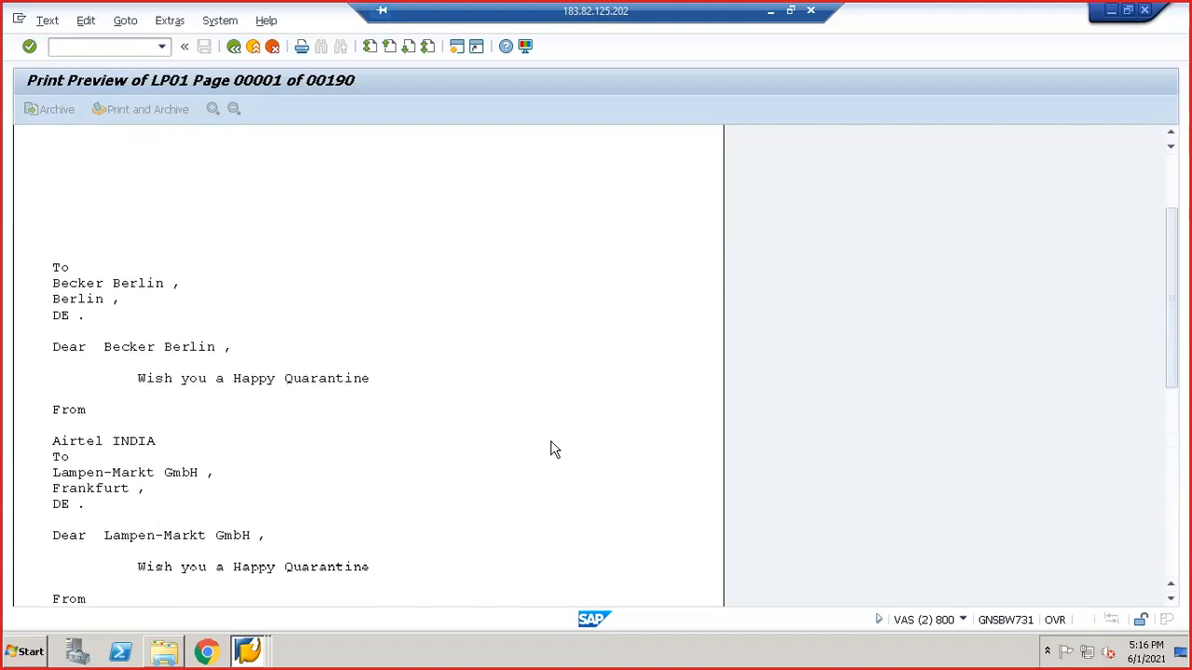
scroll(552, 450, down, 4)
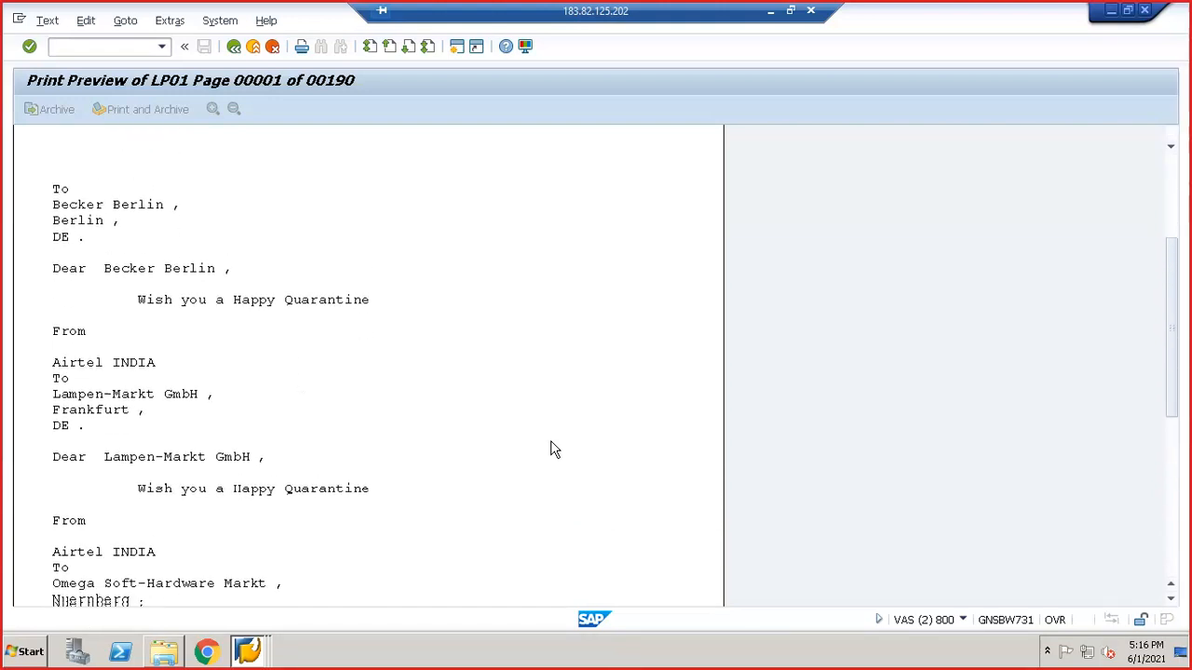
scroll(552, 450, down, 5)
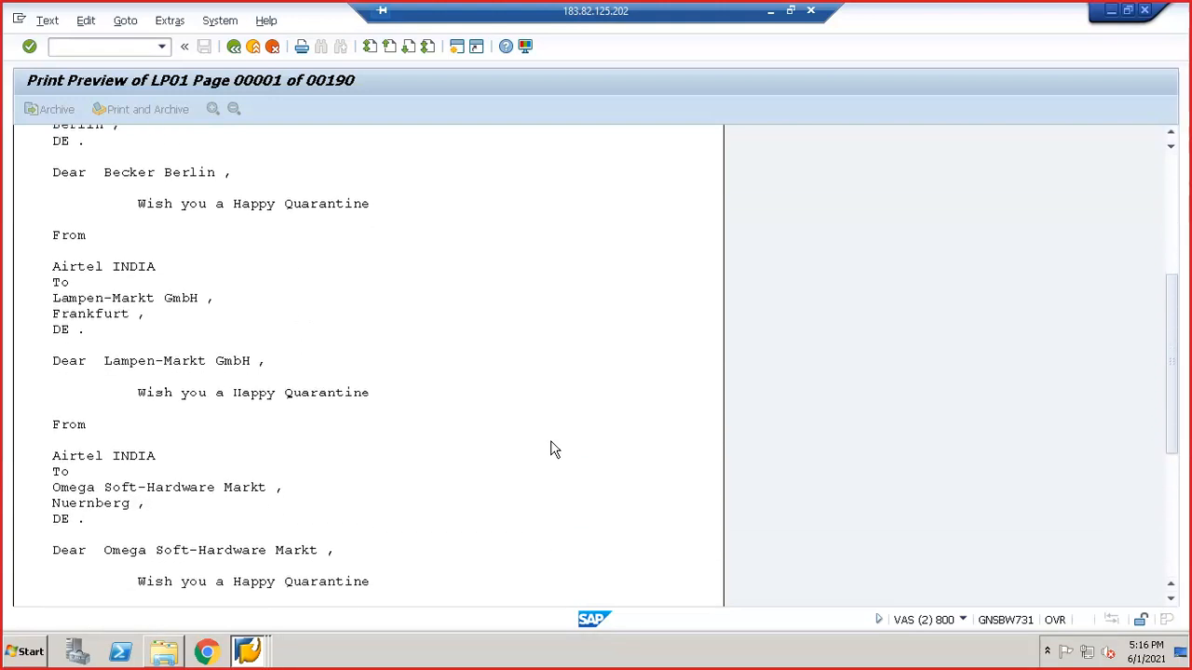
scroll(552, 450, down, 2)
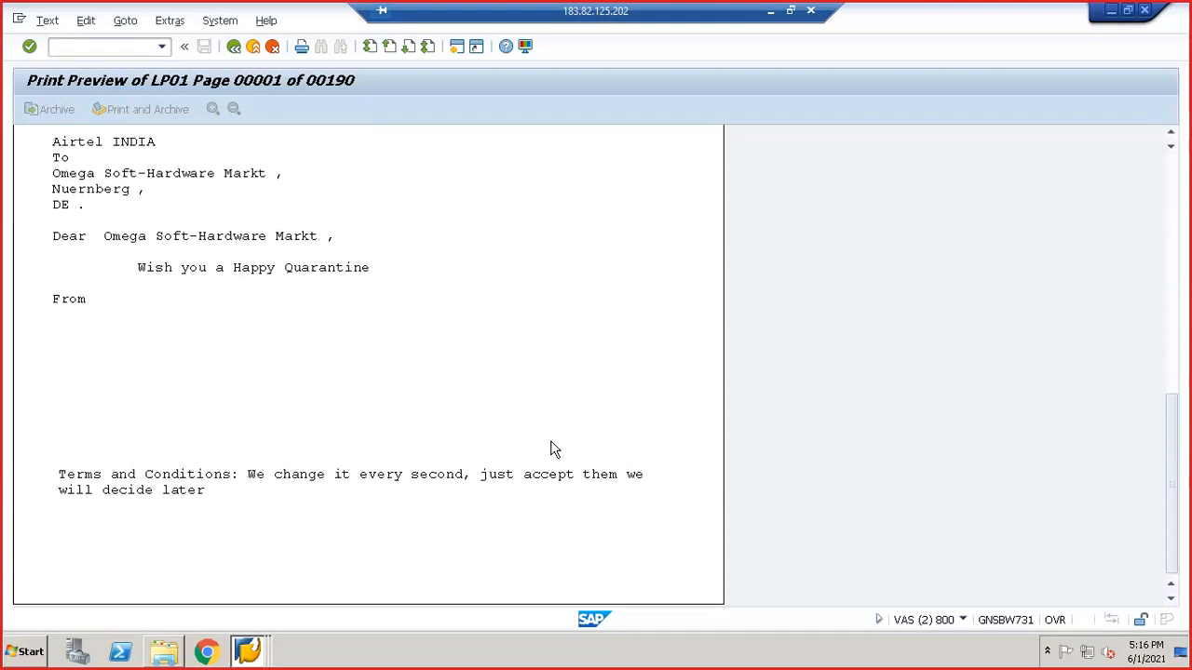
- Leave the print preview and switch back to the Form Builder session with the HEADER window
click(233, 45)
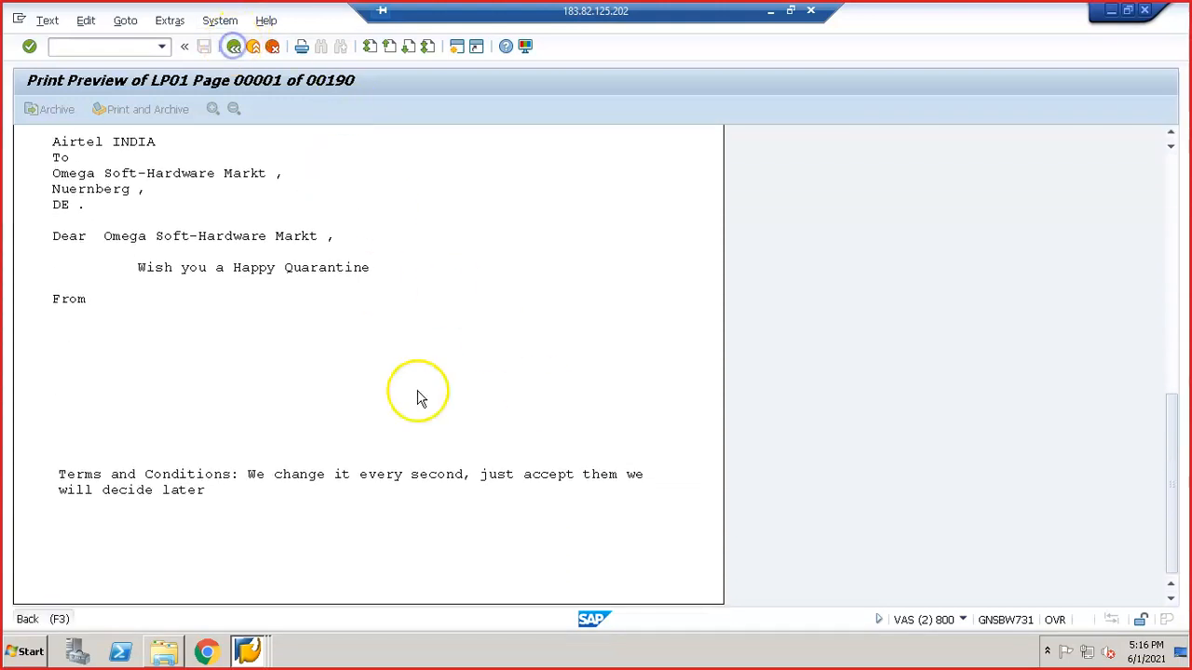
click(261, 652)
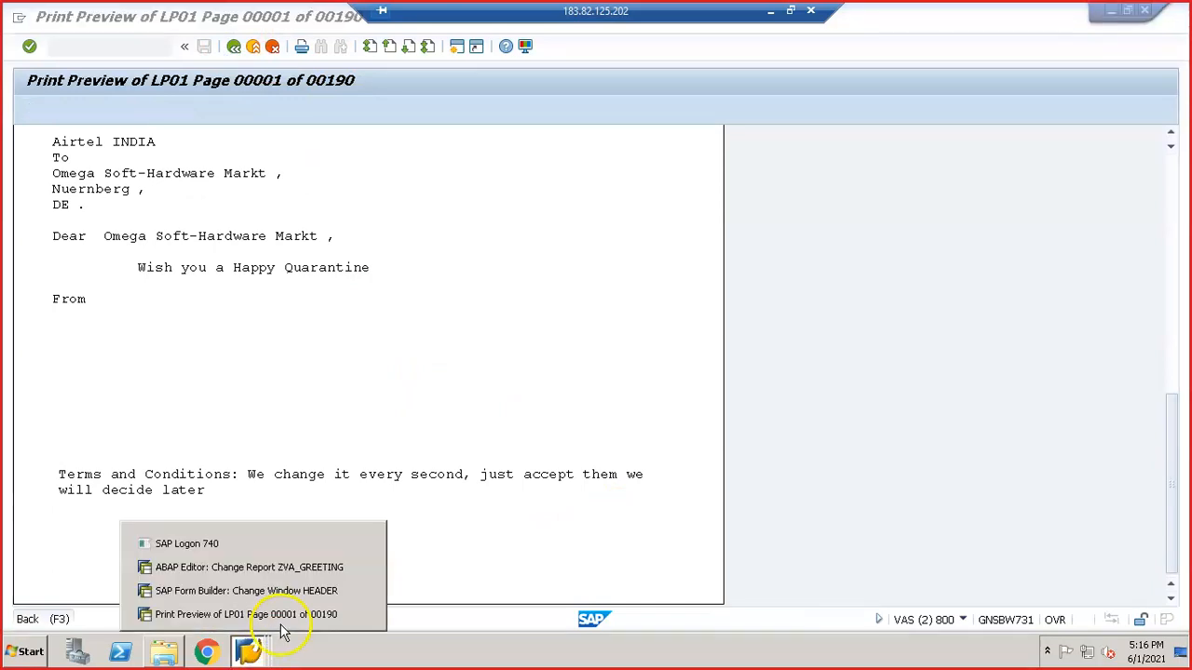
click(300, 592)
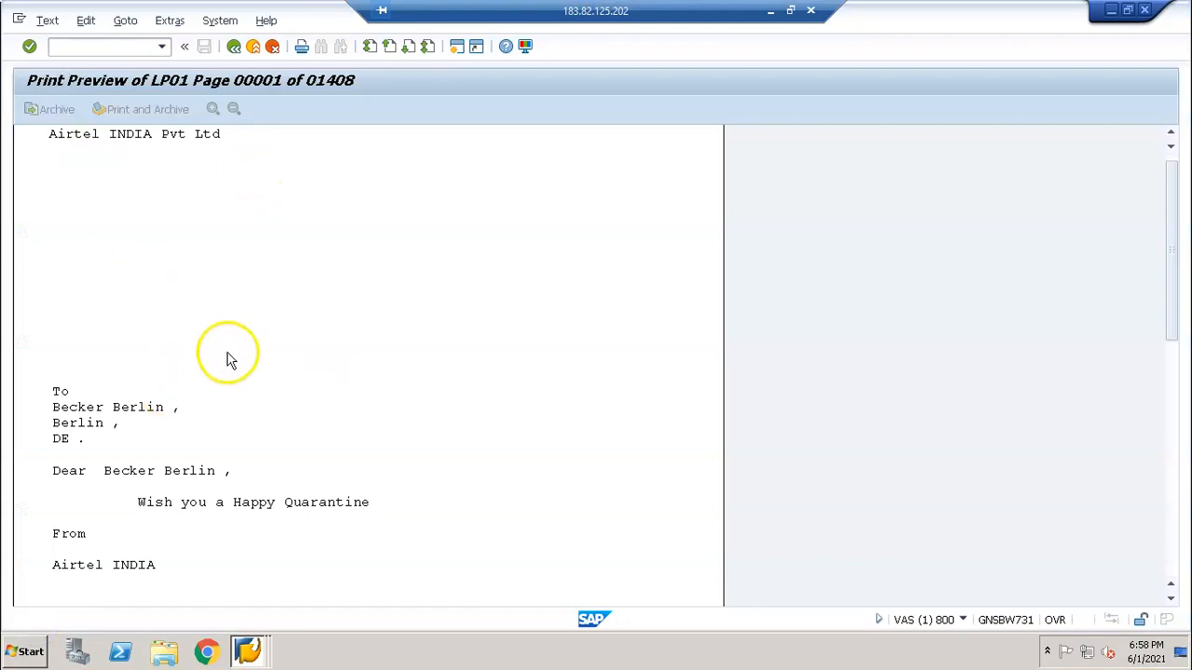
- Examine the greeting and the footer terms on page 1 of the print preview
scroll(233, 358, down, 1)
scroll(233, 361, down, 7)
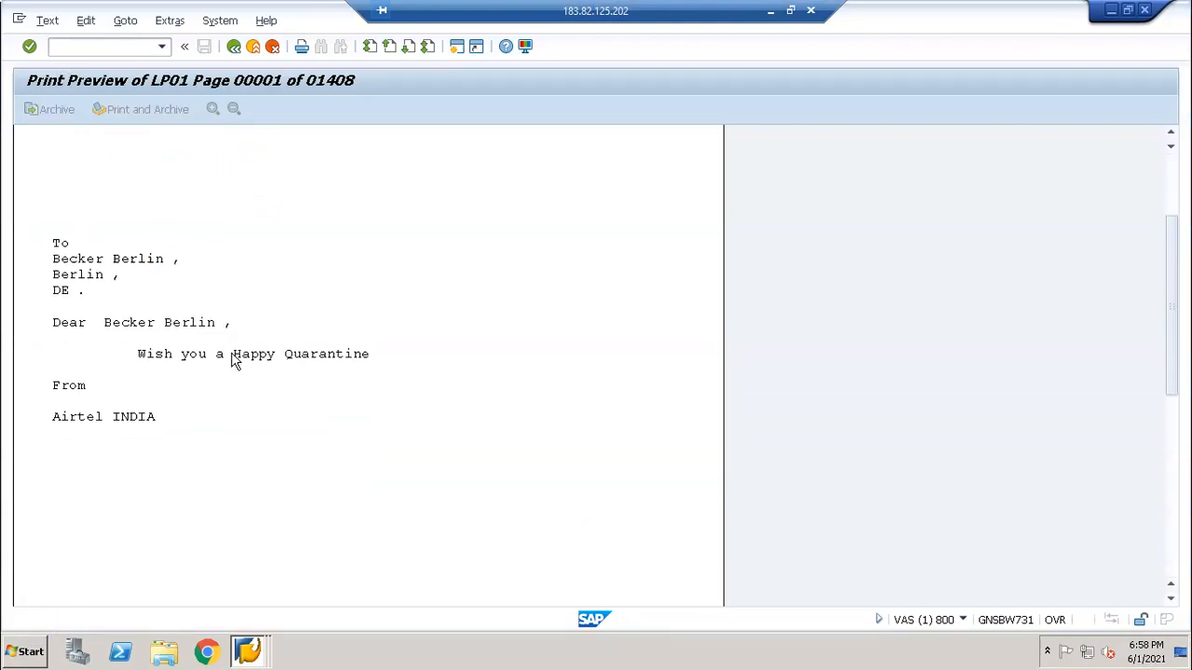
scroll(234, 361, down, 4)
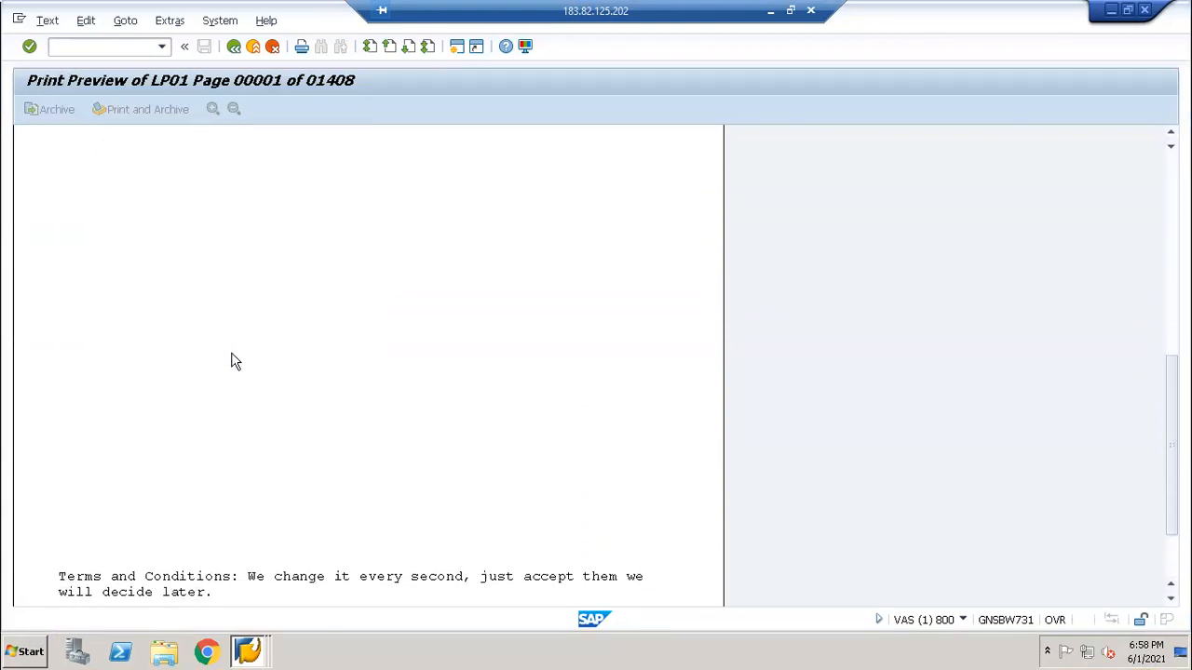
scroll(234, 362, up, 8)
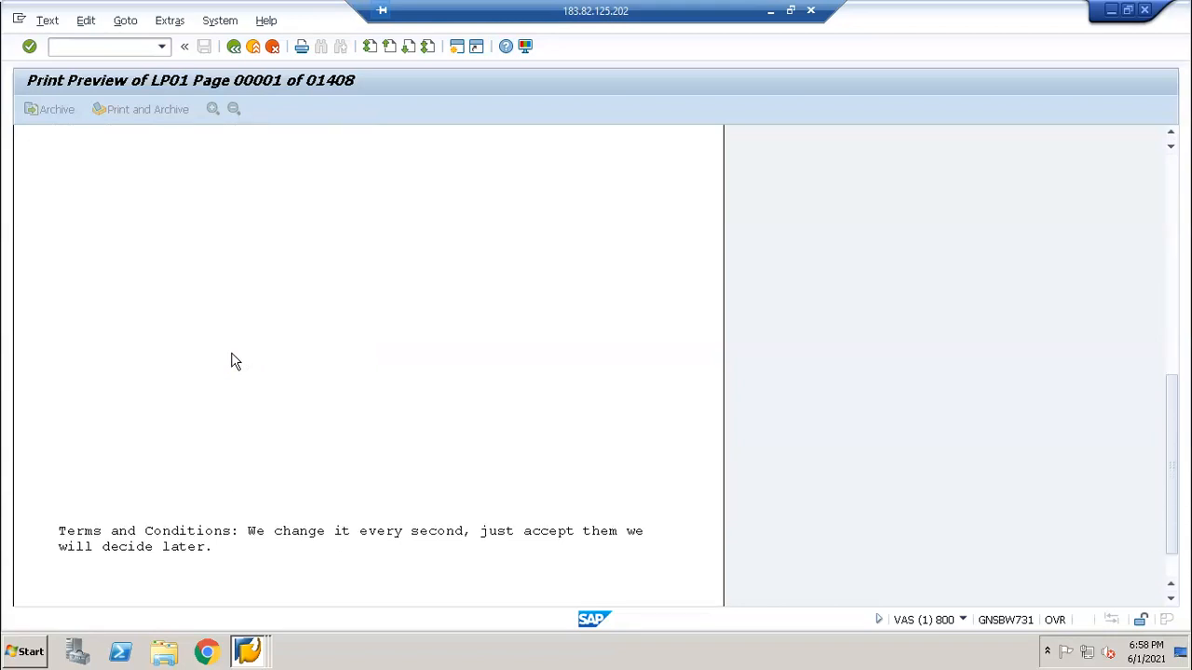
scroll(235, 361, up, 3)
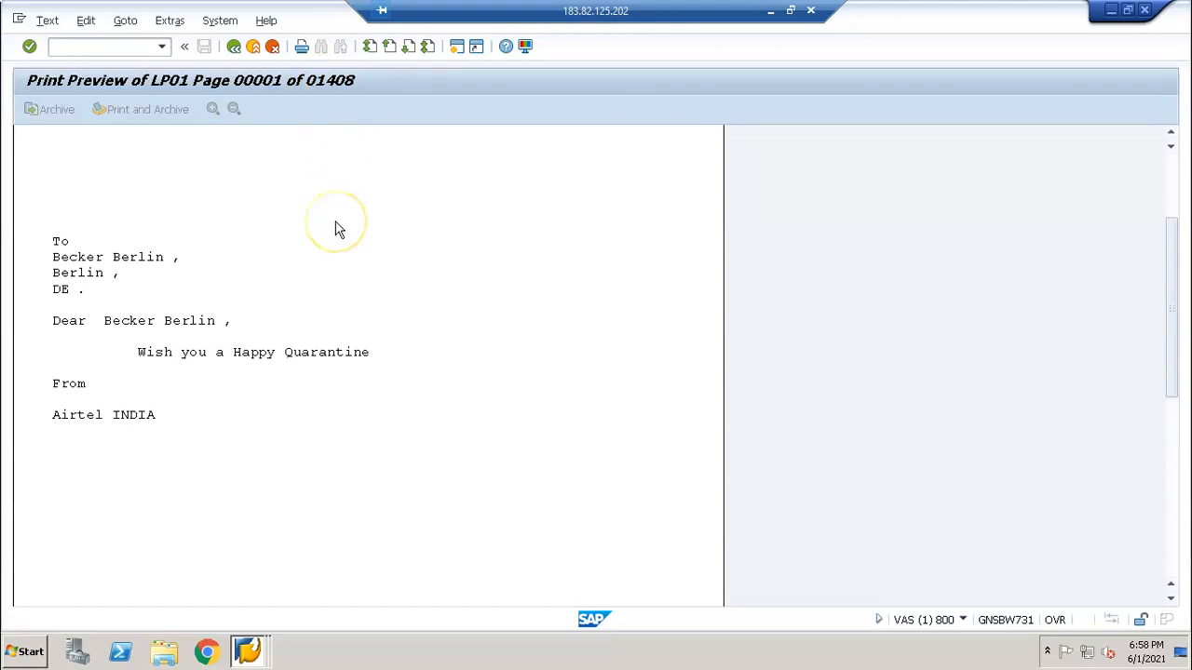
- Page through the print preview to page 10 and check its header, customer greeting and the space down to the footer
key(Page_Down)
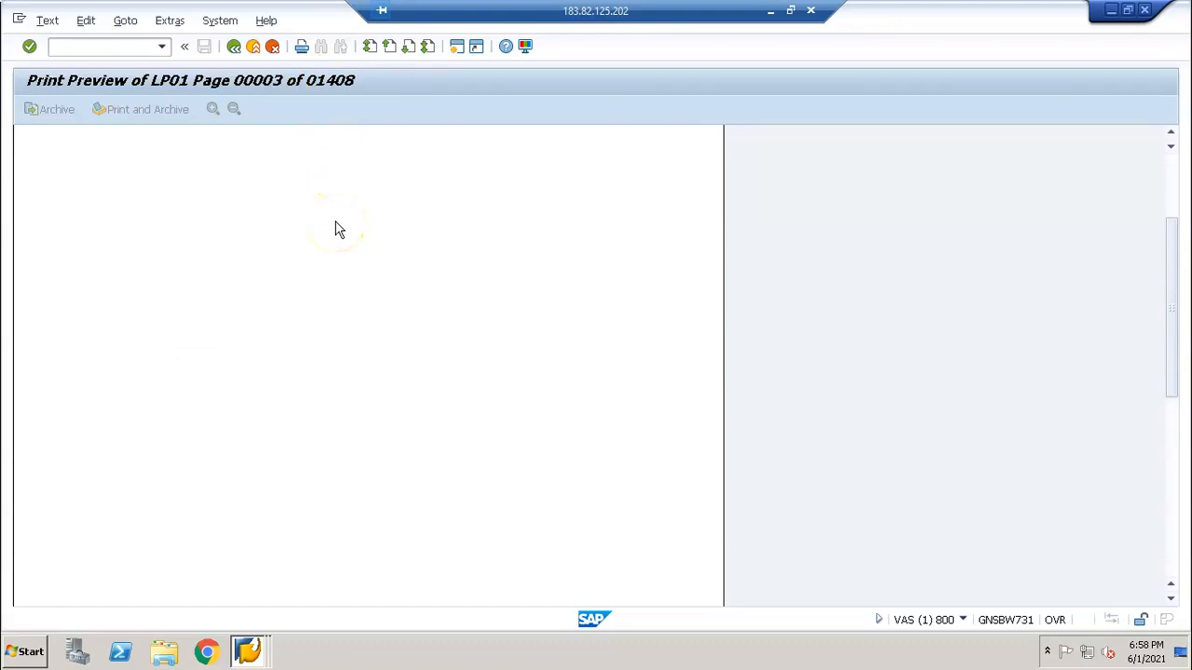
key(Page_Down)
key(Page_Down)
key(Page_Up)
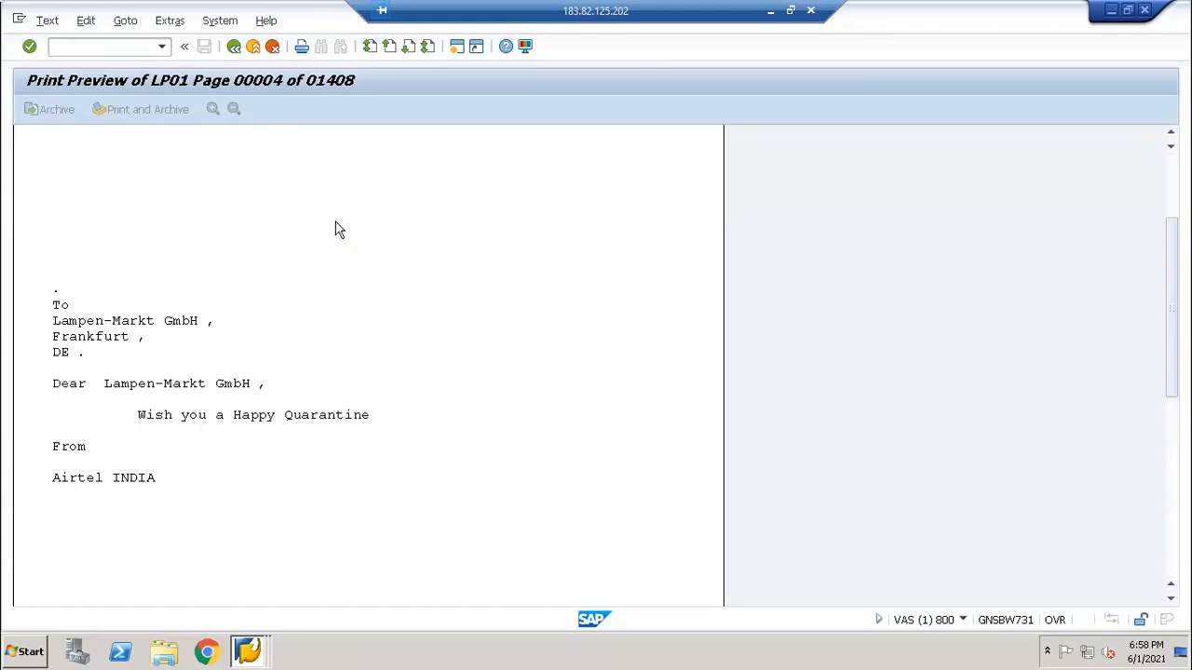
key(Page_Down)
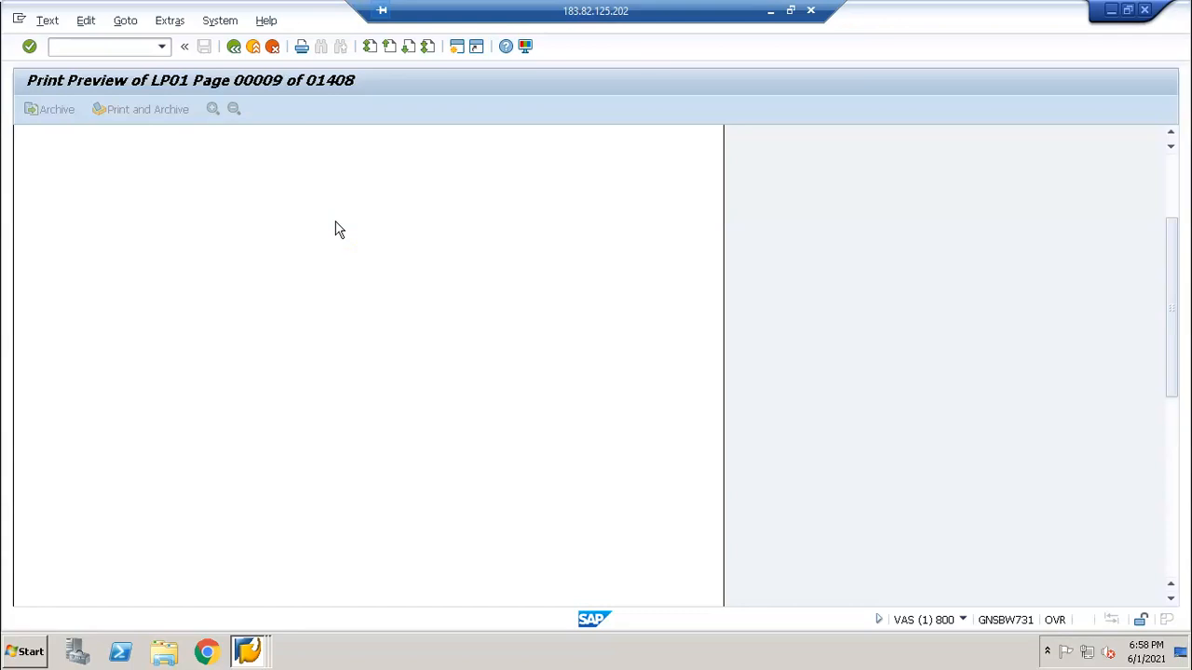
key(Page_Down)
scroll(338, 229, down, 5)
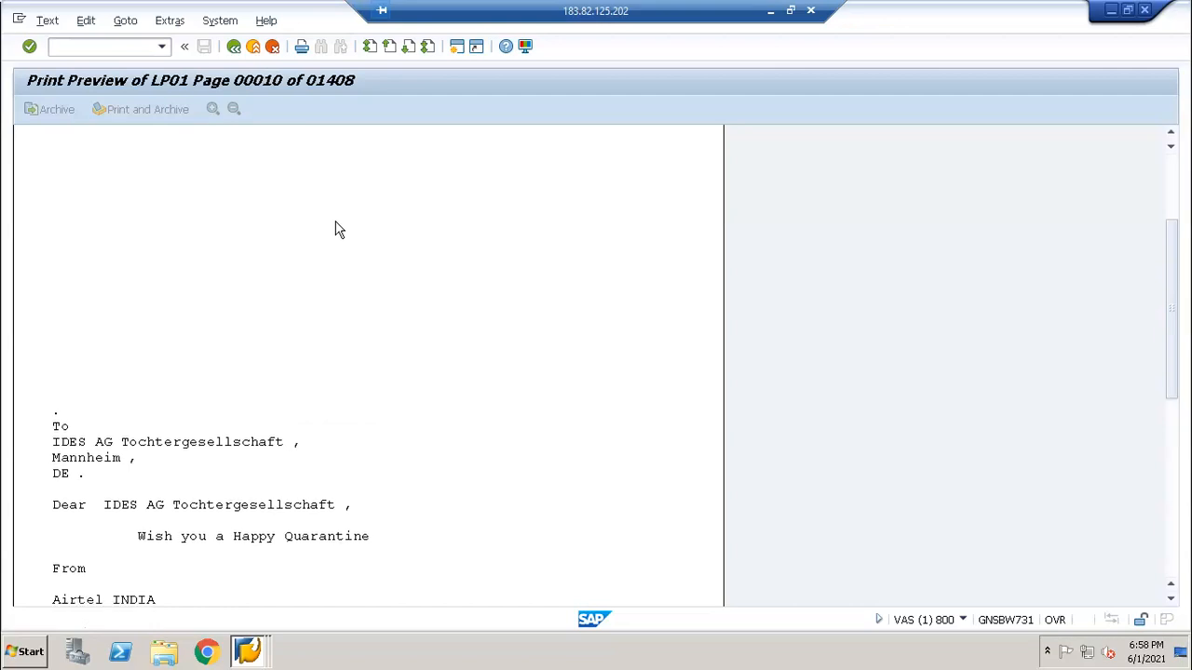
scroll(338, 229, down, 4)
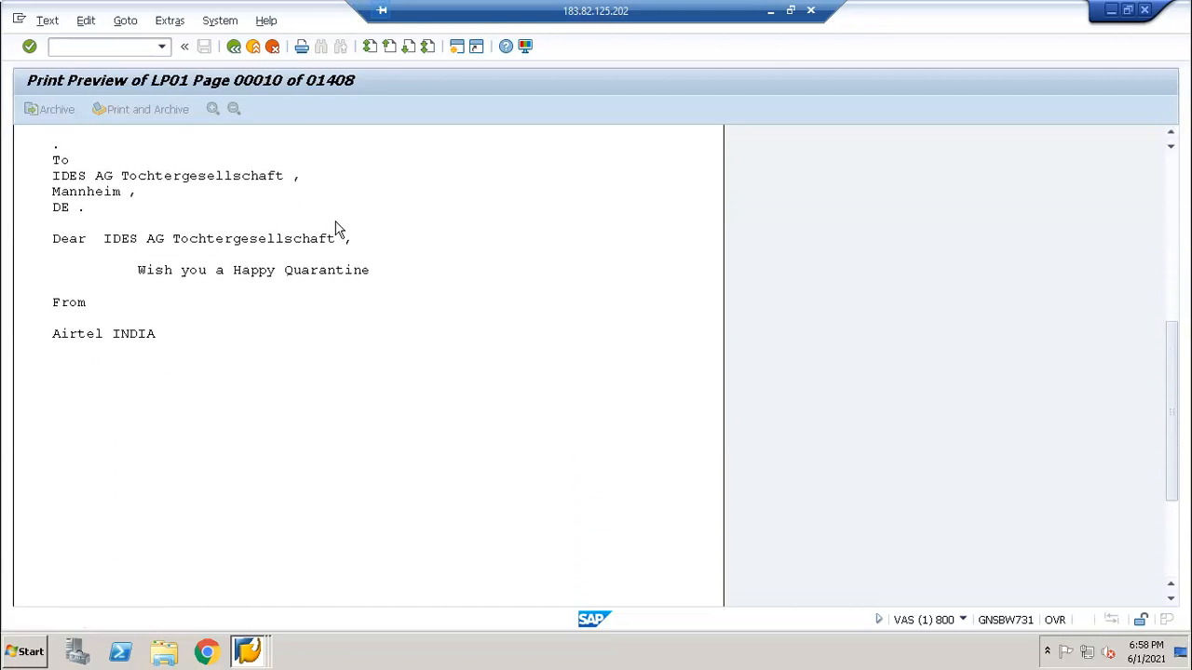
scroll(338, 229, up, 4)
scroll(338, 229, up, 10)
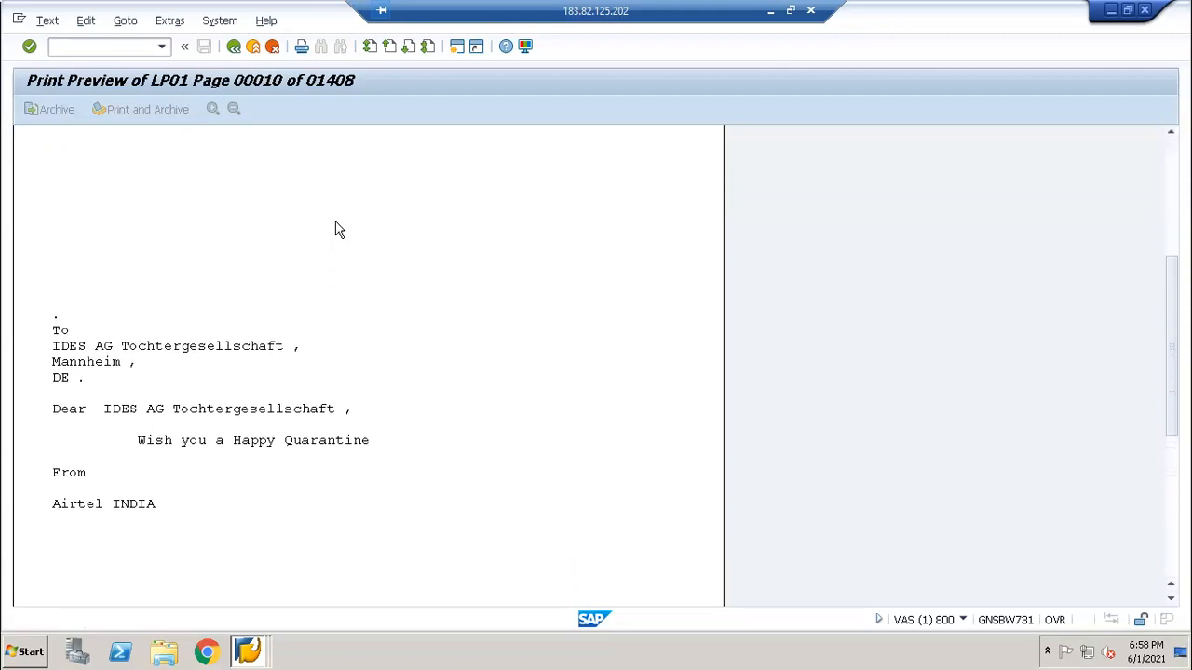
scroll(338, 229, down, 6)
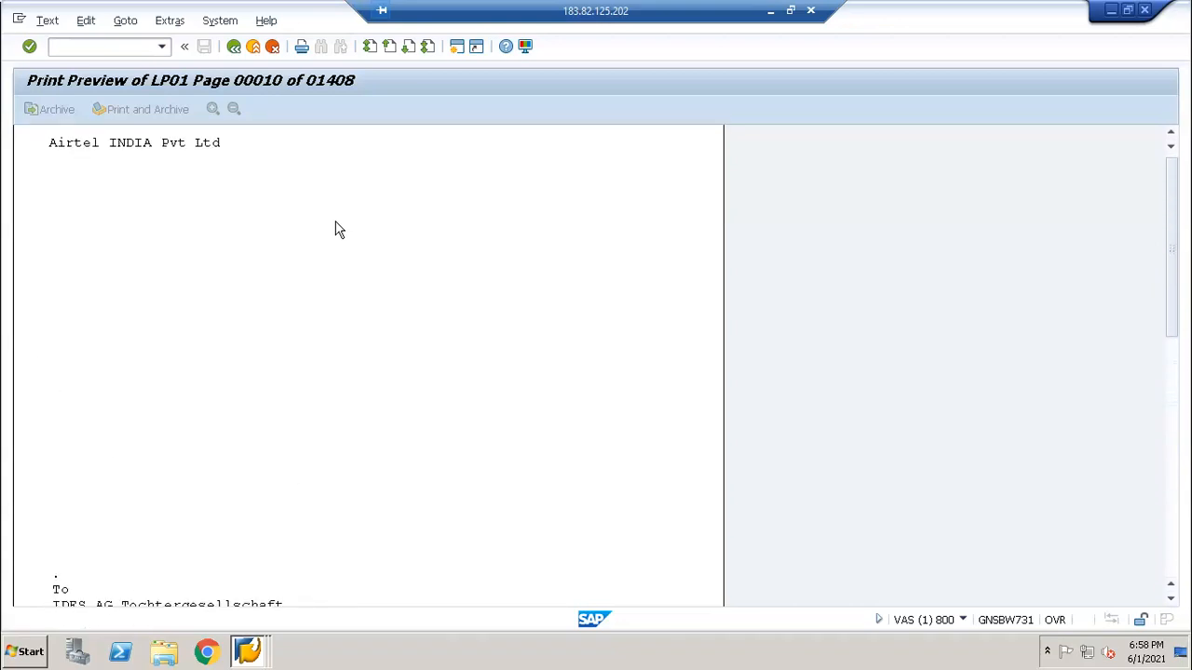
scroll(338, 229, down, 5)
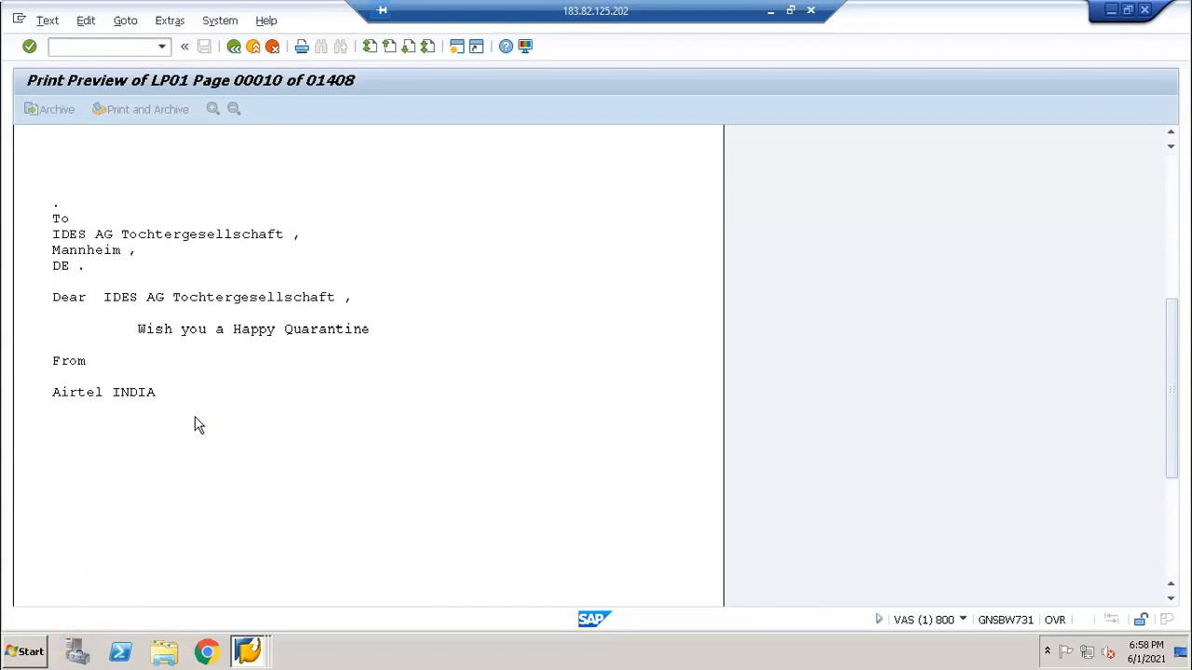
- Switch from the print preview to the Form Builder session showing footer text %TEXT3
click(248, 652)
click(276, 589)
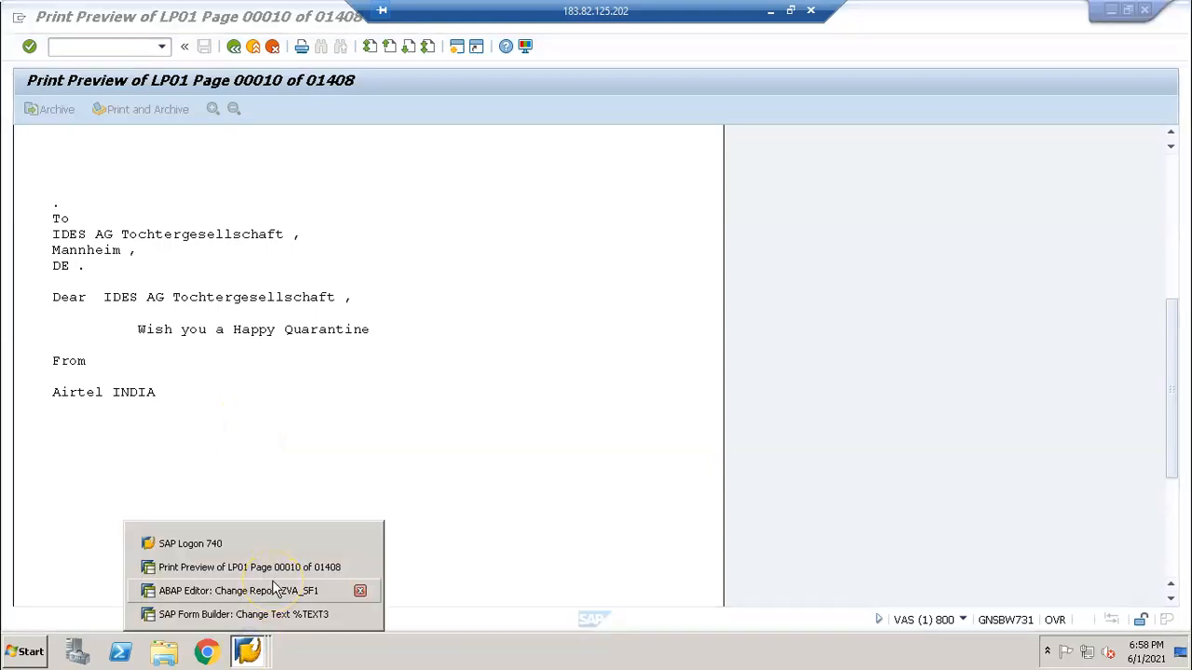
click(274, 615)
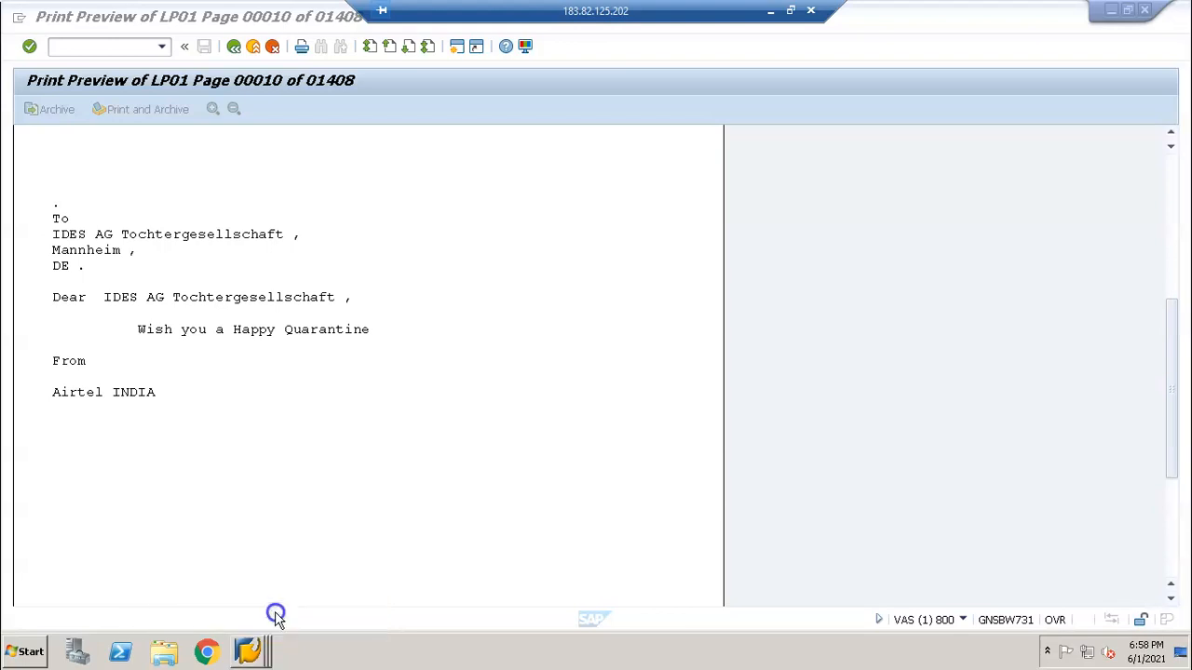
- Add a long run of blank lines below the Terms and Conditions text in footer text %TEXT3
click(471, 400)
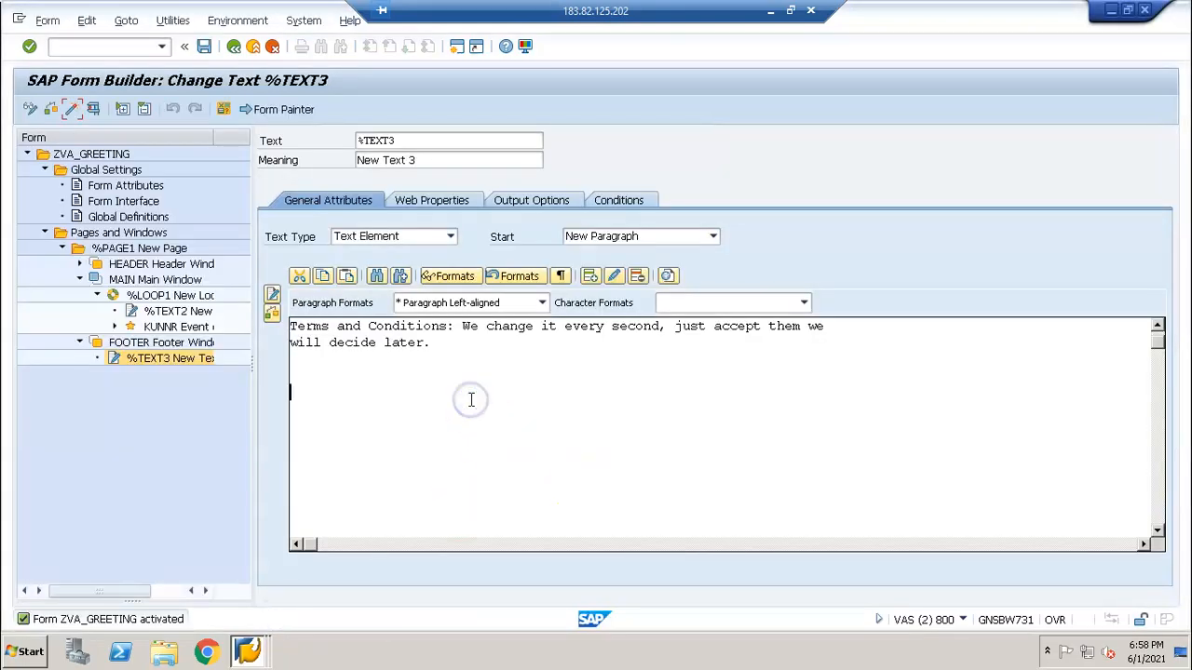
key(Return)
key(Return)
key(Return)
key(Return)
key(Return)
key(Return)
key(Return)
key(Return)
key(Return)
key(Return)
key(Return)
key(Return)
key(Return)
key(Return)
key(Return)
key(Return)
key(Return)
key(Return)
key(Return)
key(Return)
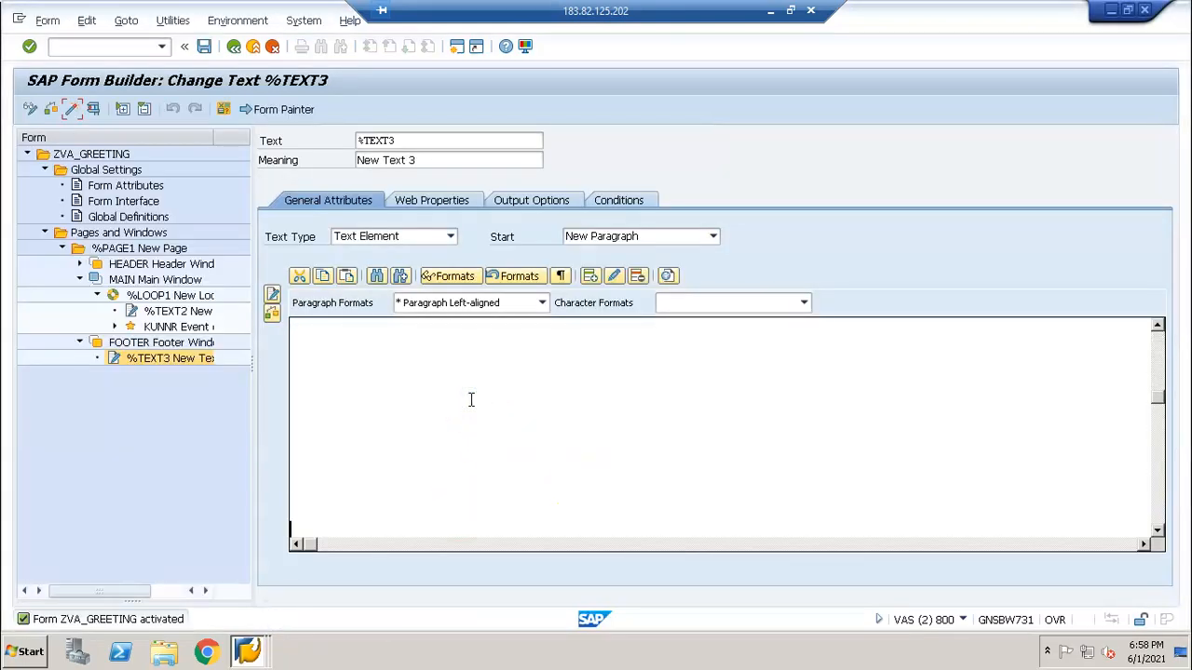
key(Return)
key(Return)
key(Return)
key(Return)
key(Return)
key(Return)
key(Return)
key(Return)
key(Return)
key(Return)
key(Return)
key(Return)
key(Return)
key(Return)
- Check the blank lines up to the start of the footer text, and place the cursor directly below the Terms and Conditions paragraph
key(Up)
key(Up)
key(Up)
key(Up)
key(Up)
key(Up)
key(Up)
key(Up)
key(Up)
key(Up)
key(Up)
key(Up)
key(Up)
key(Up)
key(Up)
key(Down)
key(Down)
key(Down)
key(Down)
key(Down)
key(Down)
key(Up)
key(Up)
key(Up)
key(Up)
key(Up)
key(Up)
key(Up)
key(Up)
key(Up)
key(Up)
key(Up)
key(Up)
key(Up)
key(Up)
key(Up)
key(Up)
key(Up)
key(Up)
key(Up)
key(Up)
key(Up)
key(Up)
key(Up)
key(Up)
key(Up)
key(Up)
key(Up)
key(Up)
key(Up)
key(Up)
click(483, 354)
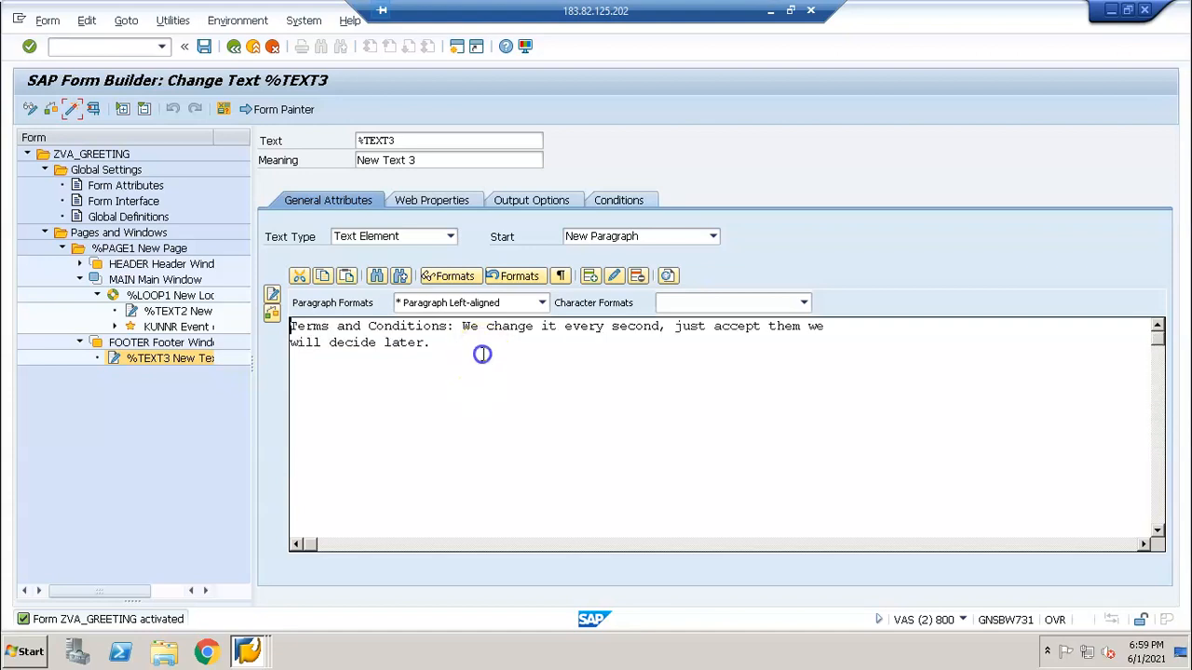
click(371, 441)
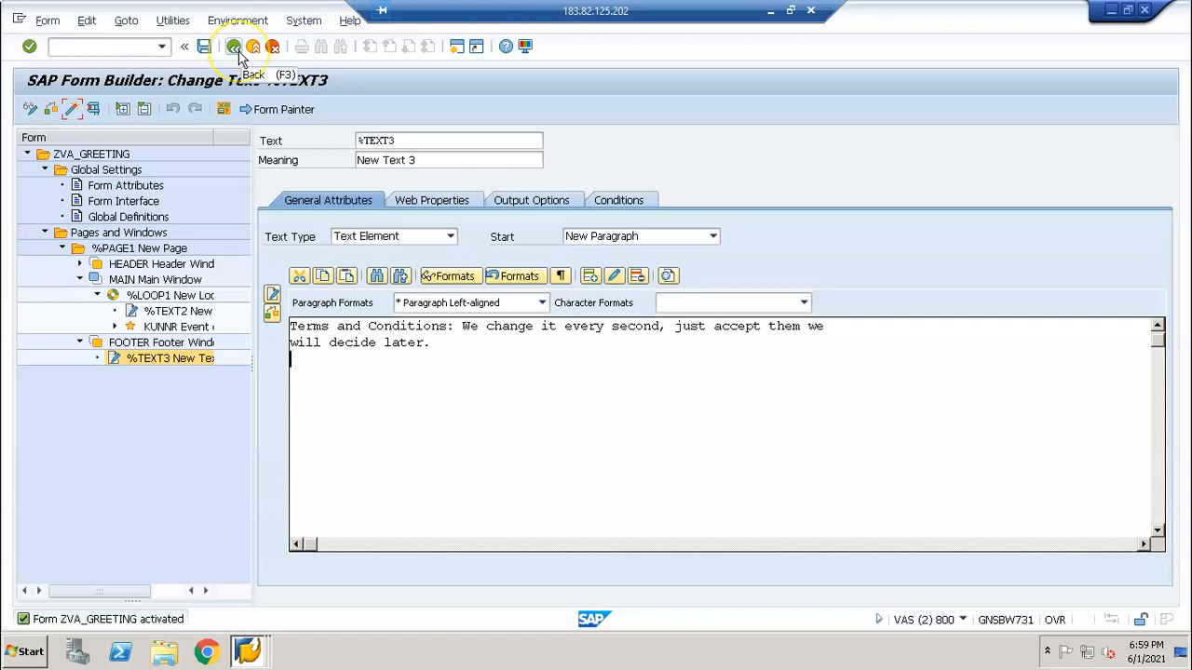
click(160, 552)
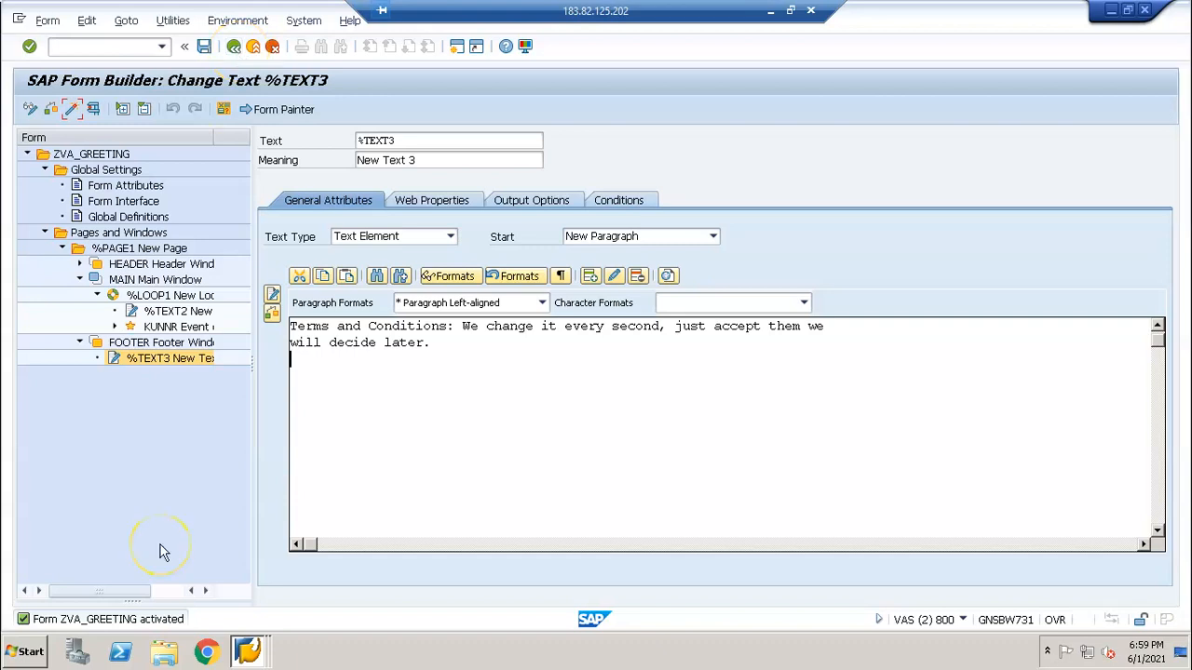